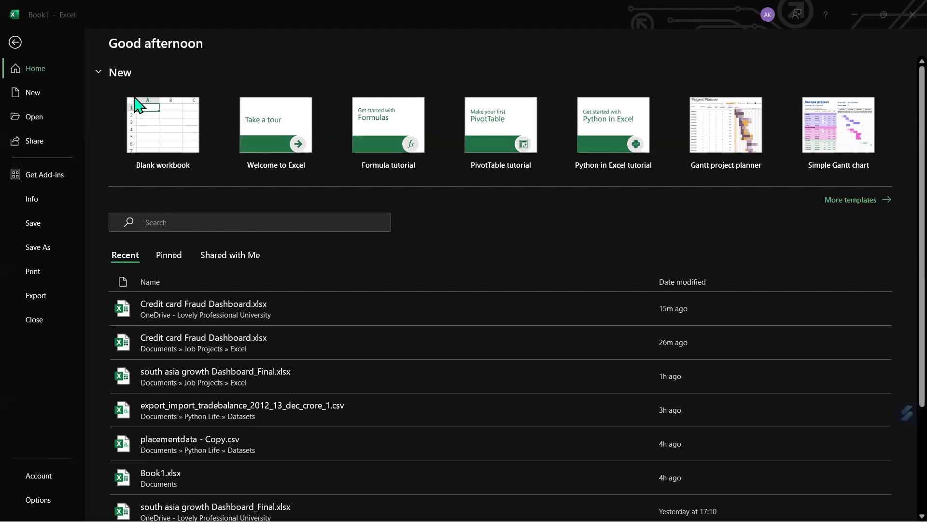
# Step: Create a blank workbook, load credit_card_fraud_detection.csv from the Datasets folder into it, and dismiss the Queries & Connections pane
pyautogui.click(161, 130)
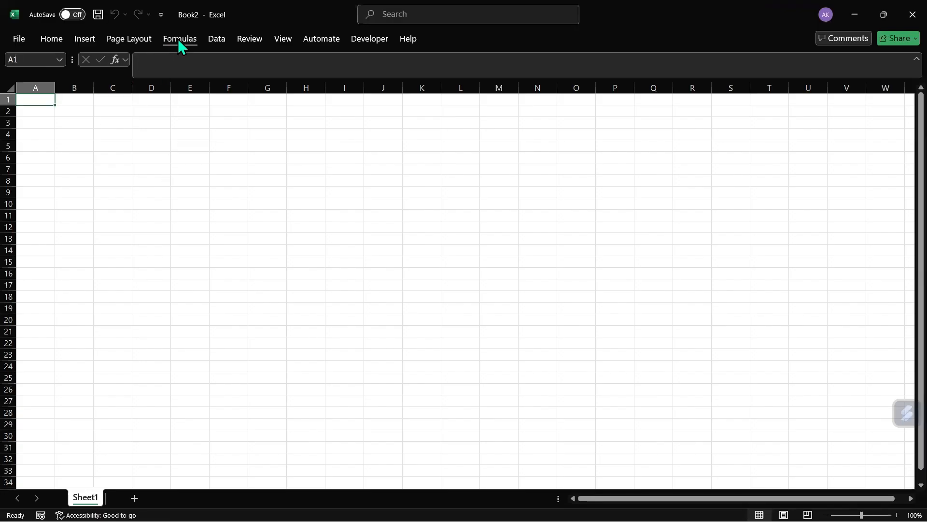
pyautogui.click(212, 40)
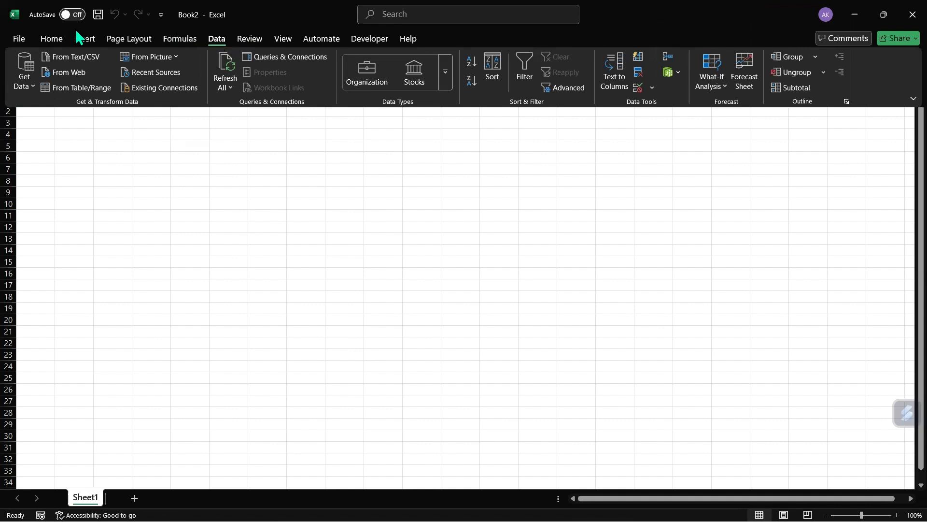
pyautogui.click(66, 56)
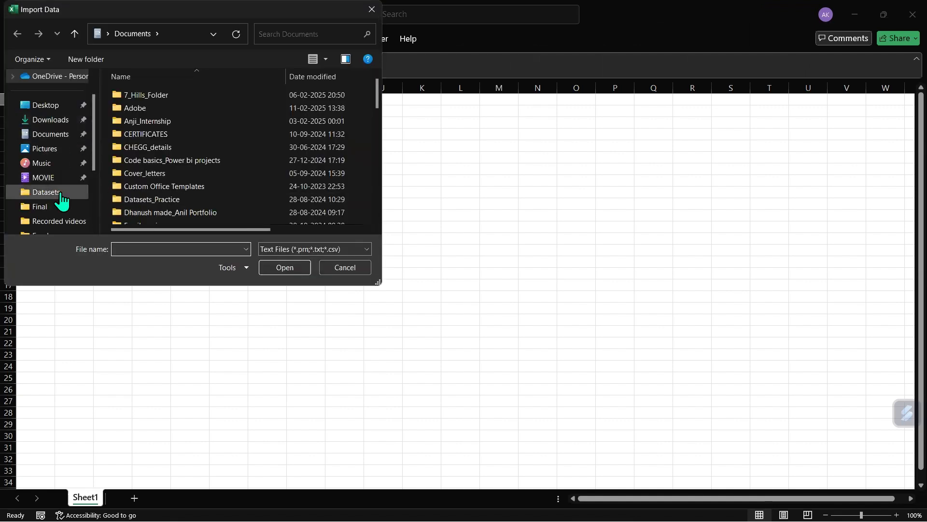
pyautogui.click(61, 195)
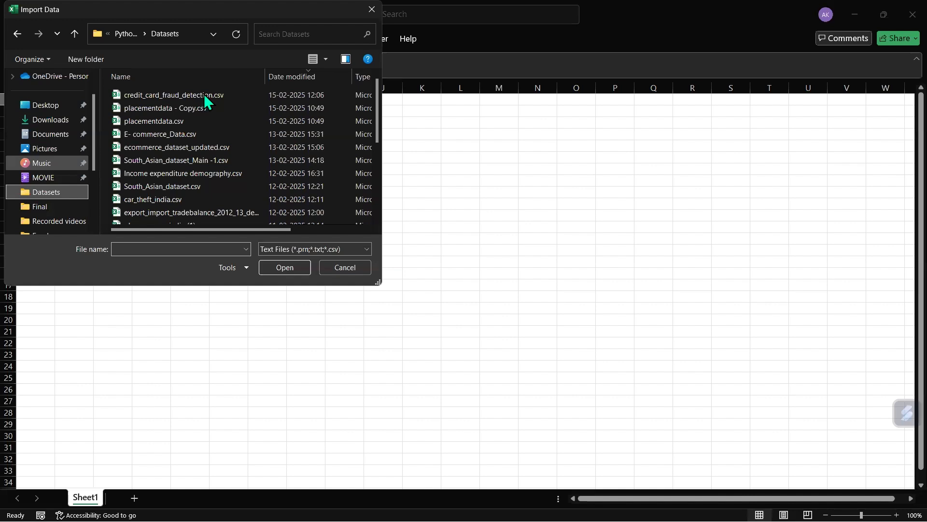
pyautogui.click(192, 97)
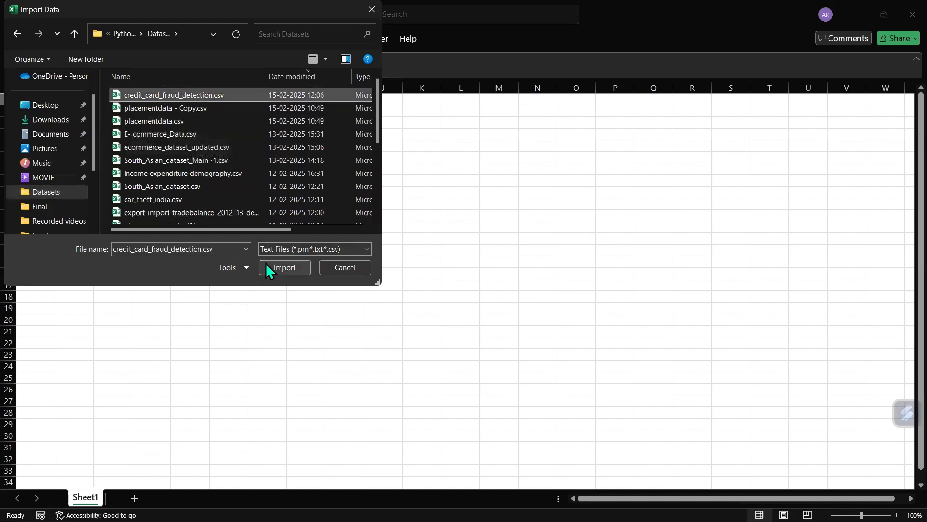
pyautogui.click(269, 268)
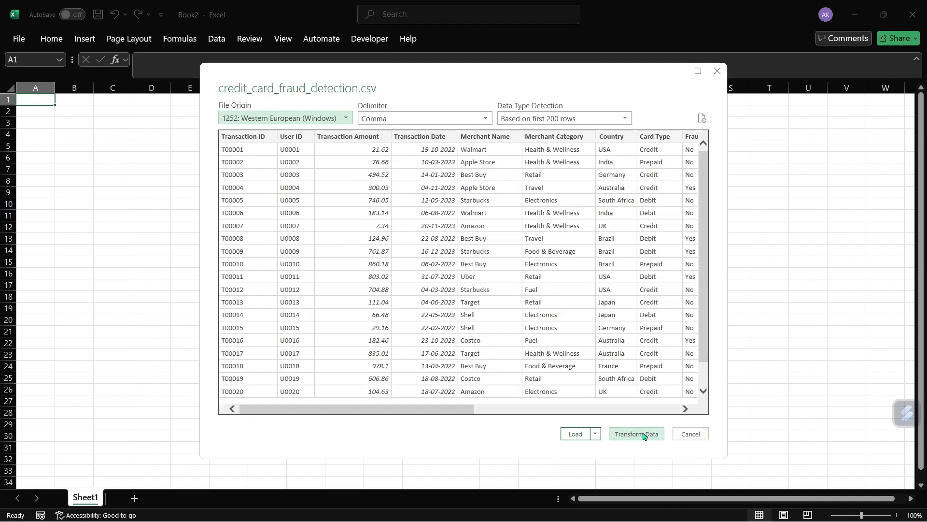
pyautogui.click(583, 435)
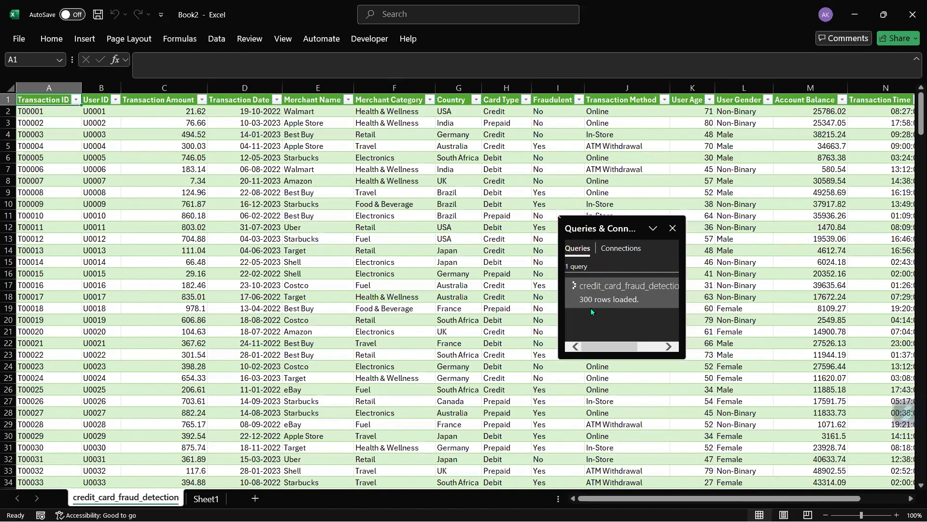
pyautogui.click(583, 306)
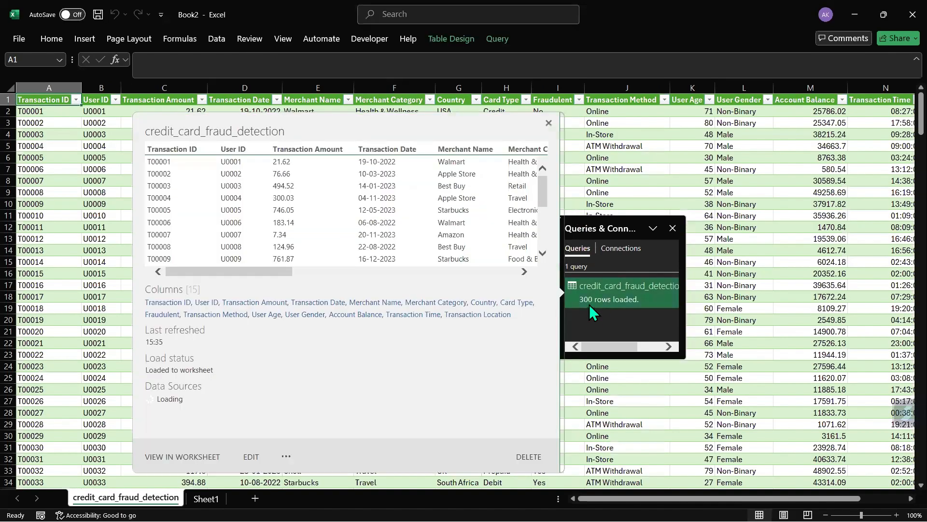
pyautogui.click(672, 229)
# Step: Look over the imported fraud table's full width, from Transaction ID to Transaction Location, and its first rows
pyautogui.click(49, 124)
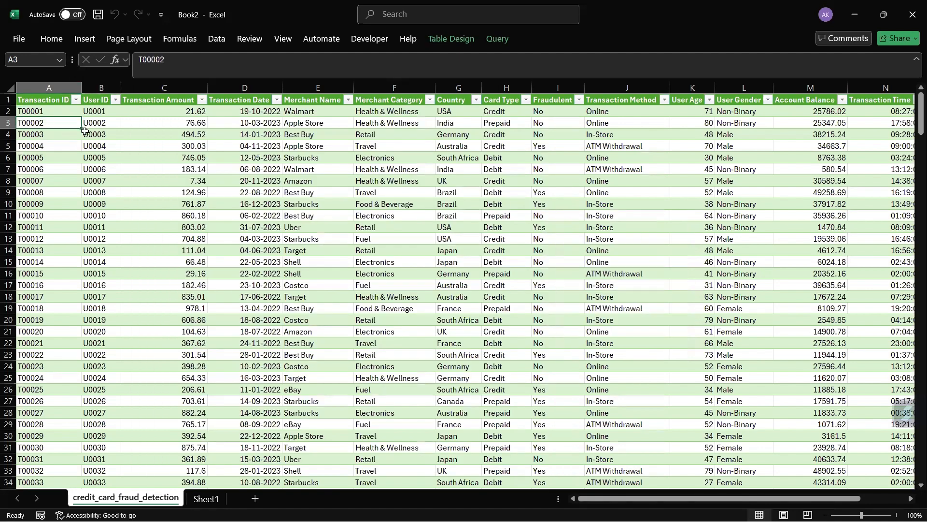
pyautogui.hotkey('ctrl', 'Right')
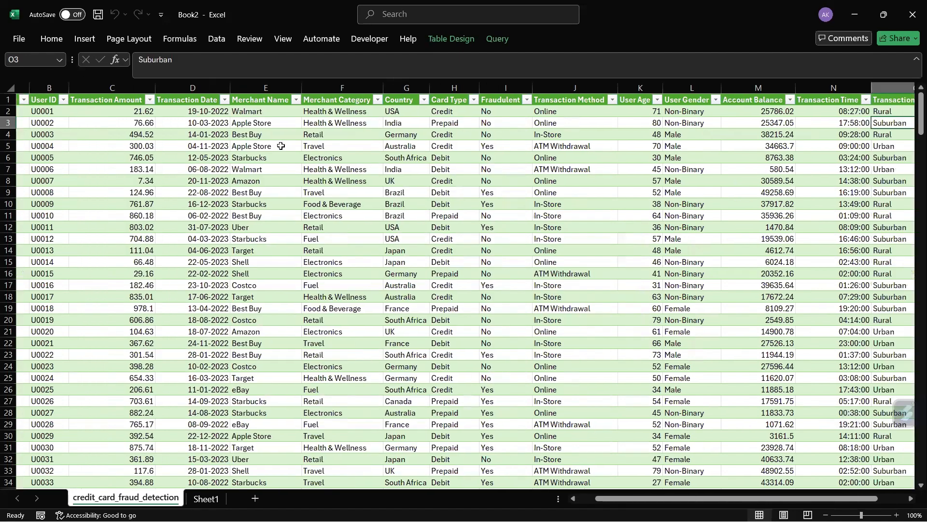
pyautogui.hscroll(1, 280, 146)
pyautogui.hscroll(-2, 412, 236)
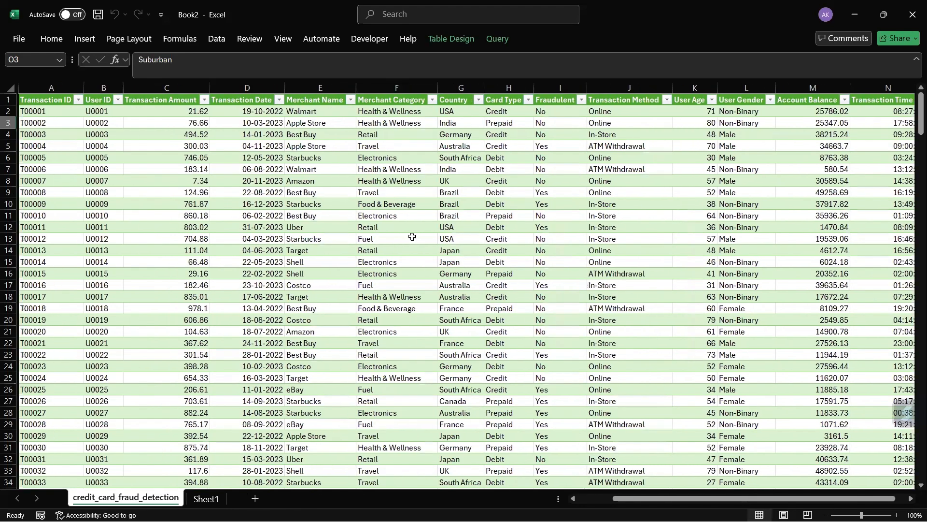
pyautogui.scroll(-2, 203, 238)
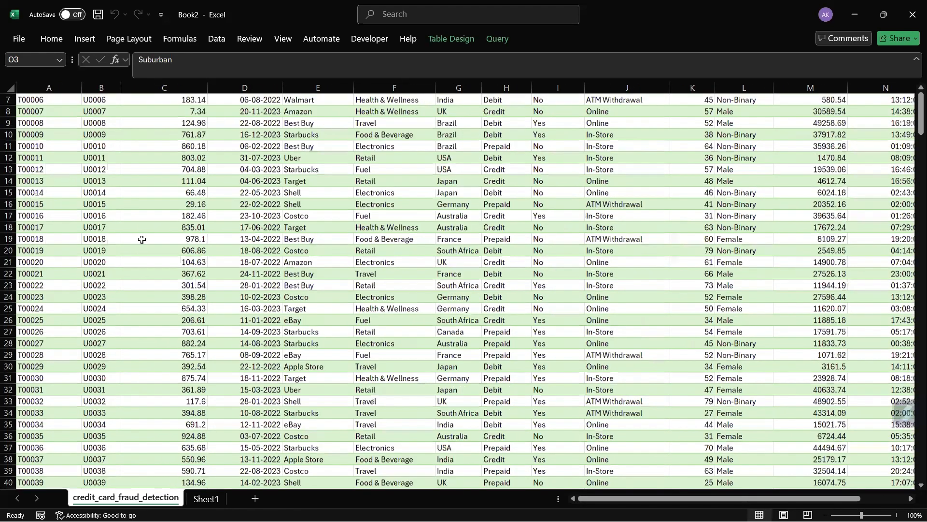
pyautogui.scroll(2, 142, 240)
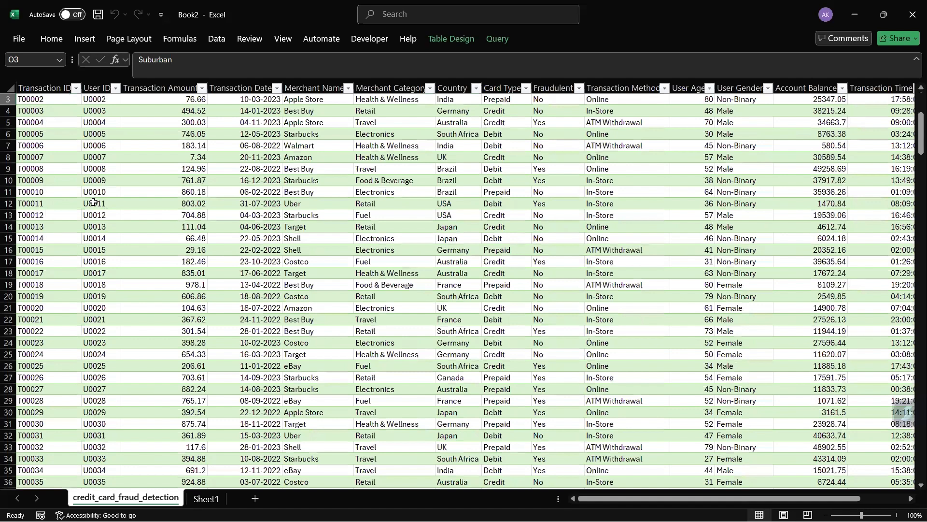
pyautogui.scroll(1, 93, 202)
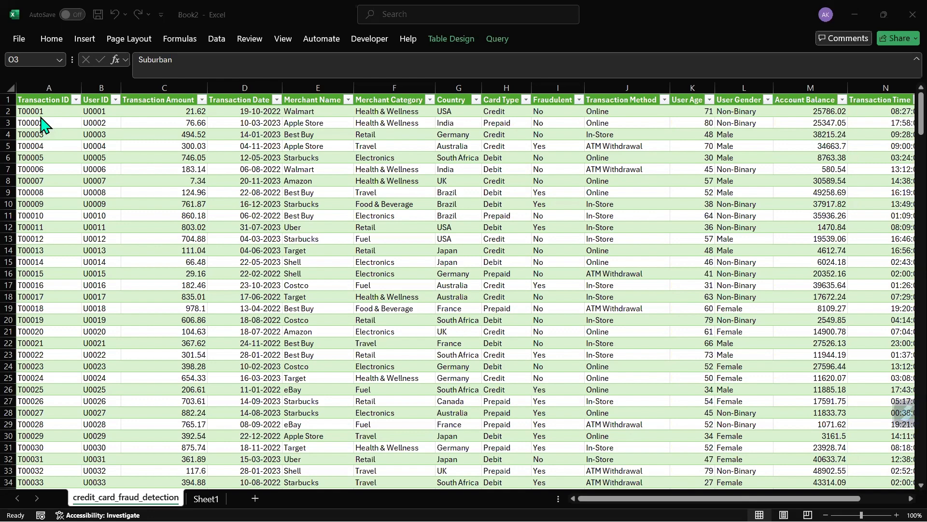
pyautogui.scroll(-1, 44, 144)
pyautogui.scroll(1, 44, 165)
# Step: Examine sample entries in the Transaction Date, Merchant Name and Merchant Category columns
pyautogui.click(242, 112)
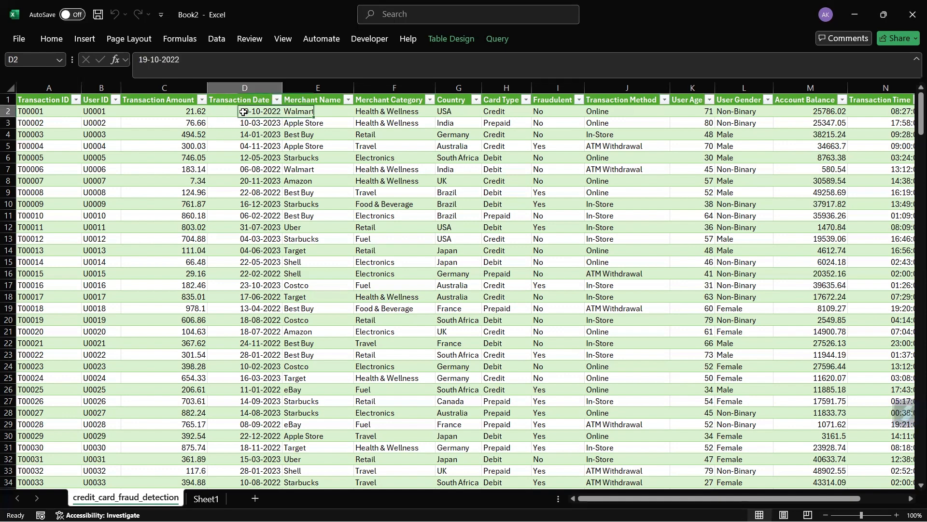
pyautogui.click(257, 135)
pyautogui.click(253, 121)
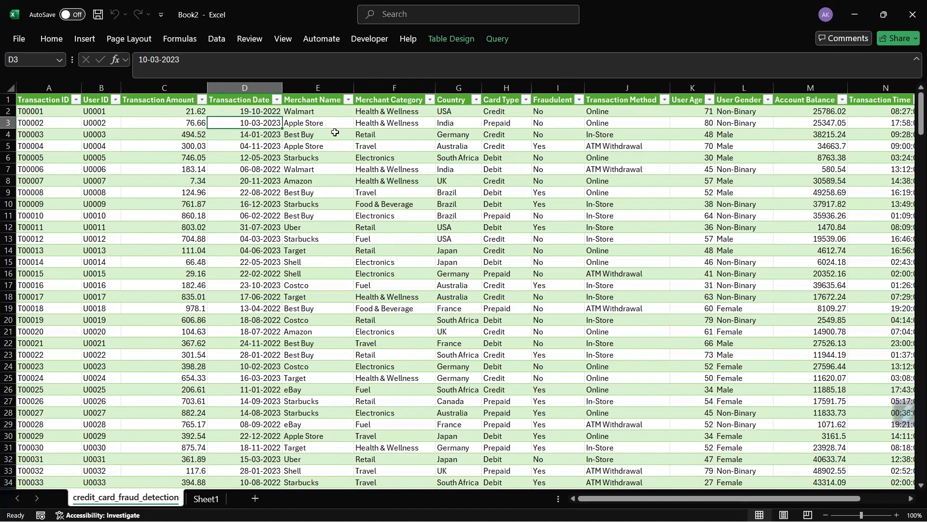
pyautogui.click(308, 115)
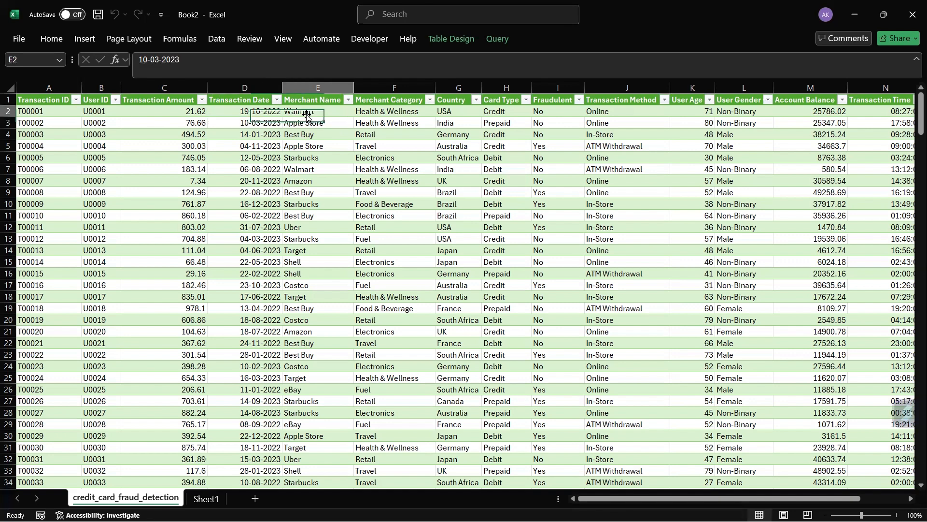
pyautogui.click(324, 123)
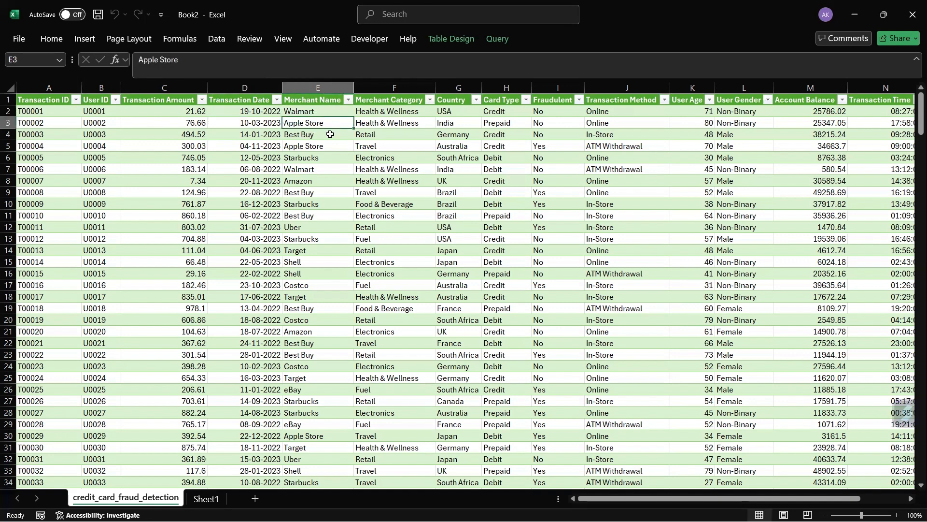
pyautogui.click(331, 135)
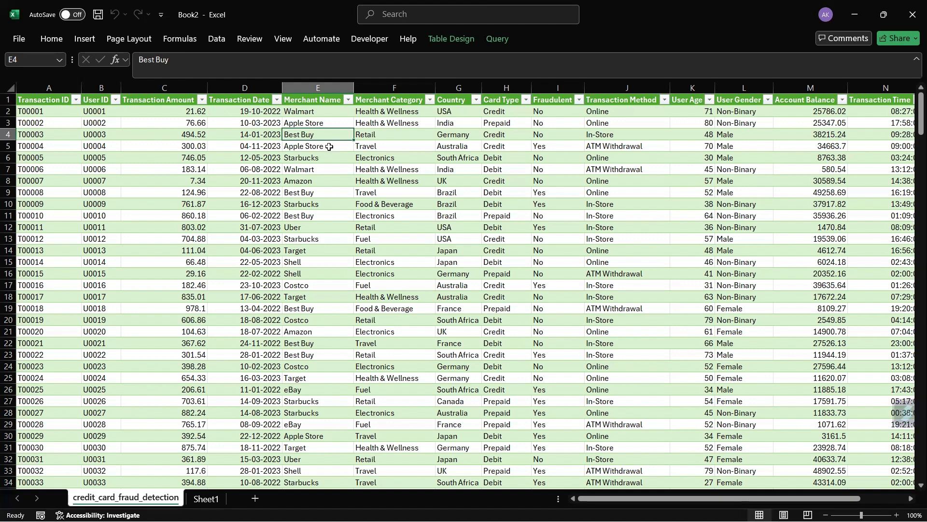
pyautogui.click(323, 170)
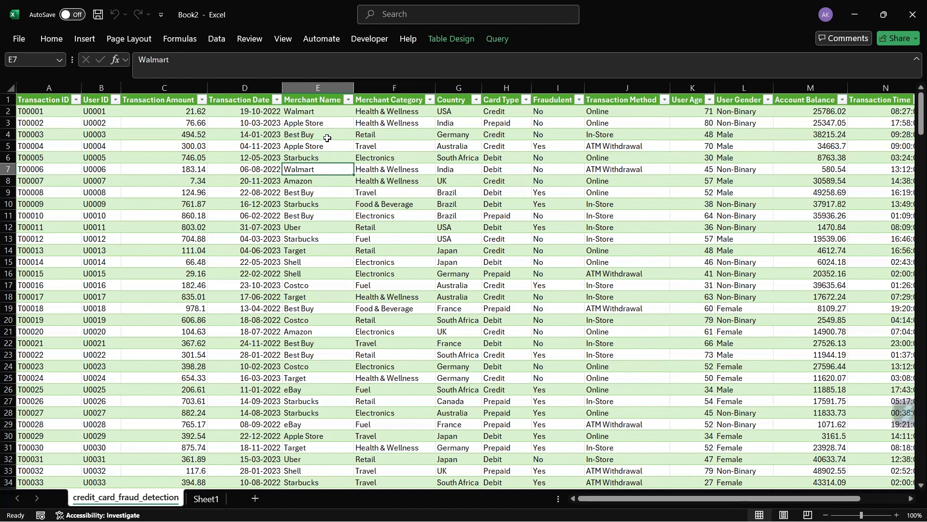
pyautogui.click(395, 114)
pyautogui.click(315, 120)
pyautogui.click(372, 111)
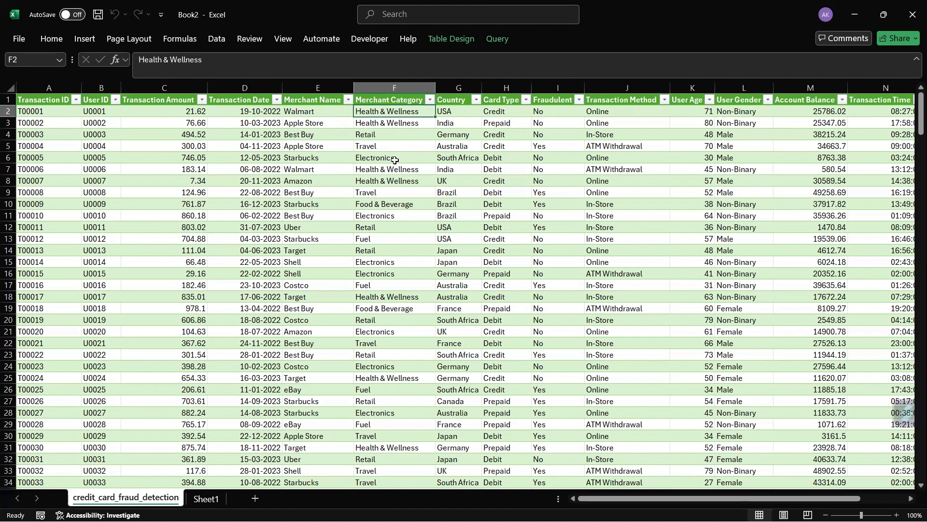
pyautogui.click(395, 159)
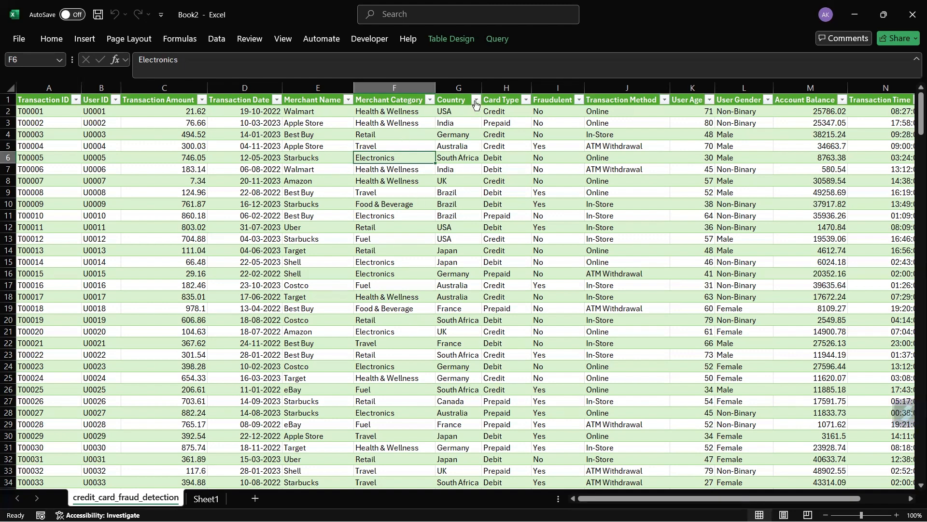
# Step: Review the distinct values available in the Country and Card Type column filters, keeping all values selected
pyautogui.click(459, 136)
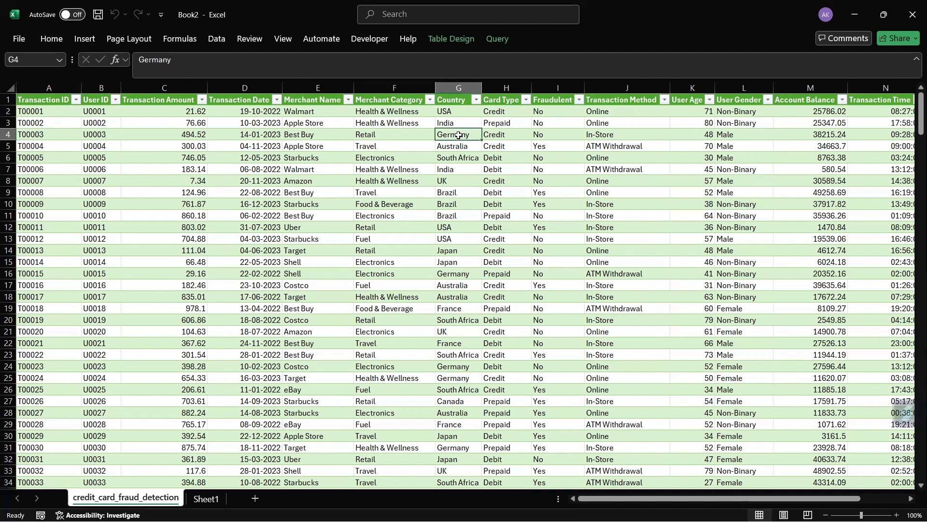
pyautogui.click(477, 100)
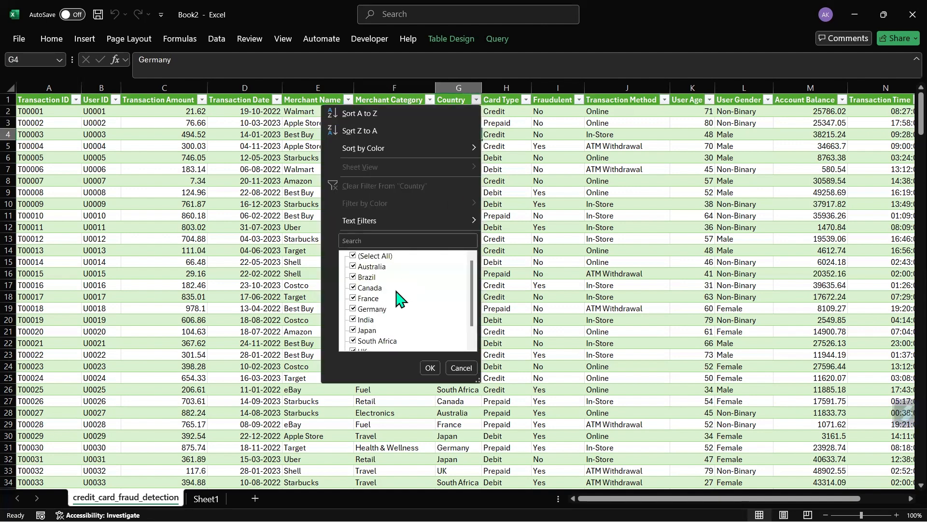
pyautogui.scroll(-1, 413, 317)
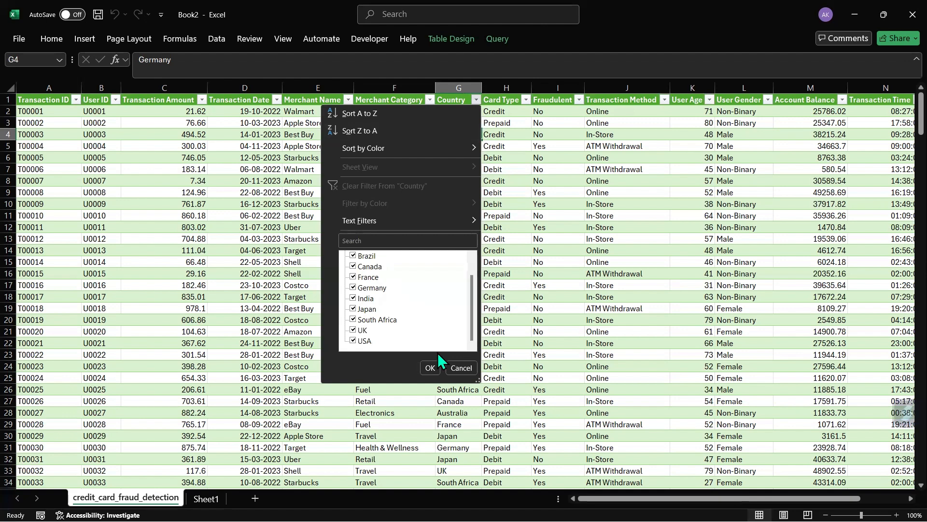
pyautogui.click(435, 366)
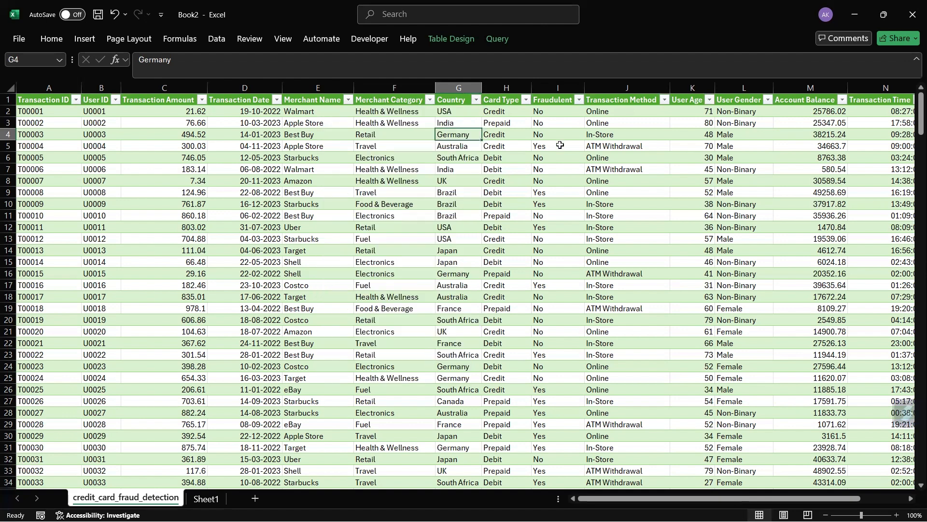
pyautogui.click(526, 99)
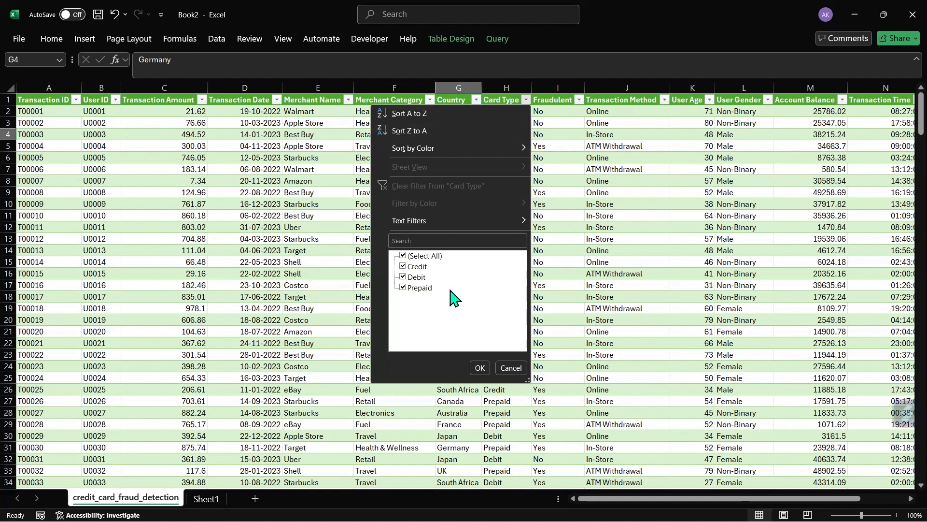
pyautogui.click(501, 334)
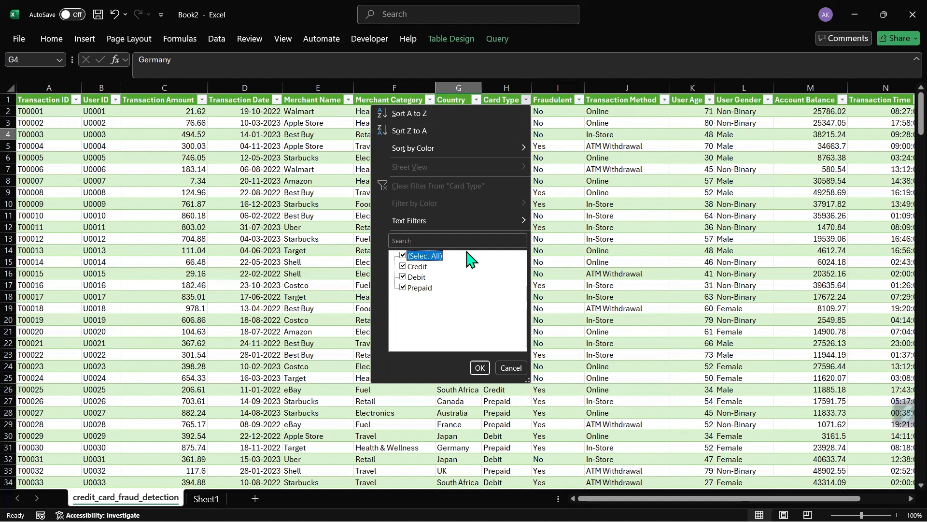
pyautogui.click(479, 367)
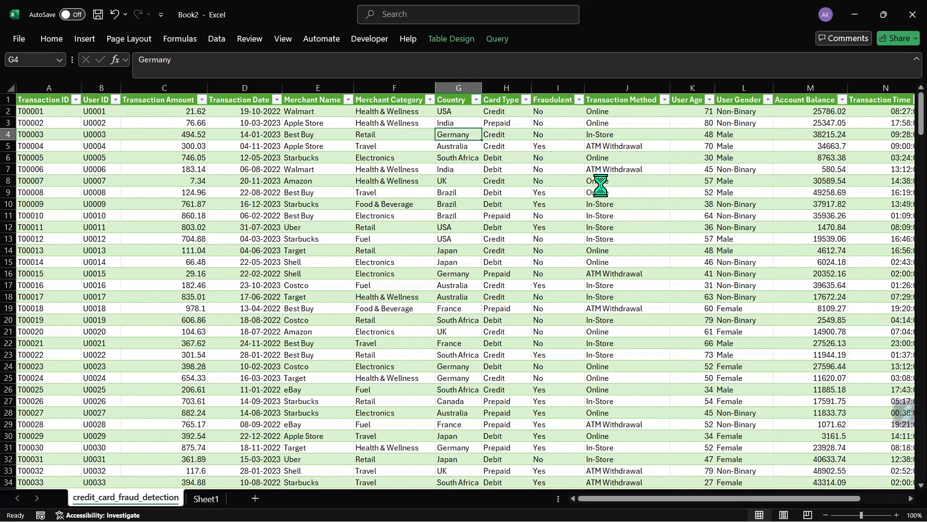
# Step: Inspect the Fraudulent column and the Transaction Method filter values, keeping all selected, and view the remaining columns through Transaction Location
pyautogui.click(543, 121)
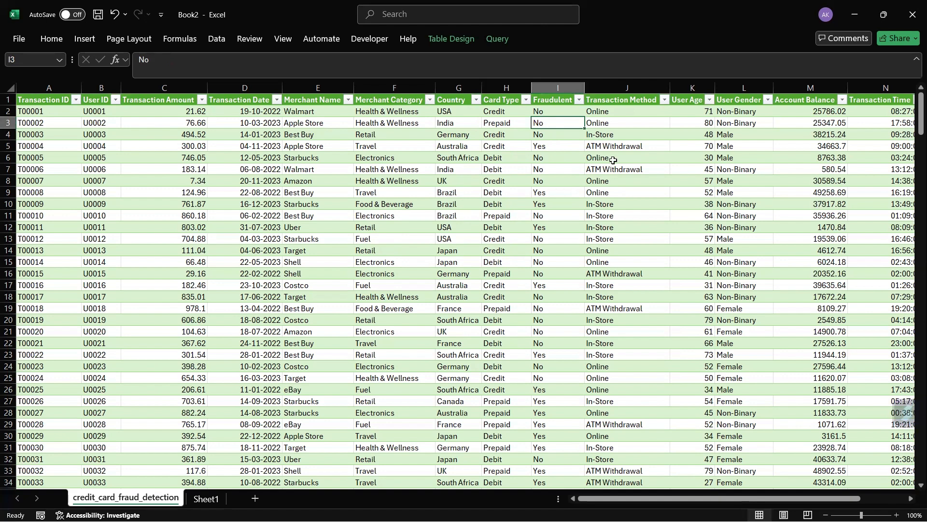
pyautogui.hscroll(2, 611, 160)
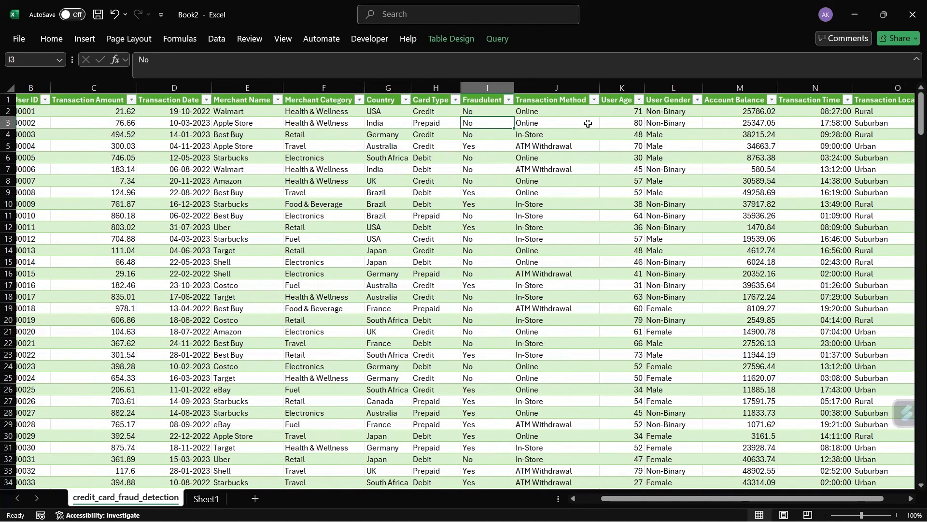
pyautogui.click(569, 111)
pyautogui.click(574, 99)
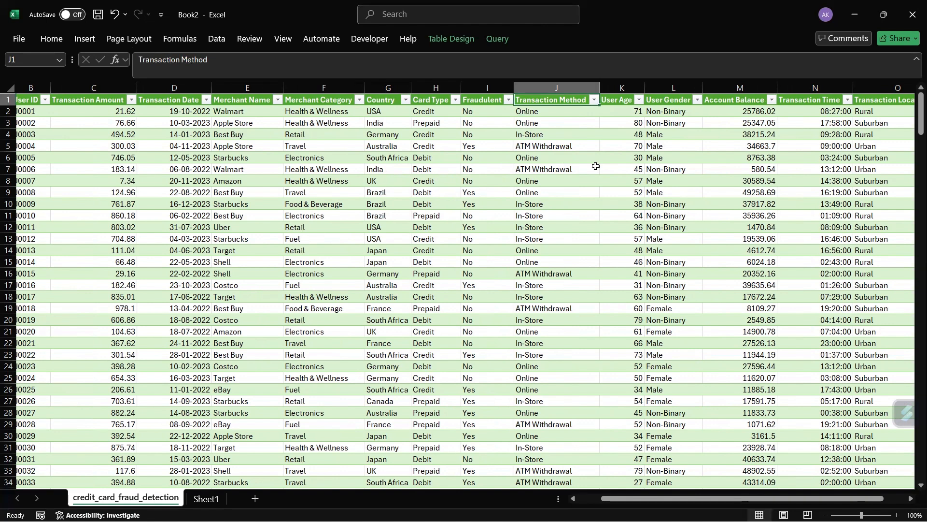
pyautogui.click(595, 100)
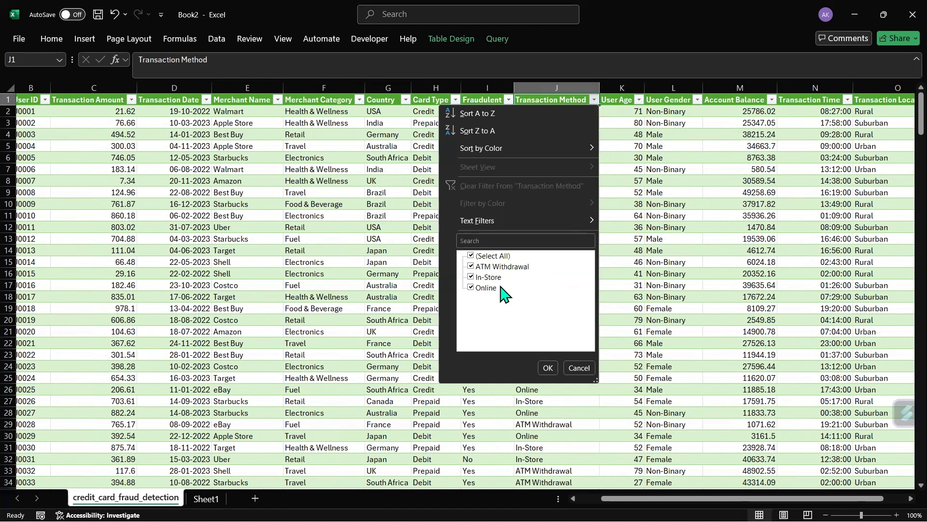
pyautogui.click(547, 368)
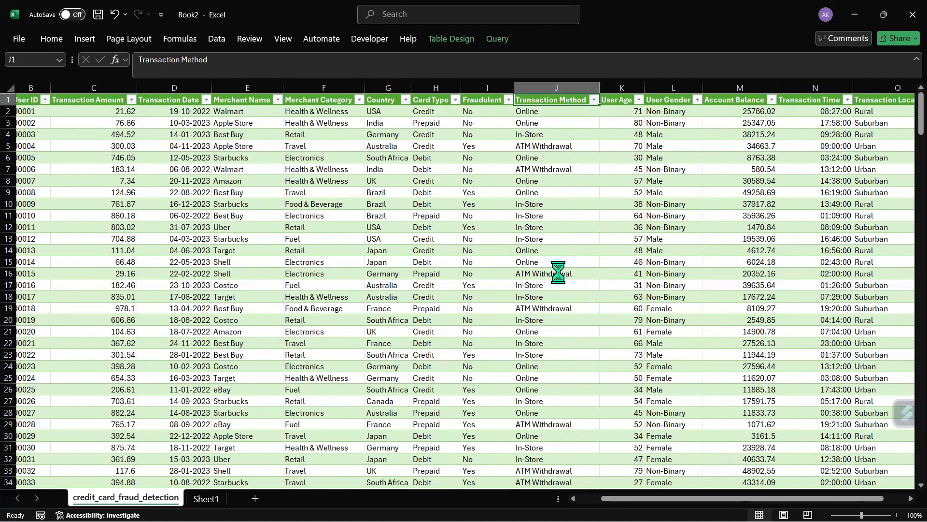
pyautogui.hscroll(3, 616, 213)
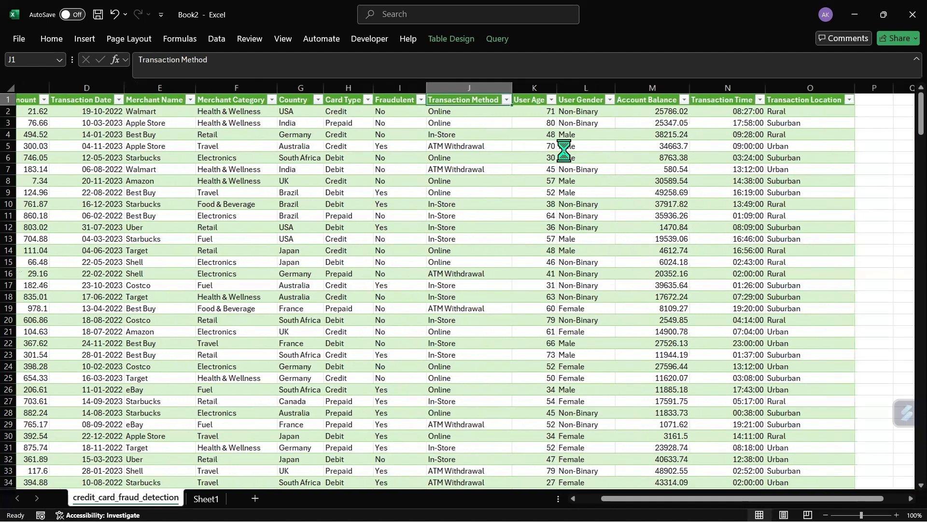
# Step: Review the values in the User Age, User Gender and Account Balance column filters, keeping all values selected
pyautogui.hscroll(2, 563, 151)
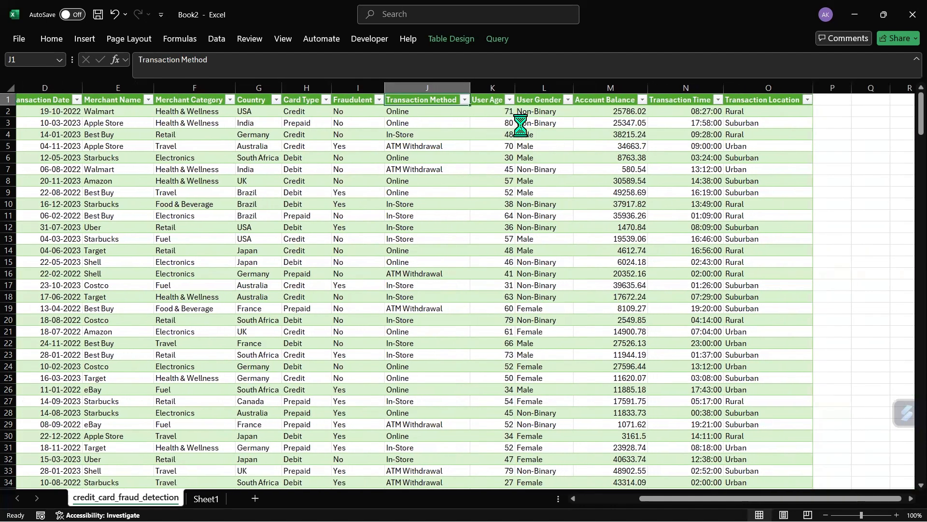
pyautogui.click(510, 100)
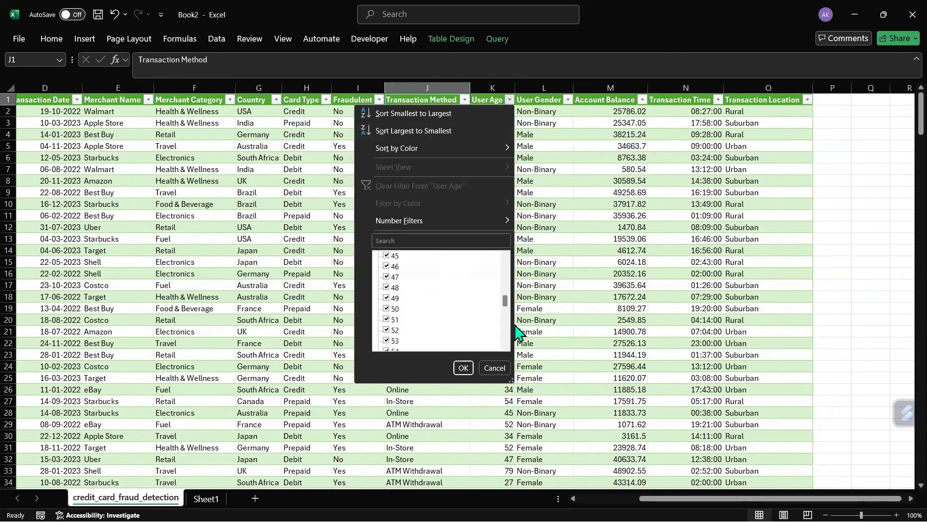
pyautogui.click(469, 368)
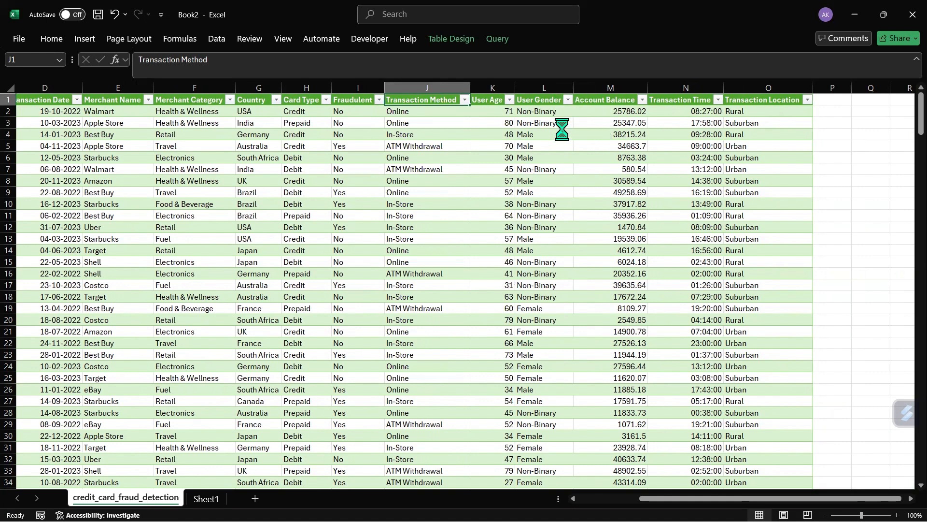
pyautogui.click(568, 99)
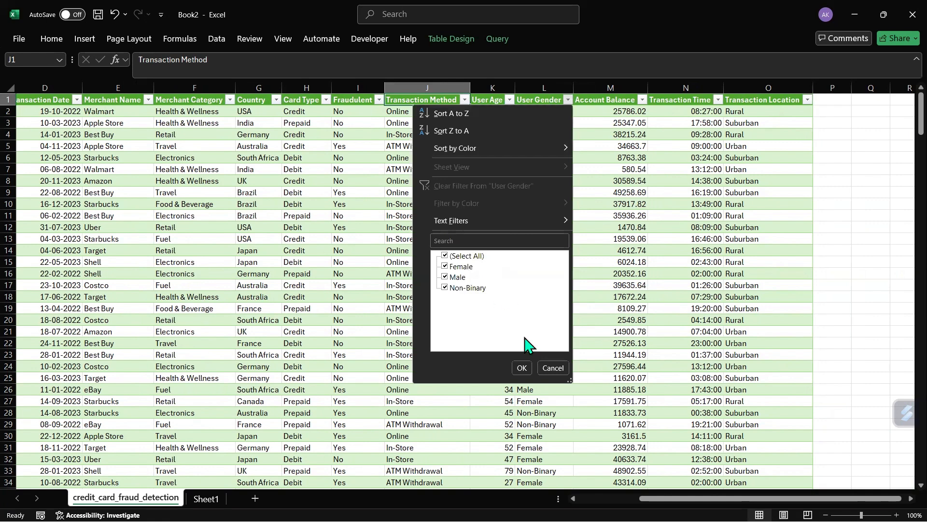
pyautogui.click(523, 365)
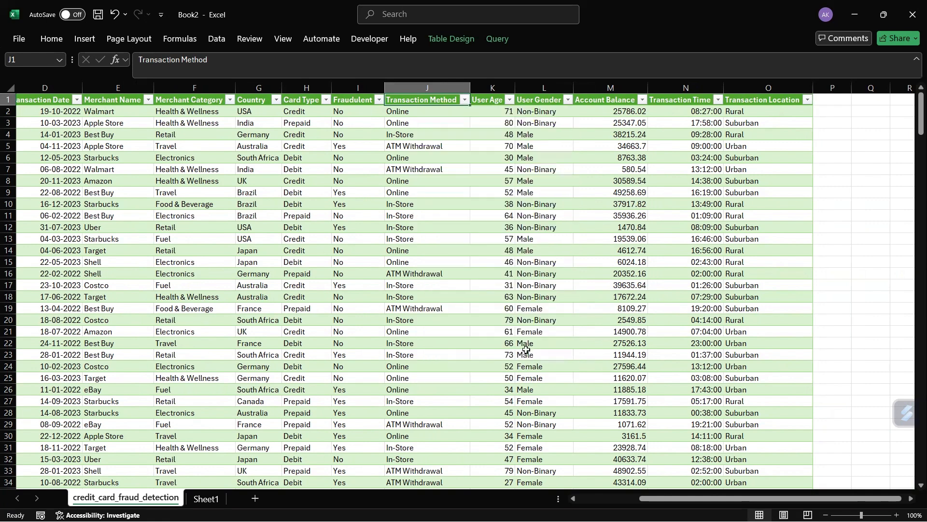
pyautogui.click(642, 100)
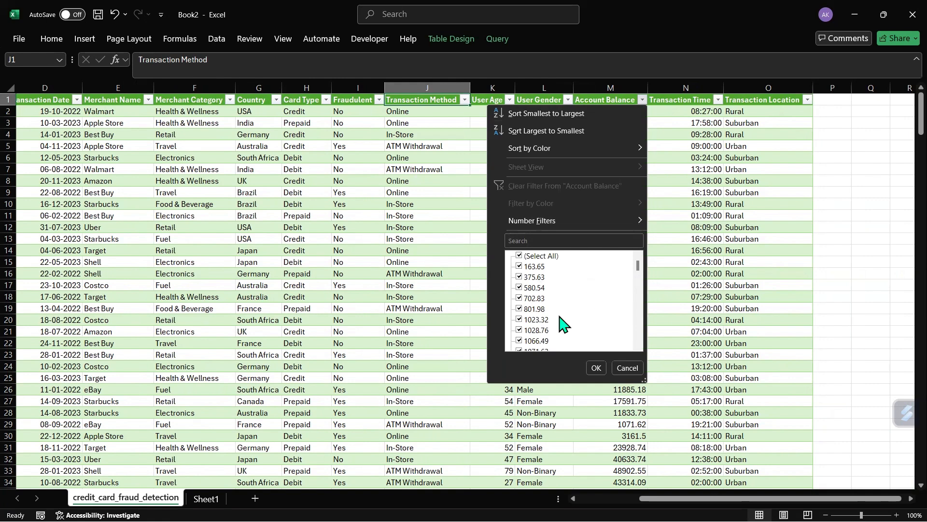
pyautogui.click(596, 368)
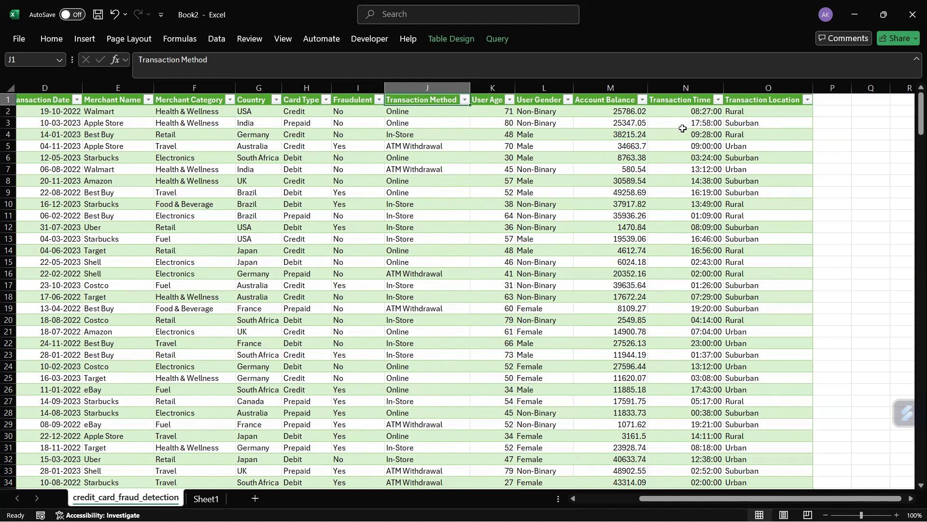
# Step: Examine sample Transaction Time entries and the Transaction Location filter values, keeping all values selected
pyautogui.click(699, 120)
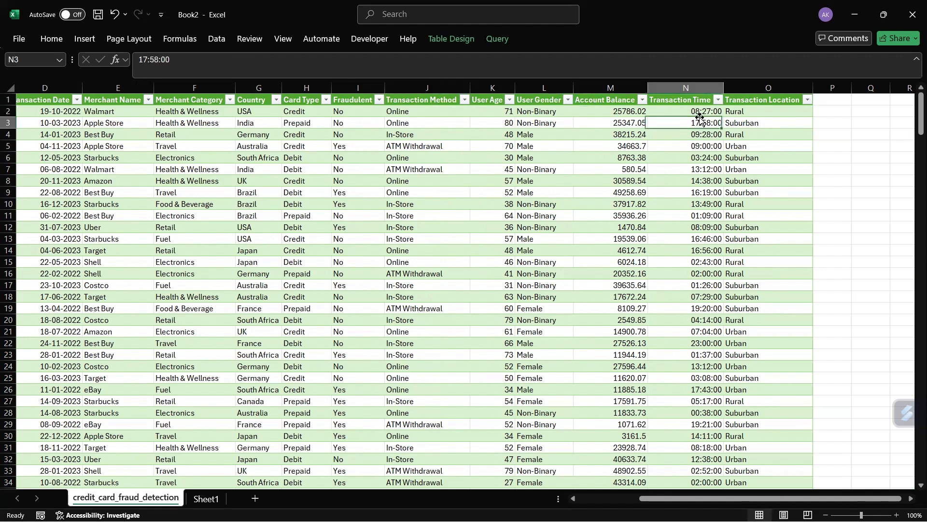
pyautogui.click(703, 155)
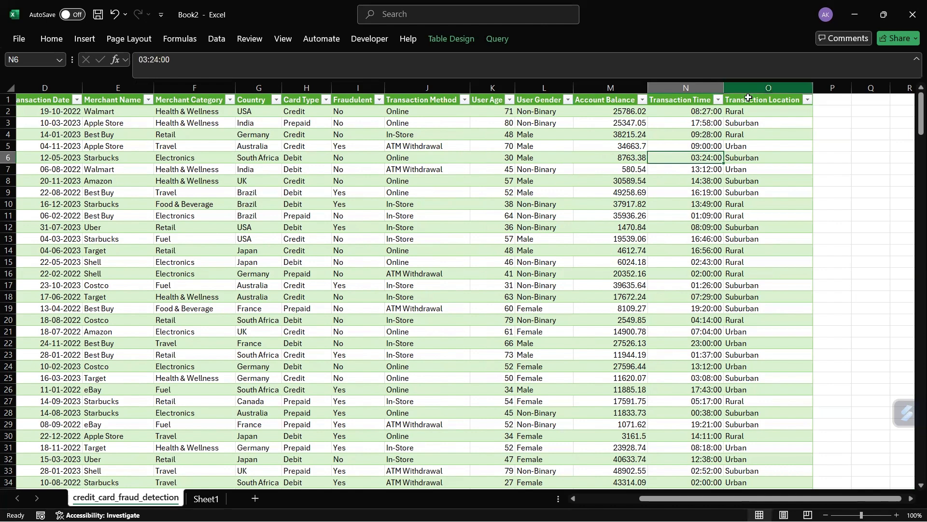
pyautogui.click(772, 121)
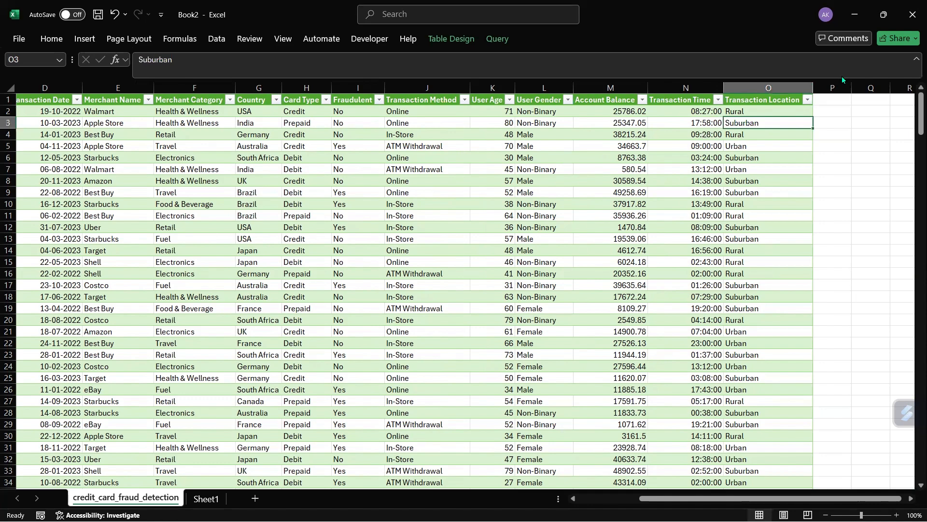
pyautogui.doubleClick(804, 25)
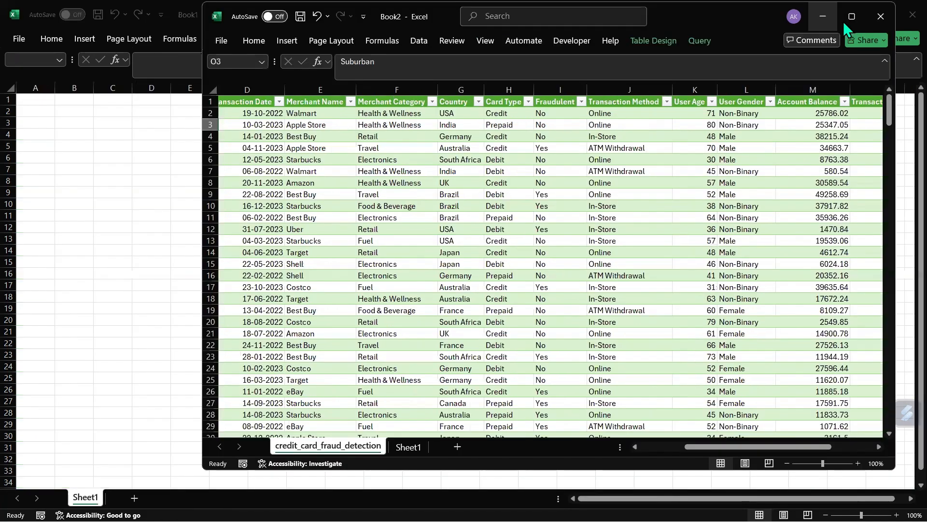
pyautogui.click(844, 21)
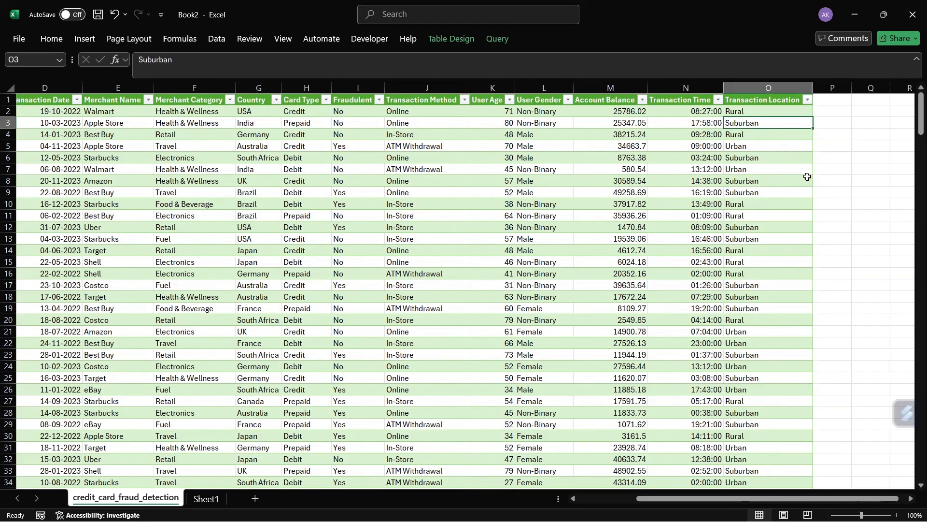
pyautogui.click(807, 99)
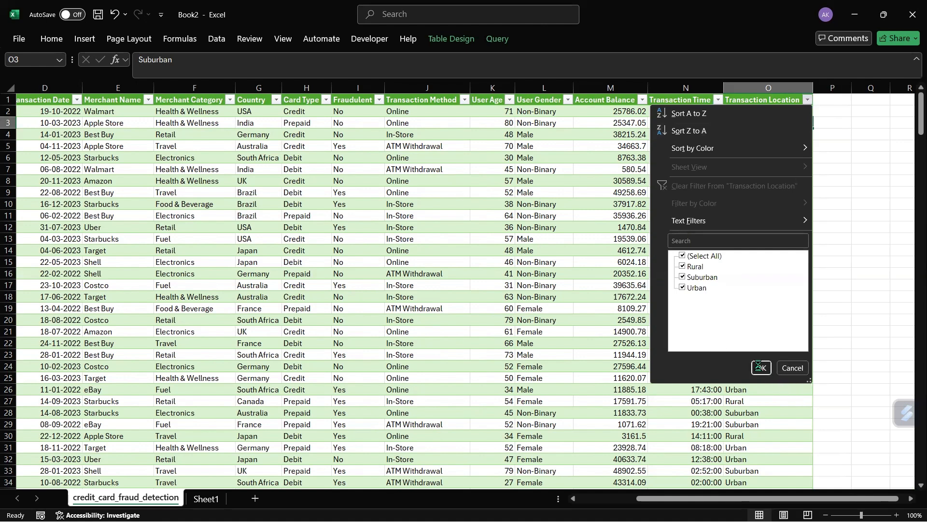
pyautogui.click(762, 368)
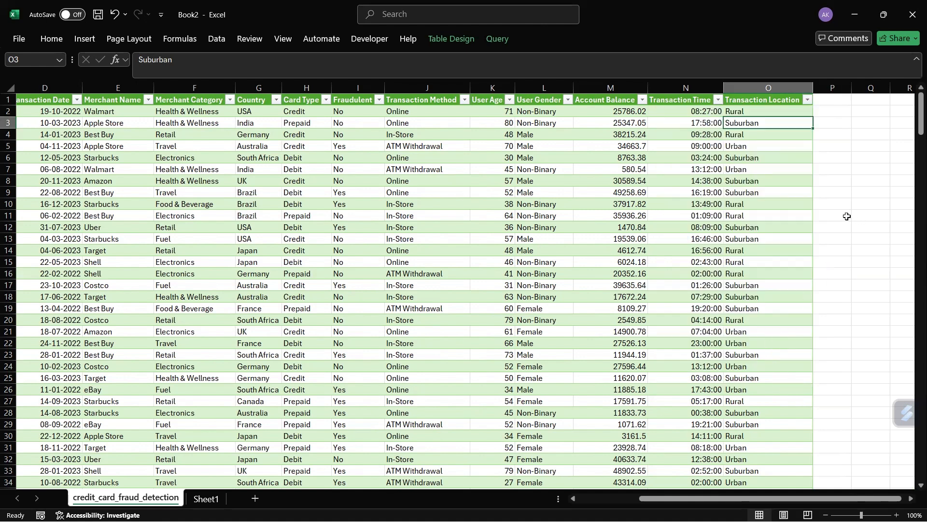
pyautogui.hscroll(-3, 846, 216)
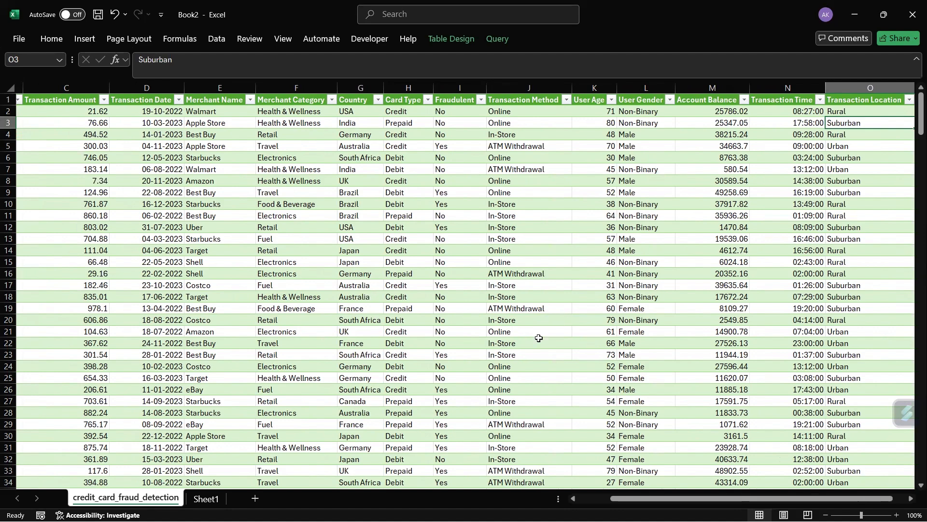
# Step: Rename the empty Sheet1 worksheet as Dashboard
pyautogui.click(207, 499)
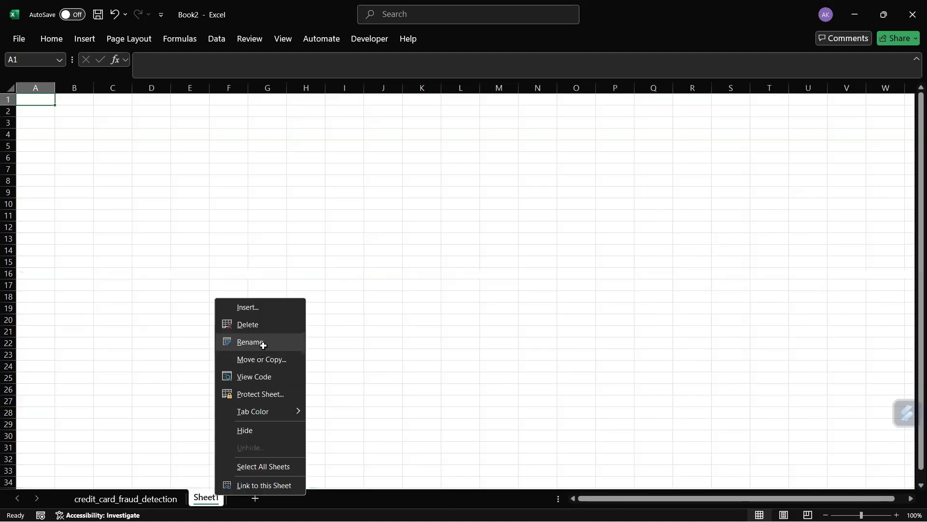
pyautogui.click(263, 344)
pyautogui.write('D')
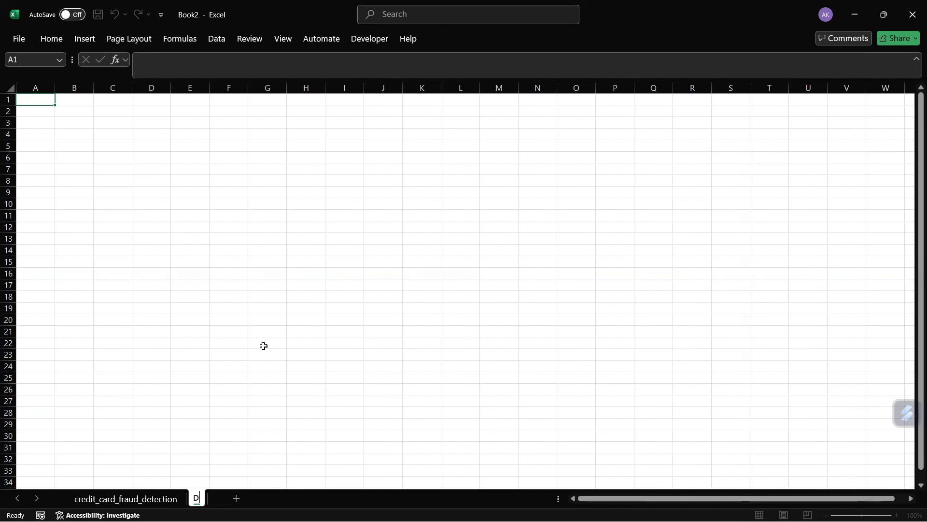
pyautogui.write('ashboard')
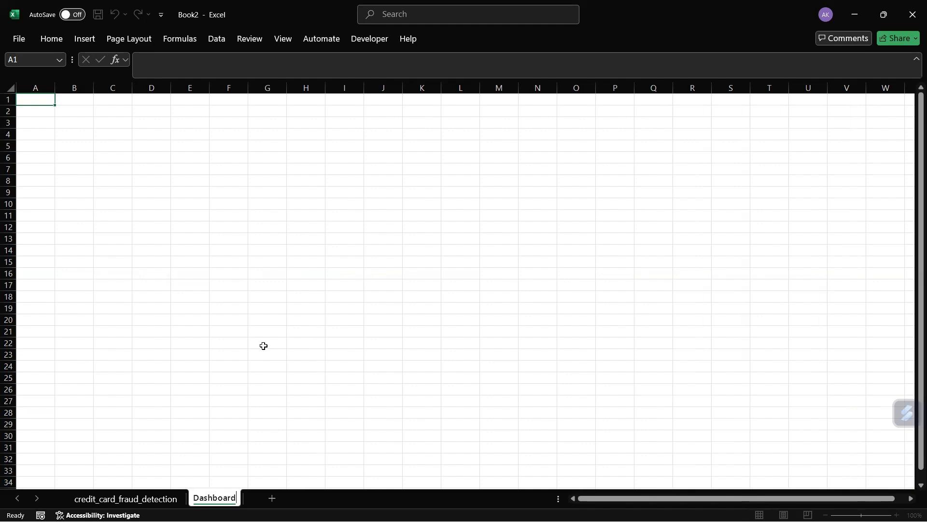
# Step: Rename the credit_card_fraud_detection worksheet as Raw data
pyautogui.click(116, 498)
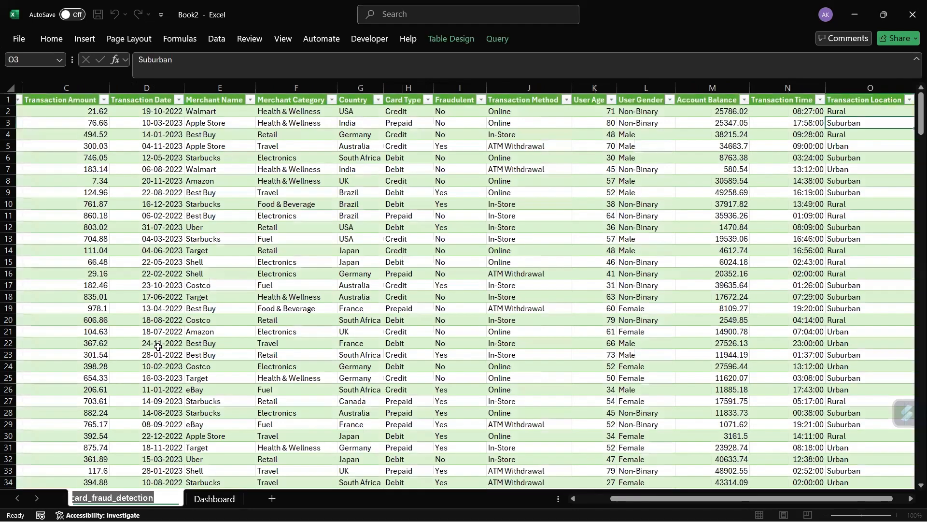
pyautogui.write('Raw data')
pyautogui.press('Return')
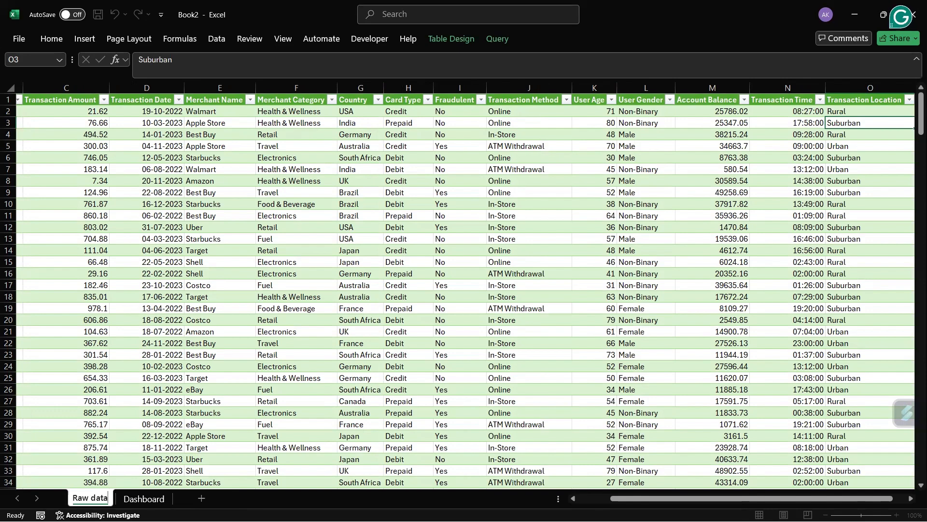
pyautogui.click(143, 498)
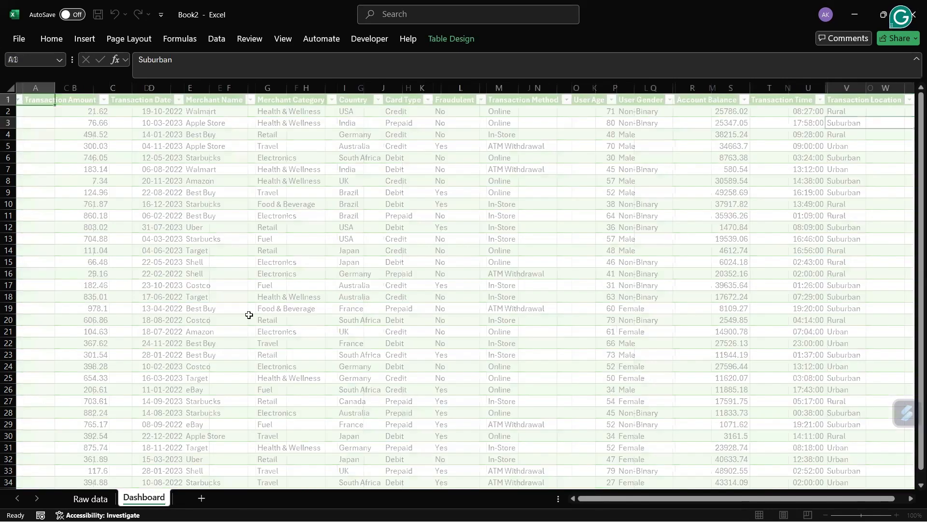
pyautogui.hotkey('ctrl', 'pageup')
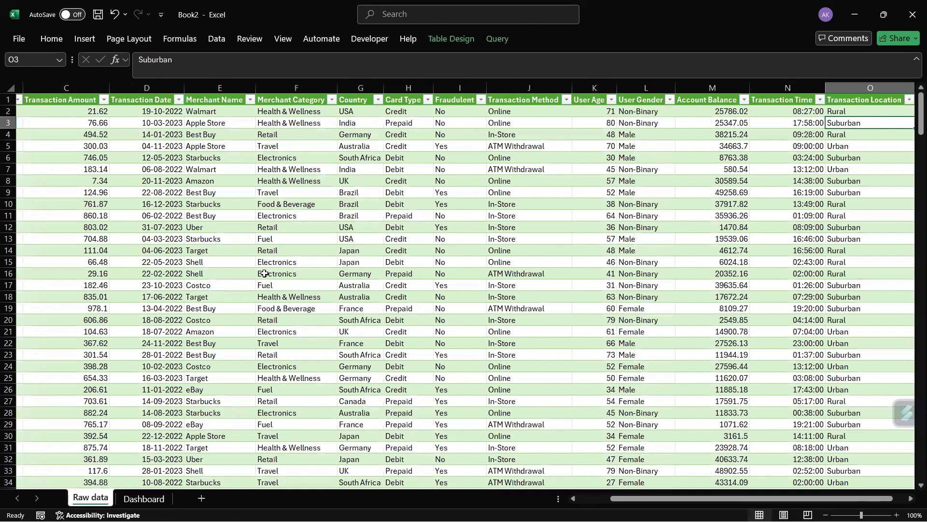
pyautogui.click(141, 498)
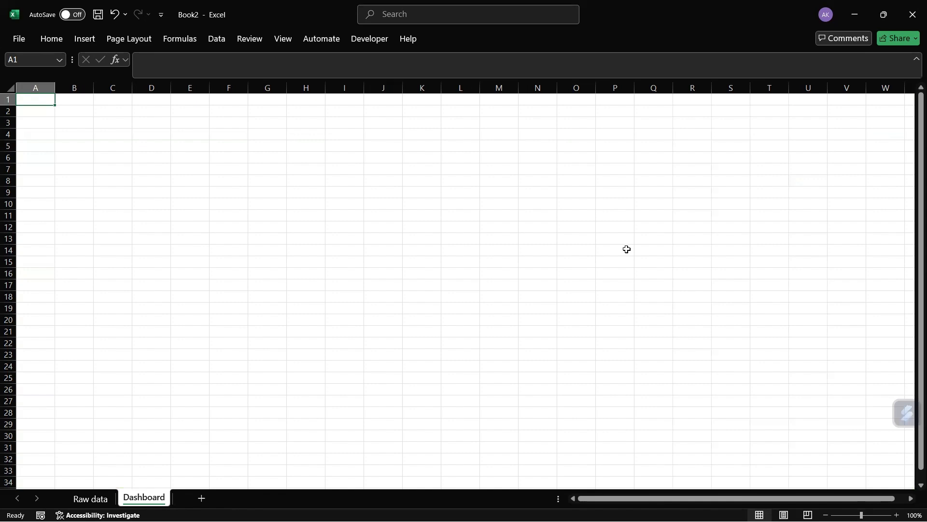
pyautogui.click(90, 499)
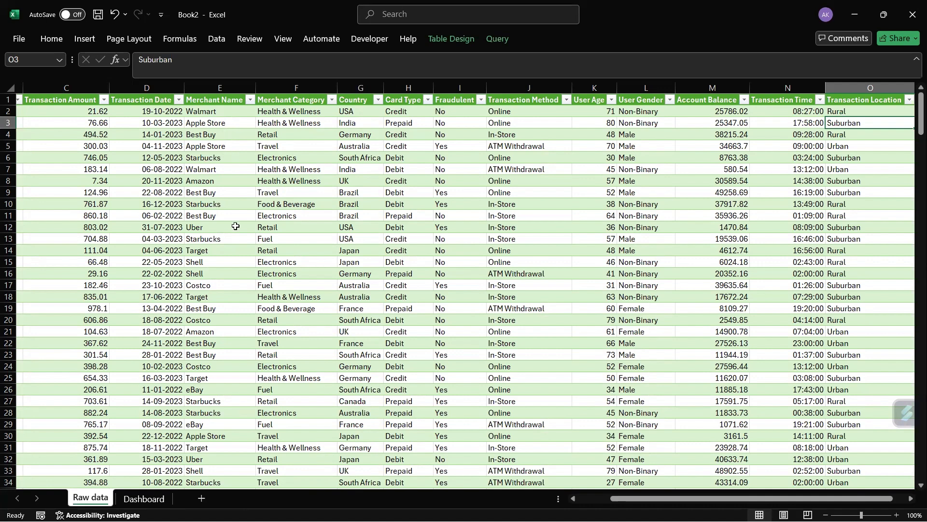
# Step: Create a PivotTable from the table on the Raw data sheet, placed on a new worksheet
pyautogui.click(205, 193)
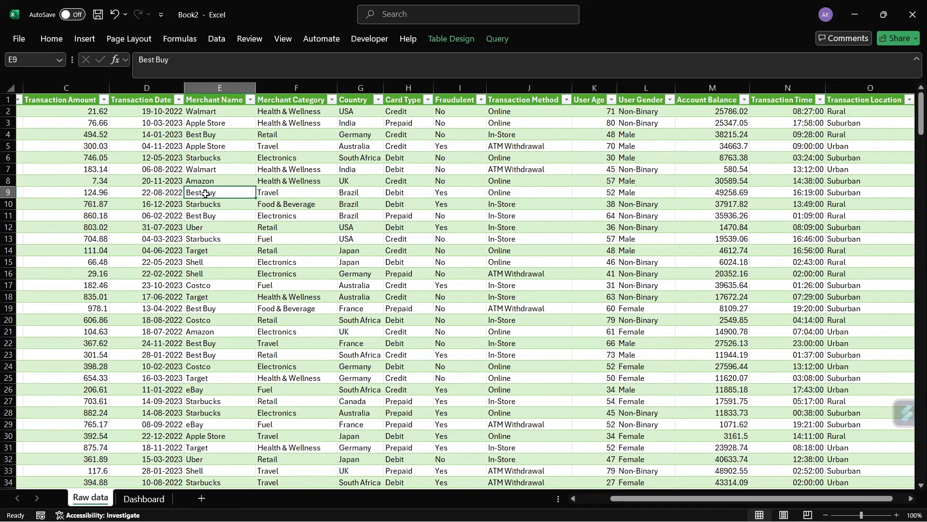
pyautogui.click(85, 39)
pyautogui.click(30, 91)
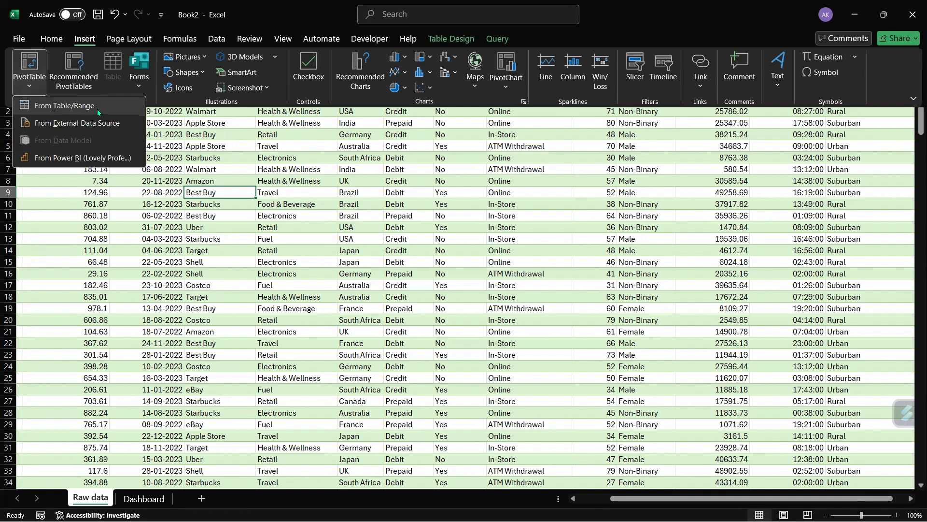
pyautogui.click(96, 106)
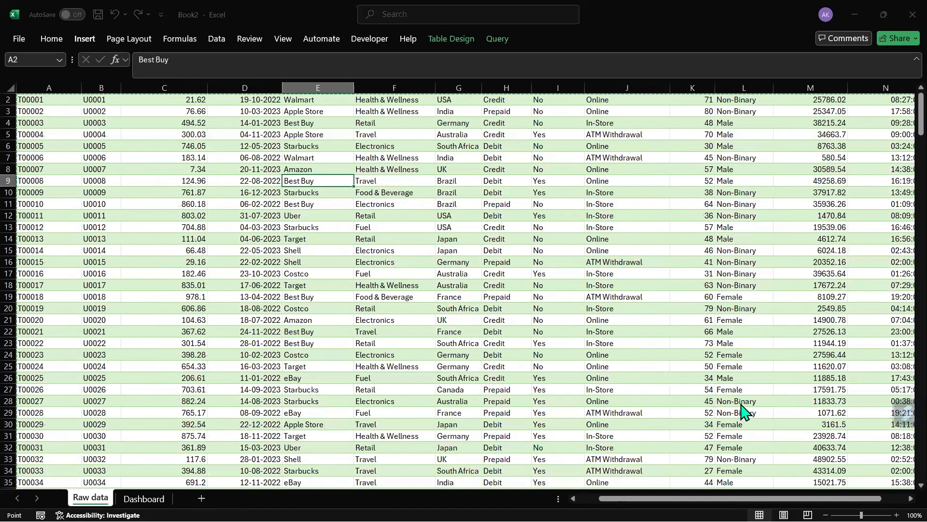
pyautogui.press('Return')
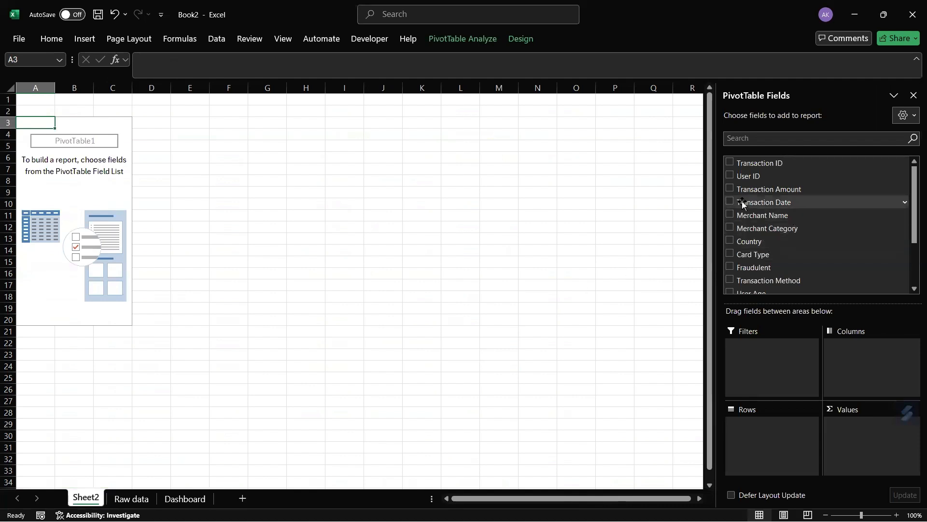
# Step: Set up the PivotTable with Merchant Name as rows, Fraudulent as columns and Count of Fraudulent as values
pyautogui.moveTo(775, 215); pyautogui.dragTo(782, 421)
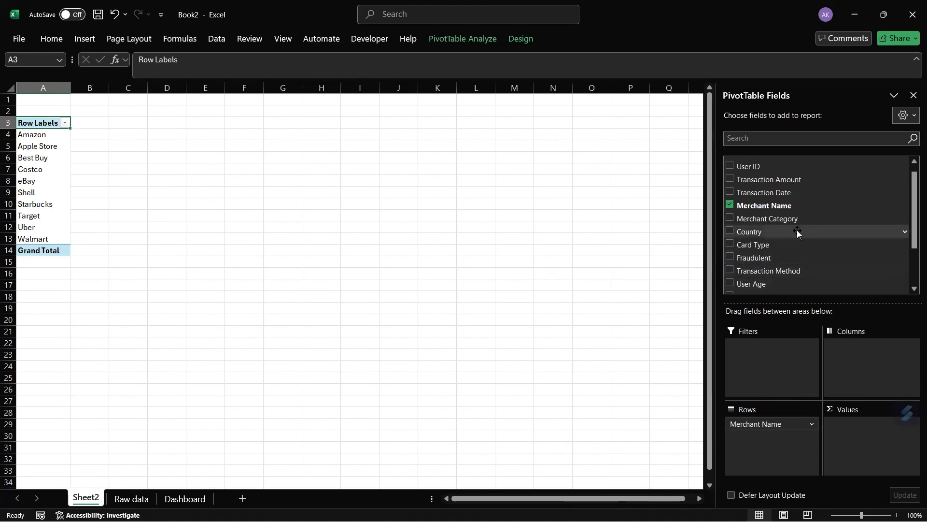
pyautogui.scroll(1, 803, 199)
pyautogui.scroll(-1, 768, 241)
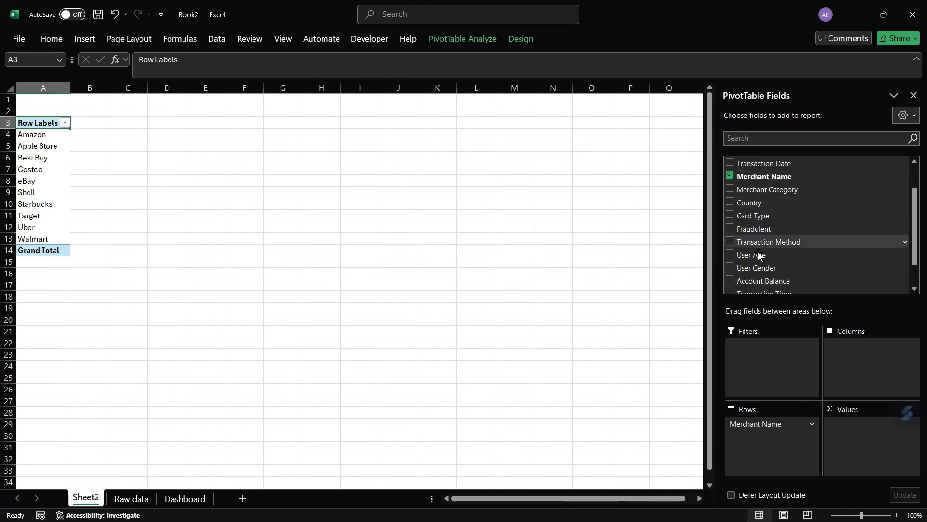
pyautogui.moveTo(766, 234); pyautogui.dragTo(859, 436)
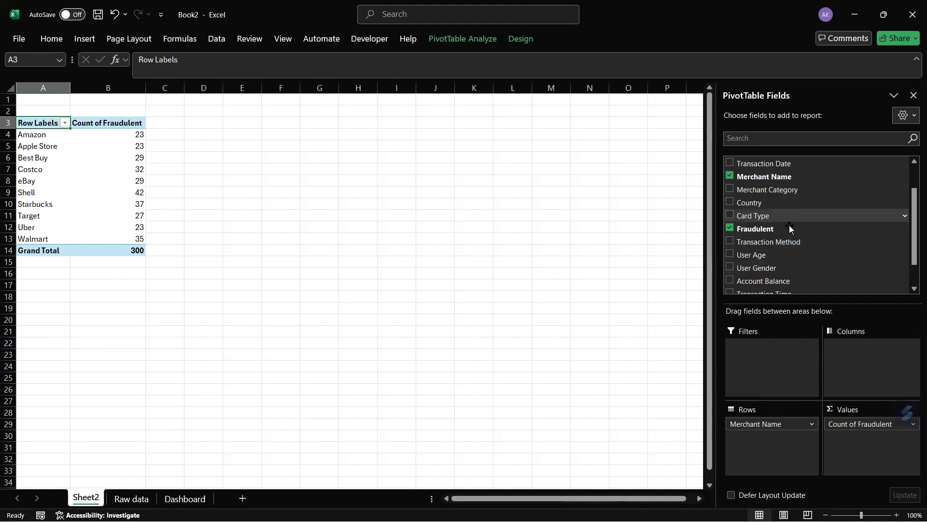
pyautogui.moveTo(795, 233); pyautogui.dragTo(886, 367)
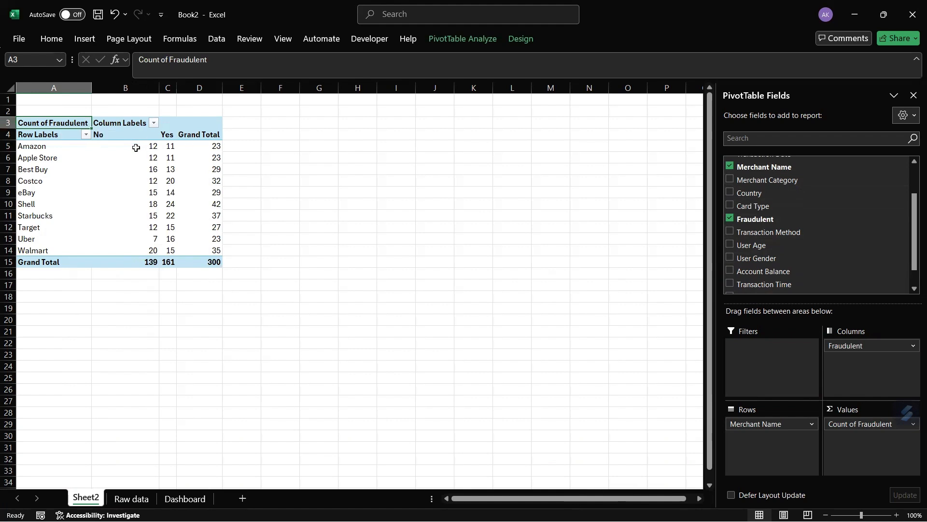
# Step: Filter the PivotTable's Fraudulent column labels to only Yes, and select a count cell inside the table
pyautogui.moveTo(136, 152)
pyautogui.click(129, 206)
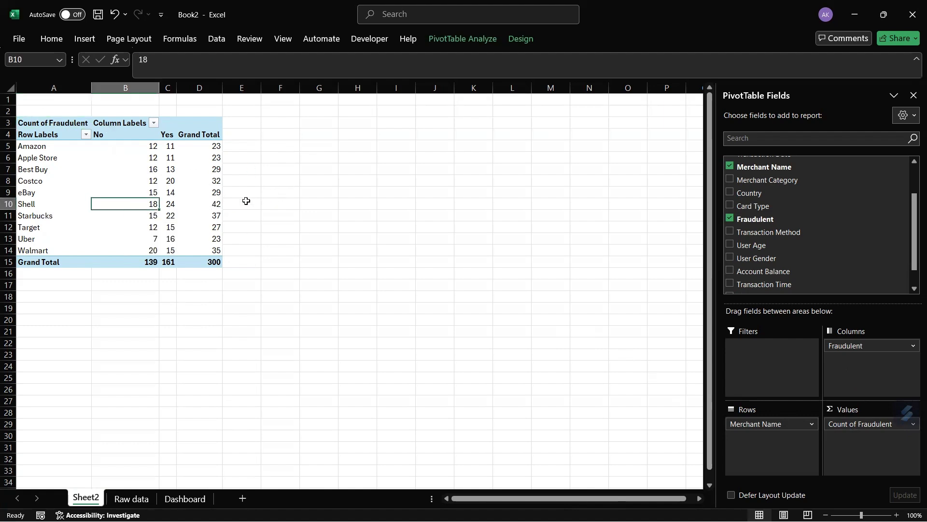
pyautogui.click(154, 124)
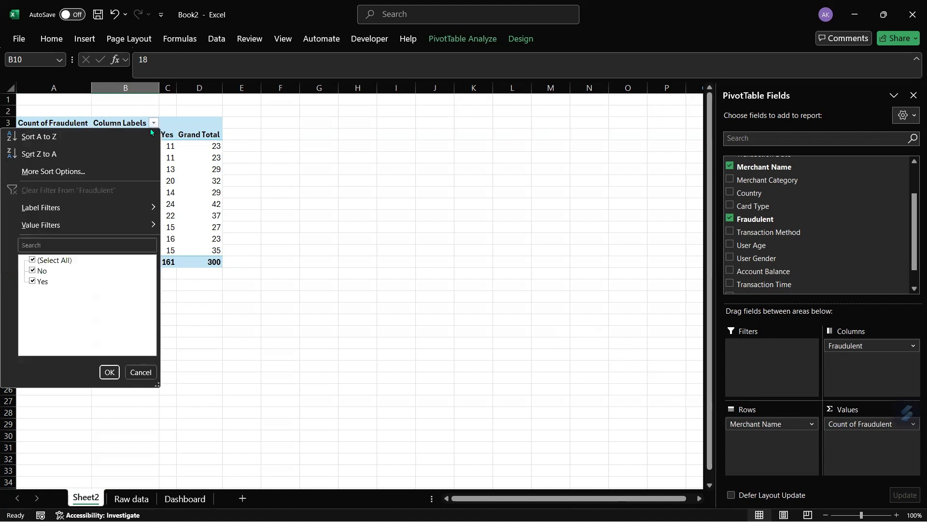
pyautogui.click(33, 260)
pyautogui.click(32, 281)
pyautogui.click(110, 372)
pyautogui.click(232, 252)
pyautogui.click(140, 194)
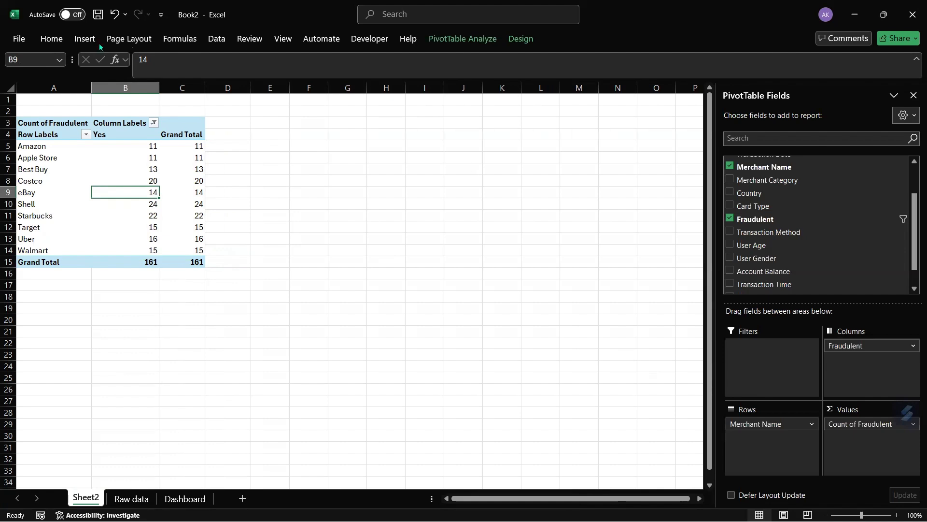
# Step: Insert a horizontal bar PivotChart based on the PivotTable of fraudulent transactions per merchant
pyautogui.click(85, 39)
pyautogui.click(405, 57)
pyautogui.click(413, 213)
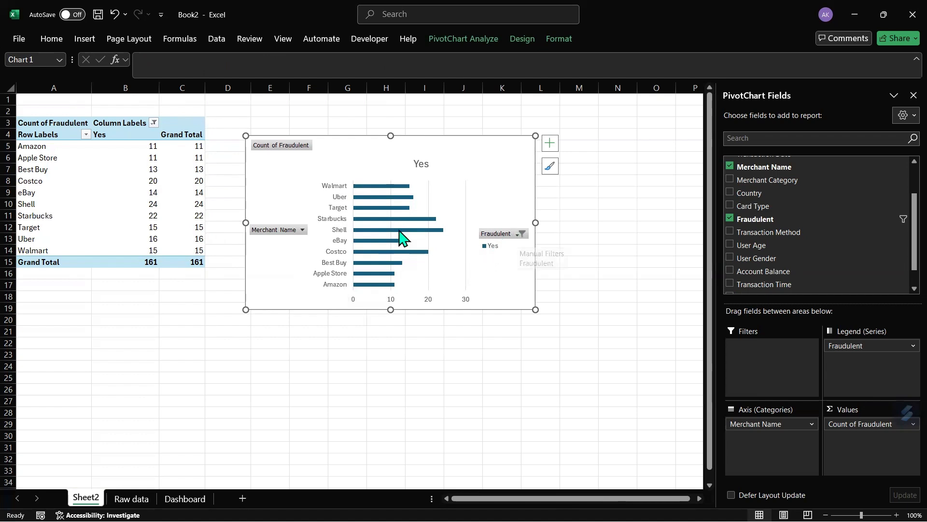
# Step: Sort the PivotTable's merchants by their Yes count in ascending order
pyautogui.click(154, 191)
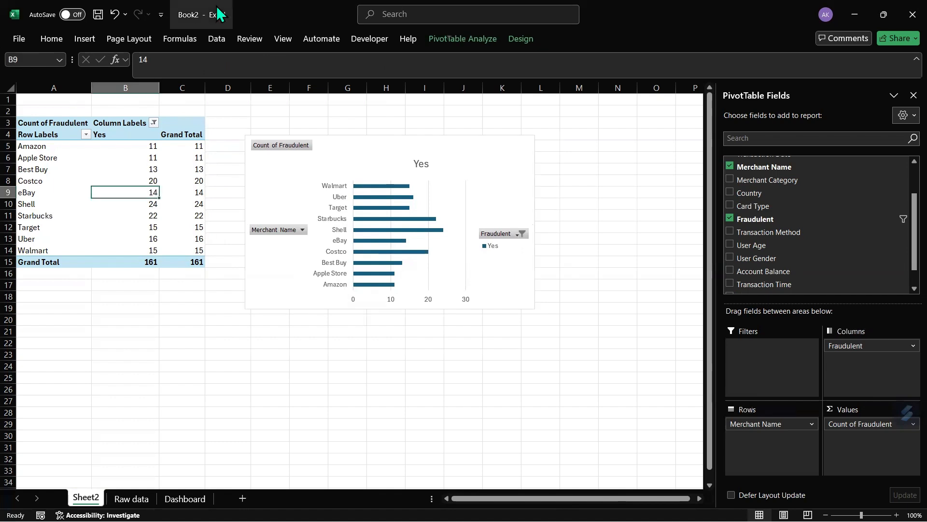
pyautogui.click(214, 37)
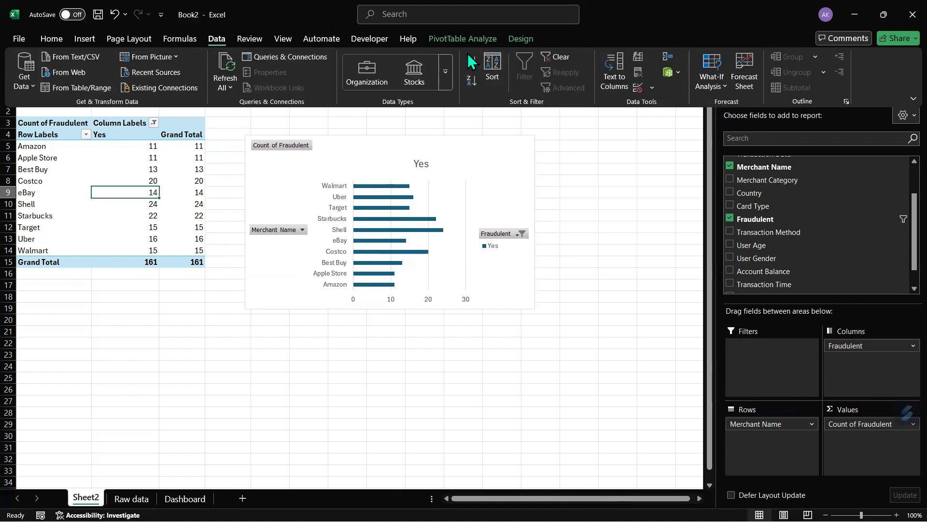
pyautogui.click(471, 61)
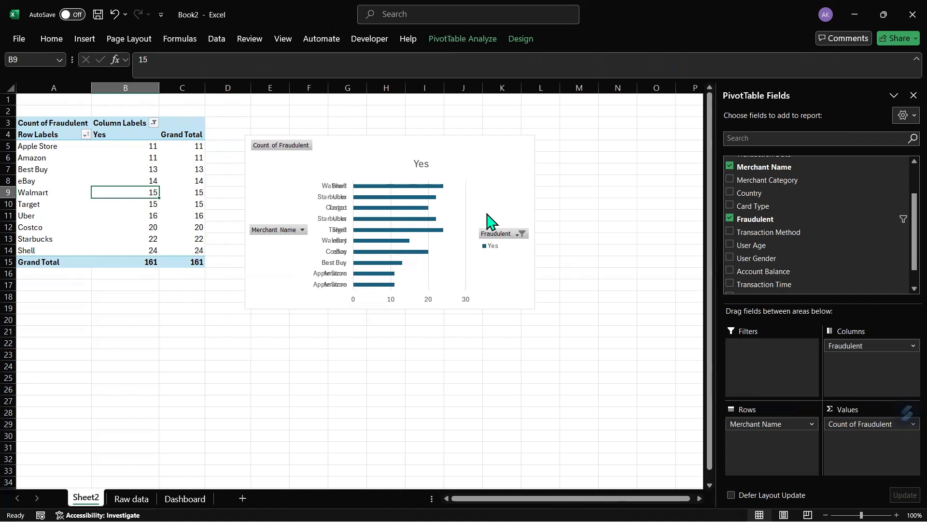
# Step: Move the bar PivotChart slightly farther away from the PivotTable
pyautogui.click(509, 173)
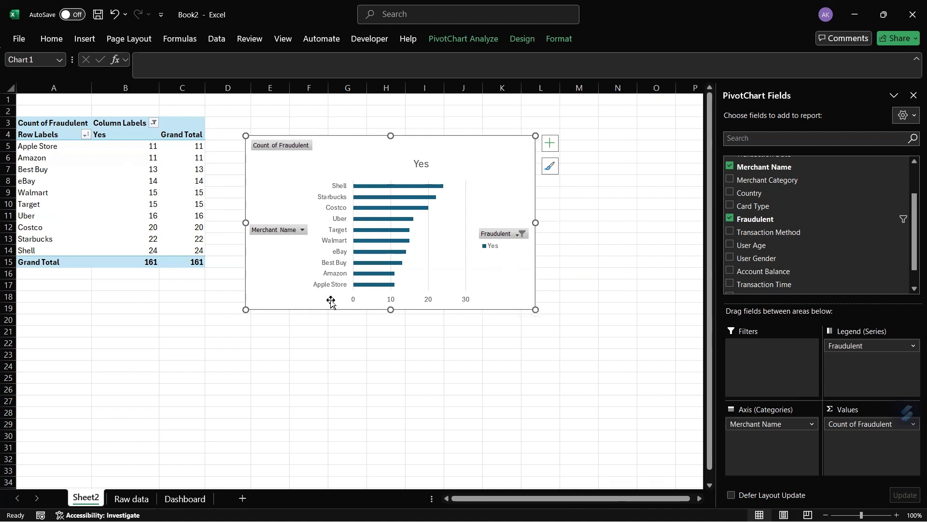
pyautogui.moveTo(483, 165); pyautogui.dragTo(514, 169)
pyautogui.rightClick(515, 169)
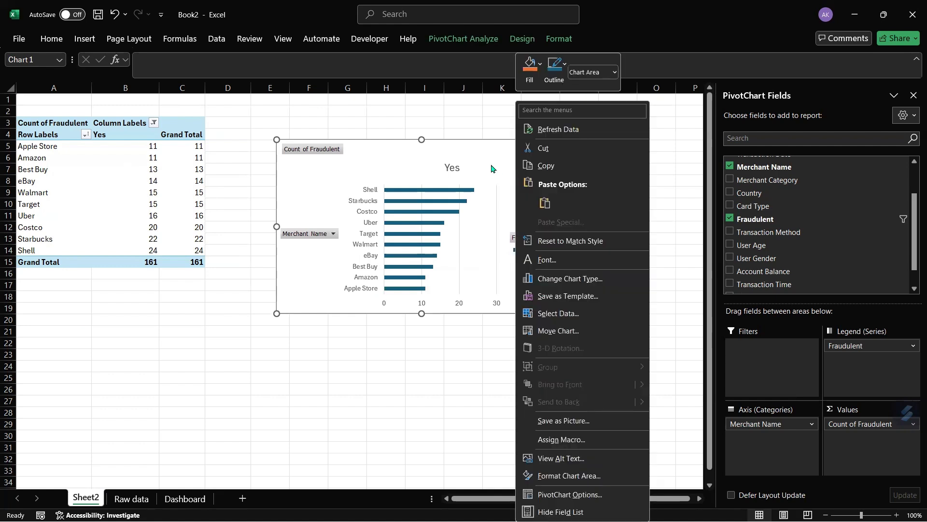
pyautogui.click(492, 166)
# Step: Rename the Sheet2 worksheet as Fraud by merchant and return to it after a brief look at the Raw data sheet
pyautogui.rightClick(79, 500)
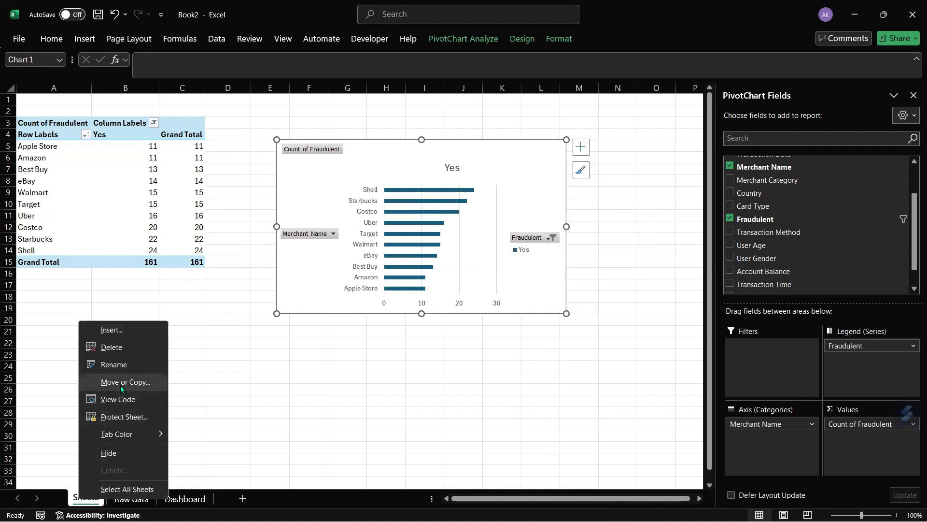
pyautogui.click(117, 366)
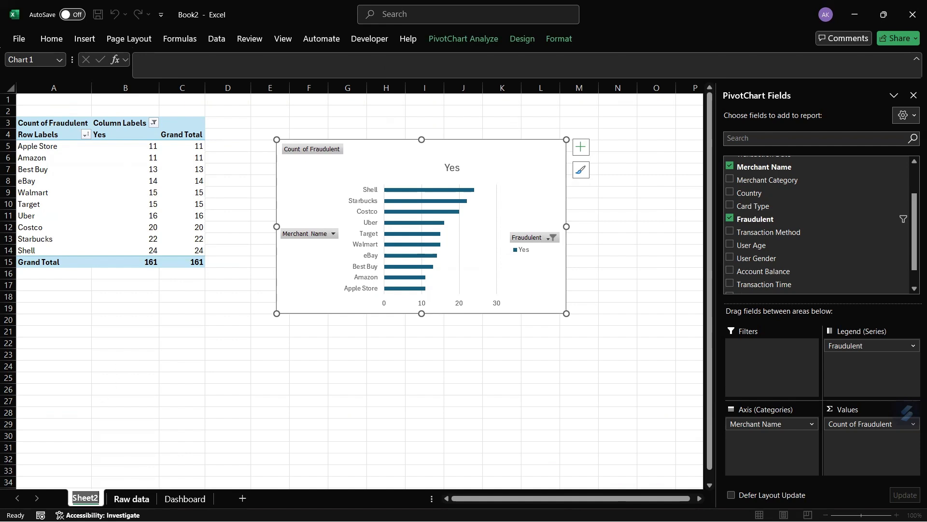
pyautogui.write('Fra')
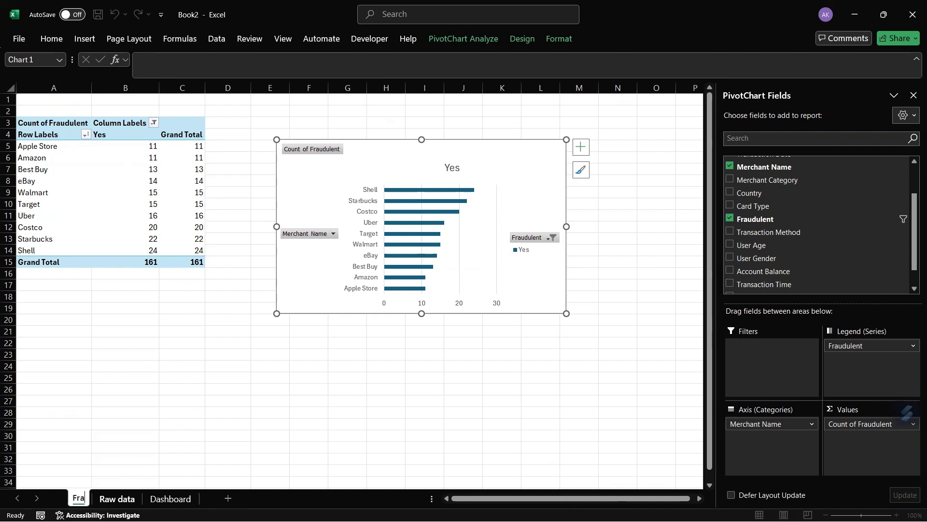
pyautogui.write('ud')
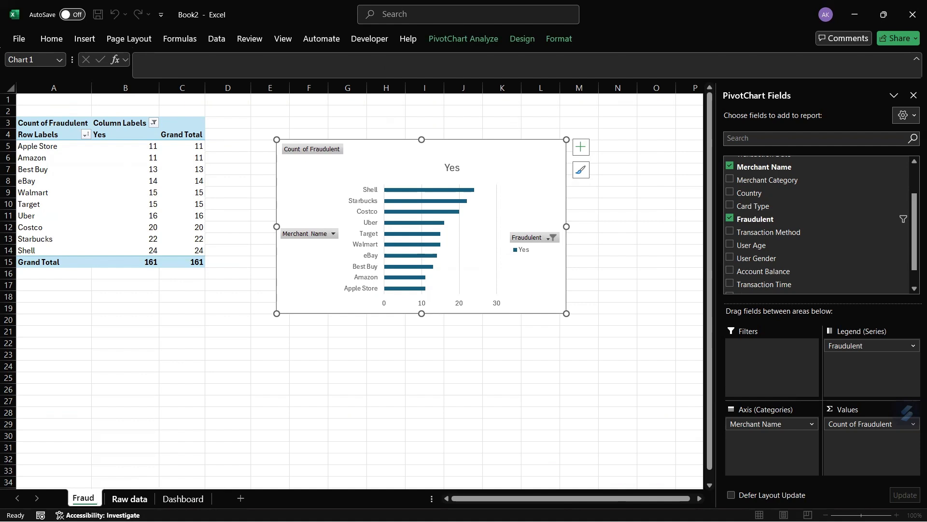
pyautogui.write(' by mer')
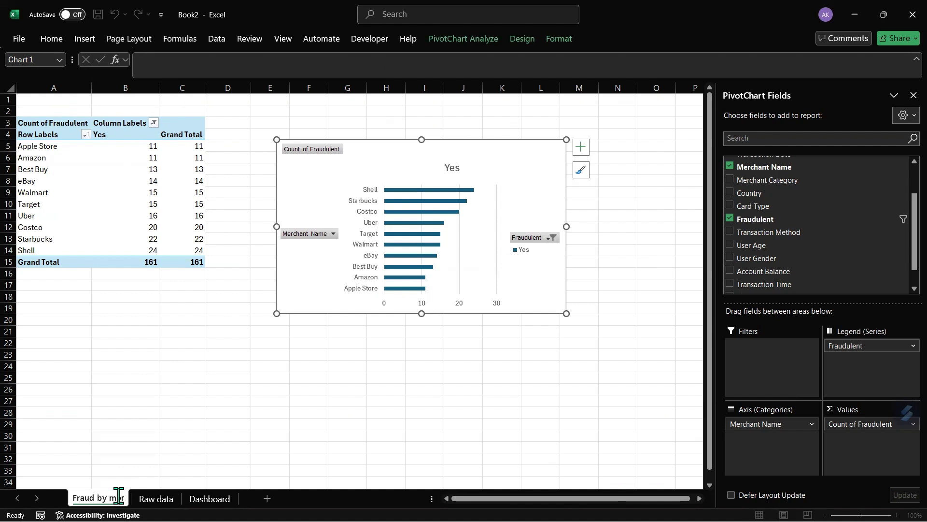
pyautogui.write('chant')
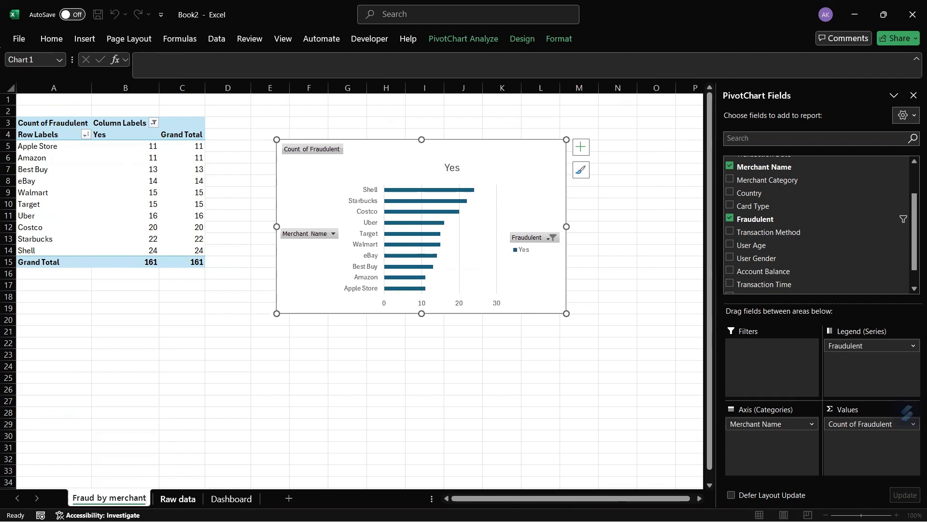
pyautogui.click(178, 499)
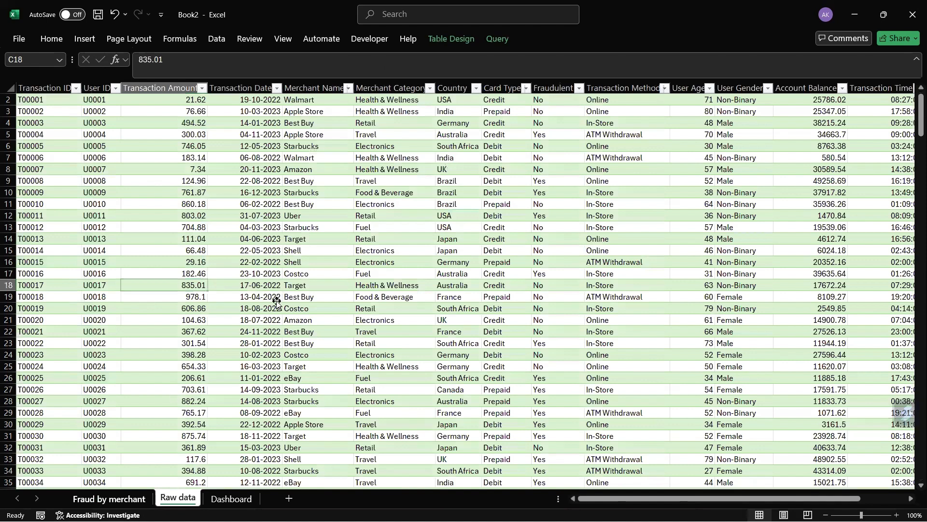
pyautogui.hotkey('ctrl', 'pageup')
# Step: Format the bar chart's data series so that its fill colors vary by point
pyautogui.click(440, 194)
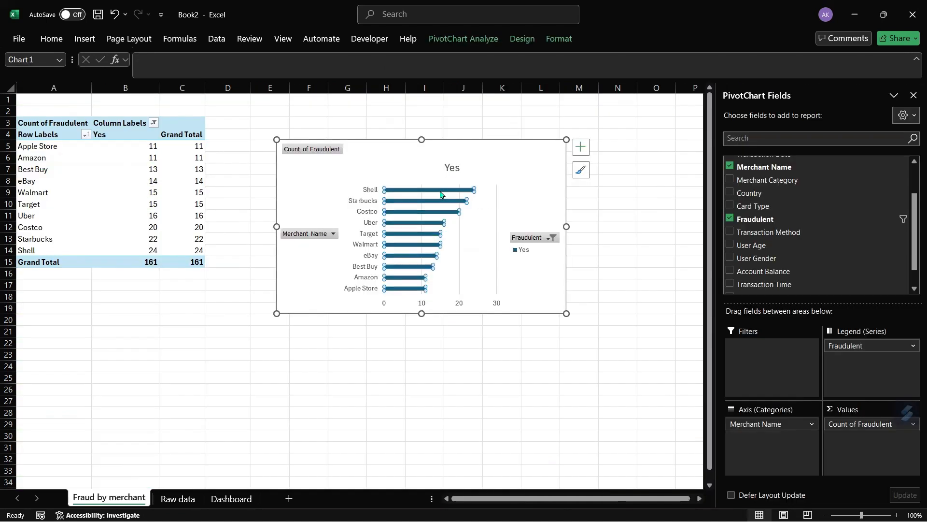
pyautogui.rightClick(441, 193)
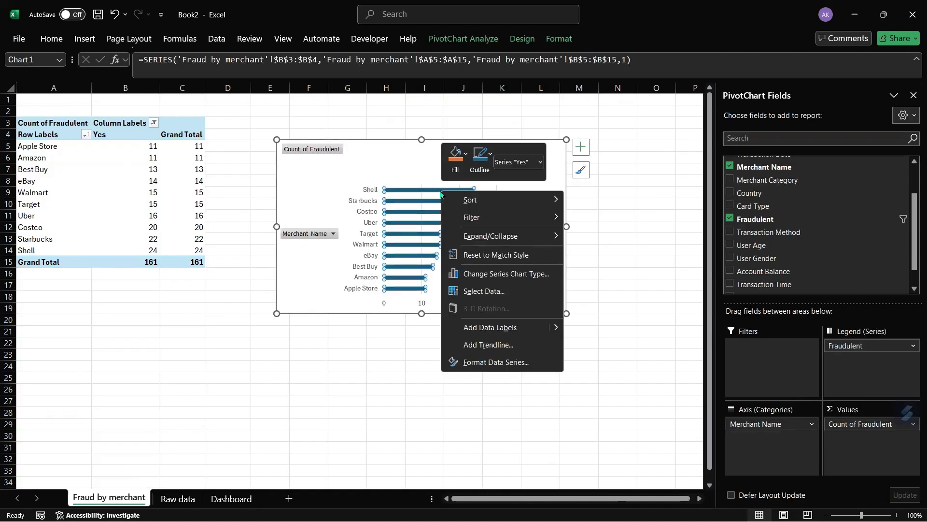
pyautogui.click(494, 362)
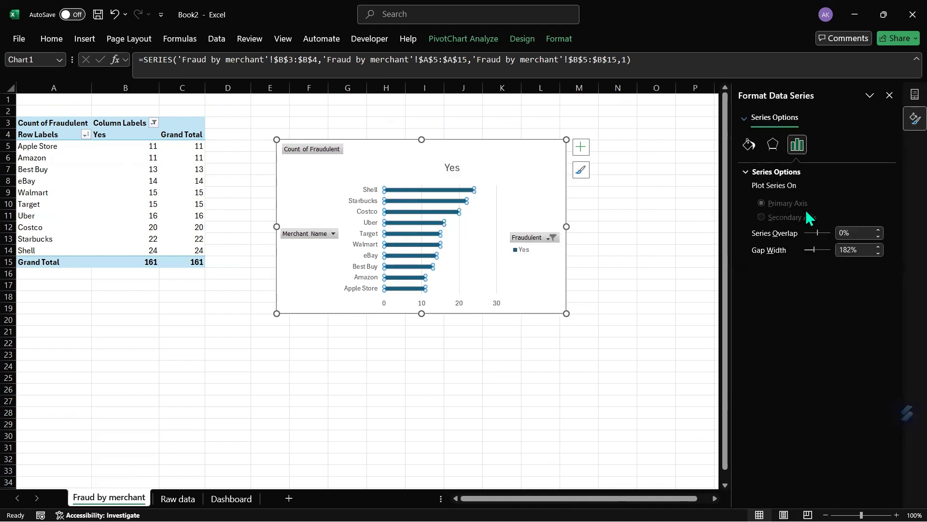
pyautogui.click(750, 146)
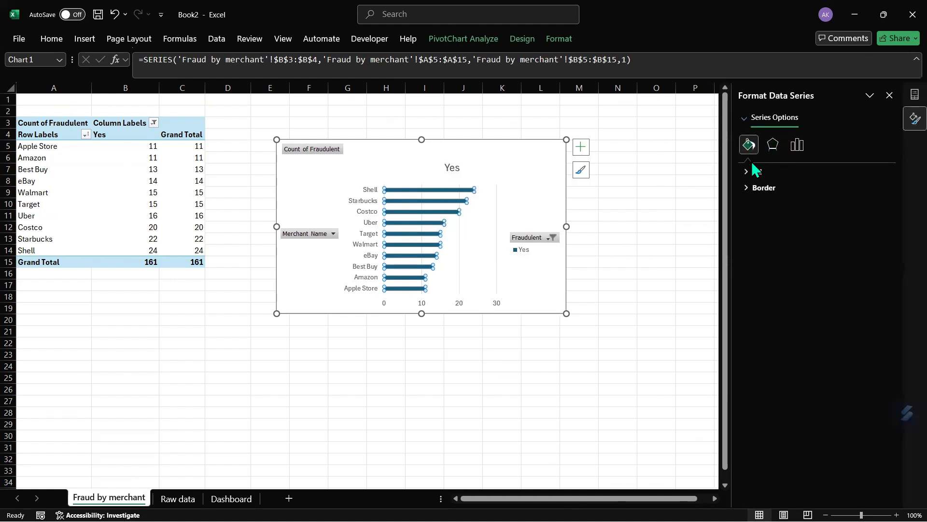
pyautogui.click(745, 171)
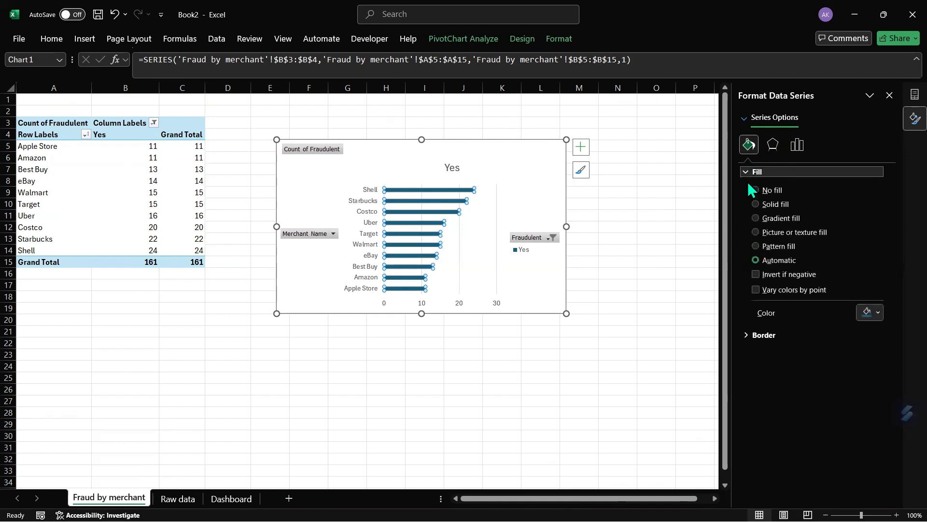
pyautogui.click(756, 289)
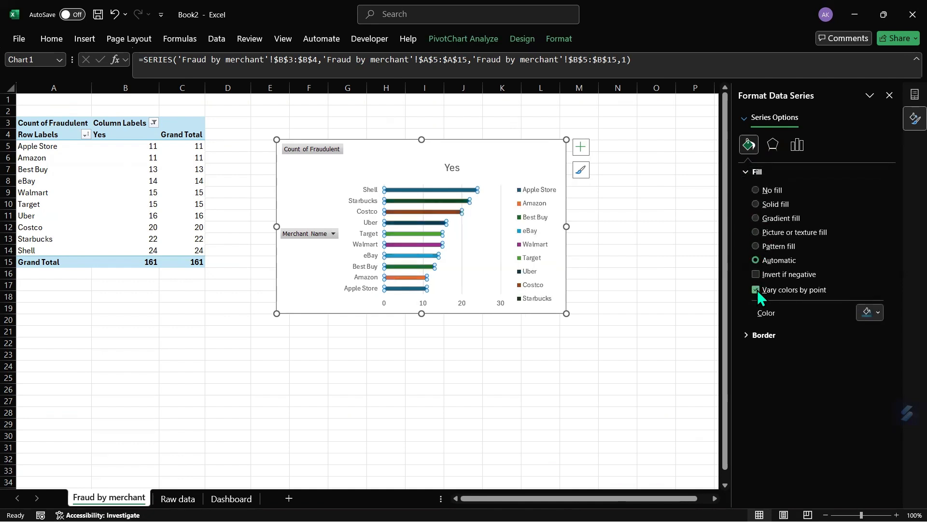
# Step: Try other fill types, including a pattern fill, on the chart's bars and return to the Automatic fill
pyautogui.click(754, 189)
pyautogui.click(755, 205)
pyautogui.click(755, 219)
pyautogui.click(757, 232)
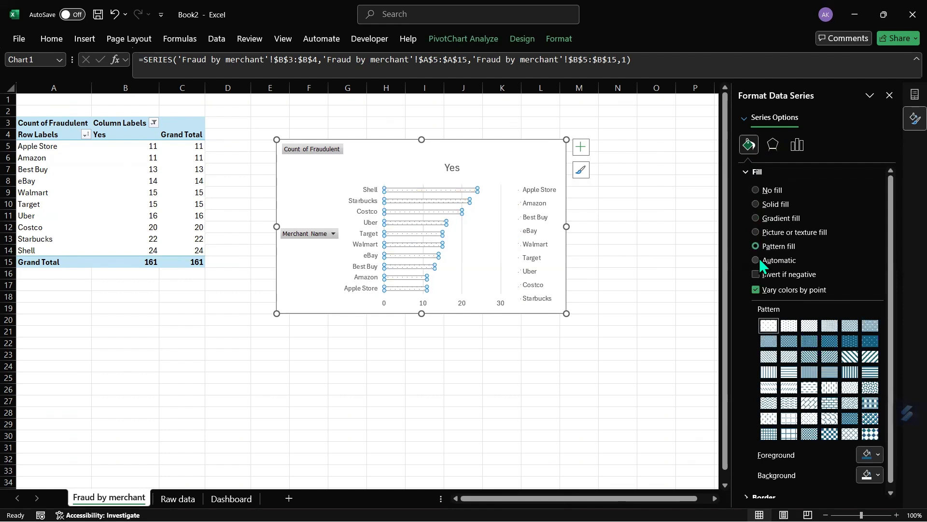
pyautogui.click(757, 260)
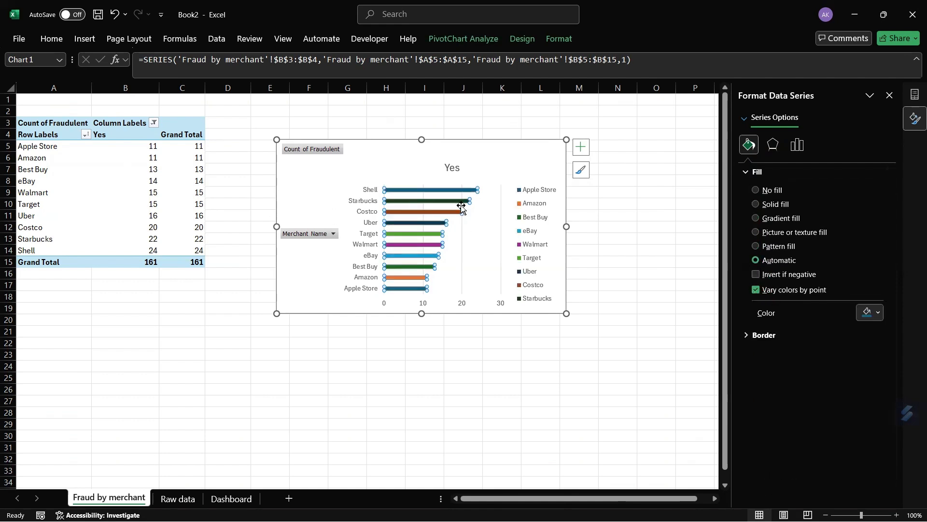
# Step: Move the bar chart close beside the PivotTable, starting near row 3, and change its title to Merchant
pyautogui.click(519, 162)
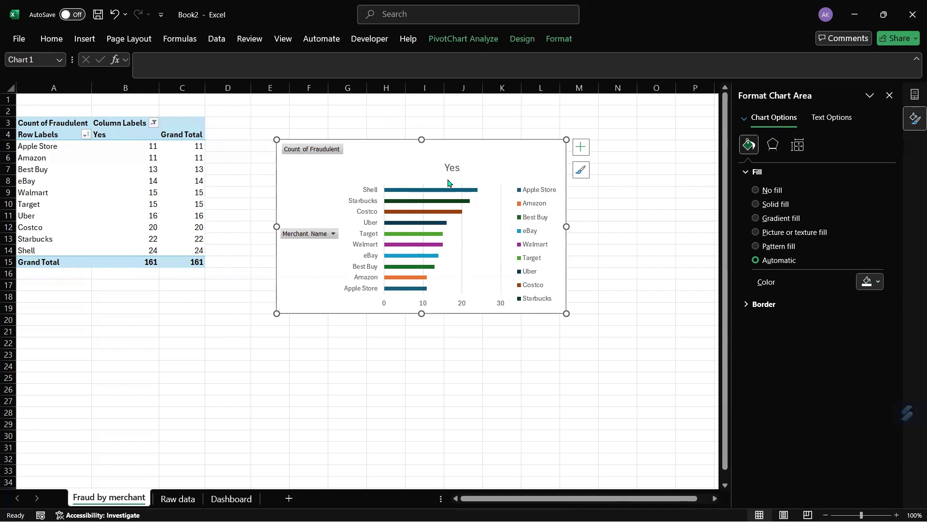
pyautogui.moveTo(507, 155); pyautogui.dragTo(460, 136)
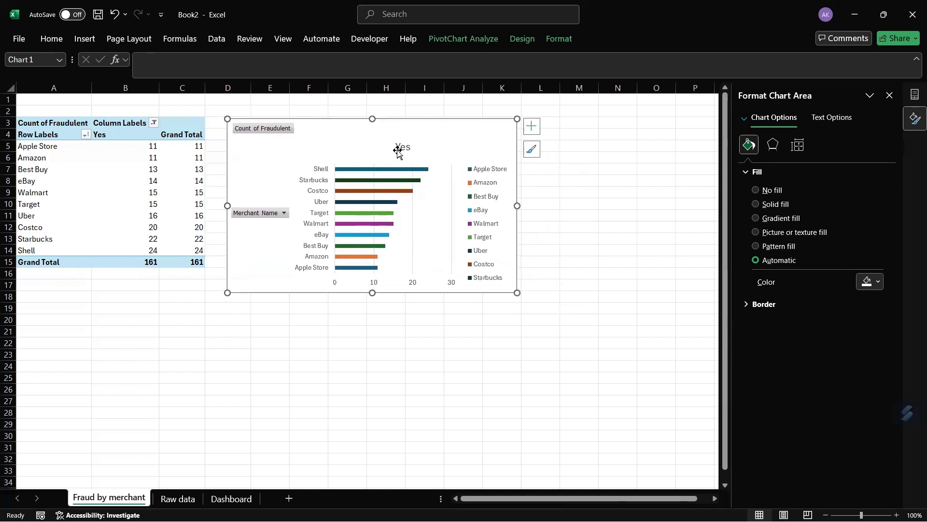
pyautogui.click(403, 147)
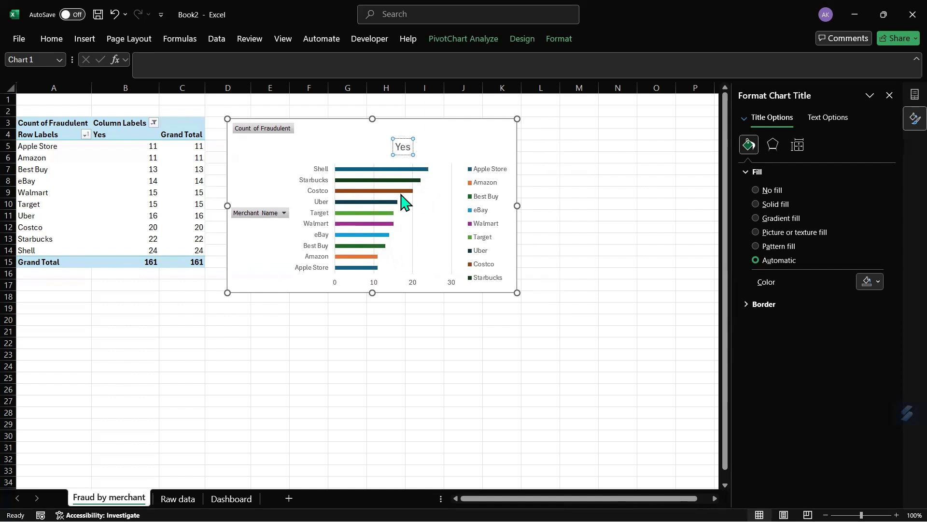
pyautogui.press('BackSpace')
pyautogui.press('BackSpace')
pyautogui.press('BackSpace')
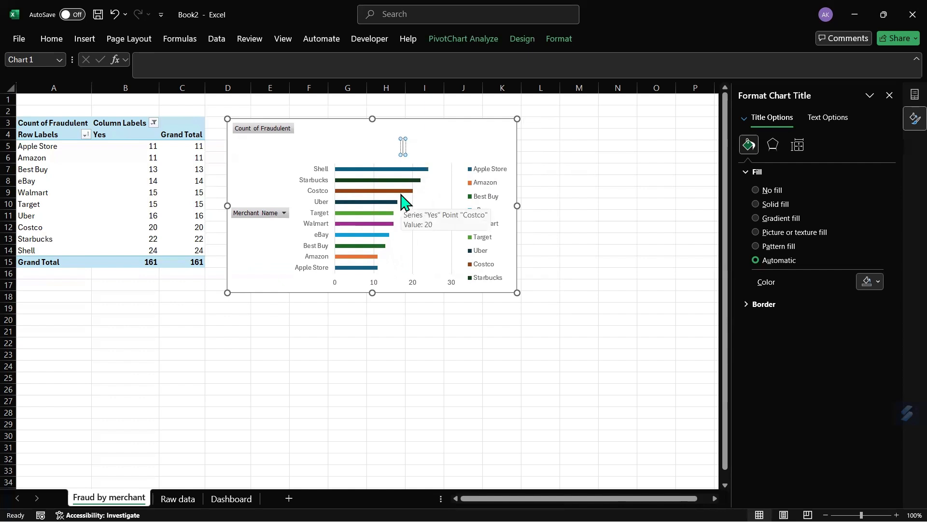
pyautogui.write('Merchant')
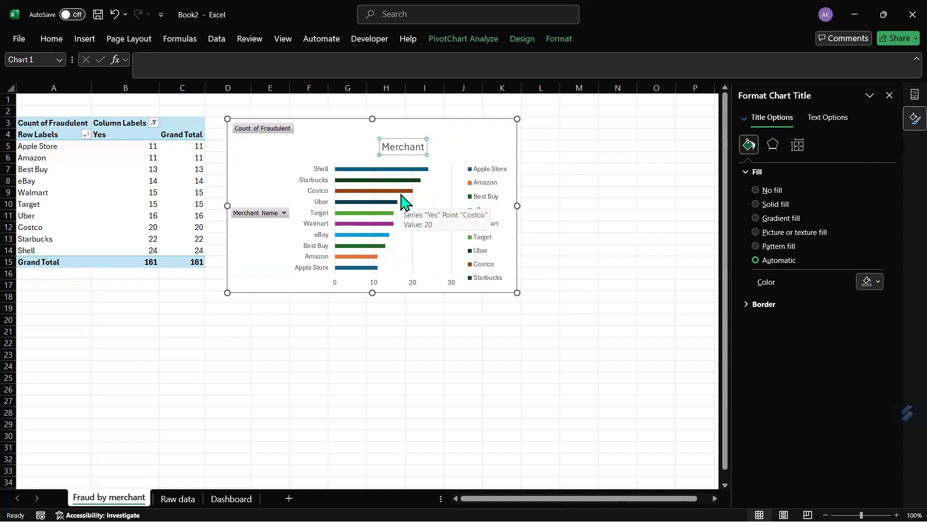
pyautogui.click(615, 334)
pyautogui.click(421, 392)
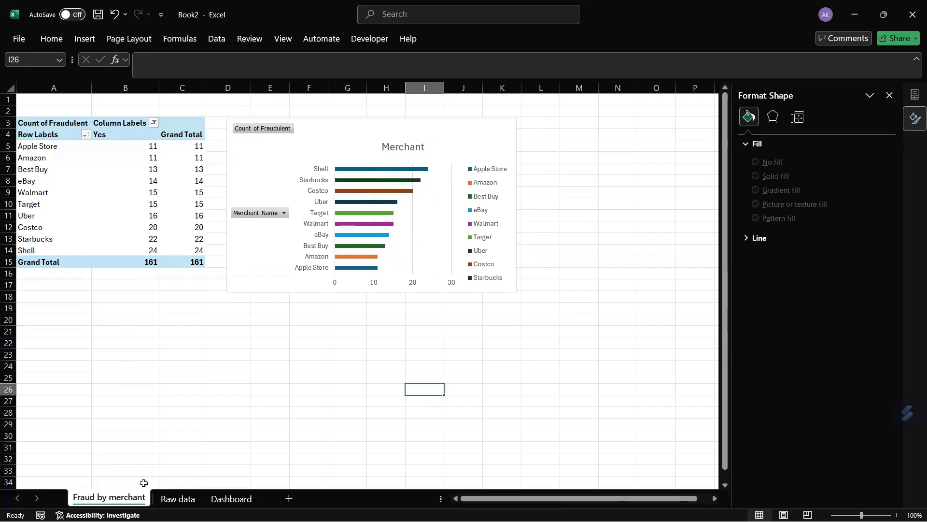
# Step: Switch to the Raw data sheet, close the Format Shape pane and review the columns available for the next PivotTable
pyautogui.click(193, 497)
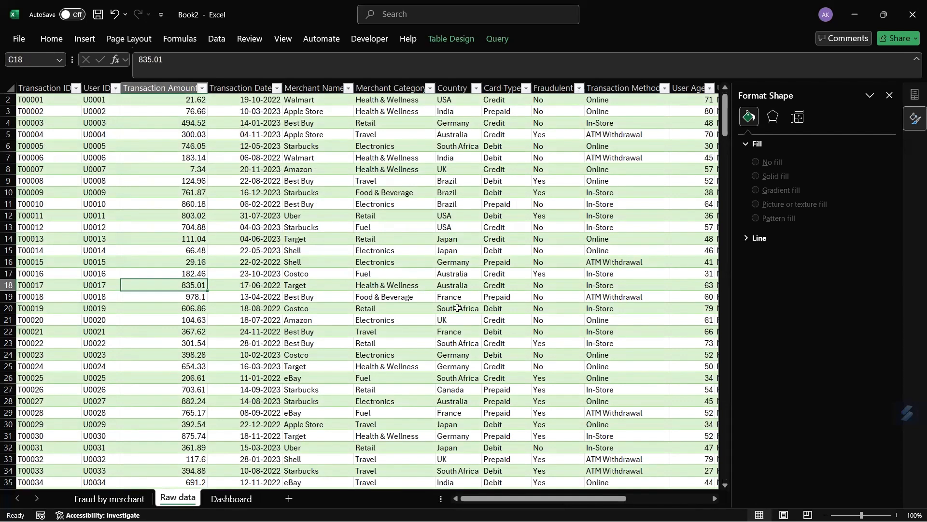
pyautogui.click(889, 95)
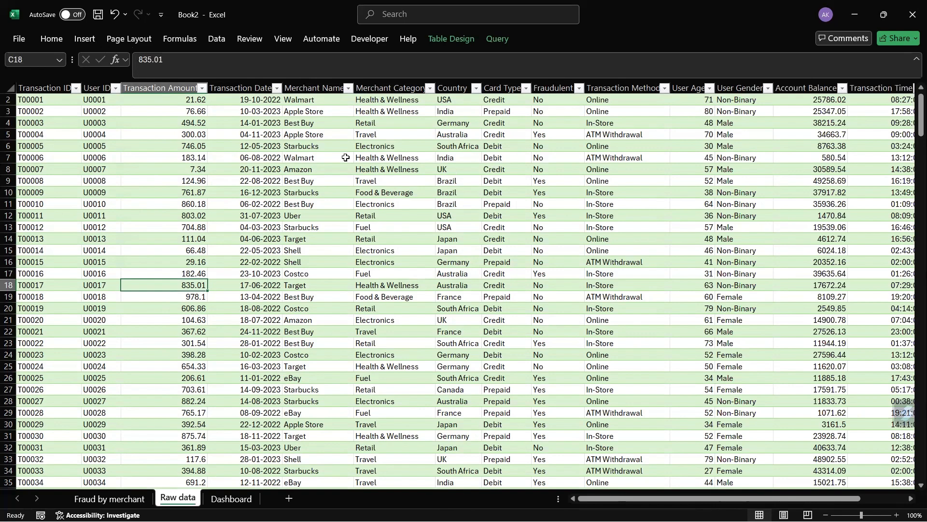
pyautogui.hscroll(1, 387, 161)
pyautogui.hscroll(1, 517, 104)
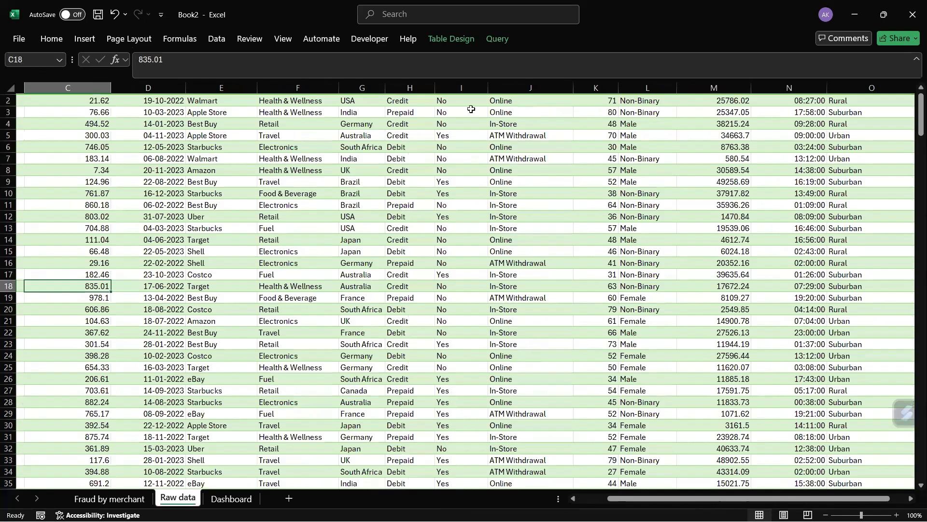
pyautogui.hscroll(1, 530, 102)
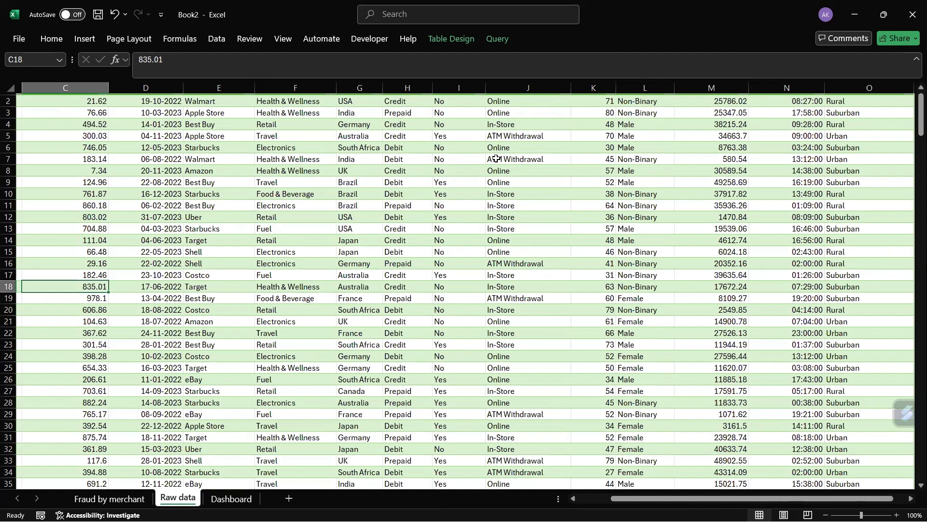
pyautogui.scroll(1, 498, 162)
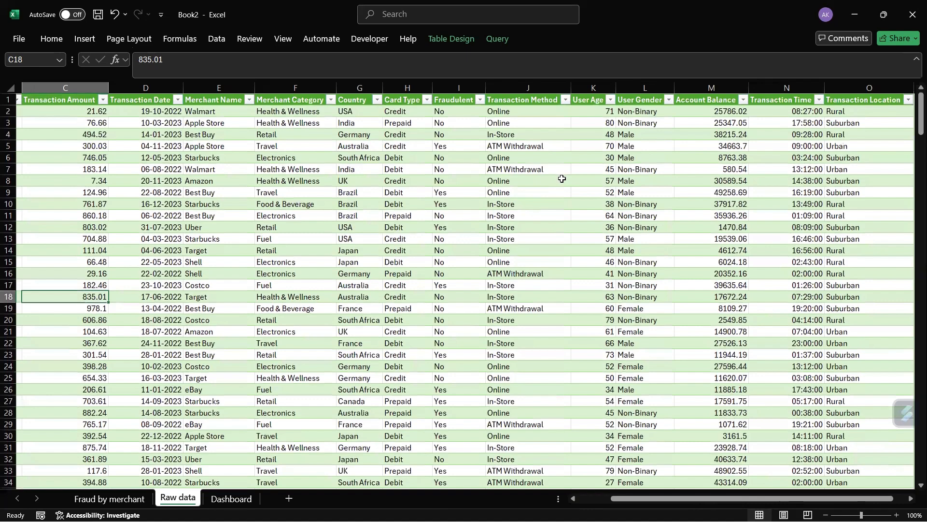
# Step: Insert a PivotTable based on the Raw data table on a new worksheet
pyautogui.click(355, 206)
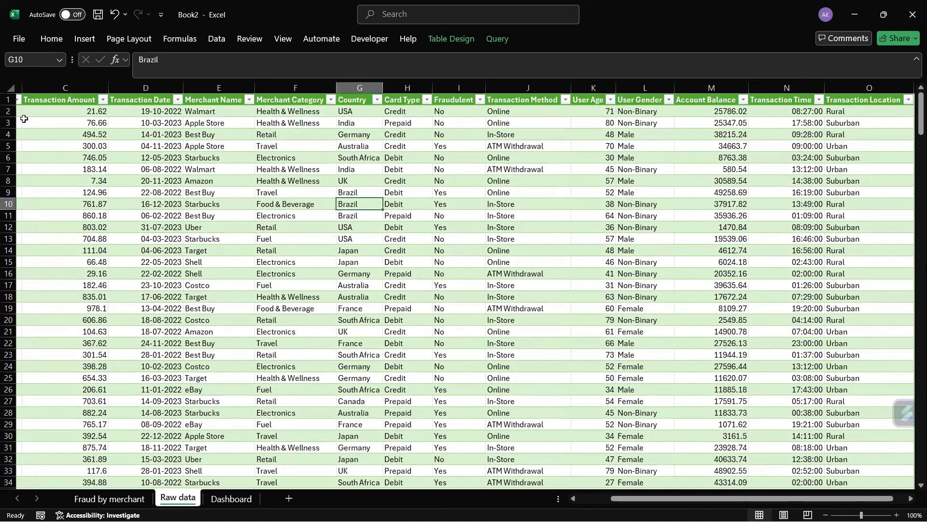
pyautogui.click(54, 38)
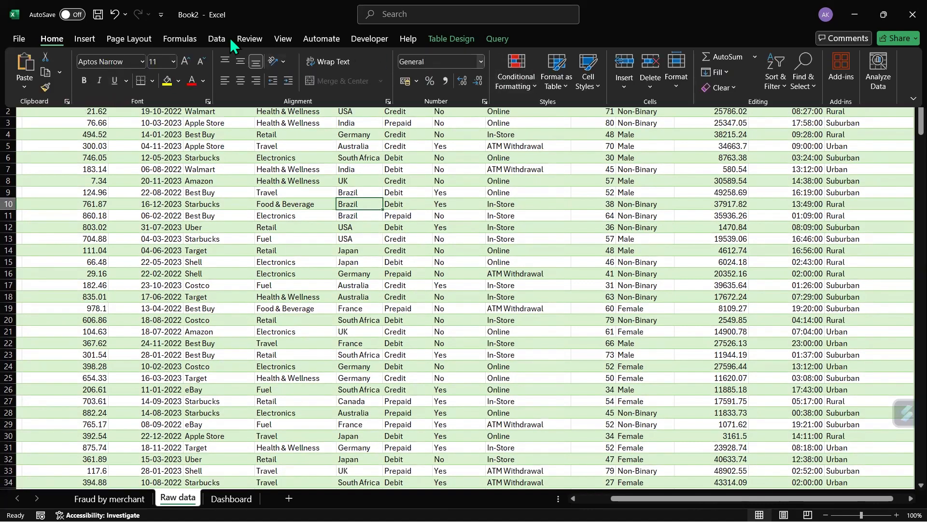
pyautogui.click(91, 39)
pyautogui.click(26, 83)
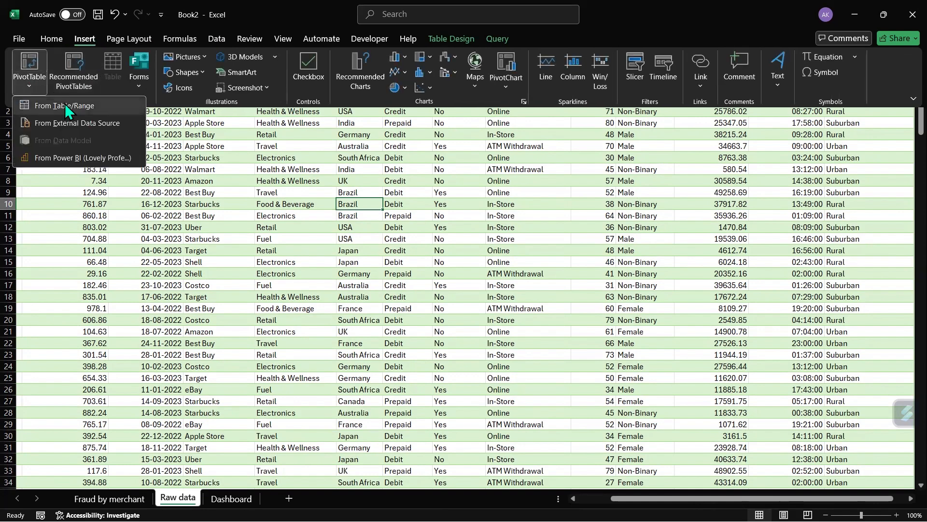
pyautogui.click(68, 106)
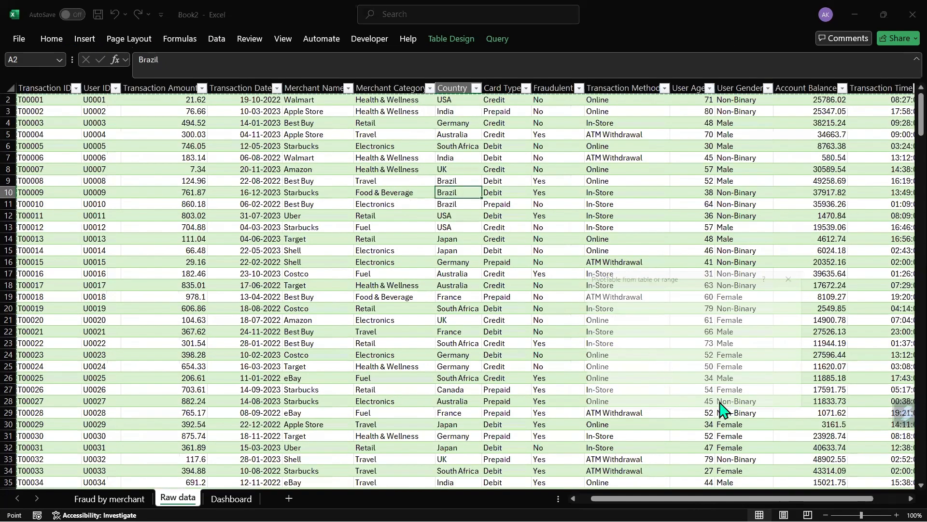
pyautogui.click(727, 408)
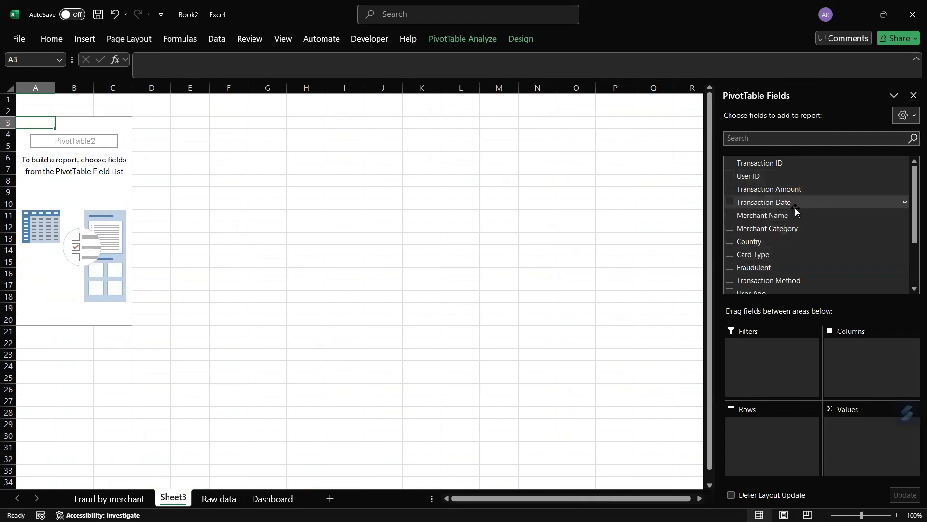
# Step: Build the PivotTable with Transaction Method as rows, the sum of Account Balance as values and Fraudulent as columns
pyautogui.moveTo(798, 280); pyautogui.dragTo(773, 428)
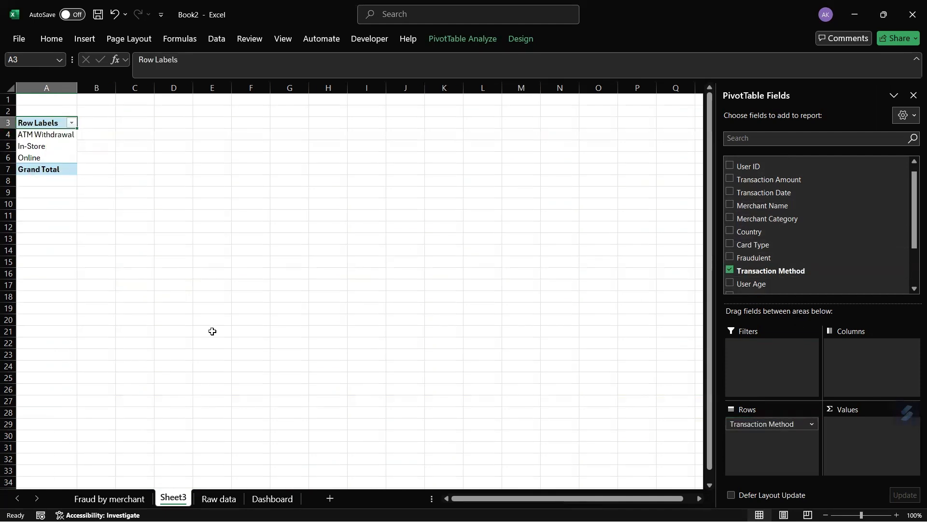
pyautogui.scroll(-2, 901, 231)
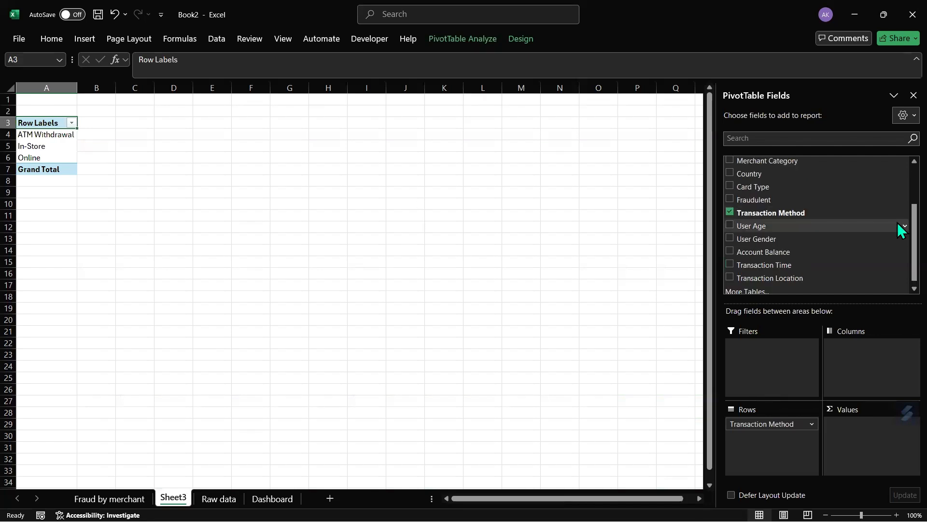
pyautogui.moveTo(800, 248); pyautogui.dragTo(880, 441)
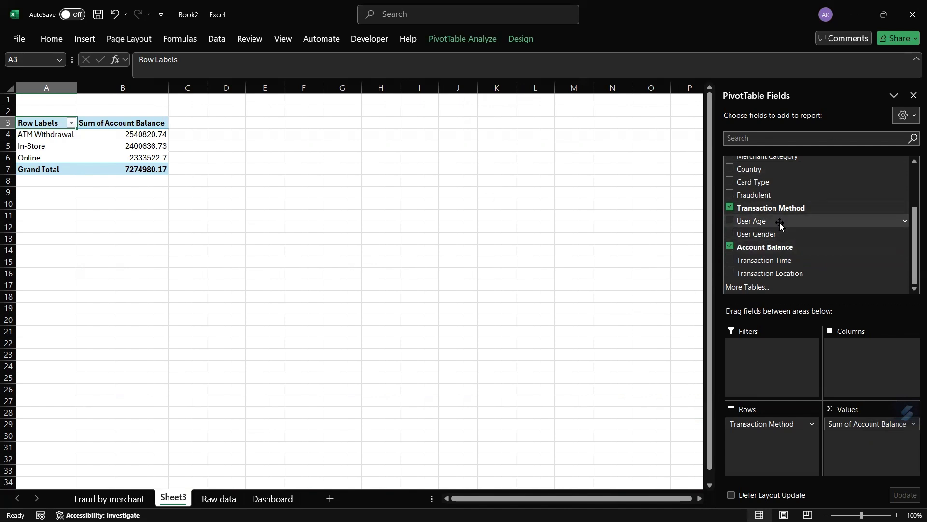
pyautogui.moveTo(774, 195); pyautogui.dragTo(879, 358)
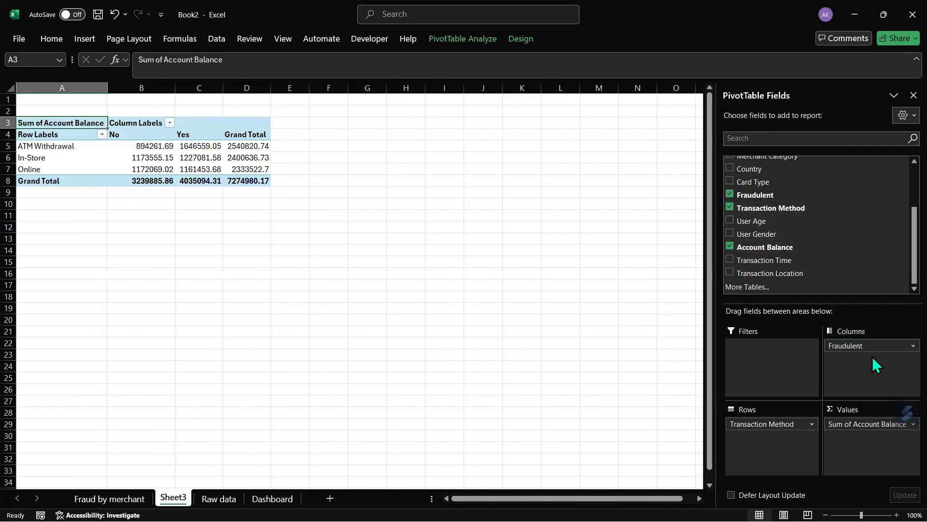
# Step: Filter the PivotTable's column labels to exclude No so that only Yes transactions remain
pyautogui.click(169, 124)
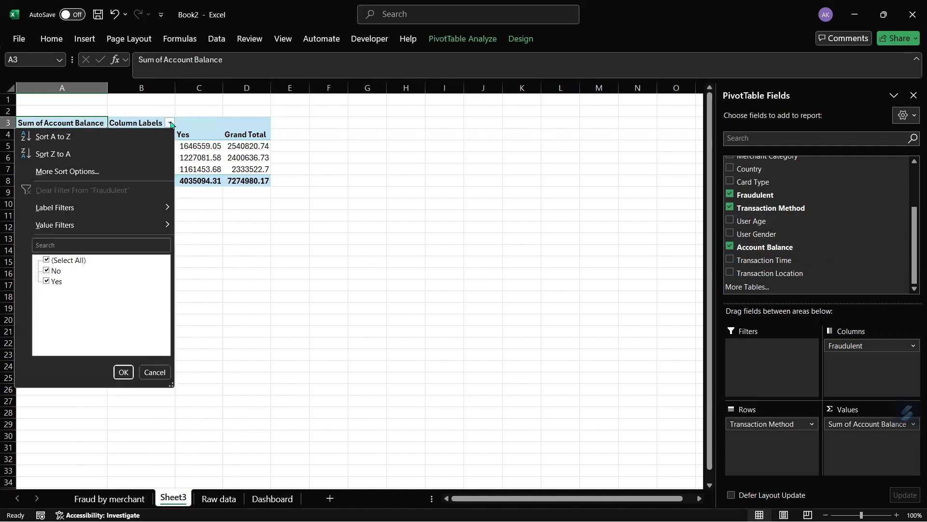
pyautogui.click(47, 271)
pyautogui.click(123, 371)
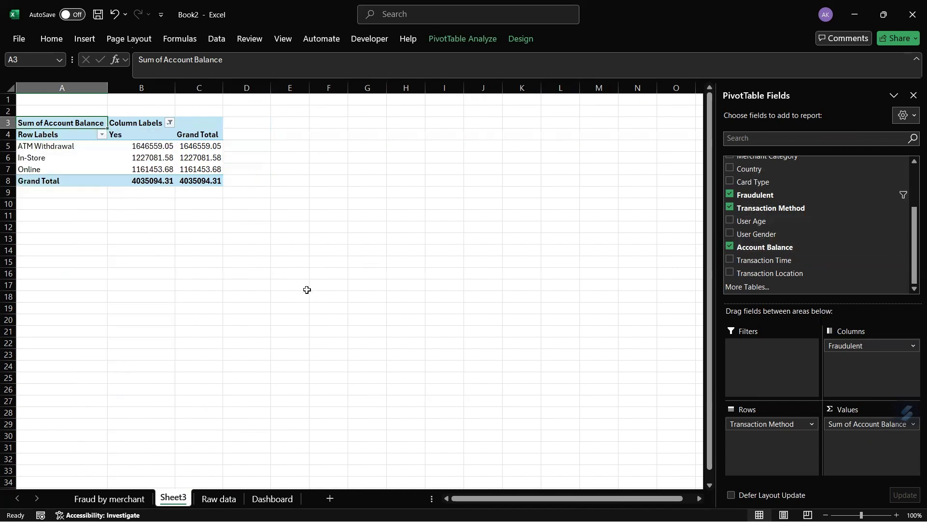
# Step: Insert a 2-D pie chart from the transaction method PivotTable and check the values of its slices
pyautogui.click(90, 162)
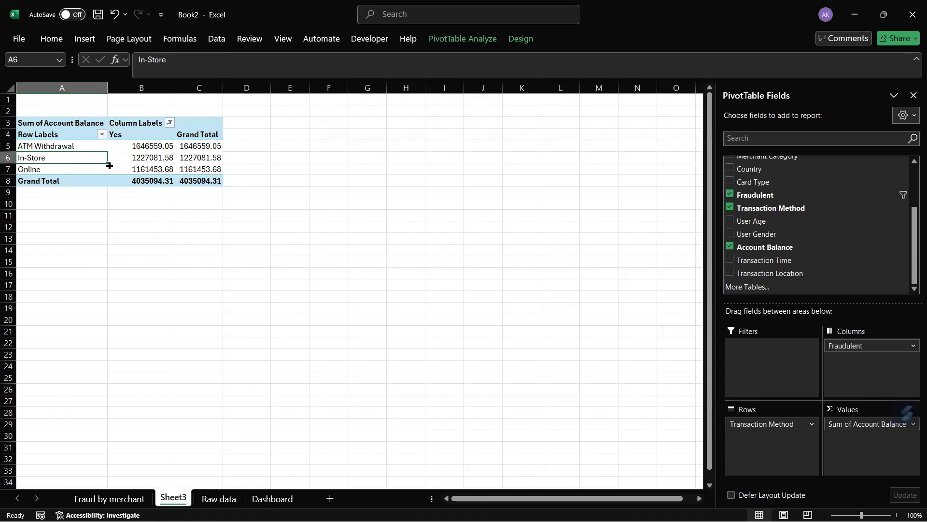
pyautogui.click(86, 38)
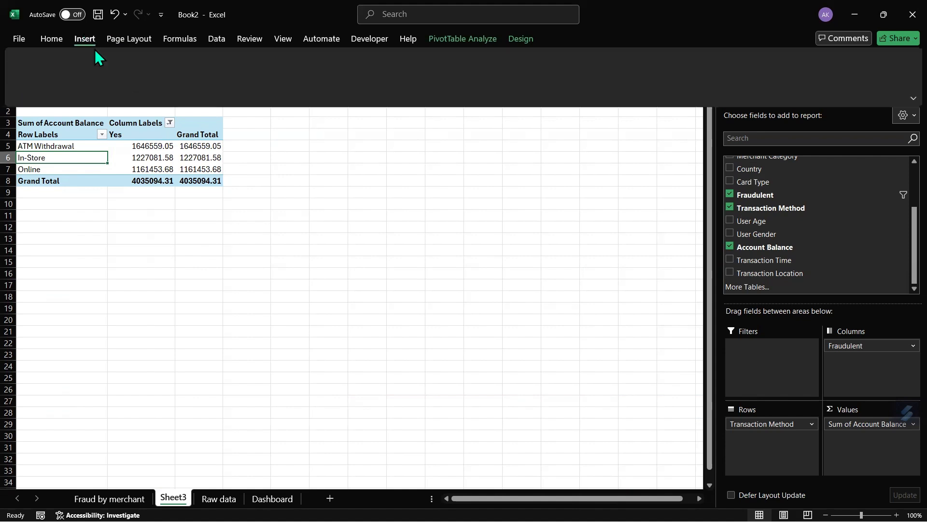
pyautogui.click(395, 88)
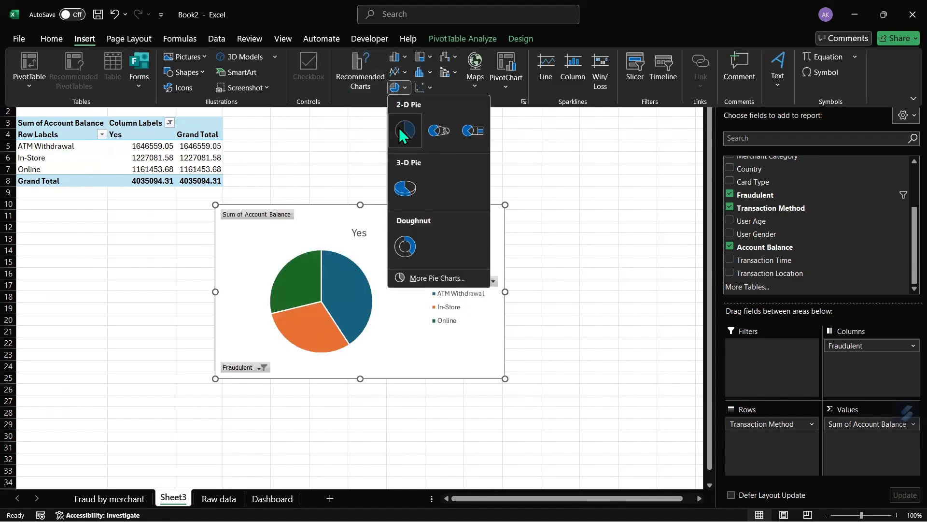
pyautogui.click(406, 129)
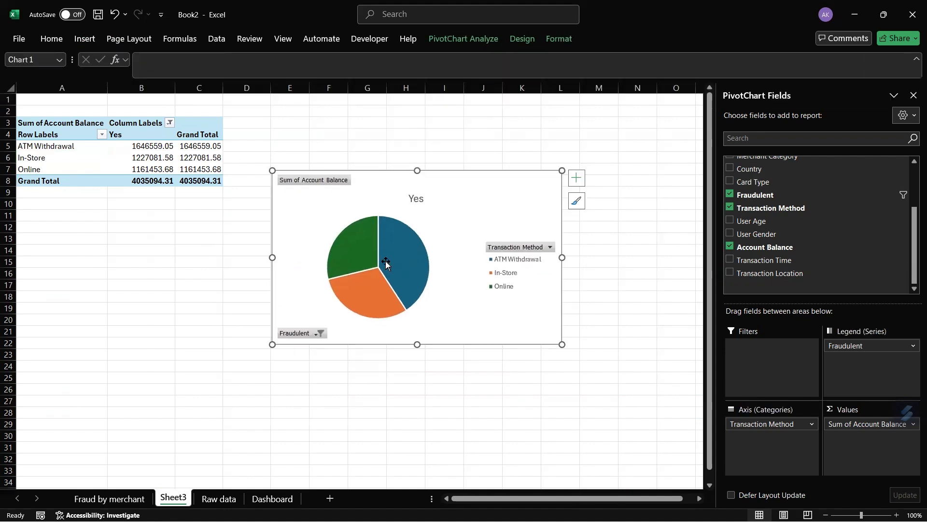
pyautogui.moveTo(403, 248)
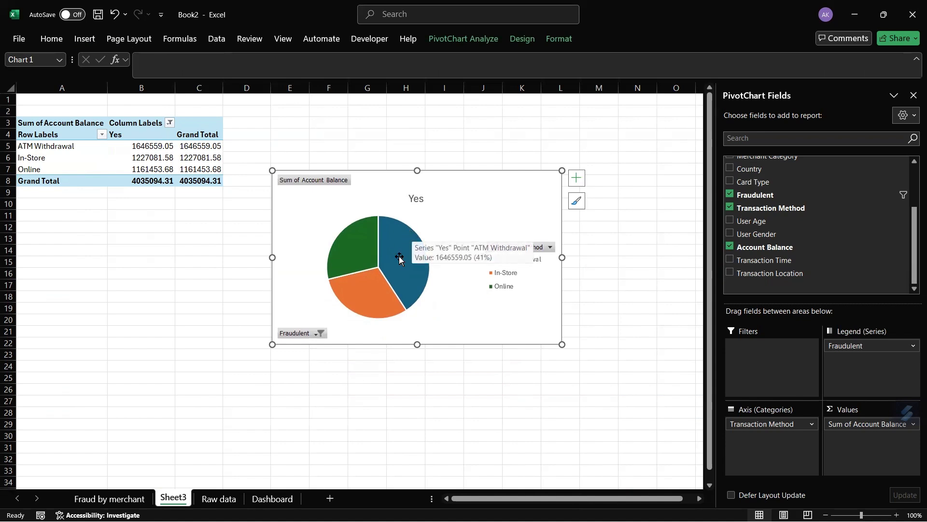
pyautogui.moveTo(370, 301)
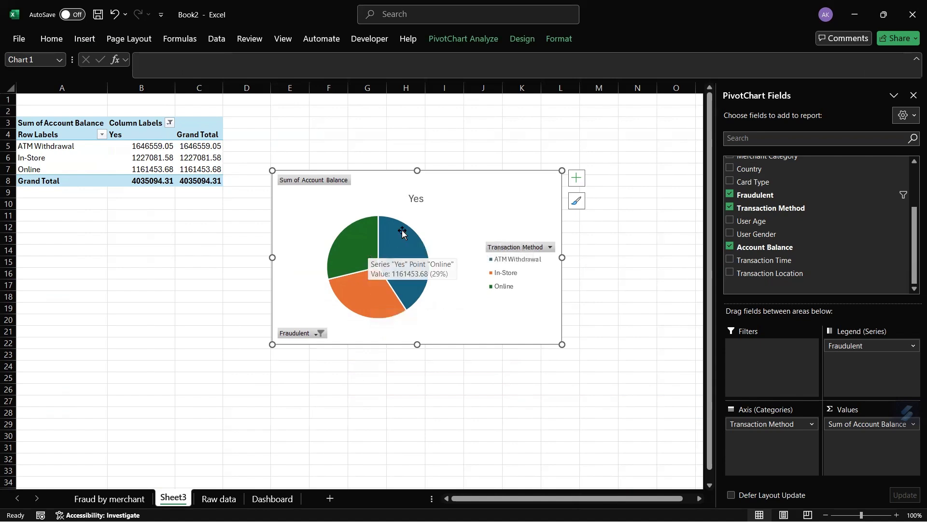
# Step: Change the pie chart's title to Transaction Type and move the chart up beside the PivotTable
pyautogui.click(417, 199)
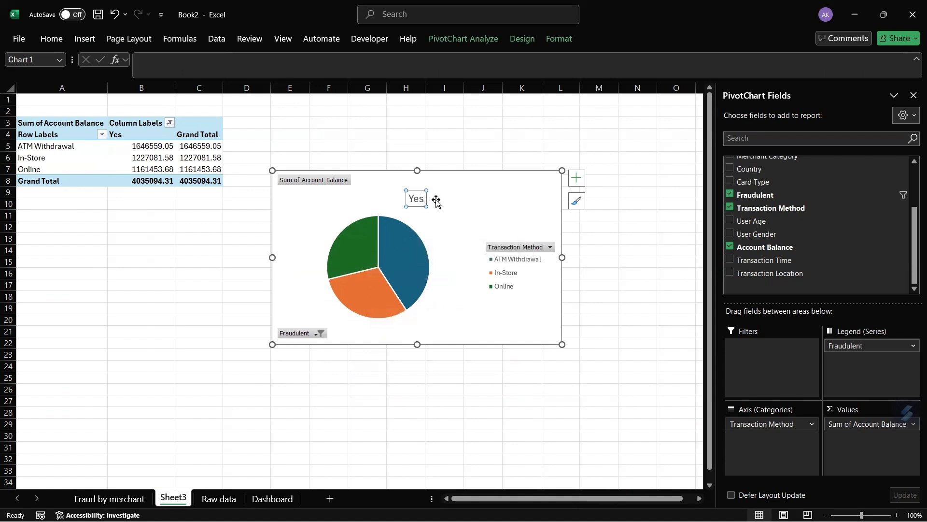
pyautogui.click(420, 198)
pyautogui.press('BackSpace')
pyautogui.press('BackSpace')
pyautogui.press('BackSpace')
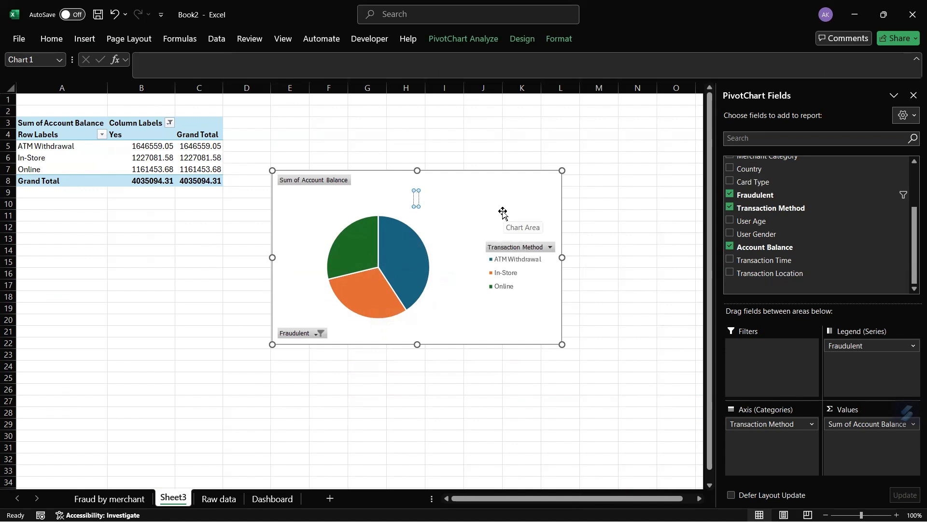
pyautogui.write('T')
pyautogui.press('BackSpace')
pyautogui.write('Transaction')
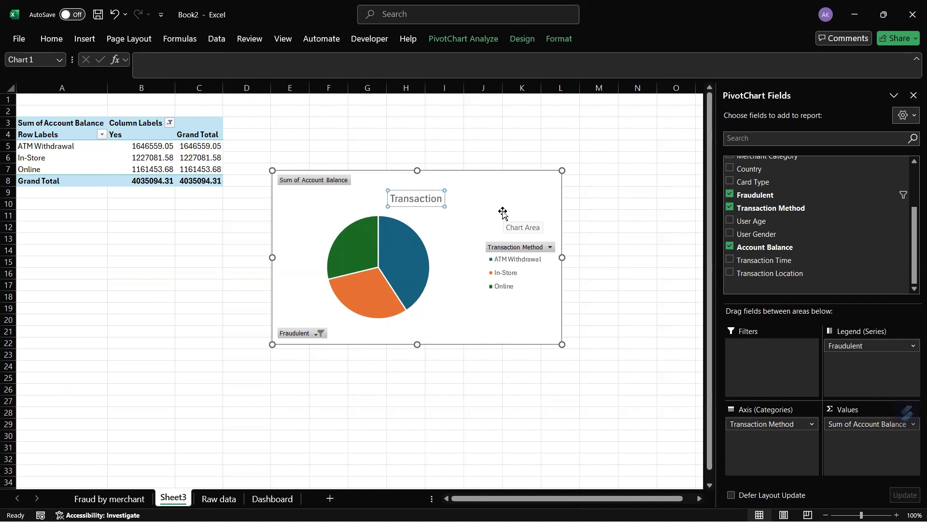
pyautogui.write(' Type')
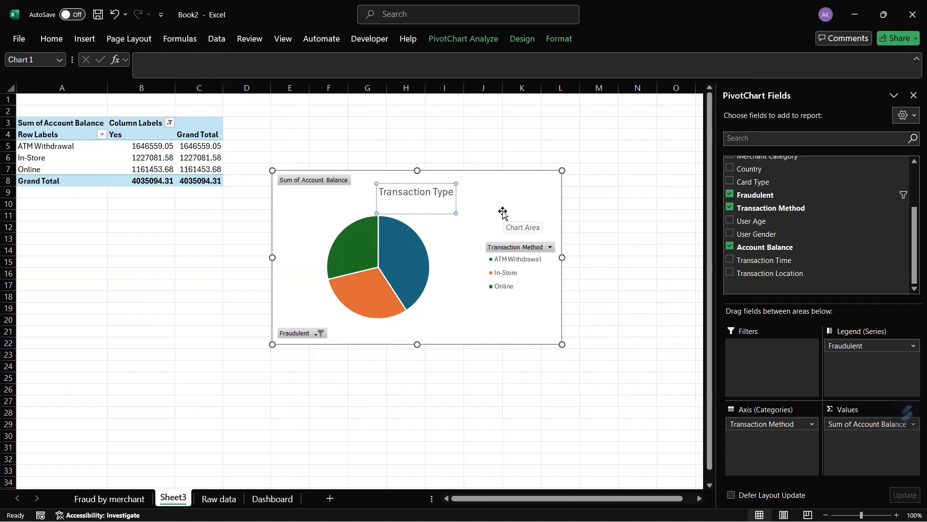
pyautogui.click(561, 445)
pyautogui.moveTo(516, 203); pyautogui.dragTo(520, 146)
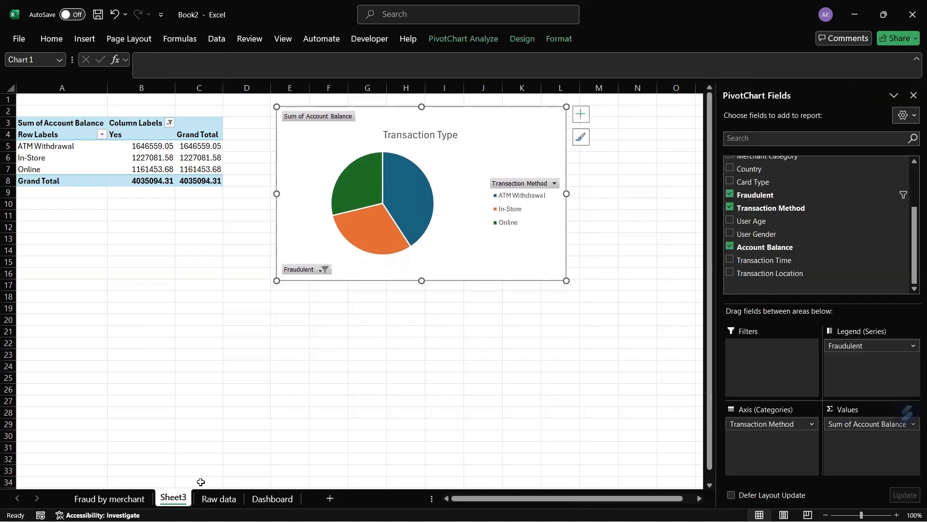
# Step: Rename the Sheet3 worksheet as amt by Transac type
pyautogui.rightClick(183, 506)
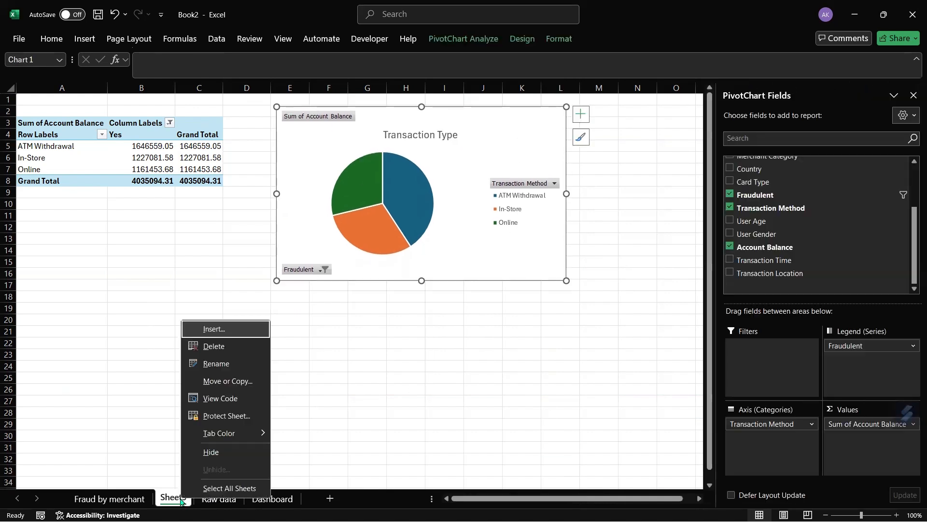
pyautogui.click(216, 363)
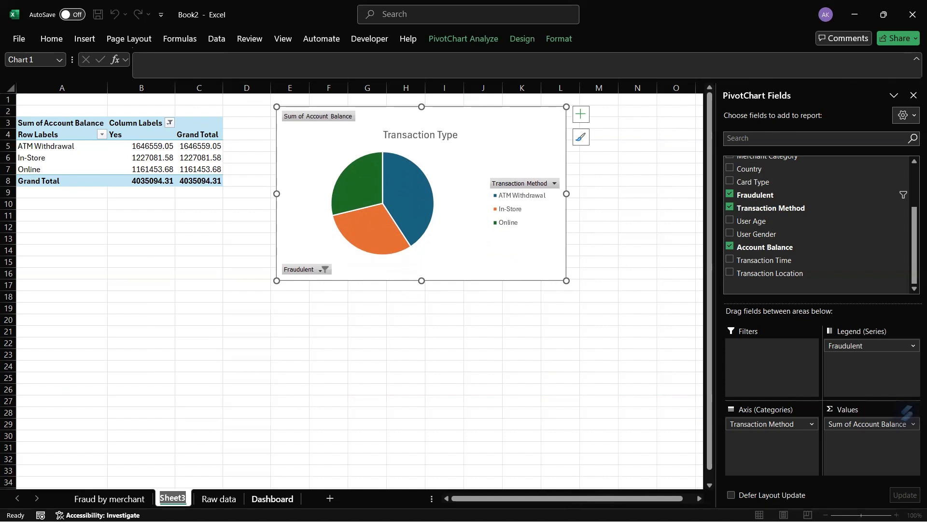
pyautogui.write('amt by')
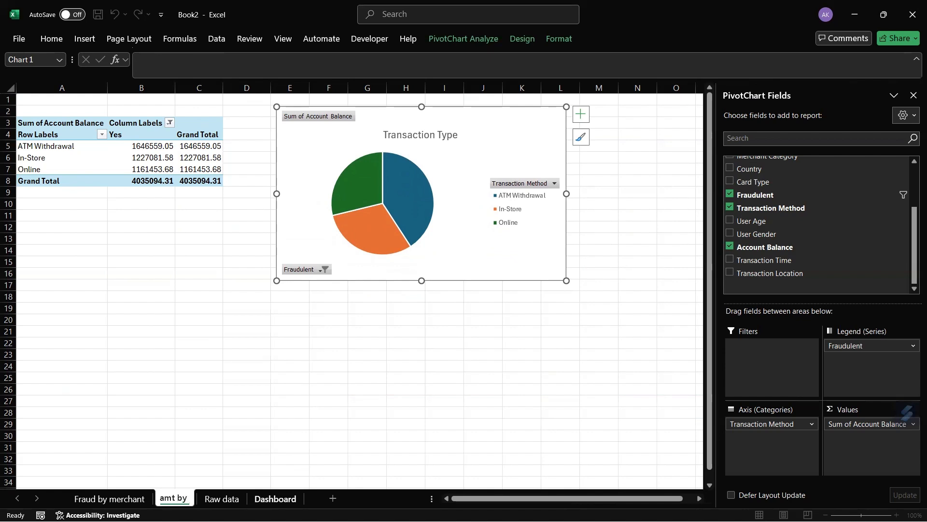
pyautogui.write(' Tra')
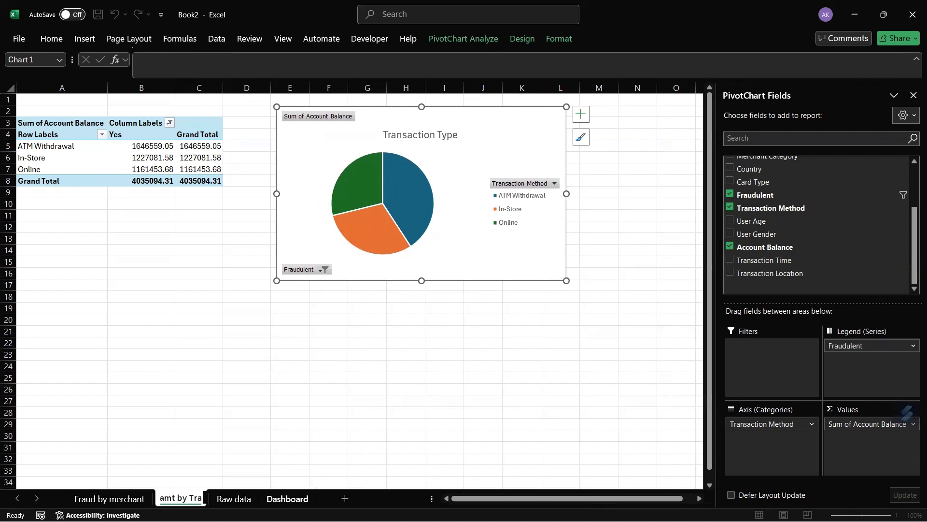
pyautogui.write('nsac')
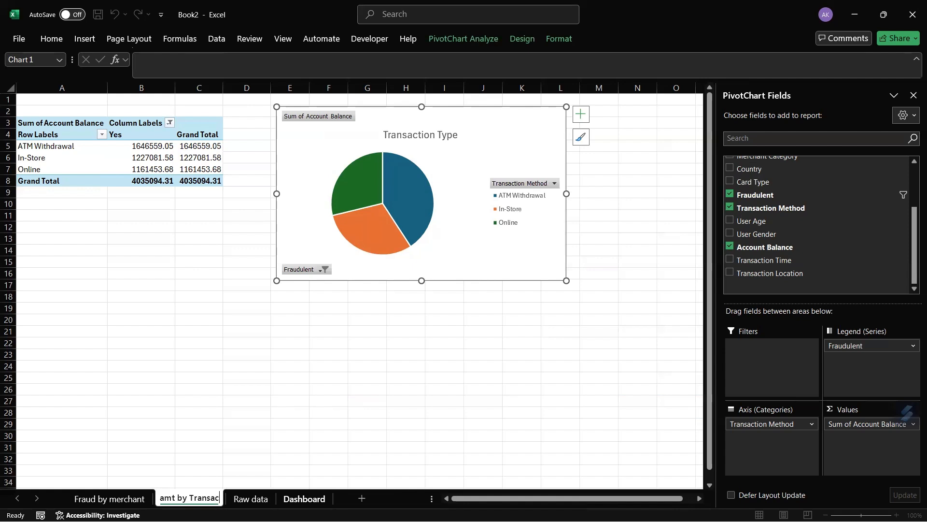
pyautogui.write(' type')
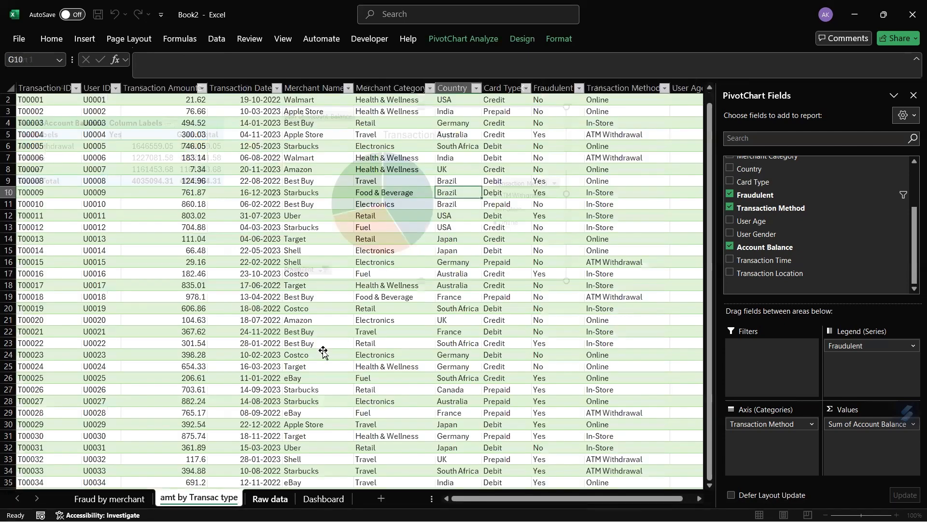
# Step: Check which years the Transaction Date column covers in the Raw data sheet's date filter
pyautogui.click(322, 355)
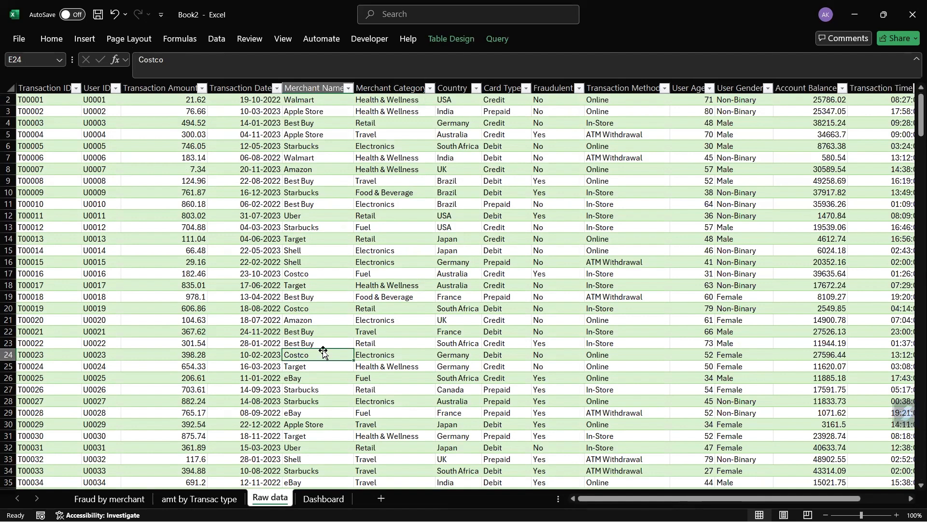
pyautogui.click(277, 88)
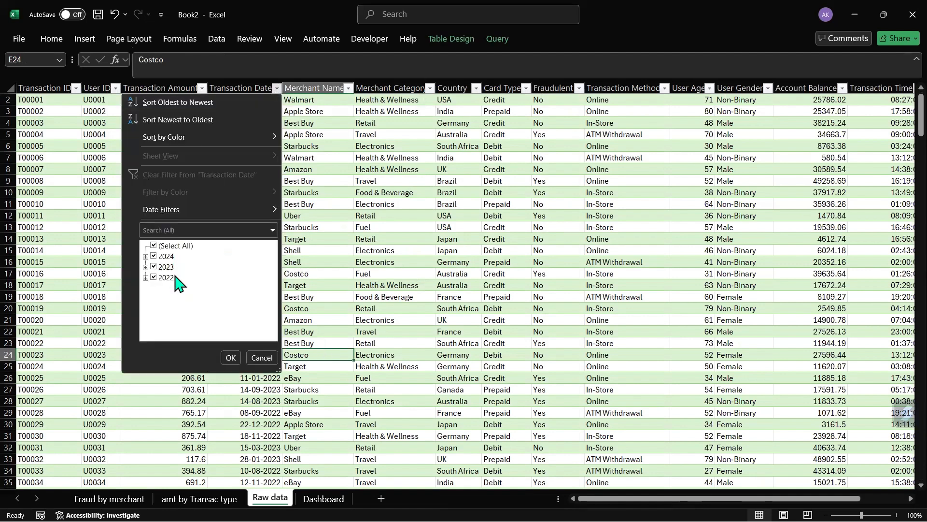
pyautogui.click(230, 358)
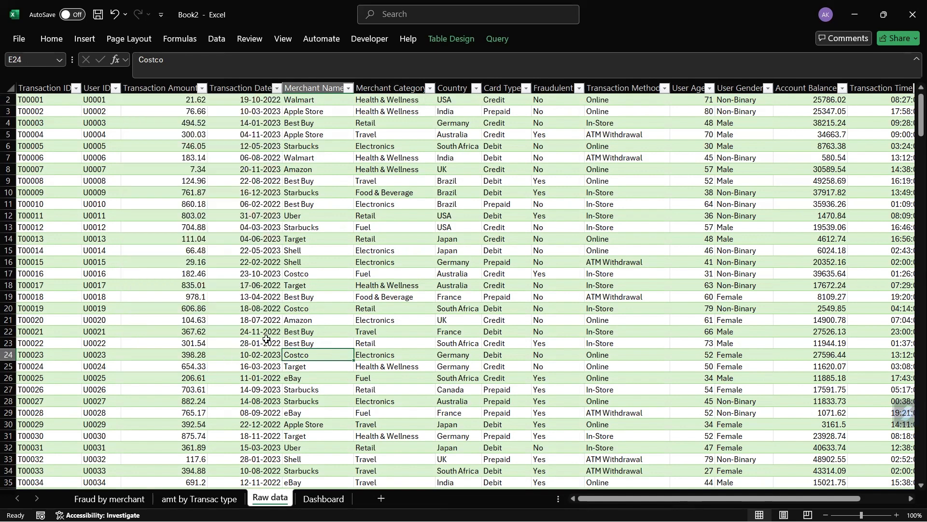
pyautogui.click(220, 292)
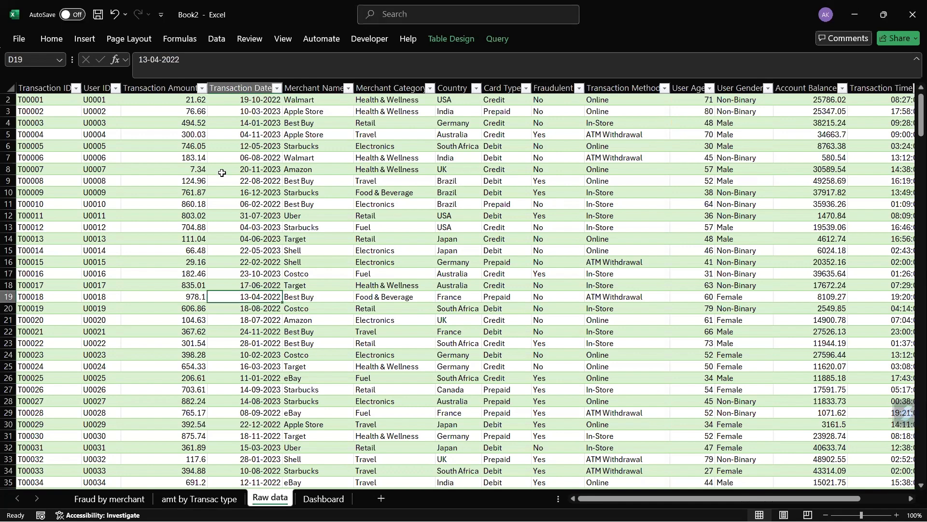
# Step: Create a PivotTable from the credit_card_fraud_detection table on a new worksheet
pyautogui.click(101, 121)
pyautogui.click(80, 38)
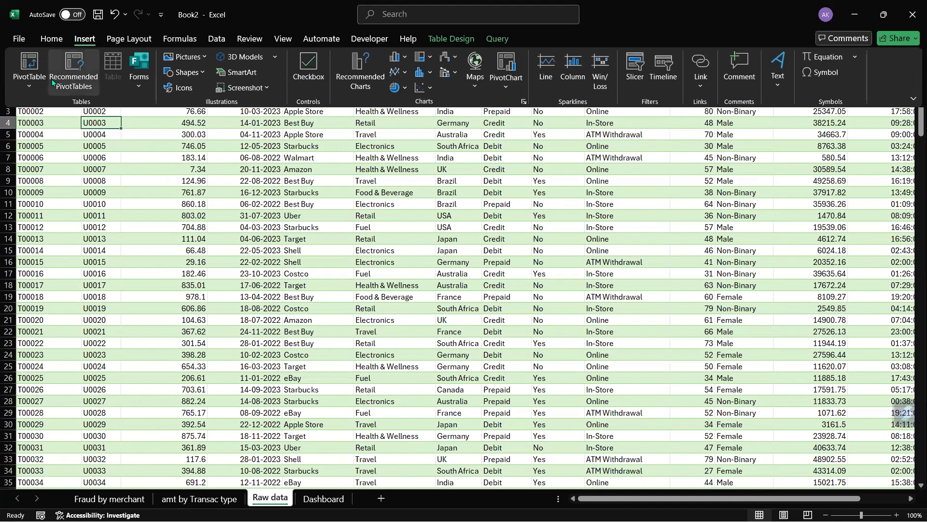
pyautogui.click(29, 79)
pyautogui.click(51, 106)
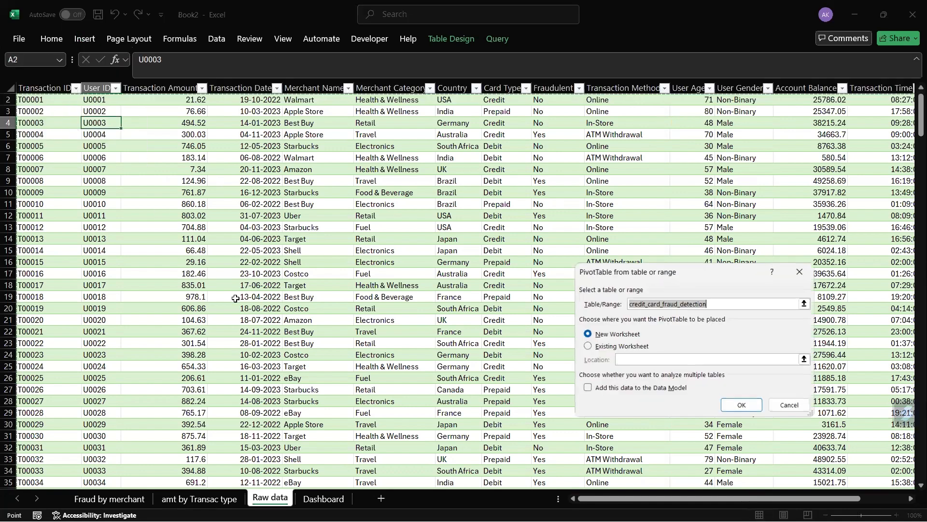
pyautogui.click(741, 405)
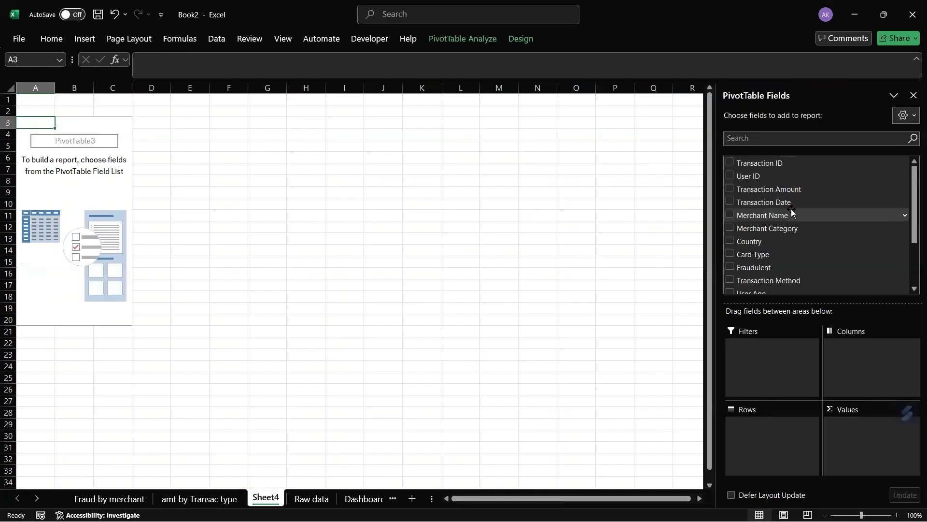
# Step: Add Transaction Date to the PivotTable rows and remove its years, quarters and date levels, keeping only Months
pyautogui.moveTo(790, 204); pyautogui.dragTo(785, 430)
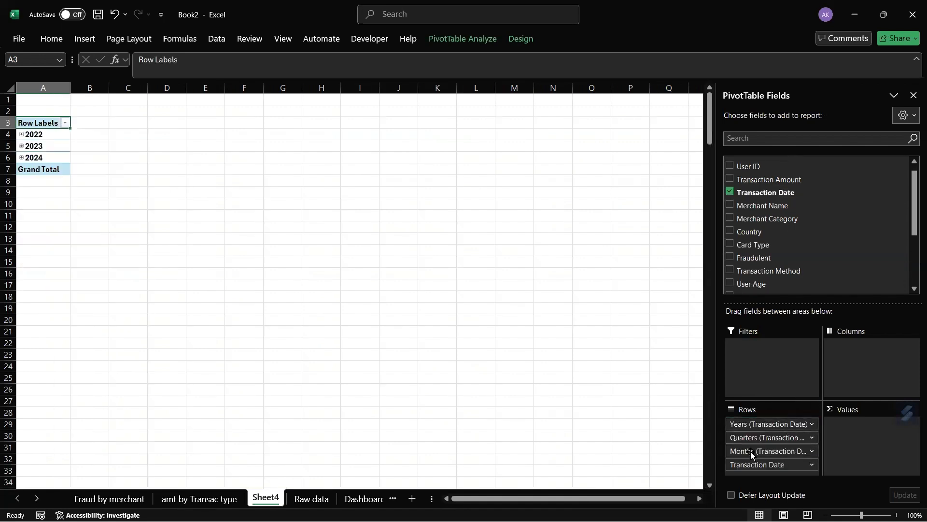
pyautogui.moveTo(778, 431); pyautogui.dragTo(746, 285)
pyautogui.moveTo(757, 425); pyautogui.dragTo(770, 288)
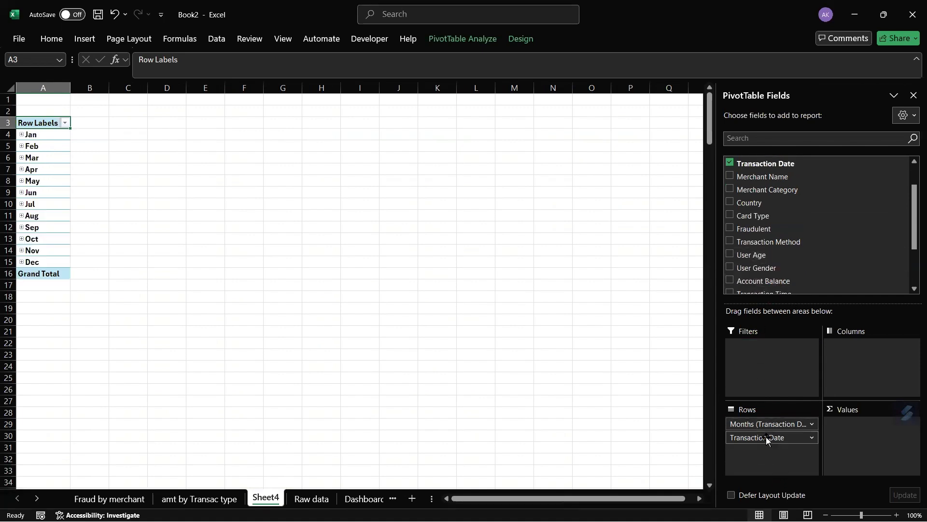
pyautogui.moveTo(766, 439); pyautogui.dragTo(778, 283)
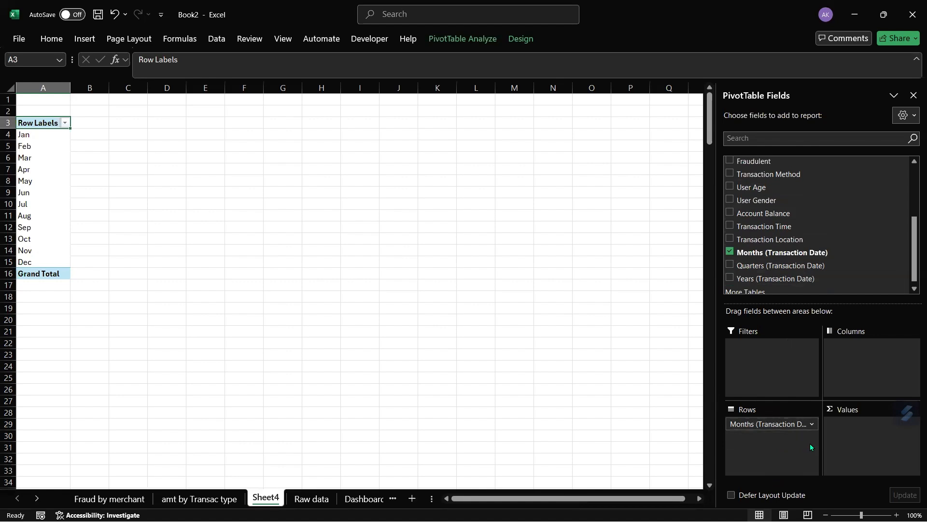
pyautogui.click(29, 135)
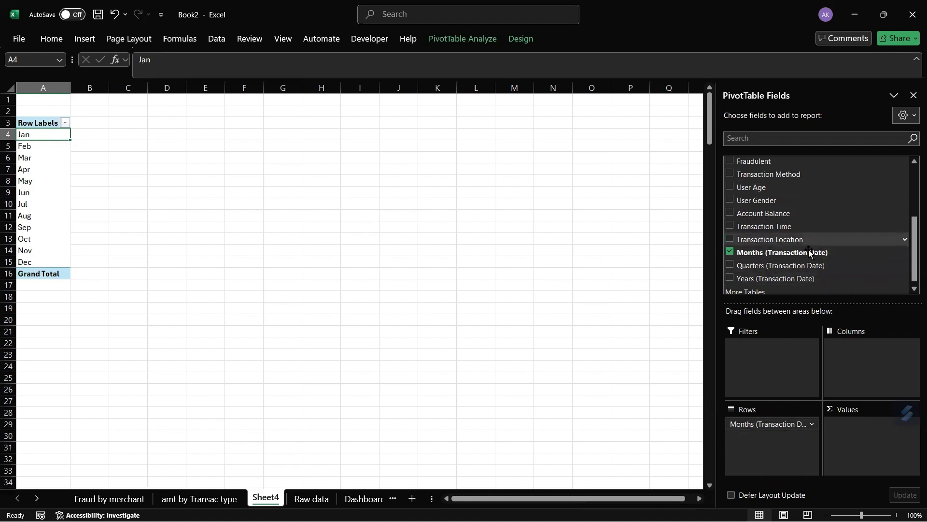
# Step: Add Fraudulent to the PivotTable as a count in the values and also as the column field
pyautogui.scroll(1, 810, 244)
pyautogui.click(761, 181)
pyautogui.moveTo(803, 234); pyautogui.dragTo(869, 437)
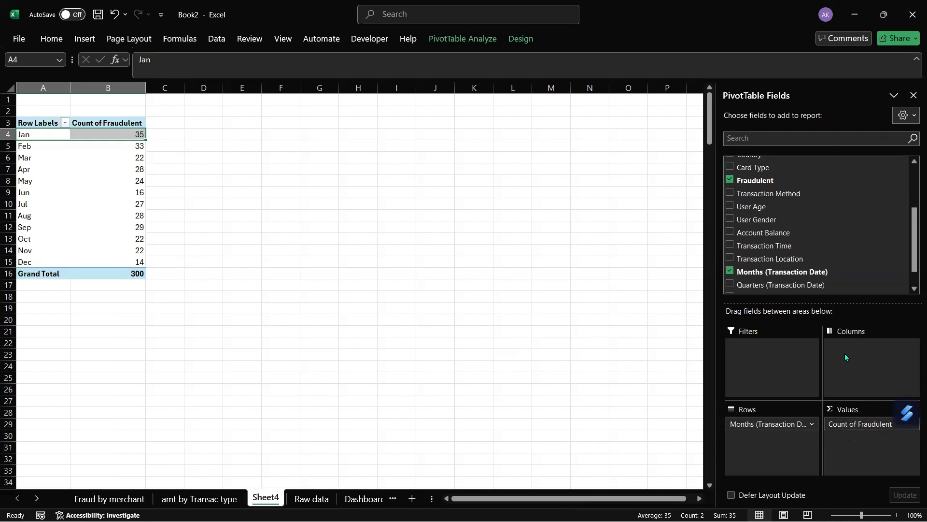
pyautogui.moveTo(842, 266); pyautogui.dragTo(894, 367)
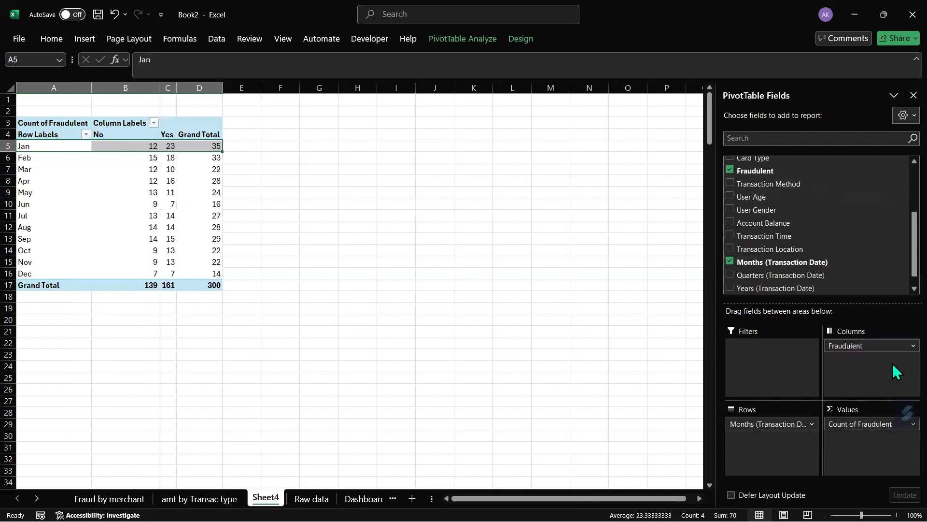
# Step: Filter the monthly PivotTable's column labels to exclude No, keeping only Yes
pyautogui.click(128, 215)
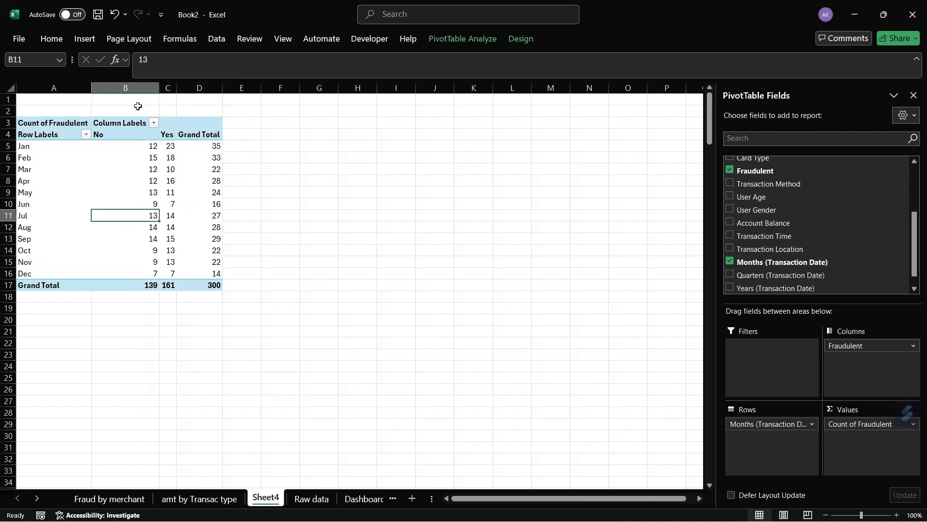
pyautogui.click(154, 123)
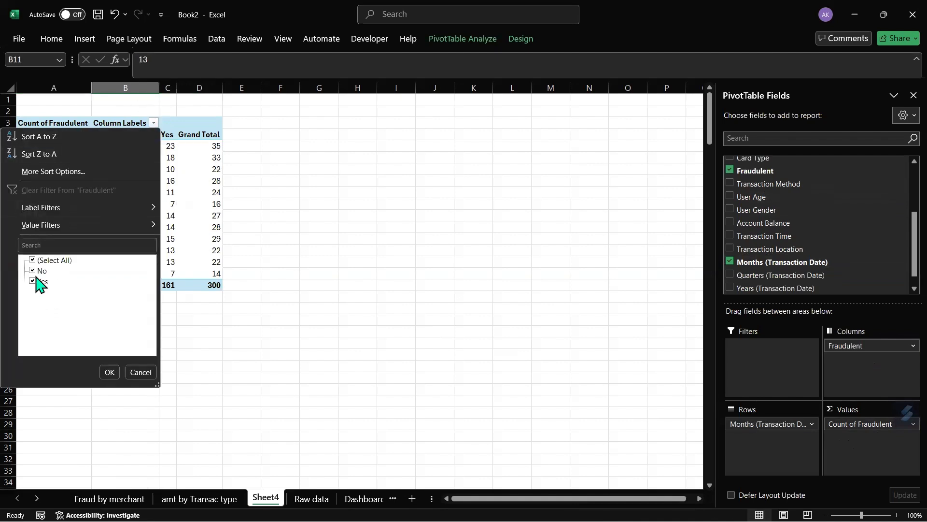
pyautogui.click(29, 265)
pyautogui.click(33, 270)
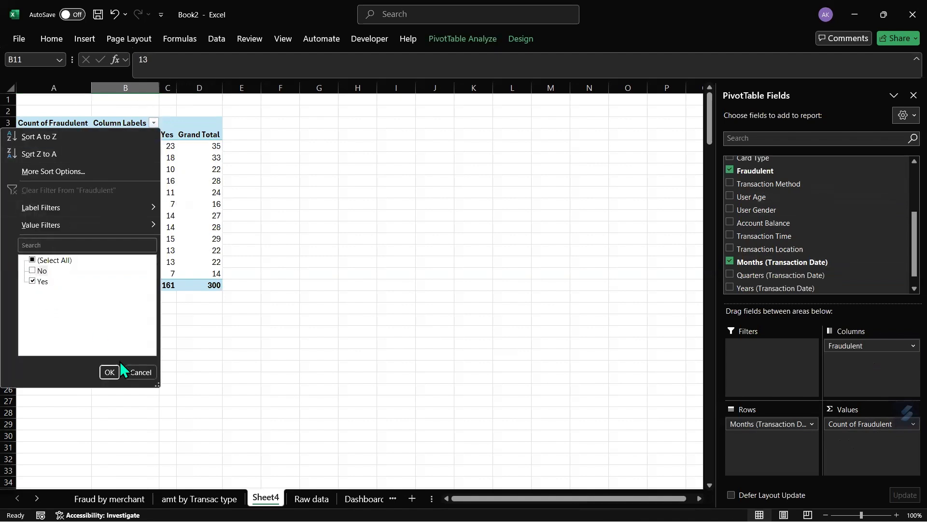
pyautogui.click(110, 372)
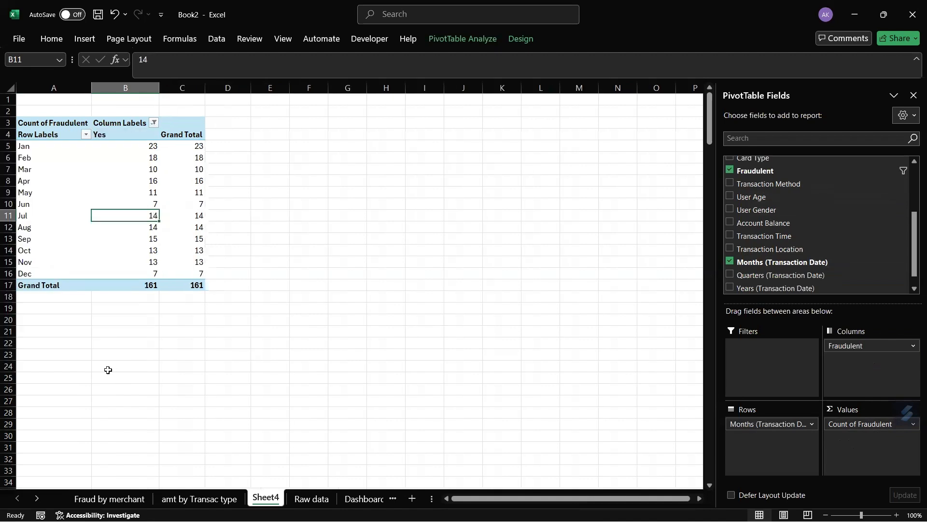
# Step: Insert a 2-D line chart from the monthly fraud PivotTable and move it up beside the table
pyautogui.click(134, 160)
pyautogui.moveTo(169, 258)
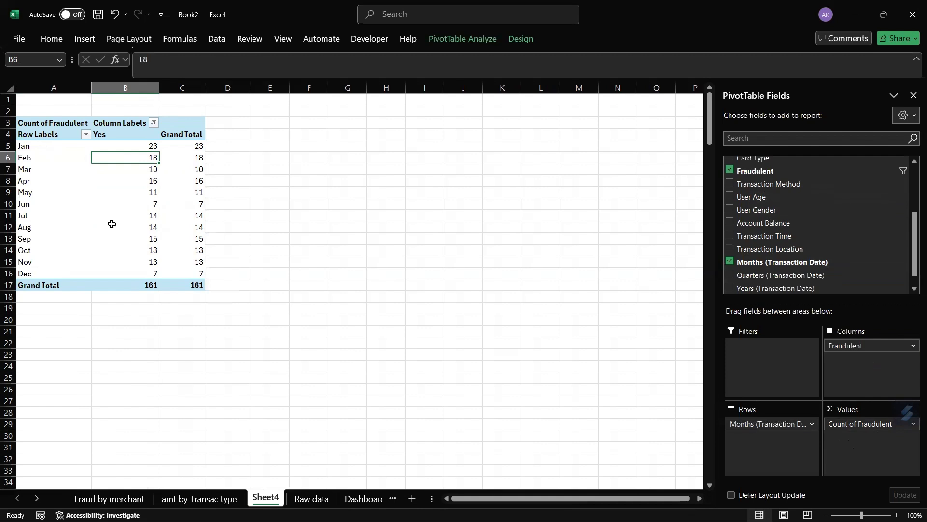
pyautogui.moveTo(111, 224)
pyautogui.click(85, 39)
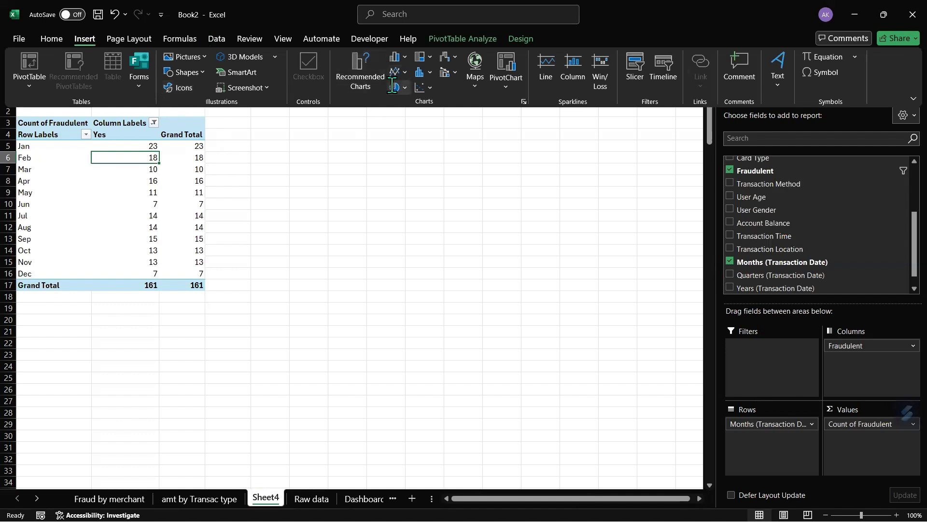
pyautogui.click(396, 72)
pyautogui.click(396, 111)
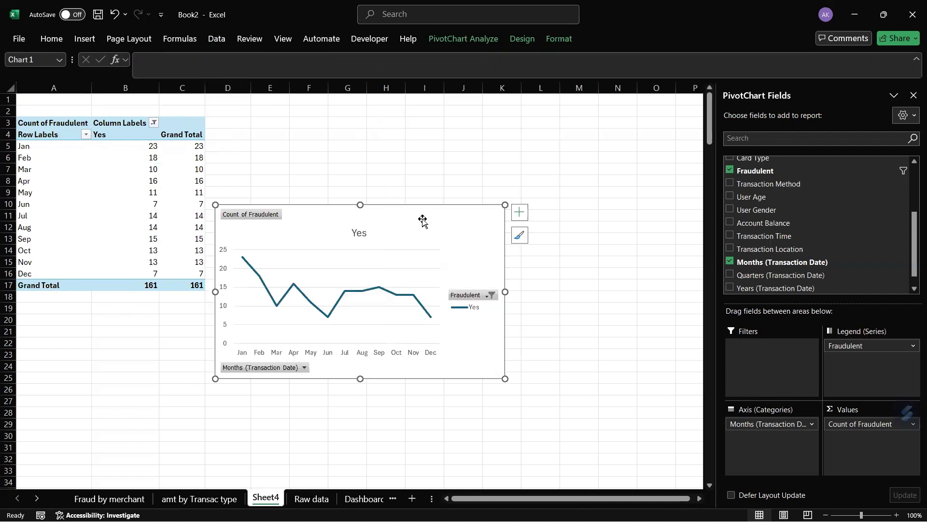
pyautogui.moveTo(422, 217); pyautogui.dragTo(474, 155)
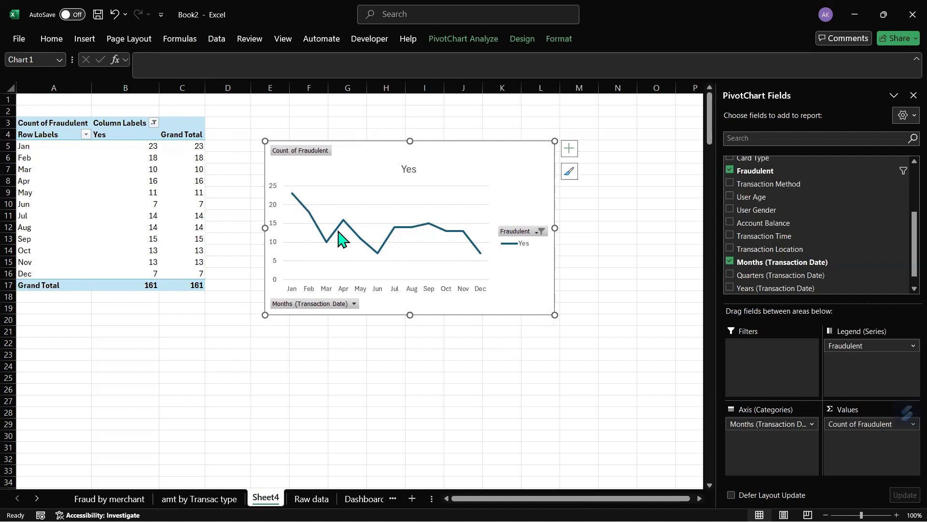
pyautogui.moveTo(342, 224)
# Step: Rename the Sheet4 worksheet as fraud over Time
pyautogui.rightClick(263, 497)
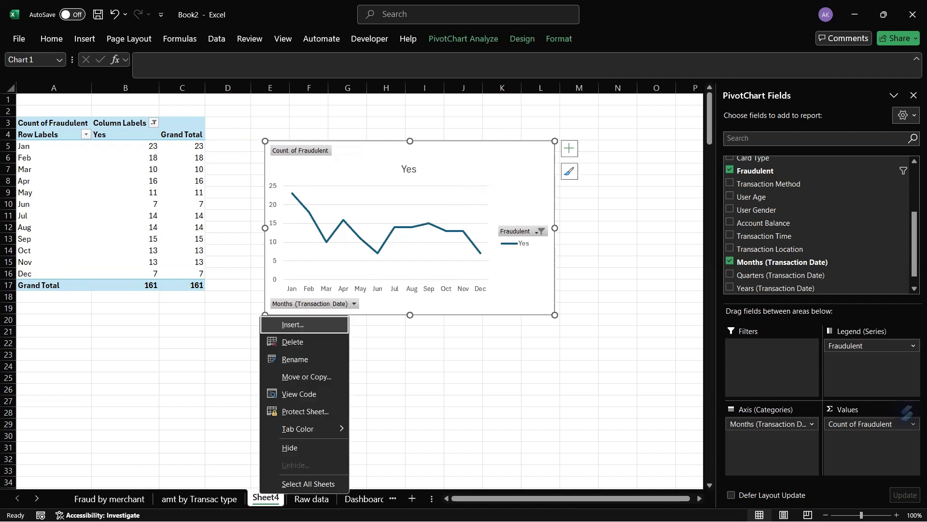
pyautogui.click(295, 359)
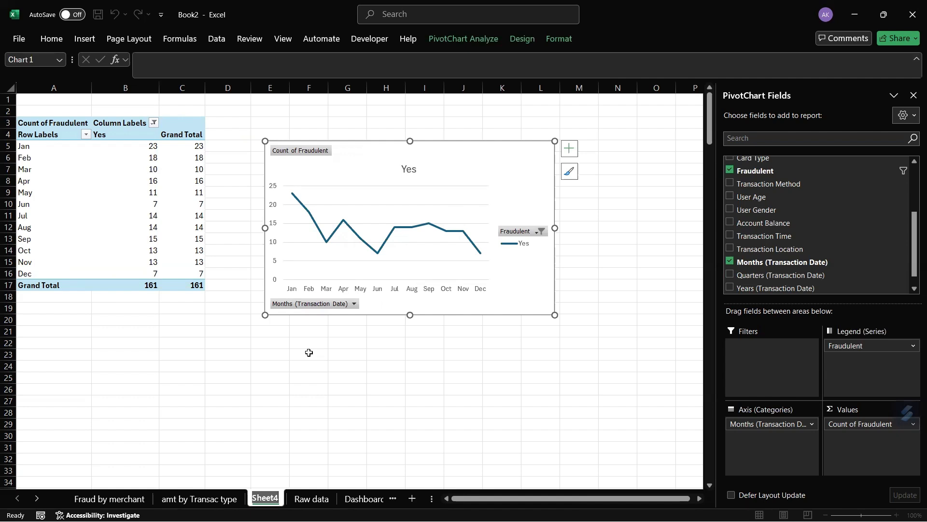
pyautogui.write('Time')
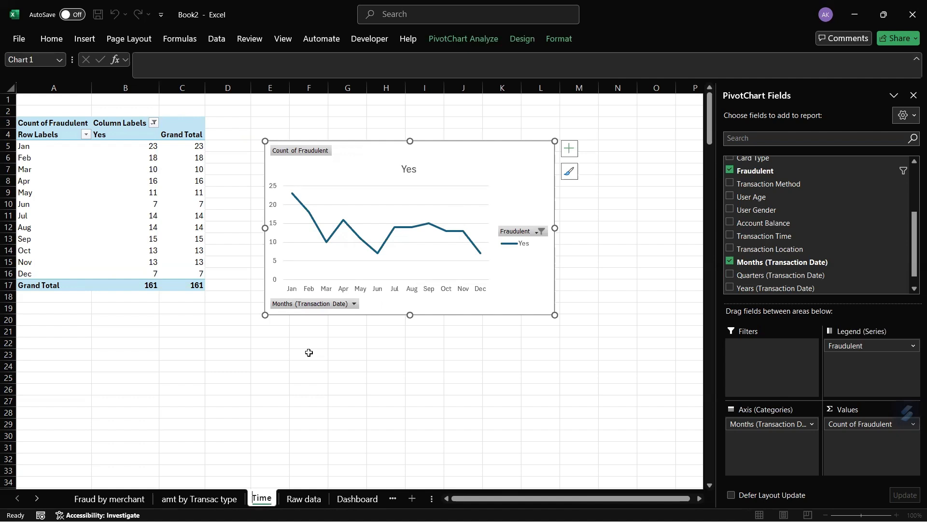
pyautogui.write('fraud ')
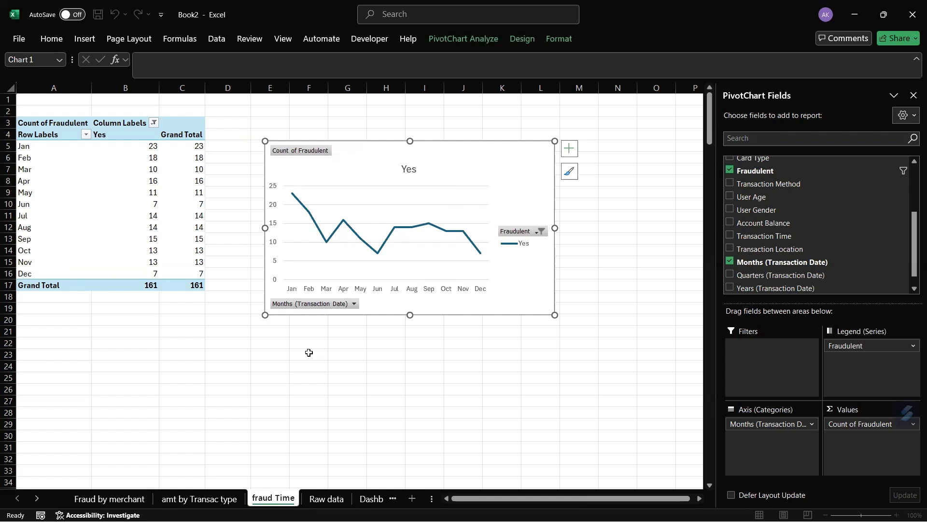
pyautogui.write('over')
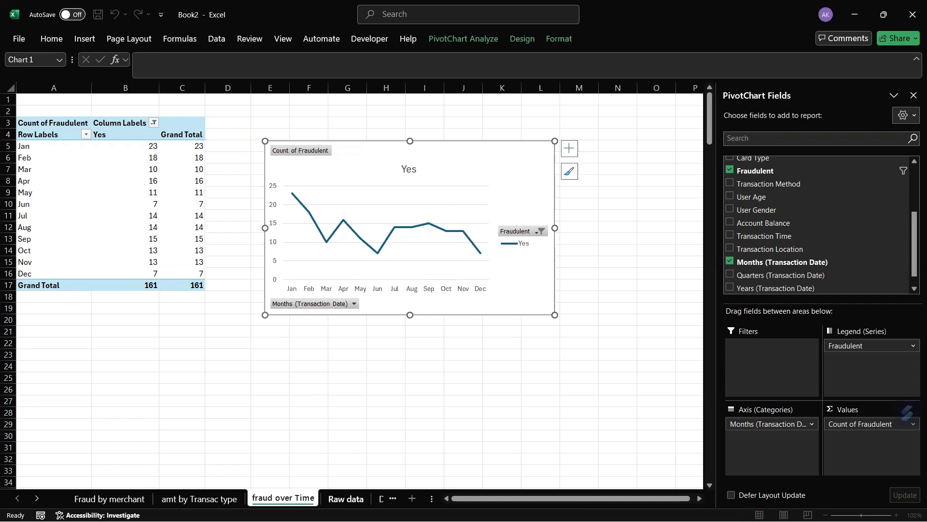
# Step: Review the Raw data sheet's columns and examine which countries the Country column's filter lists
pyautogui.click(344, 498)
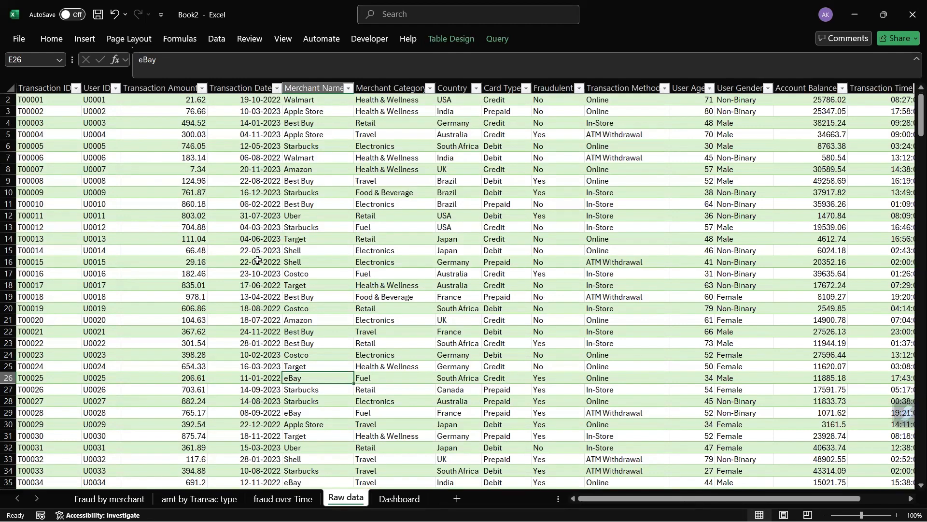
pyautogui.click(202, 275)
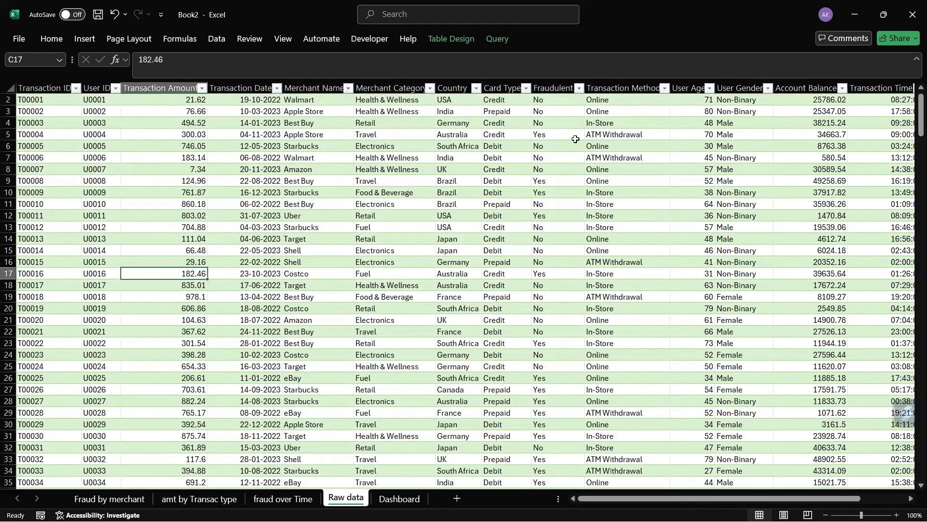
pyautogui.hscroll(3, 660, 154)
pyautogui.hscroll(-3, 660, 154)
pyautogui.click(457, 138)
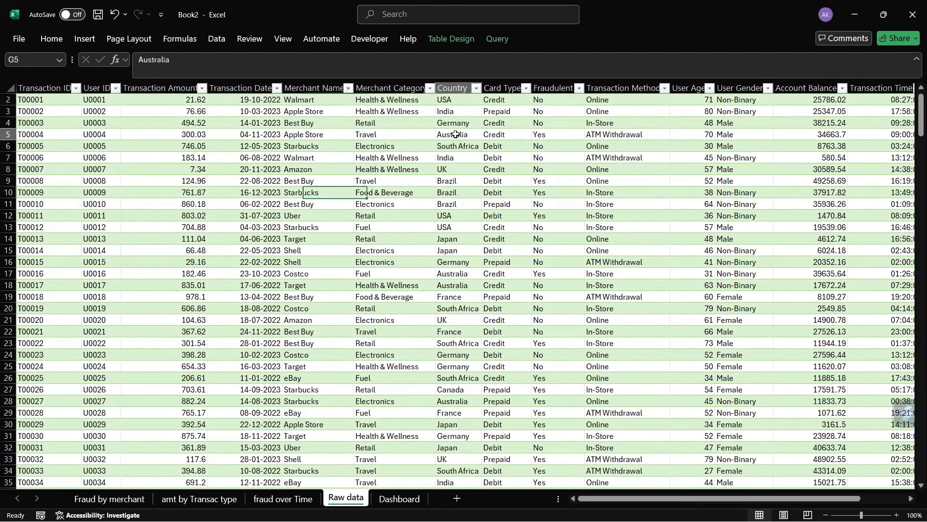
pyautogui.click(476, 88)
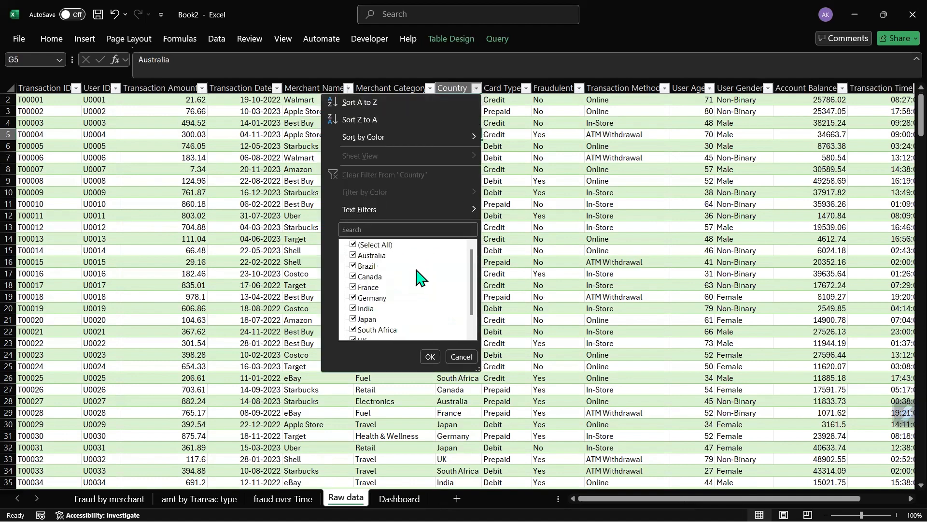
pyautogui.scroll(-1, 458, 300)
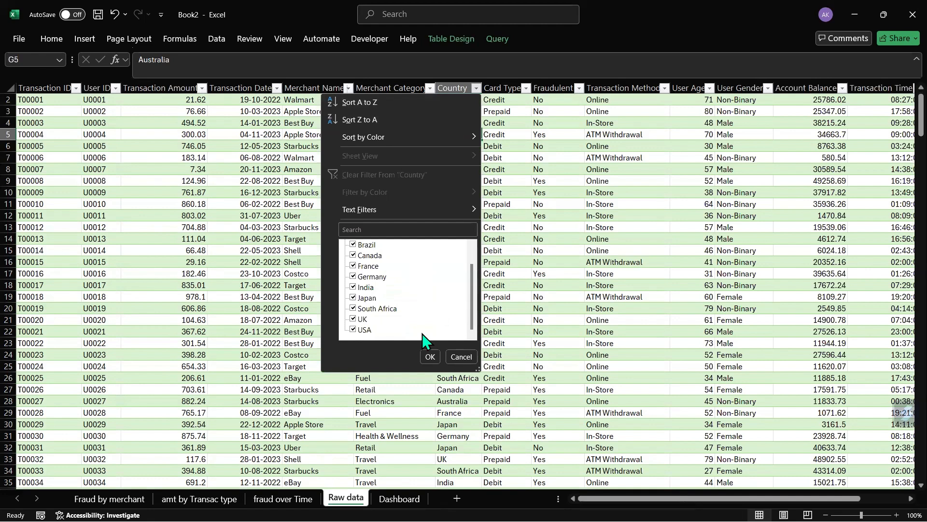
pyautogui.click(429, 357)
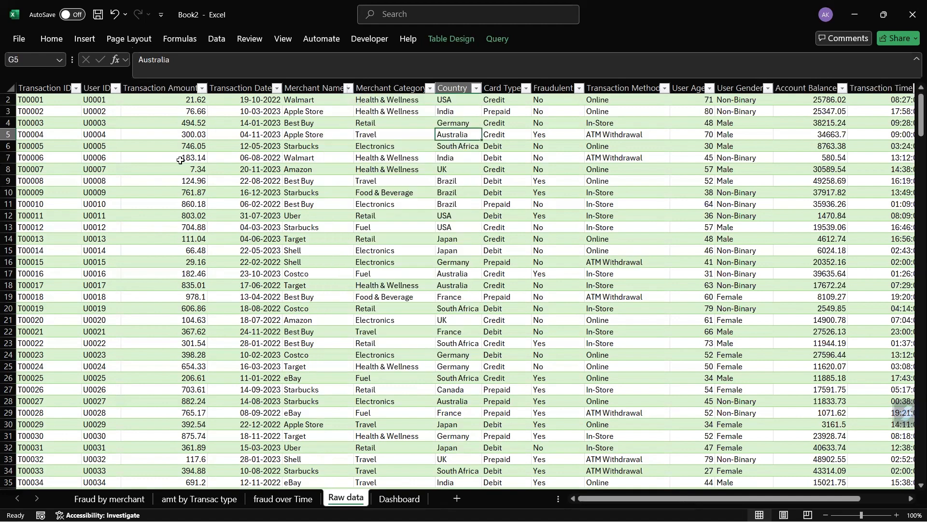
# Step: Create another PivotTable from credit_card_fraud_detection on a new worksheet, with Country as the row field
pyautogui.click(181, 160)
pyautogui.click(84, 39)
pyautogui.click(27, 87)
pyautogui.click(83, 106)
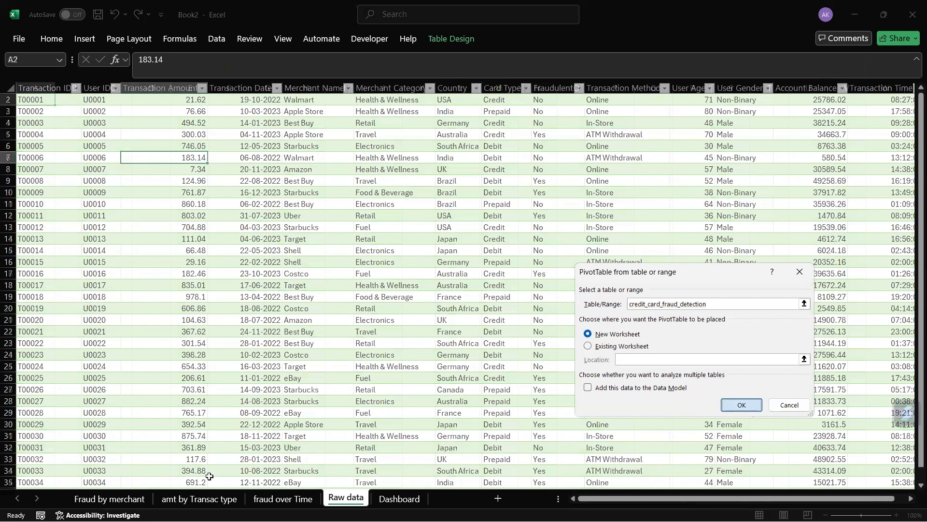
pyautogui.press('Return')
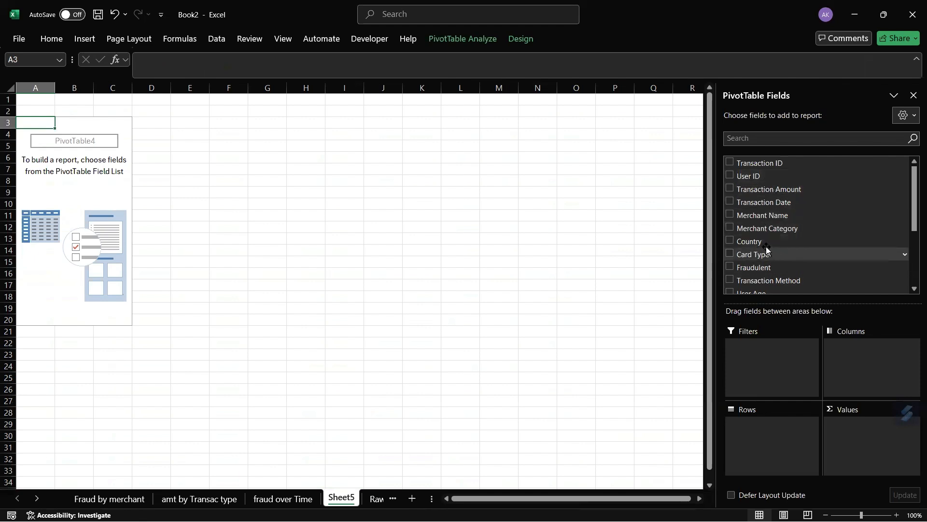
pyautogui.moveTo(767, 242); pyautogui.dragTo(760, 423)
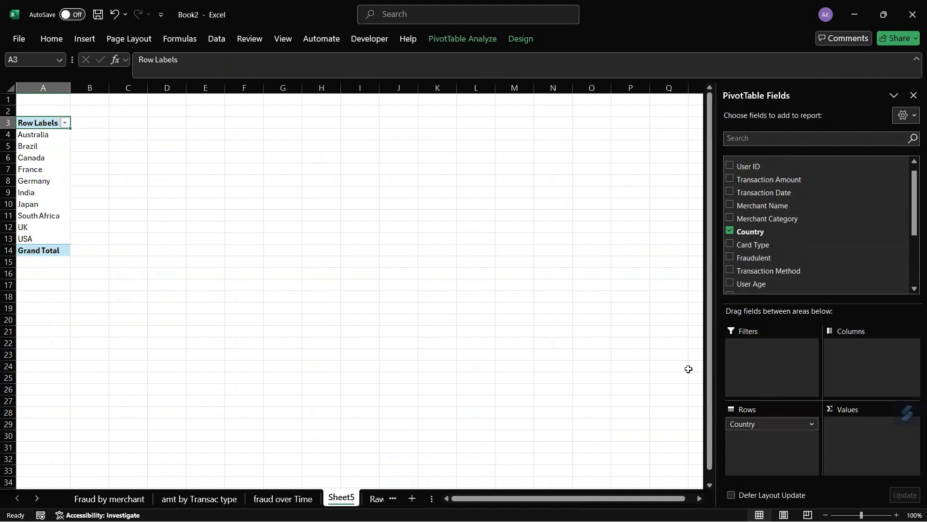
# Step: Add a count of Transaction ID as the PivotTable values and Fraudulent as the column field
pyautogui.scroll(2, 813, 228)
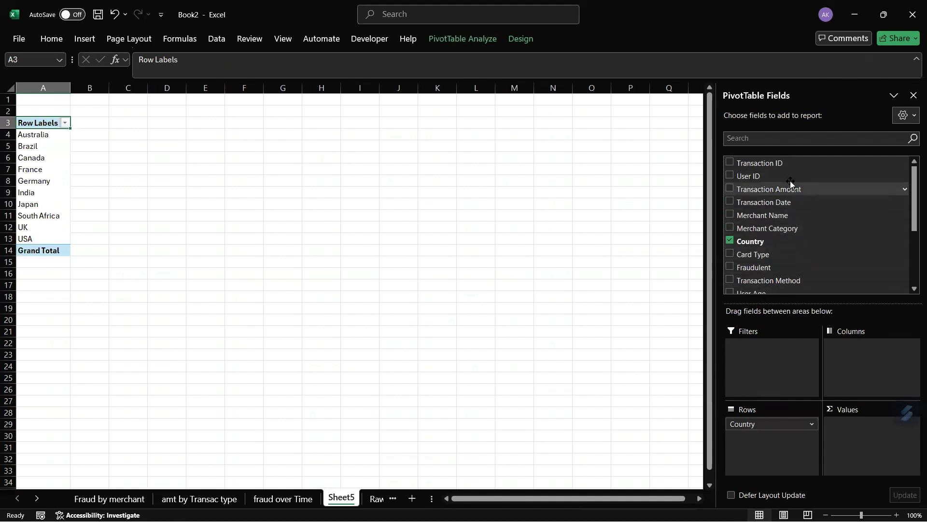
pyautogui.moveTo(796, 164); pyautogui.dragTo(868, 439)
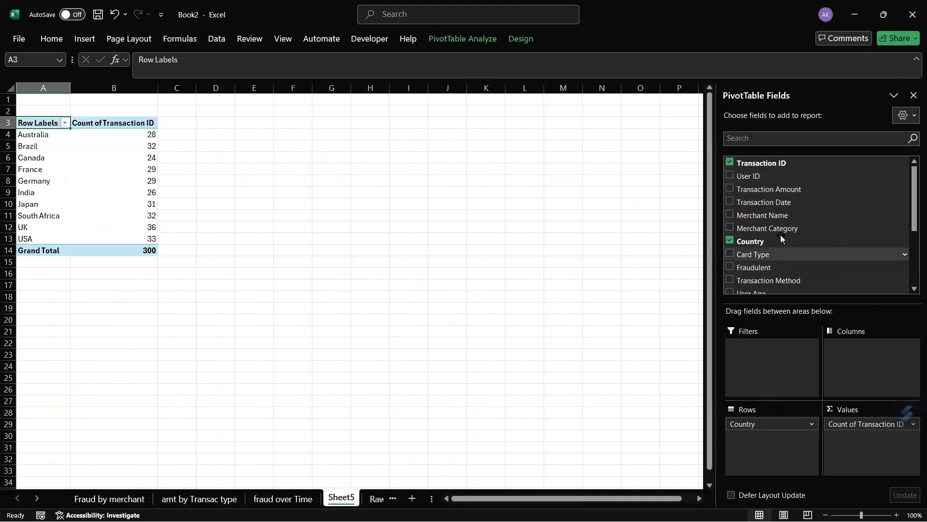
pyautogui.scroll(-1, 768, 196)
pyautogui.moveTo(776, 230); pyautogui.dragTo(864, 355)
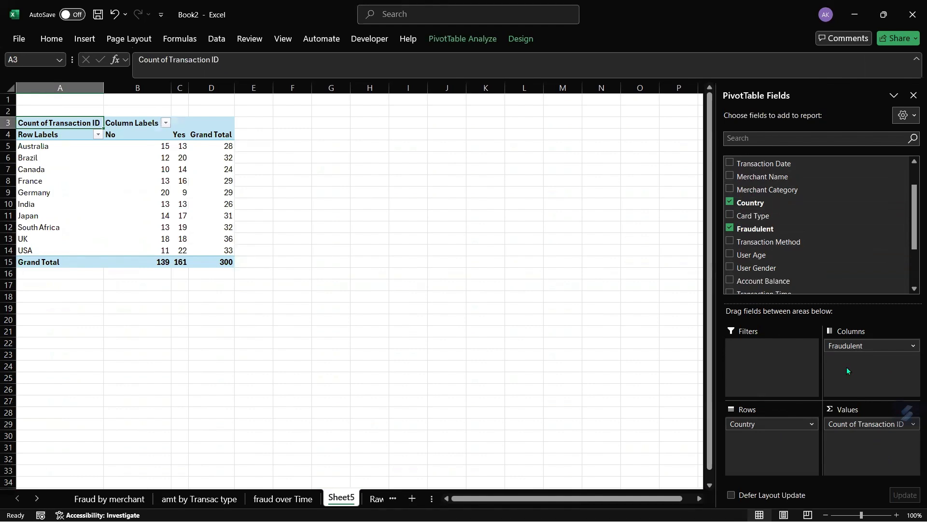
pyautogui.scroll(-1, 843, 286)
pyautogui.moveTo(841, 282); pyautogui.dragTo(841, 285)
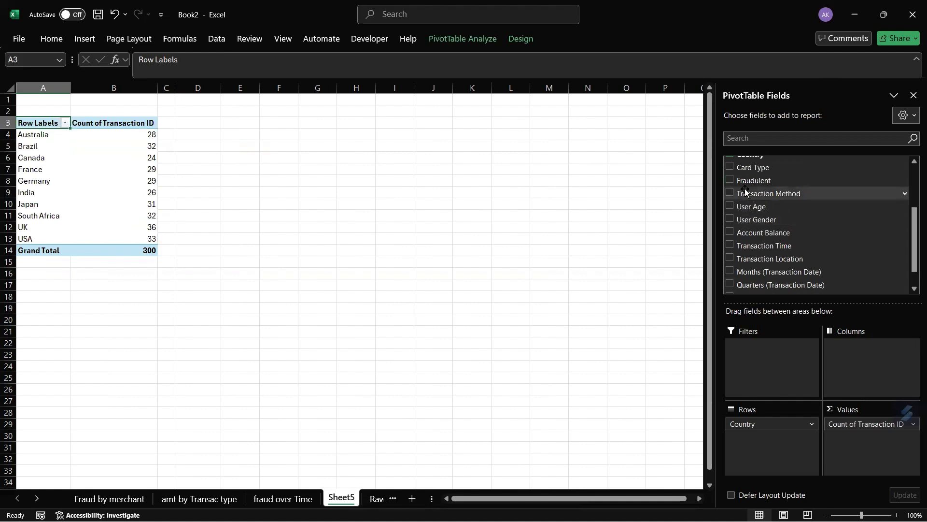
pyautogui.moveTo(742, 181); pyautogui.dragTo(849, 365)
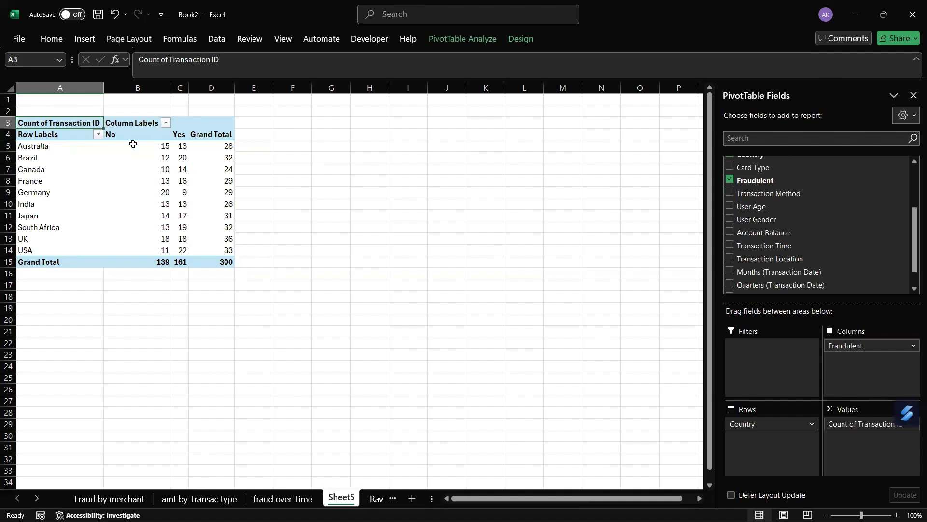
# Step: Filter the country PivotTable's Fraudulent columns to exclude No and keep only Yes
pyautogui.click(165, 122)
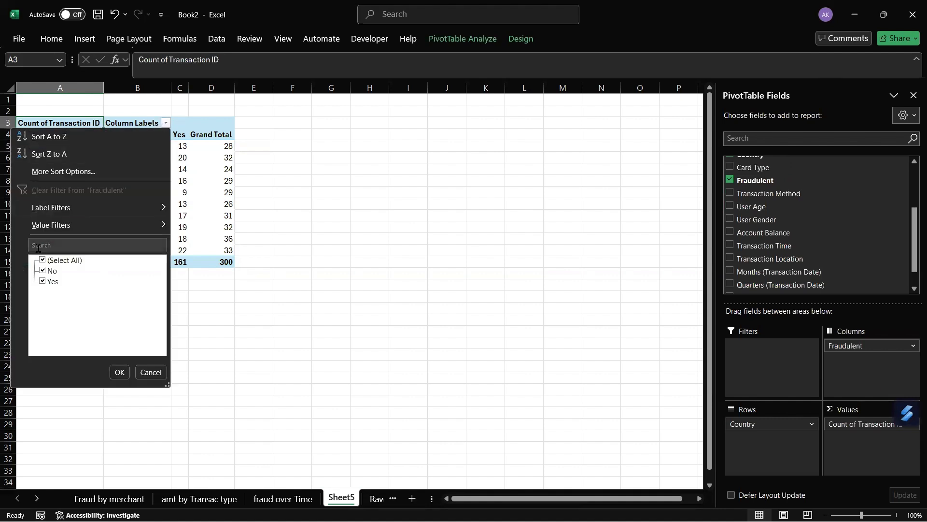
pyautogui.click(42, 270)
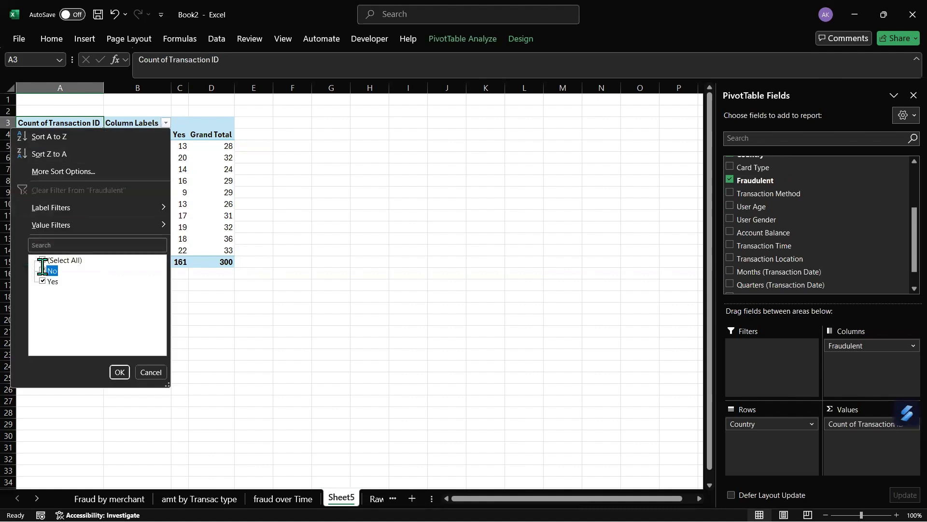
pyautogui.click(119, 372)
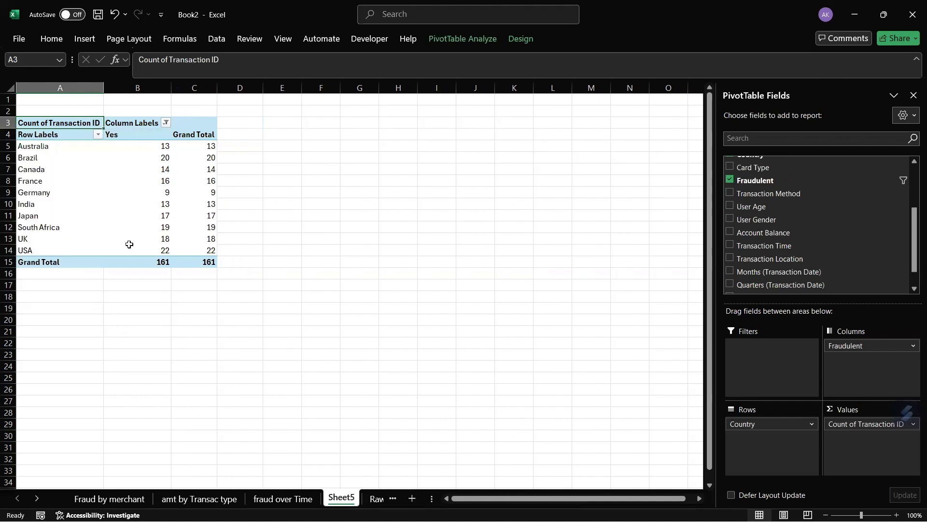
# Step: Sort the countries in the PivotTable by their fraud count in ascending order
pyautogui.click(63, 204)
pyautogui.click(155, 207)
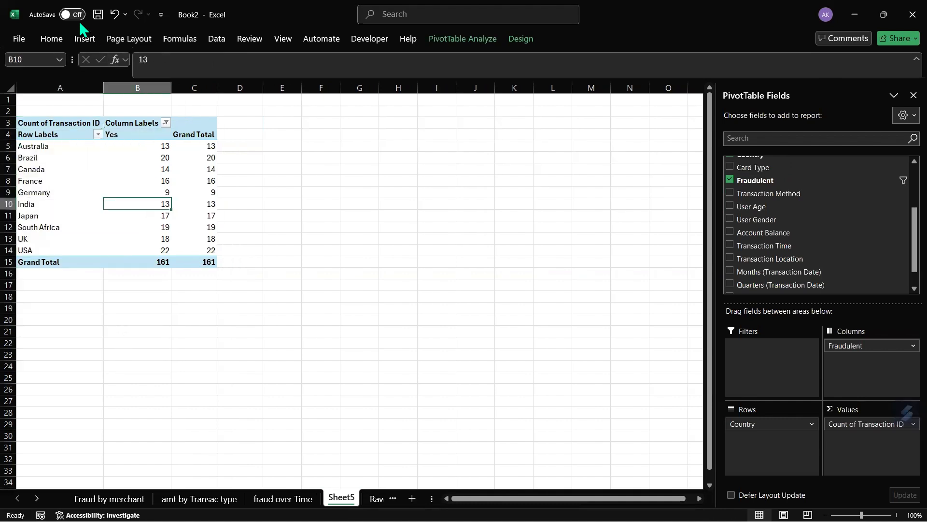
pyautogui.click(216, 39)
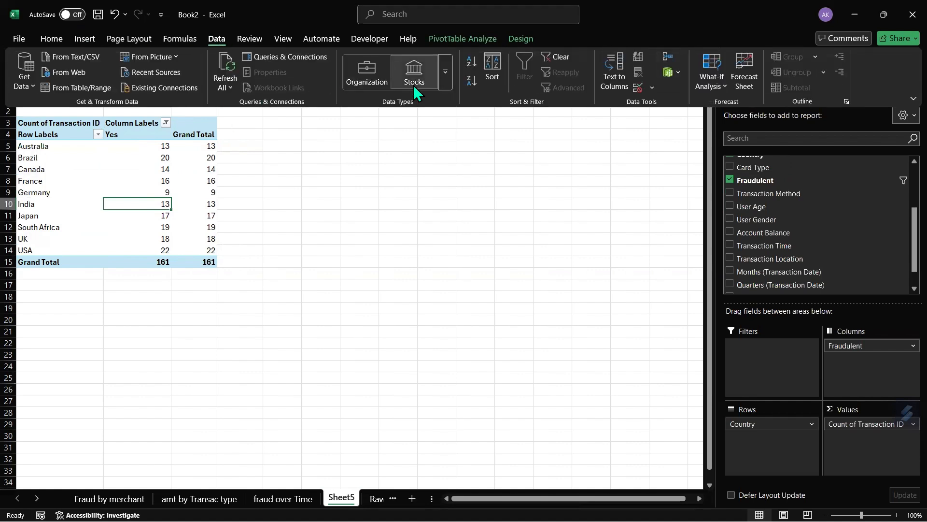
pyautogui.click(471, 61)
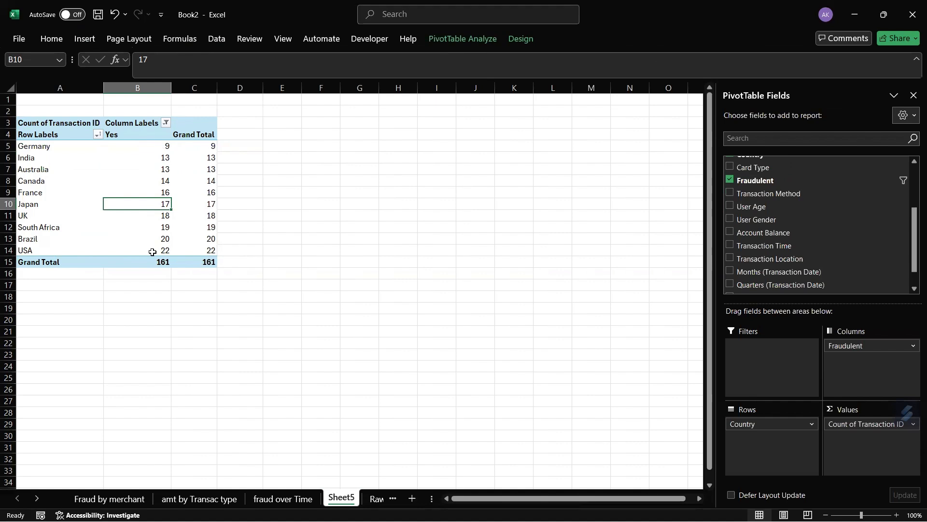
pyautogui.click(146, 225)
pyautogui.click(98, 165)
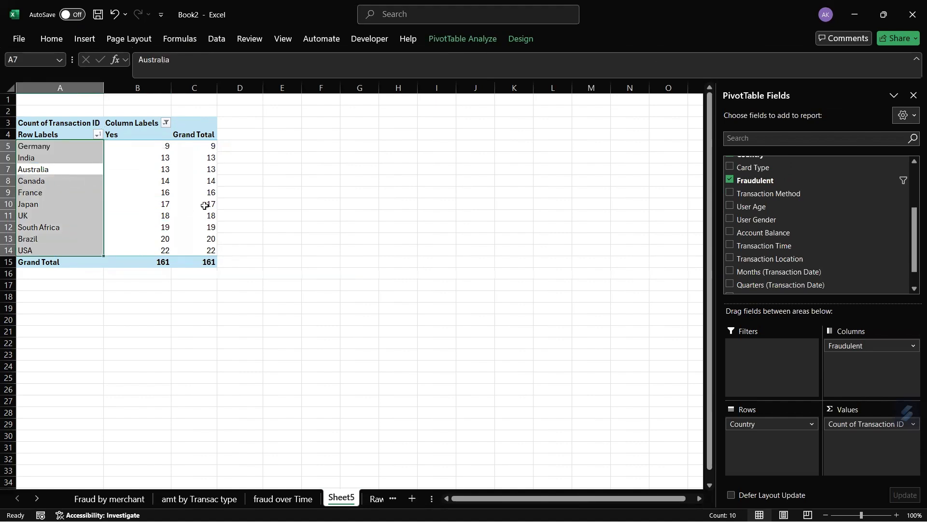
pyautogui.click(159, 179)
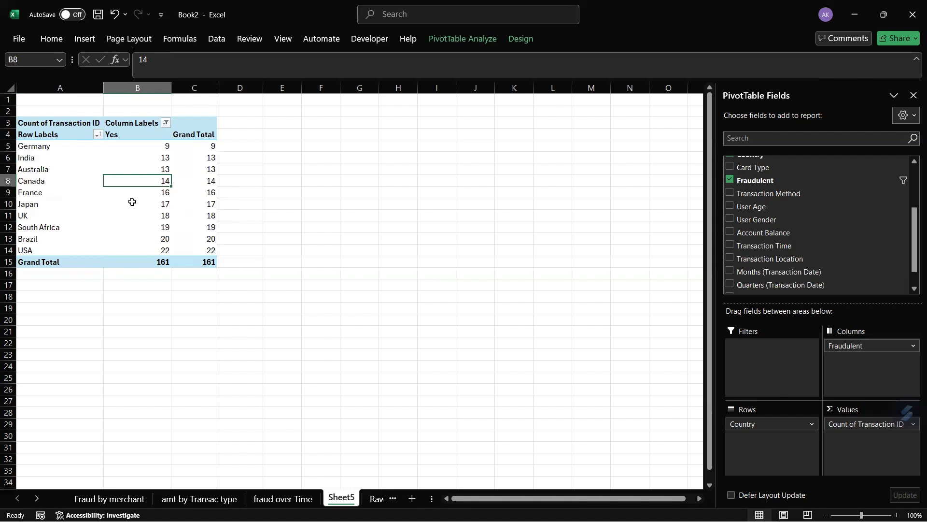
# Step: Insert a Radar chart from the country PivotTable and move it up beside the table
pyautogui.moveTo(132, 202)
pyautogui.click(86, 39)
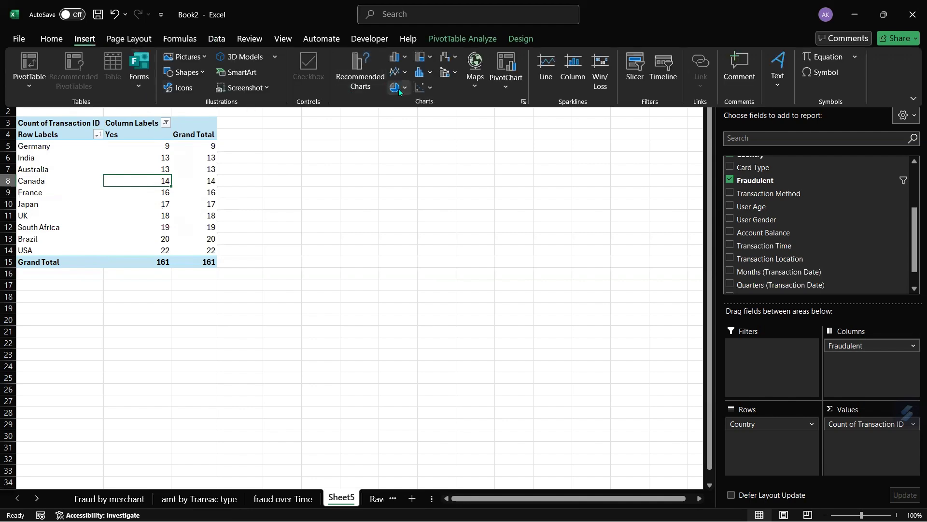
pyautogui.click(524, 102)
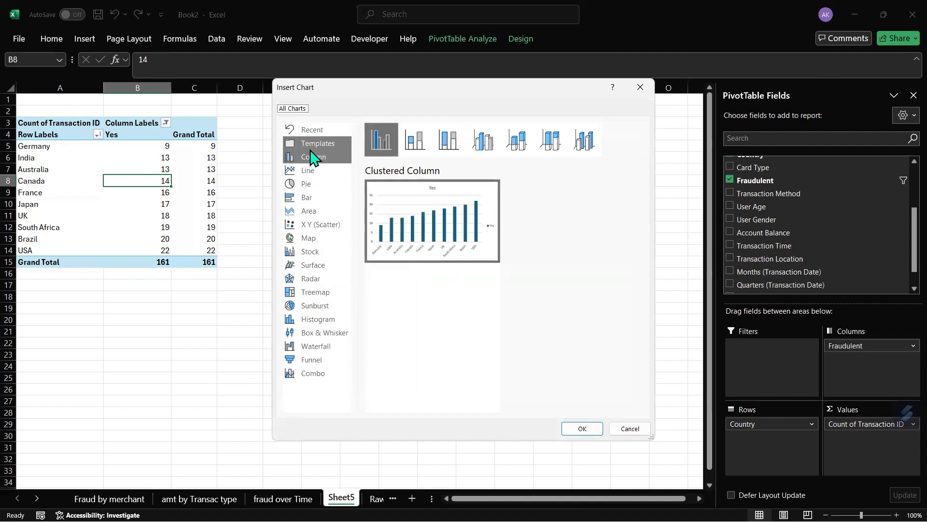
pyautogui.click(306, 282)
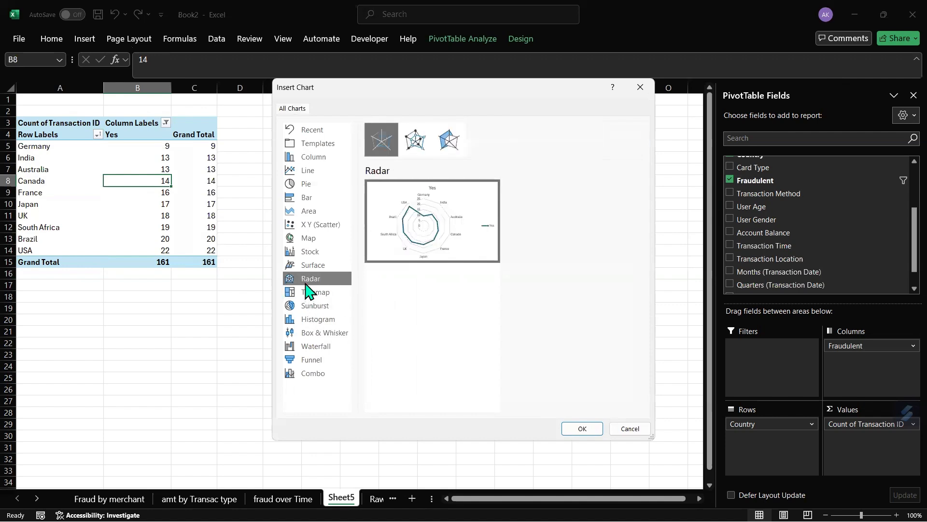
pyautogui.click(586, 429)
pyautogui.moveTo(485, 302); pyautogui.dragTo(544, 232)
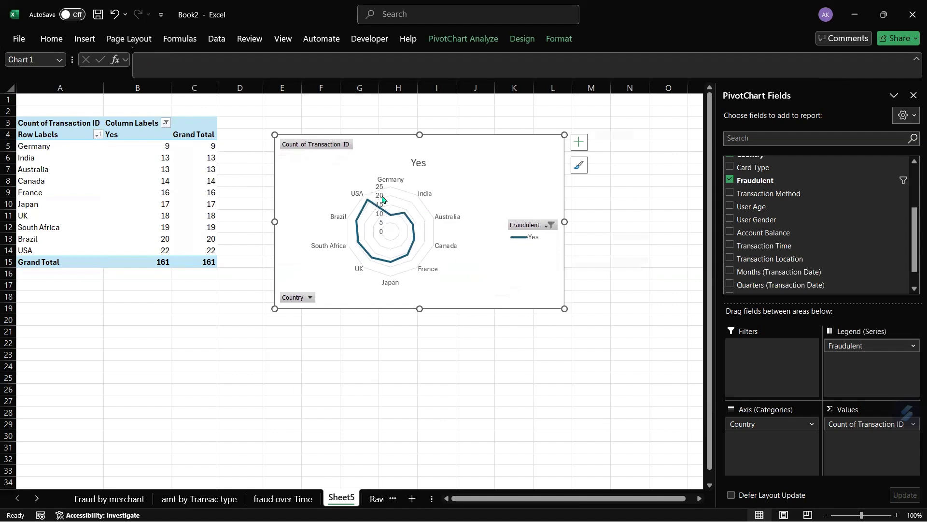
# Step: Delete the radar chart's value axis labels and shift the chart slightly higher beside the PivotTable
pyautogui.moveTo(366, 200)
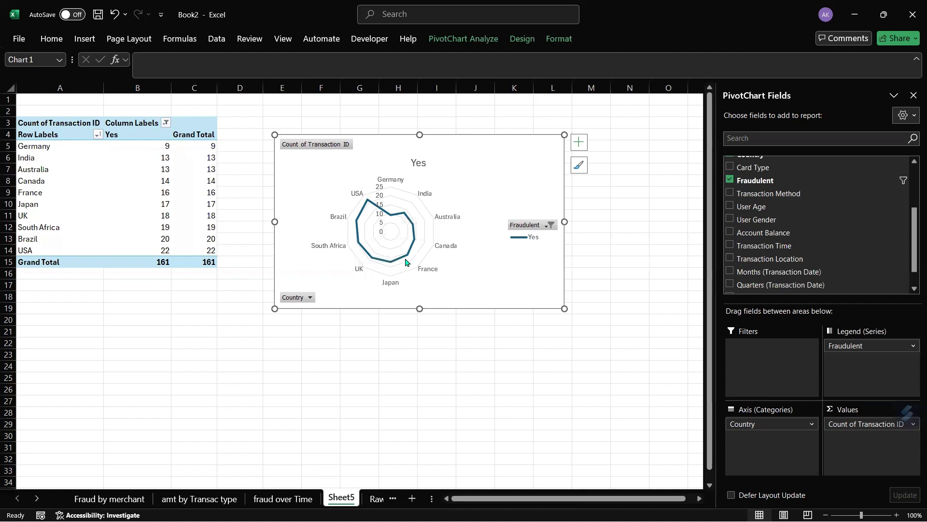
pyautogui.click(163, 150)
pyautogui.click(397, 206)
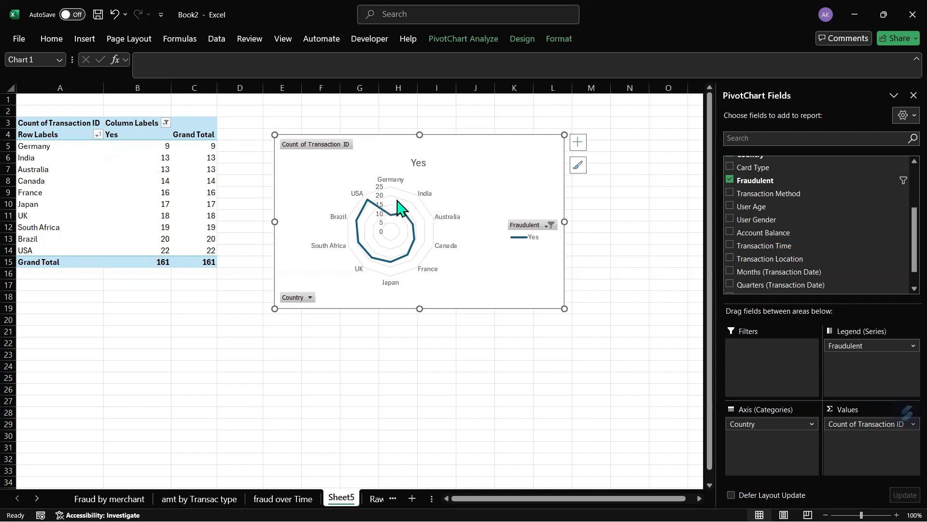
pyautogui.click(379, 195)
pyautogui.press('Delete')
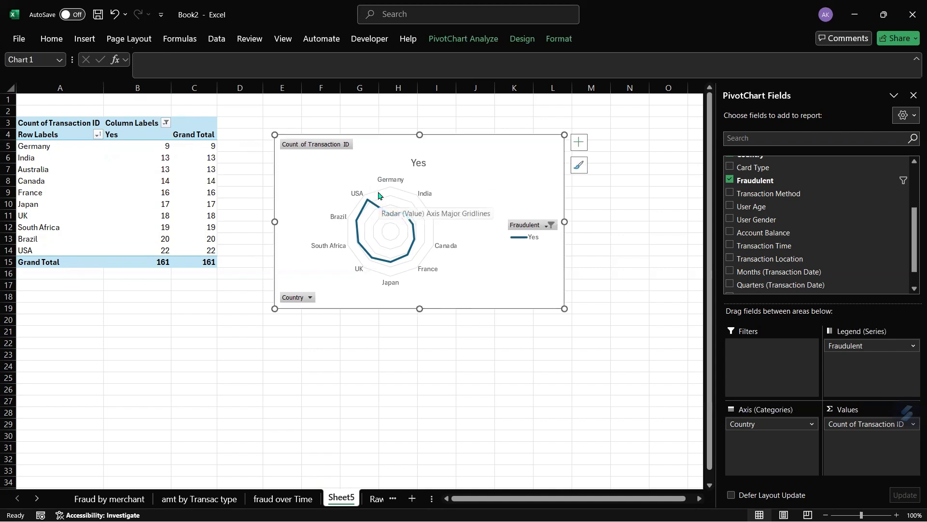
pyautogui.moveTo(472, 156); pyautogui.dragTo(465, 128)
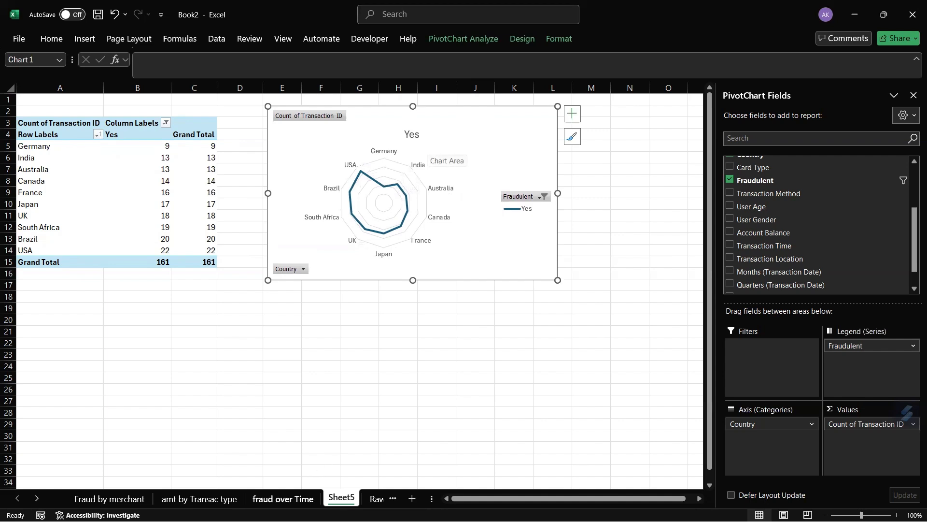
# Step: Change the line chart's title on the fraud over Time sheet to Time, and return to Sheet5
pyautogui.click(283, 498)
pyautogui.click(417, 167)
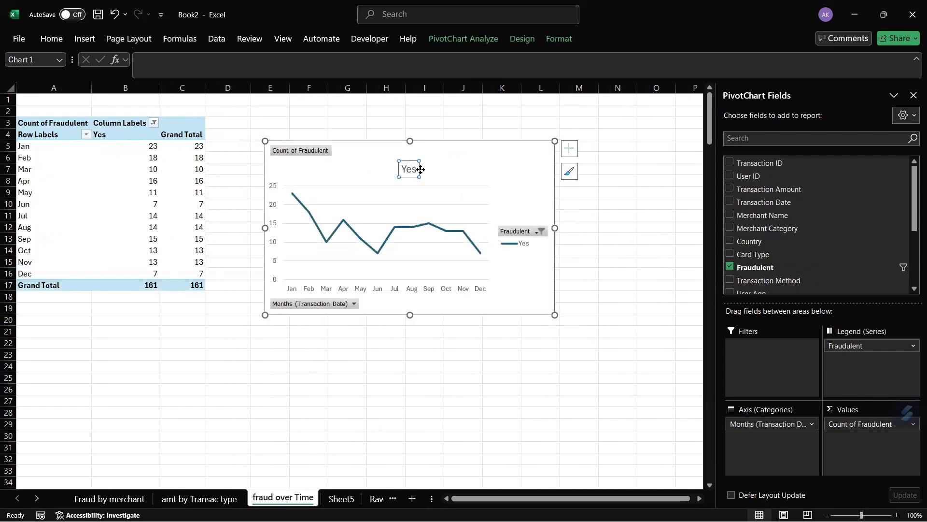
pyautogui.click(417, 170)
pyautogui.press('BackSpace')
pyautogui.press('BackSpace')
pyautogui.press('BackSpace')
pyautogui.write('Time')
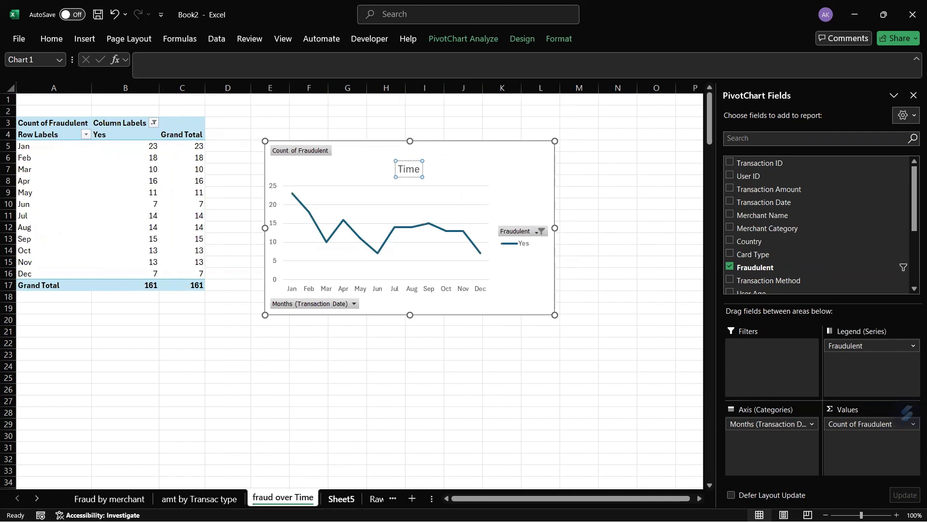
pyautogui.click(341, 499)
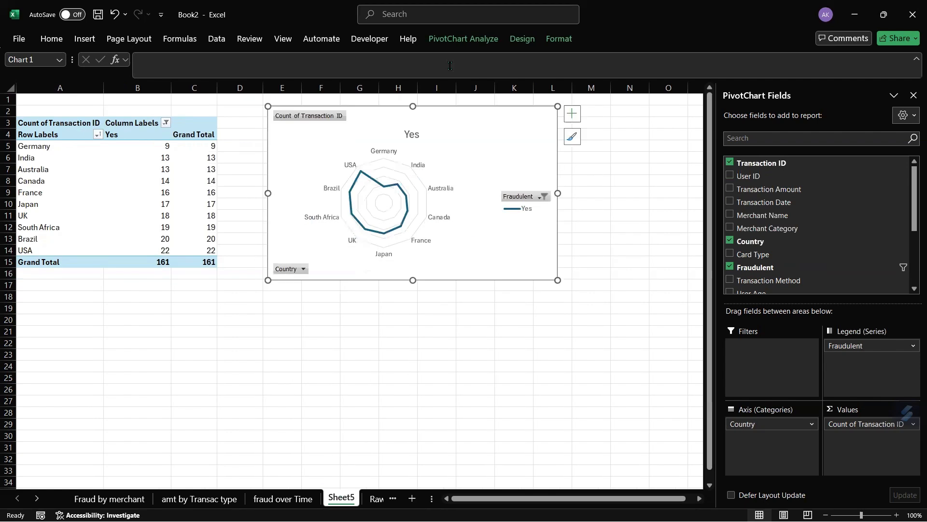
pyautogui.click(412, 133)
pyautogui.press('BackSpace')
pyautogui.press('BackSpace')
pyautogui.press('BackSpace')
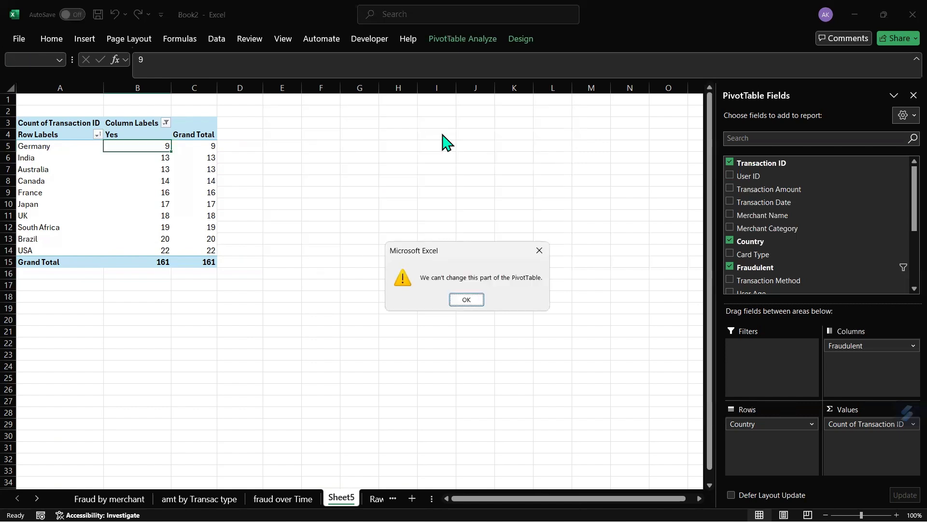
pyautogui.click(463, 298)
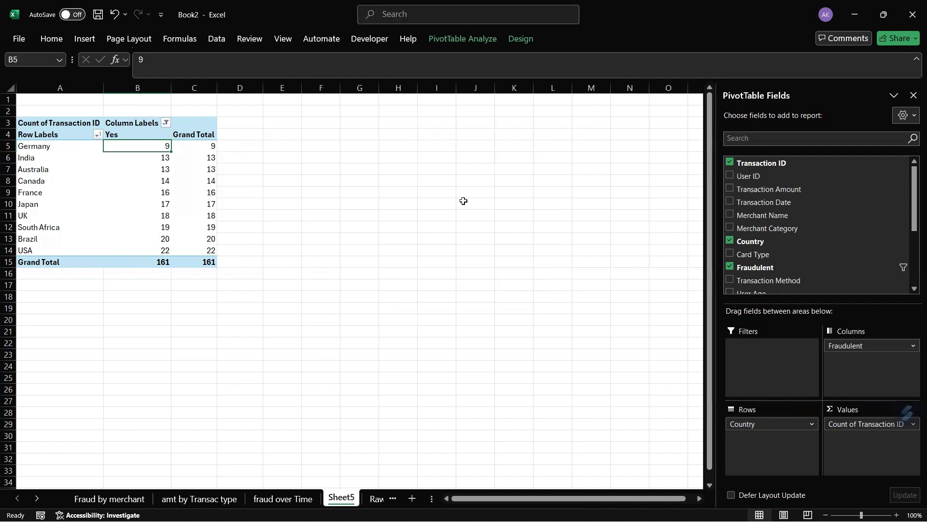
pyautogui.hotkey('ctrl', 'v')
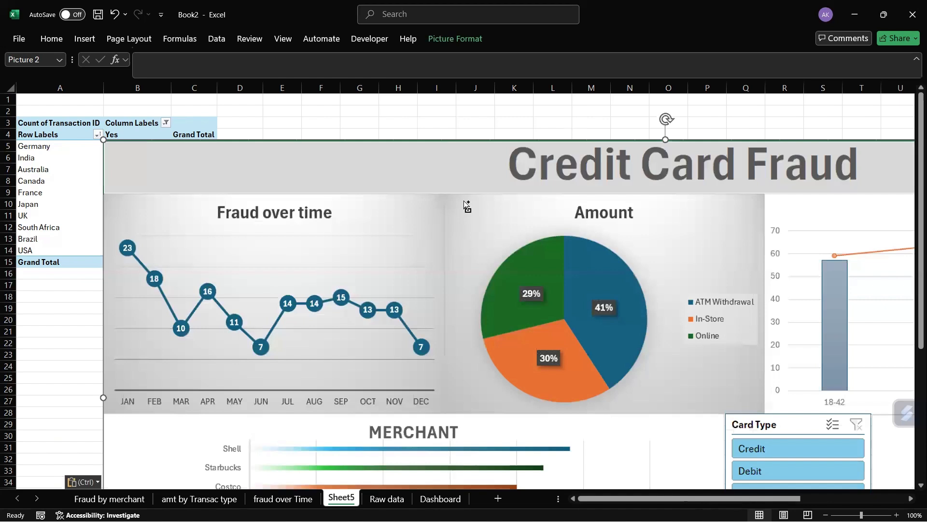
pyautogui.hotkey('ctrl', 'z')
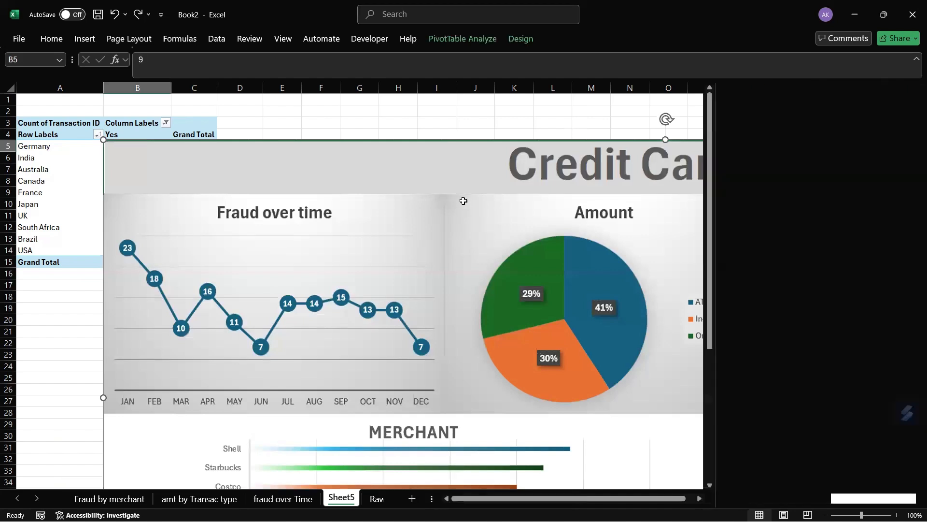
pyautogui.hotkey('ctrl', 'z')
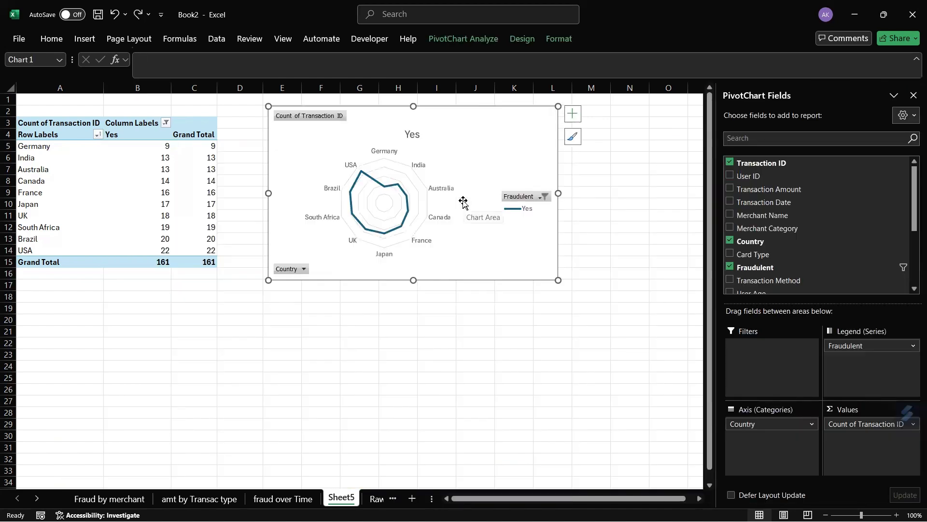
# Step: Change the radar chart's title to Country
pyautogui.click(413, 133)
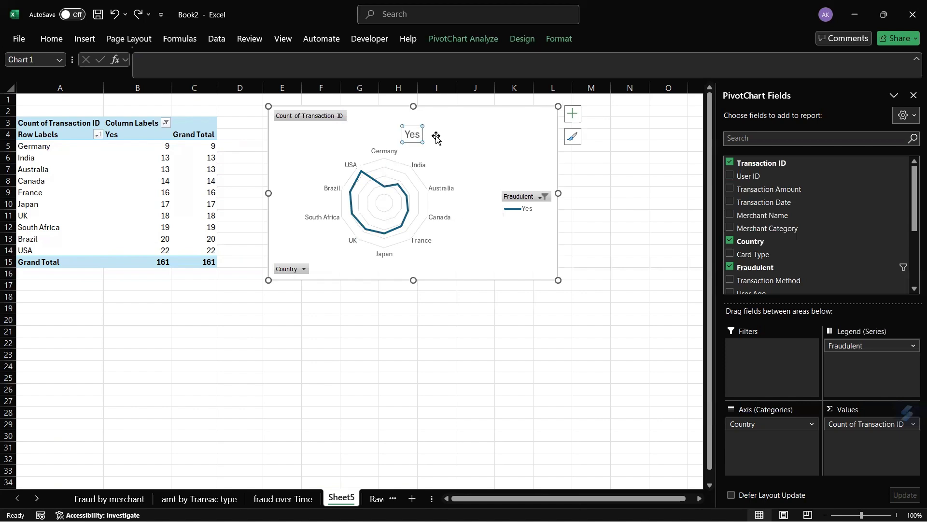
pyautogui.click(414, 134)
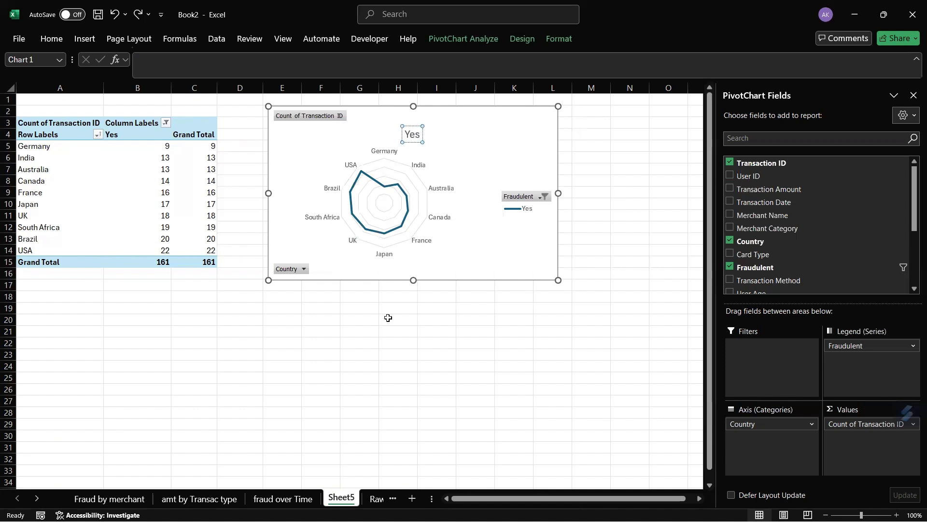
pyautogui.press('BackSpace')
pyautogui.press('BackSpace')
pyautogui.press('BackSpace')
pyautogui.write('Country')
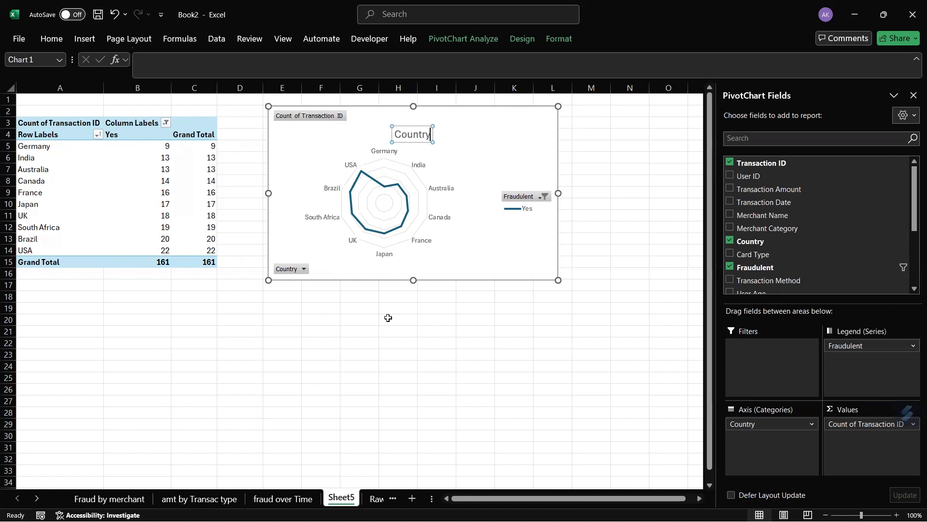
pyautogui.press('Return')
pyautogui.press('BackSpace')
pyautogui.click(428, 332)
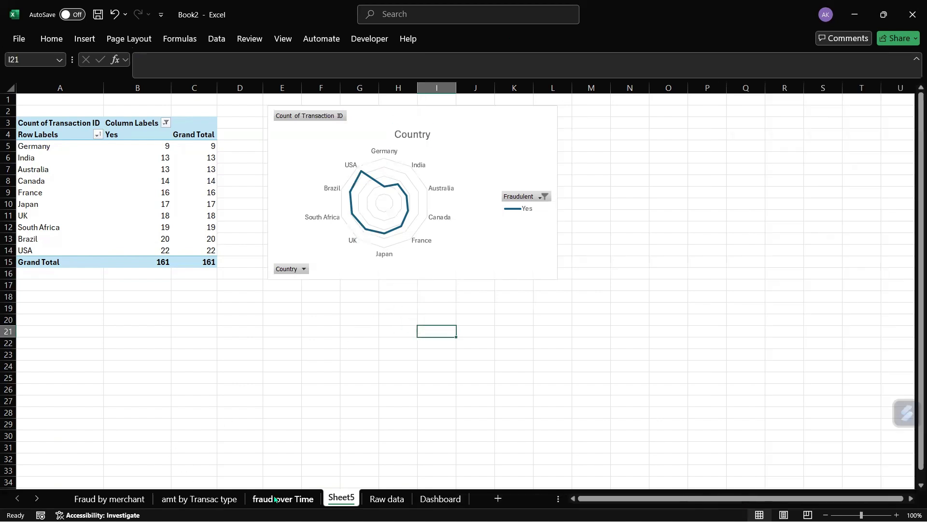
# Step: Rename the Sheet5 worksheet as Country
pyautogui.rightClick(346, 487)
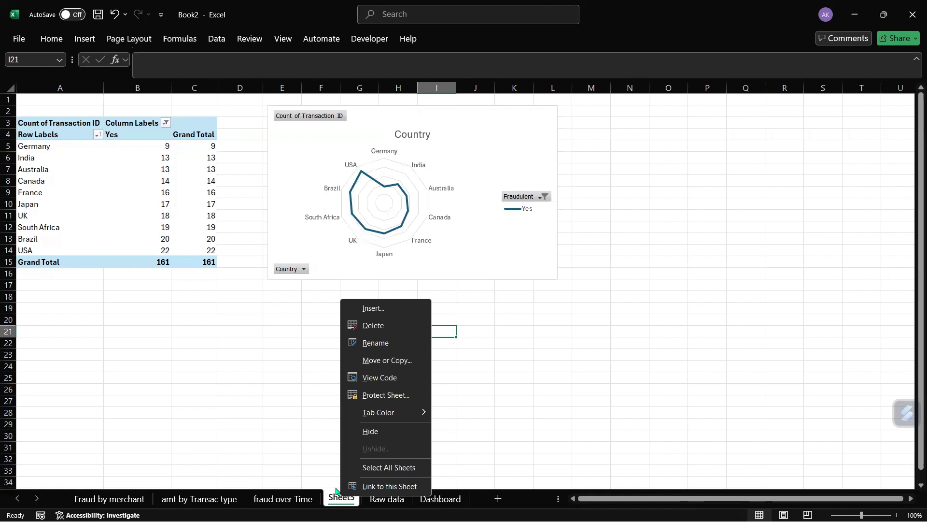
pyautogui.click(360, 342)
pyautogui.write('Country')
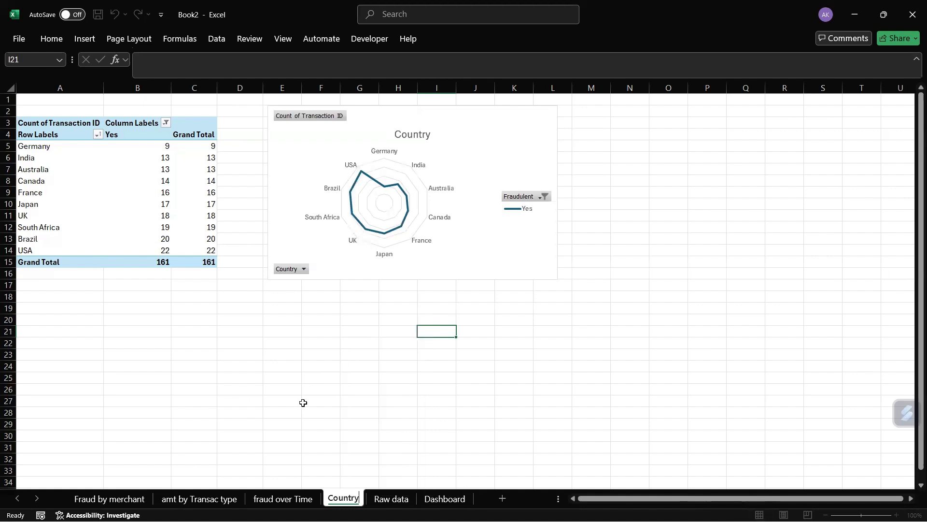
# Step: Insert a PivotTable on a new worksheet from the credit_card_fraud_detection table on the Raw data sheet
pyautogui.click(295, 401)
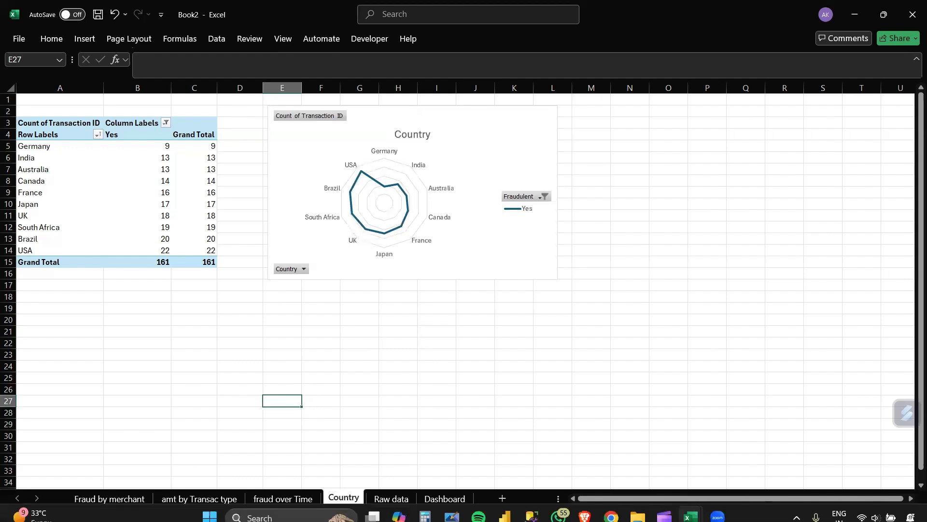
pyautogui.click(392, 498)
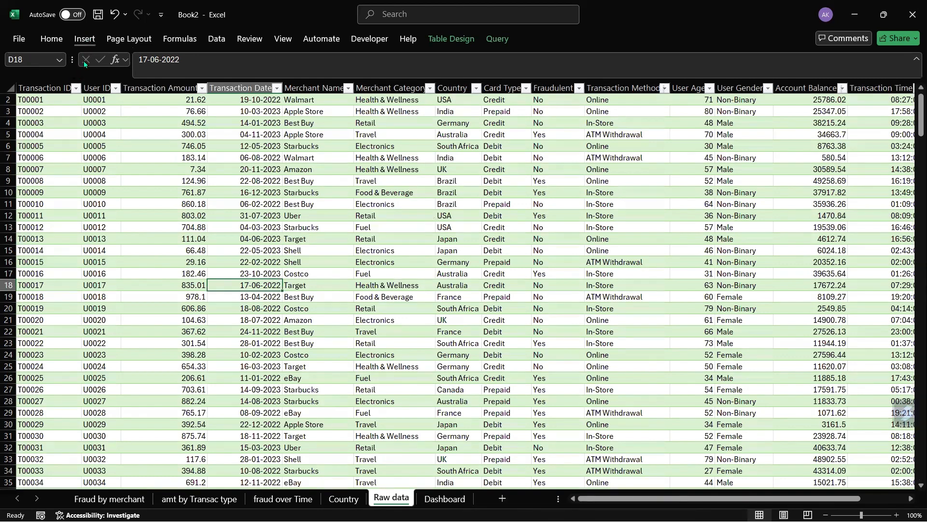
pyautogui.click(46, 90)
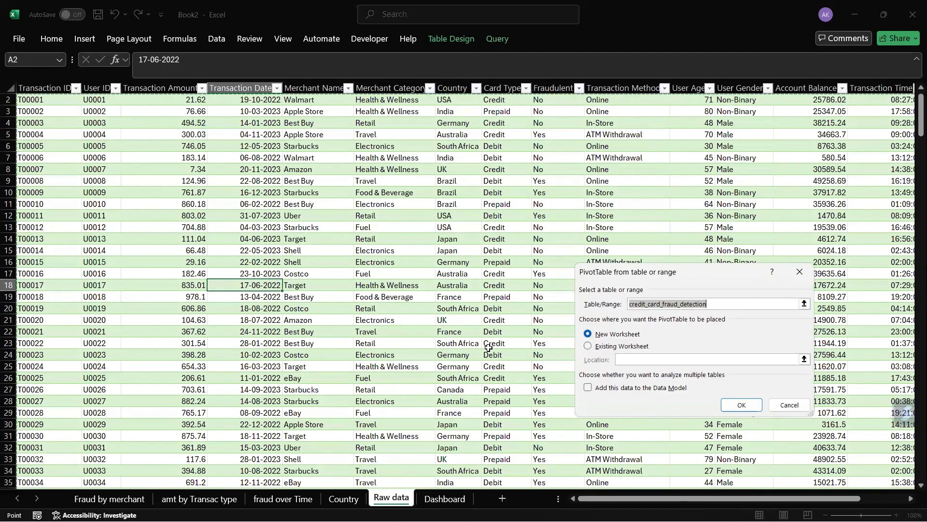
pyautogui.click(740, 406)
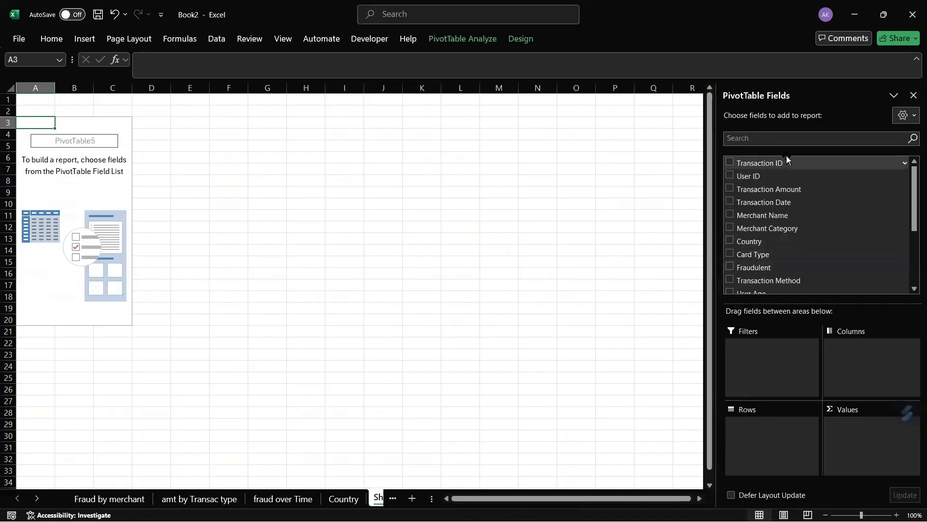
# Step: Lay out the new PivotTable with User Age in rows, Count of Transaction ID as values and Fraudulent in columns
pyautogui.scroll(-3, 797, 240)
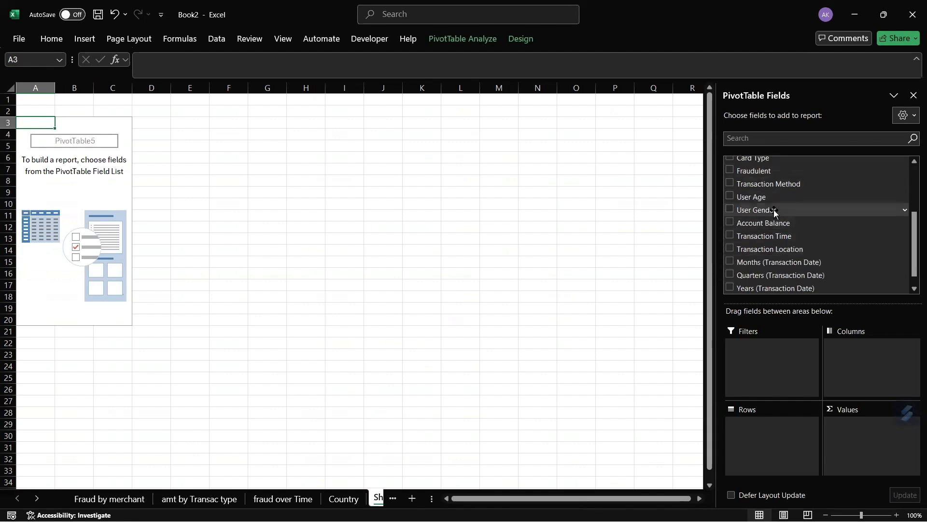
pyautogui.moveTo(776, 197); pyautogui.dragTo(796, 437)
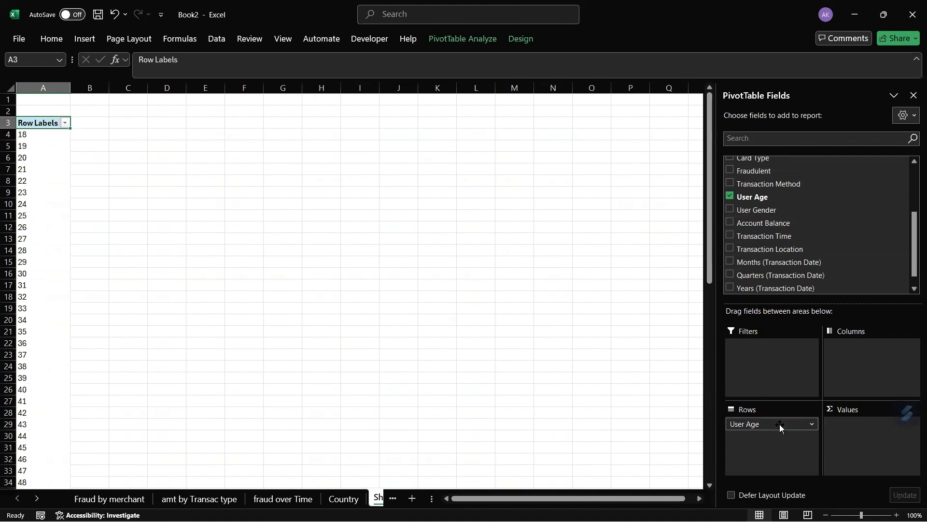
pyautogui.scroll(3, 802, 213)
pyautogui.moveTo(756, 163); pyautogui.dragTo(879, 444)
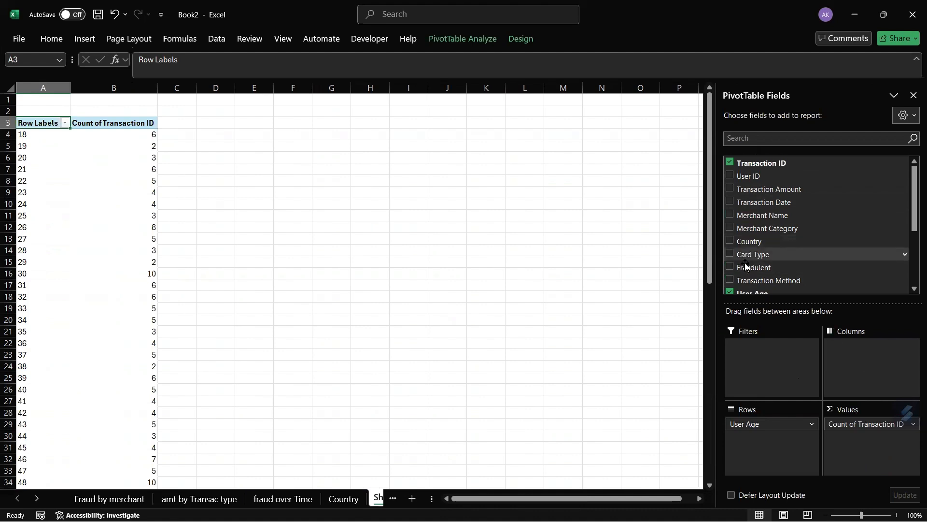
pyautogui.moveTo(743, 268); pyautogui.dragTo(882, 364)
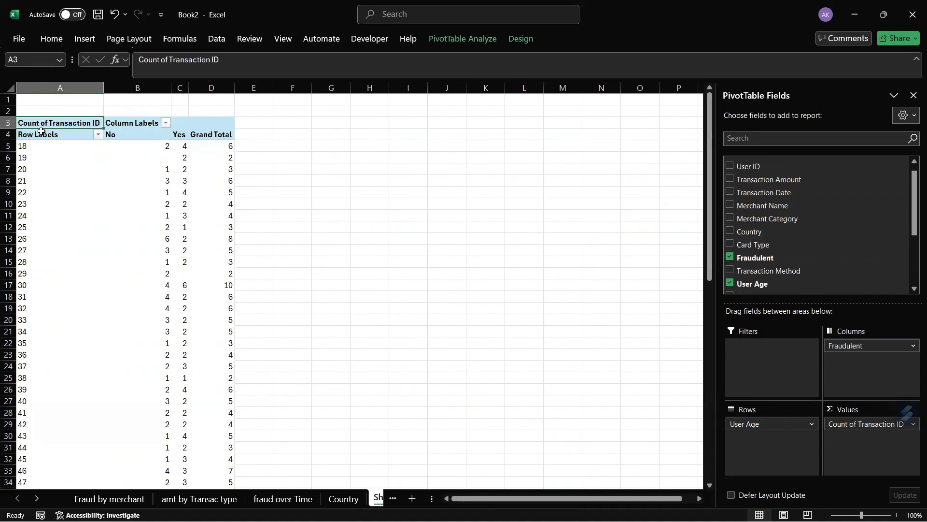
# Step: Group the PivotTable's User Age row labels in intervals of 20, from 18 to 80
pyautogui.scroll(-4, 81, 319)
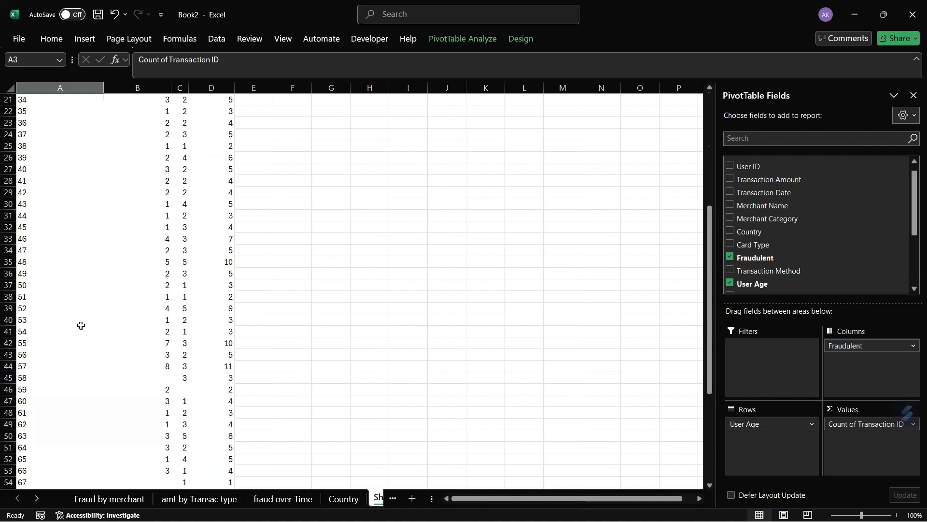
pyautogui.scroll(4, 97, 306)
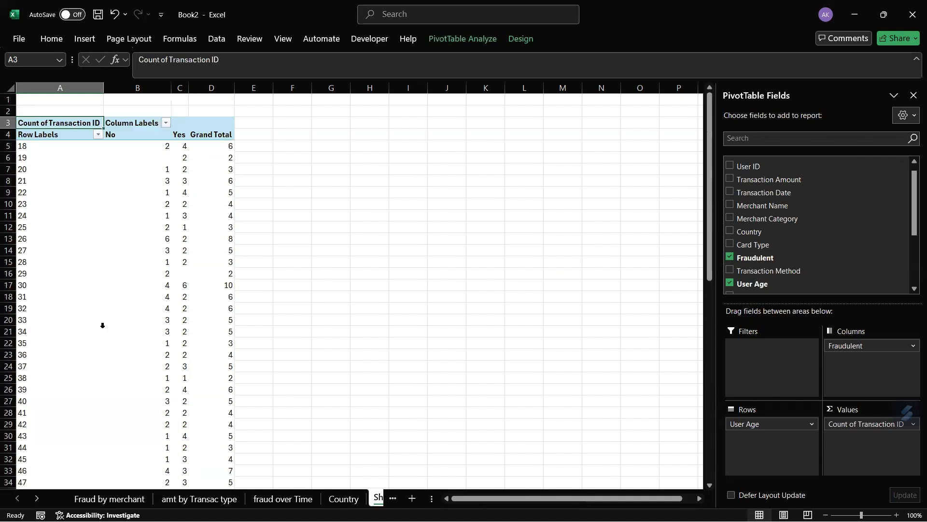
pyautogui.click(30, 284)
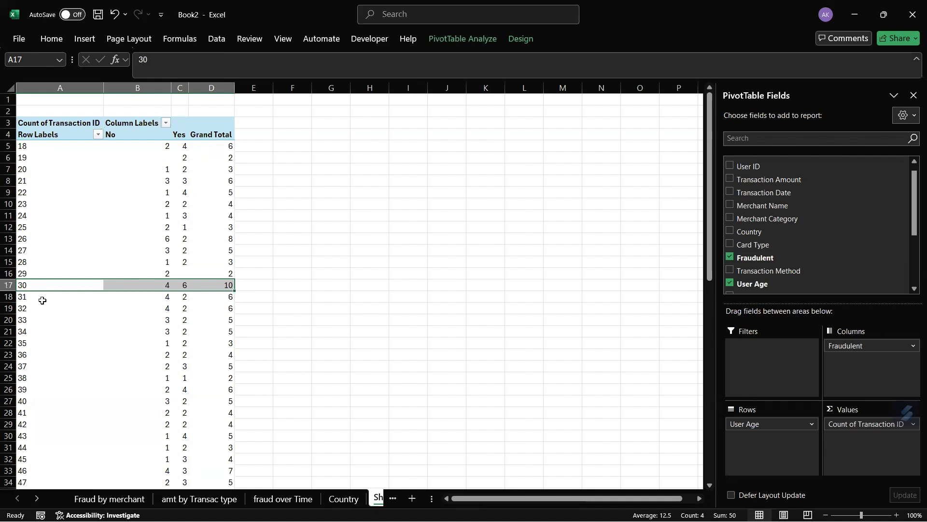
pyautogui.click(30, 315)
pyautogui.click(66, 274)
pyautogui.rightClick(64, 275)
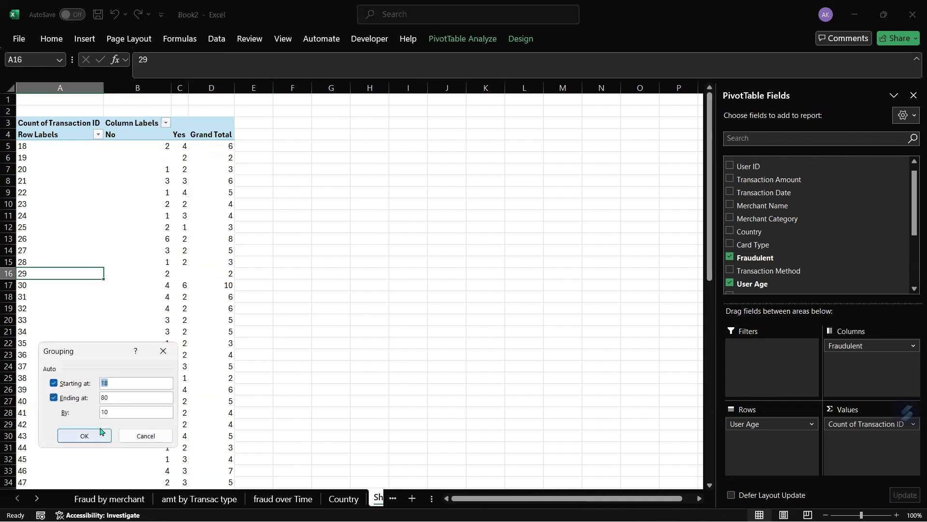
pyautogui.click(122, 411)
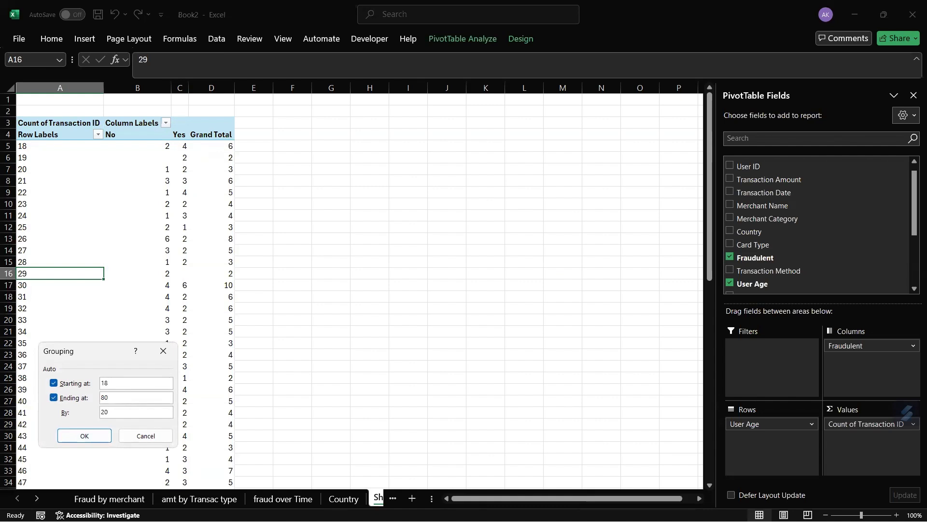
pyautogui.press('Return')
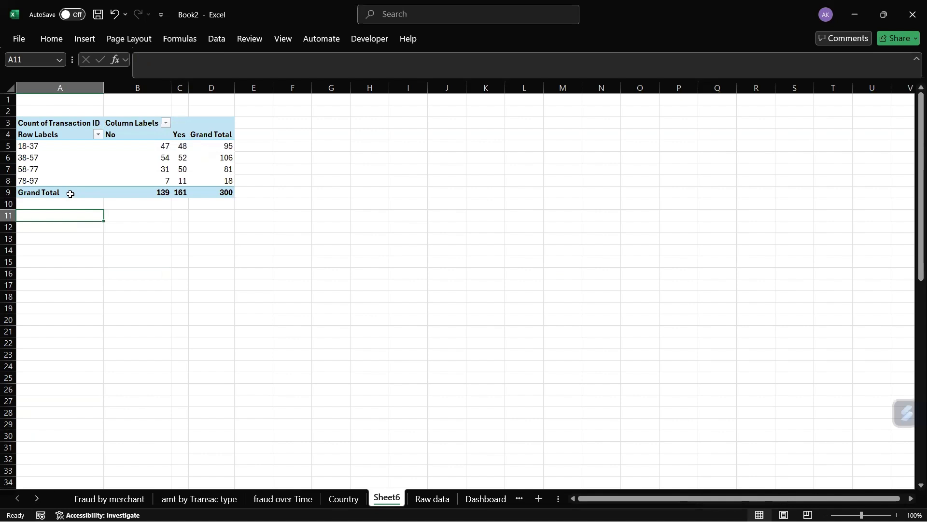
# Step: Insert a clustered column and line combo PivotChart from the age PivotTable and place it beside the table
pyautogui.moveTo(53, 180); pyautogui.dragTo(48, 146)
pyautogui.click(61, 229)
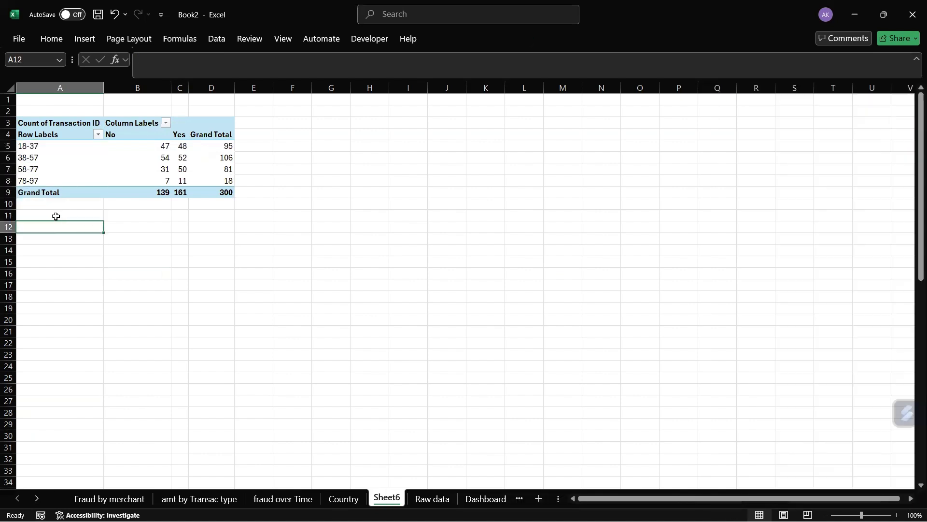
pyautogui.click(61, 164)
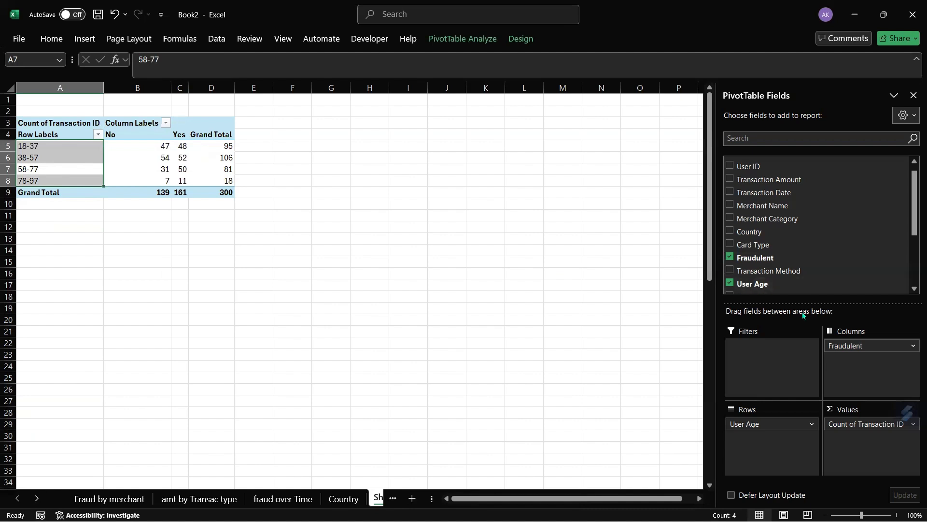
pyautogui.click(147, 159)
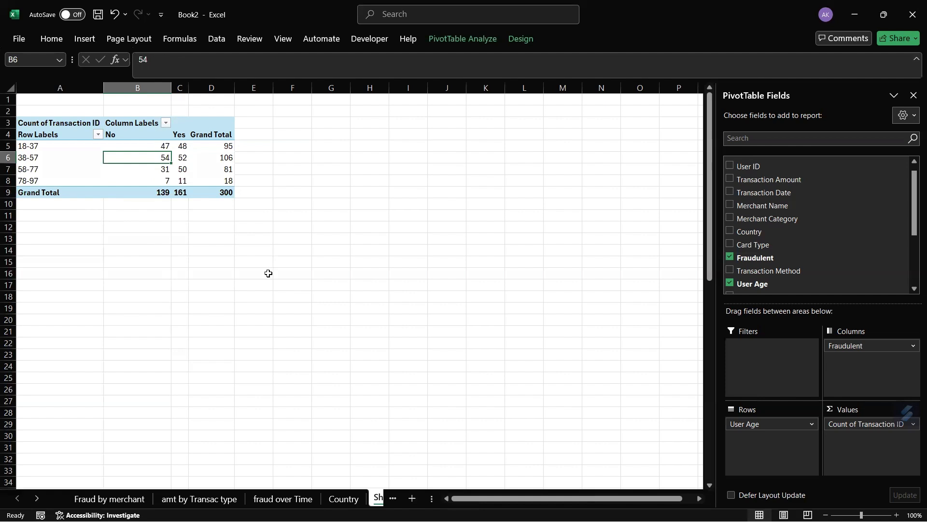
pyautogui.click(85, 39)
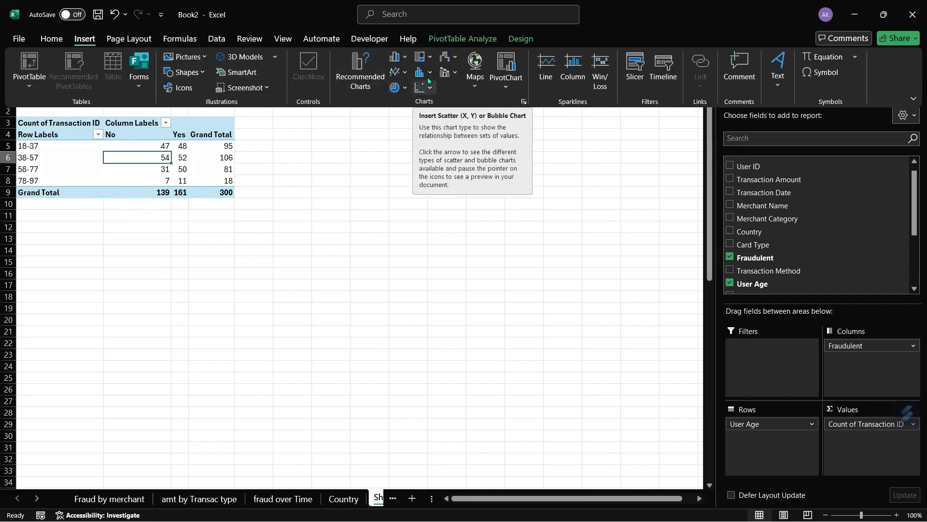
pyautogui.click(456, 73)
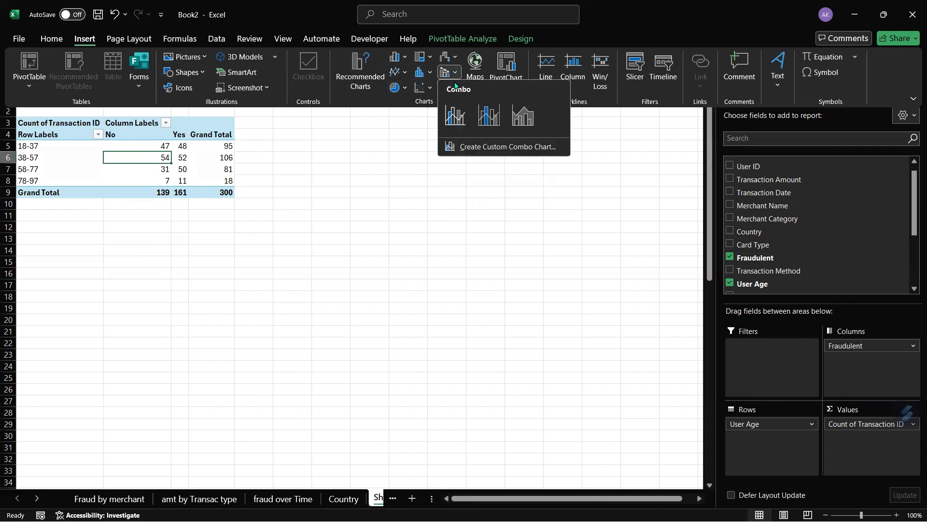
pyautogui.click(451, 115)
pyautogui.moveTo(437, 221); pyautogui.dragTo(502, 181)
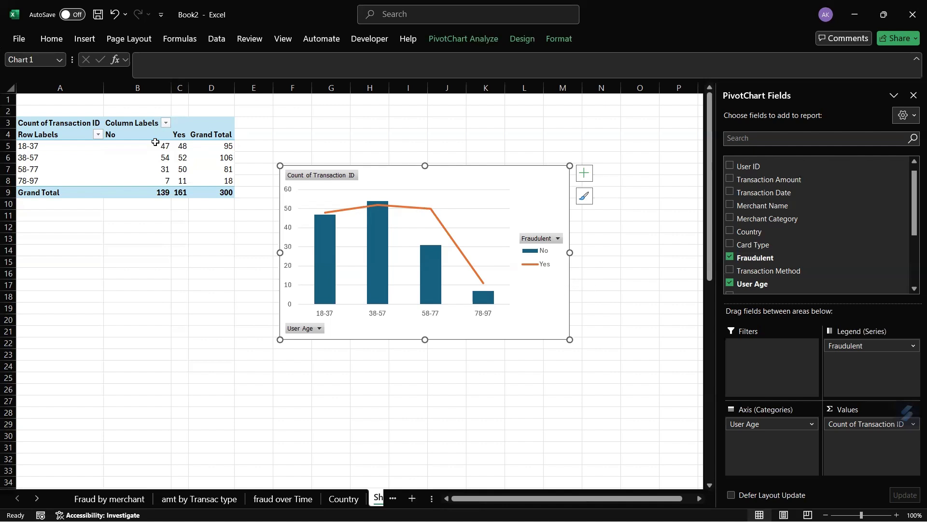
pyautogui.moveTo(323, 301)
pyautogui.moveTo(435, 260)
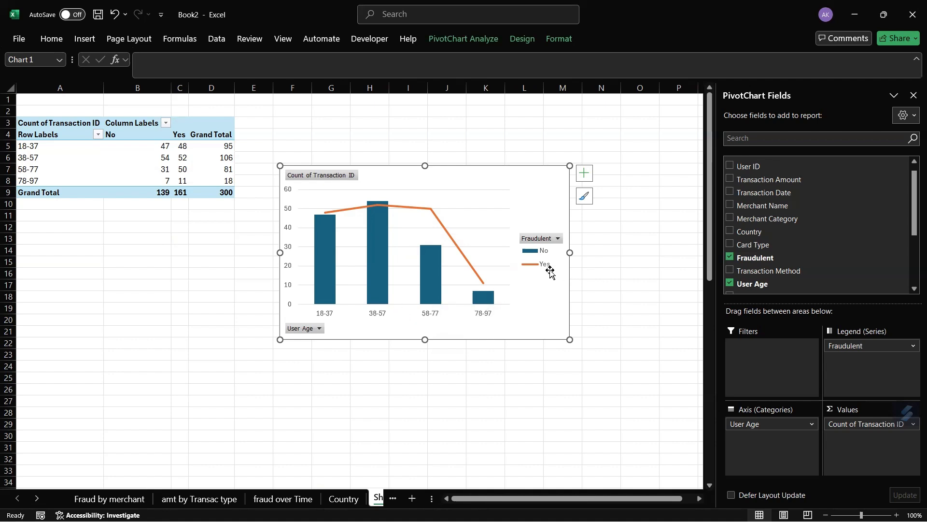
pyautogui.moveTo(516, 182); pyautogui.dragTo(573, 142)
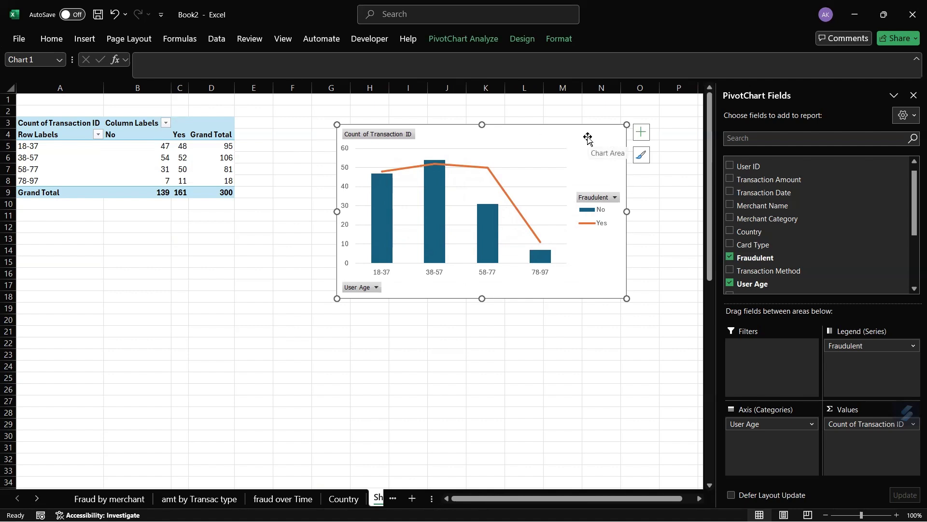
# Step: Copy the Time line chart from the fraud over Time sheet and paste it at A1 of the Dashboard sheet
pyautogui.click(392, 499)
pyautogui.click(388, 499)
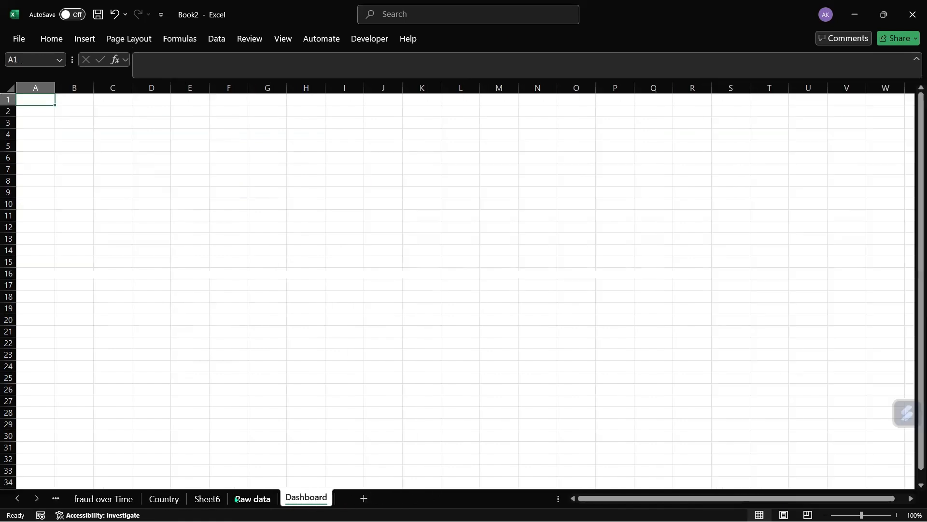
pyautogui.click(88, 502)
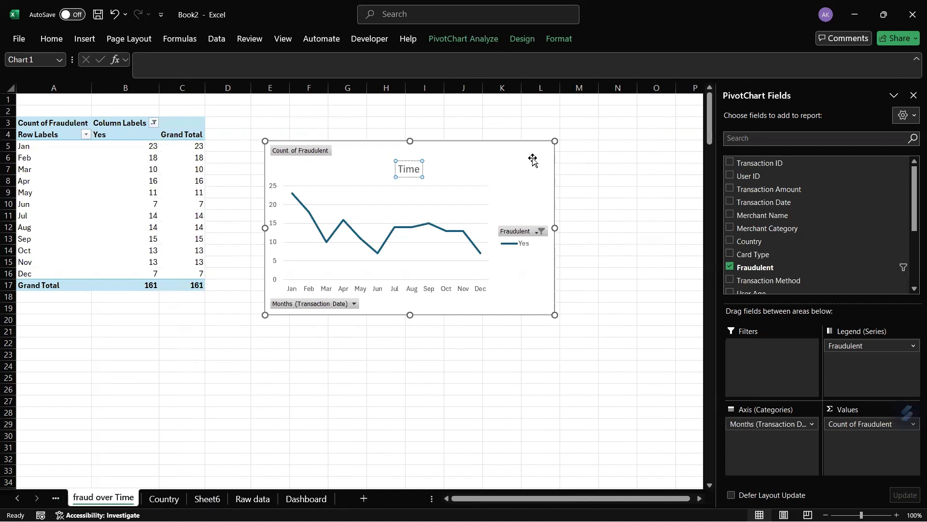
pyautogui.click(502, 159)
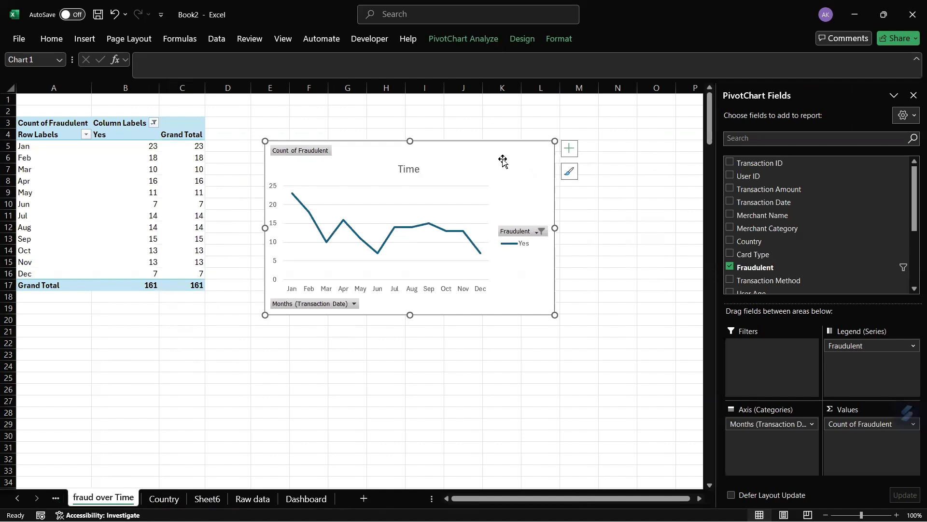
pyautogui.click(305, 499)
pyautogui.hotkey('ctrl', 'v')
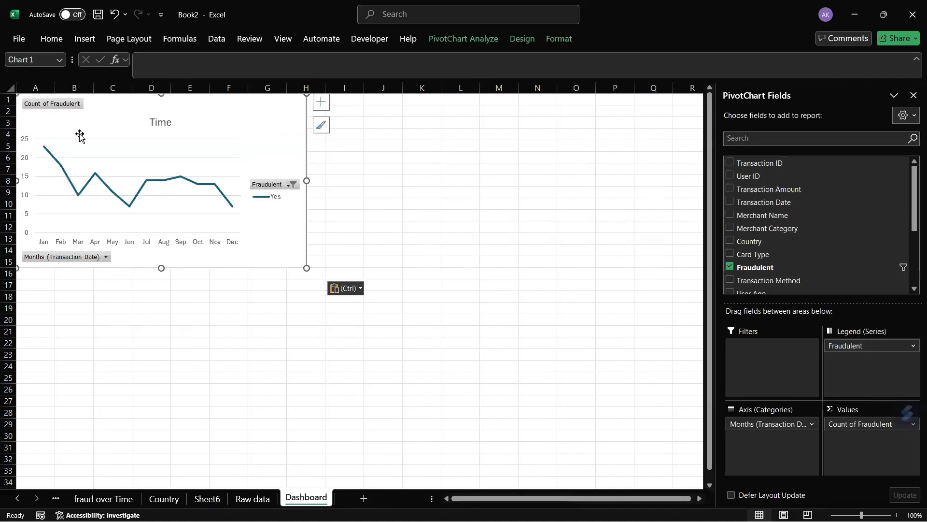
# Step: Rename the Sheet6 worksheet as Age
pyautogui.click(208, 499)
pyautogui.rightClick(208, 501)
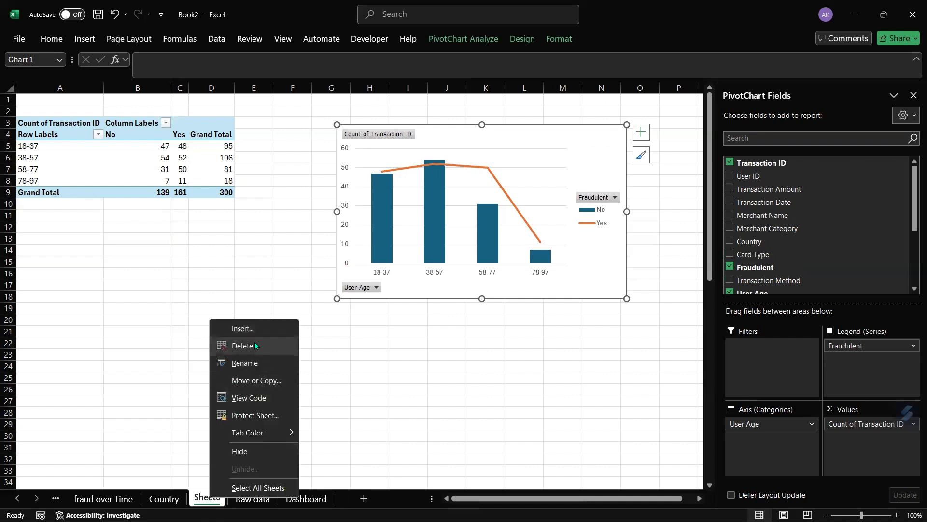
pyautogui.click(246, 364)
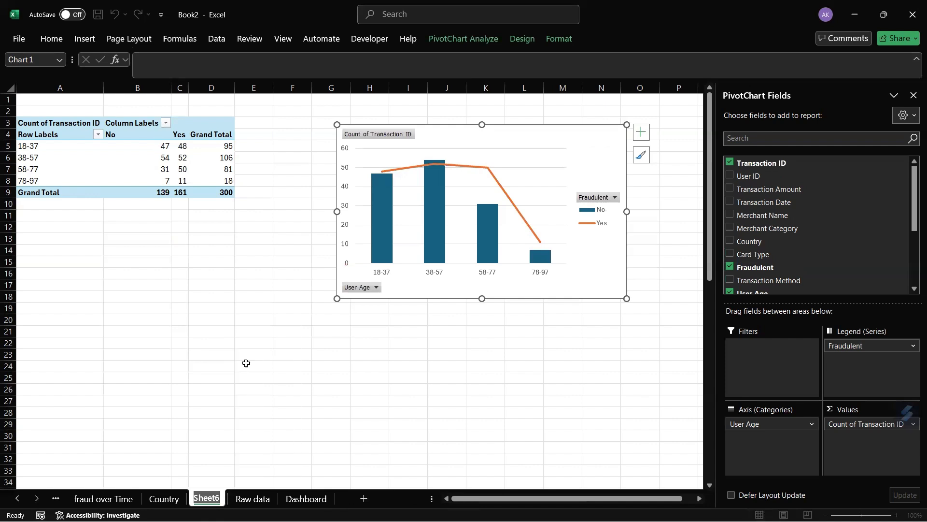
pyautogui.write('Age')
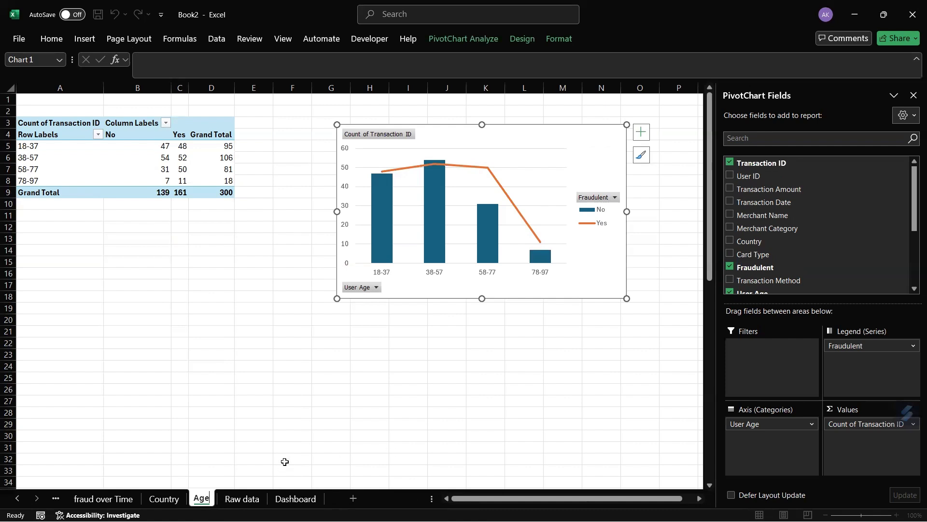
# Step: Copy the age combo chart from the Age sheet and paste it at cell O1 of the Dashboard sheet
pyautogui.rightClick(581, 141)
pyautogui.click(619, 166)
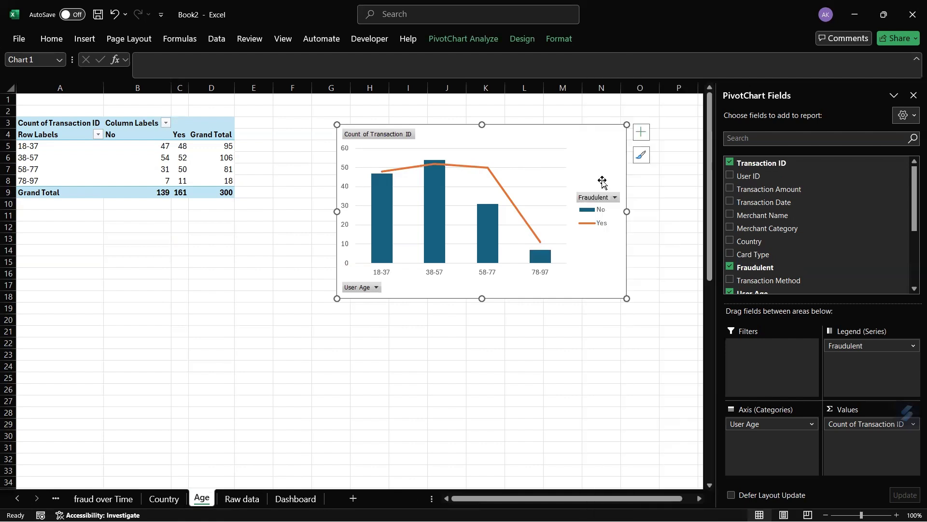
pyautogui.click(292, 499)
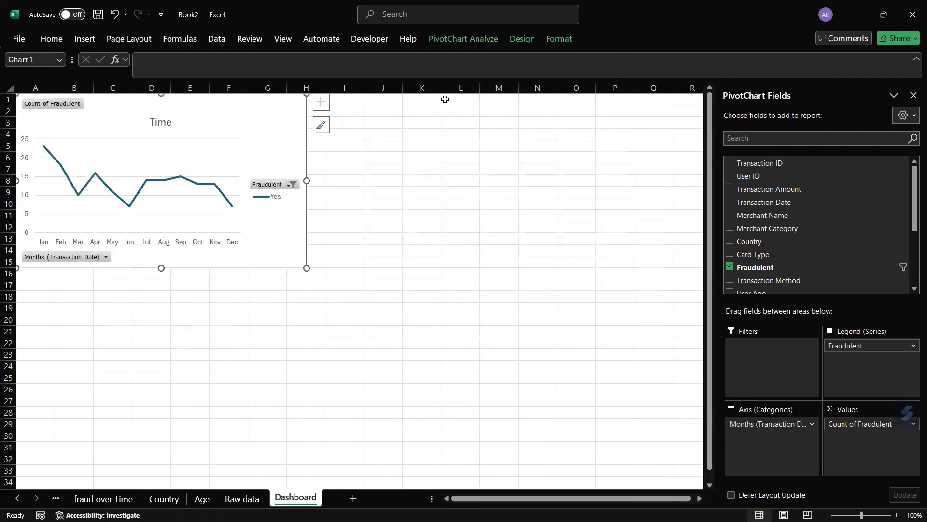
pyautogui.click(561, 103)
pyautogui.hotkey('ctrl', 'v')
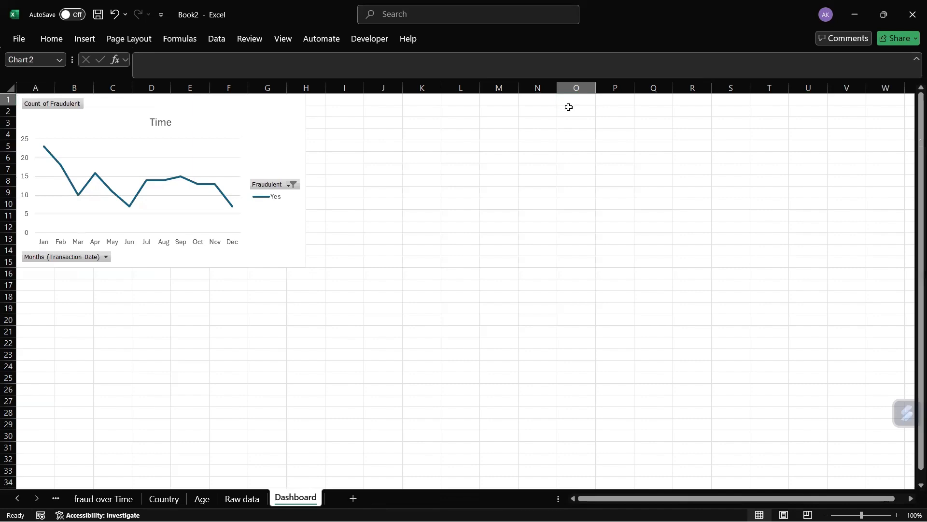
pyautogui.click(230, 499)
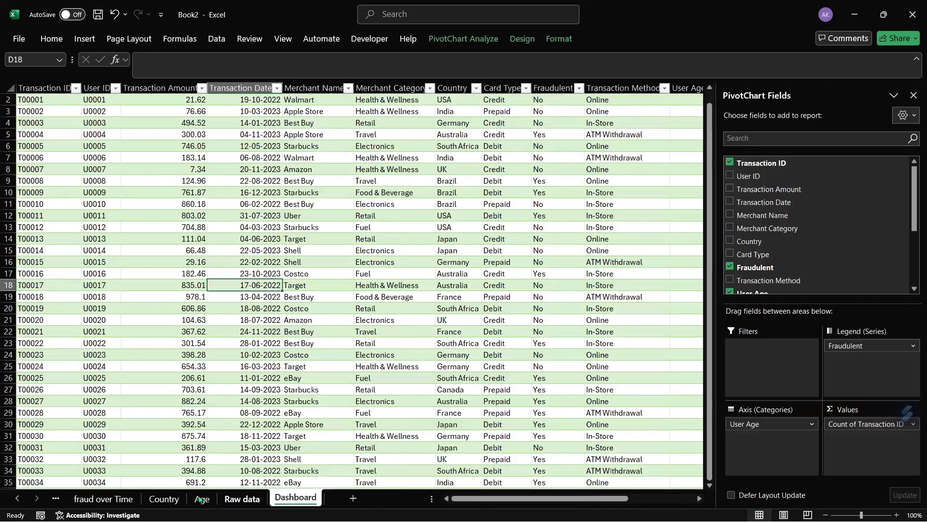
pyautogui.click(130, 499)
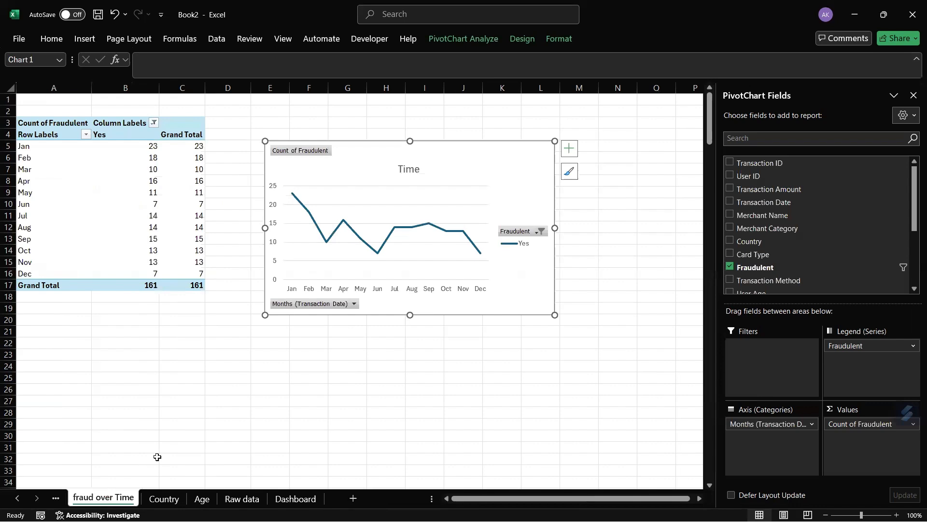
pyautogui.click(295, 498)
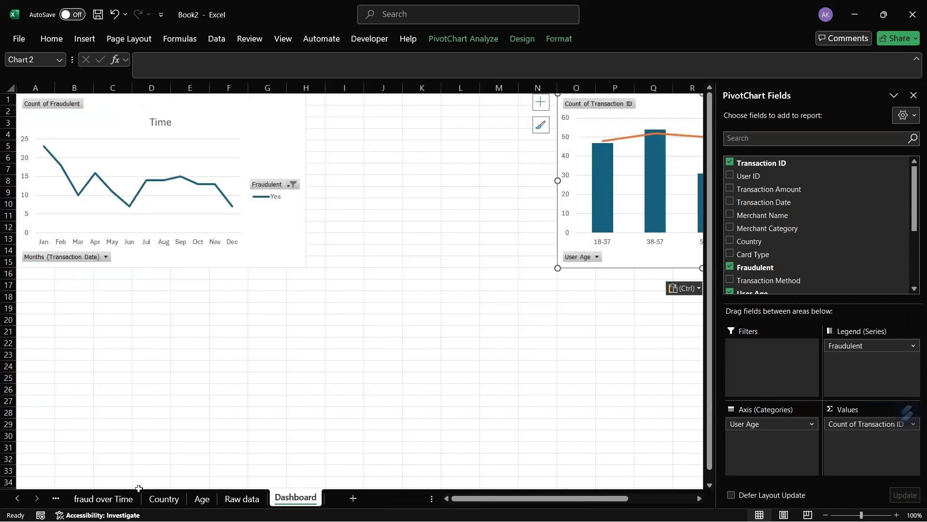
# Step: Copy the Country radar chart from the Country sheet and paste it at cell I21 of the Dashboard sheet
pyautogui.click(103, 498)
pyautogui.click(163, 498)
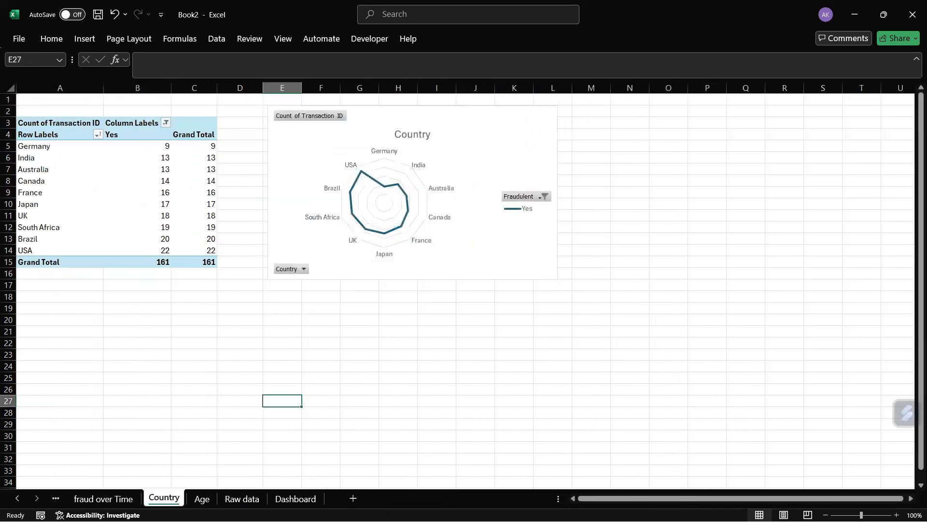
pyautogui.rightClick(506, 123)
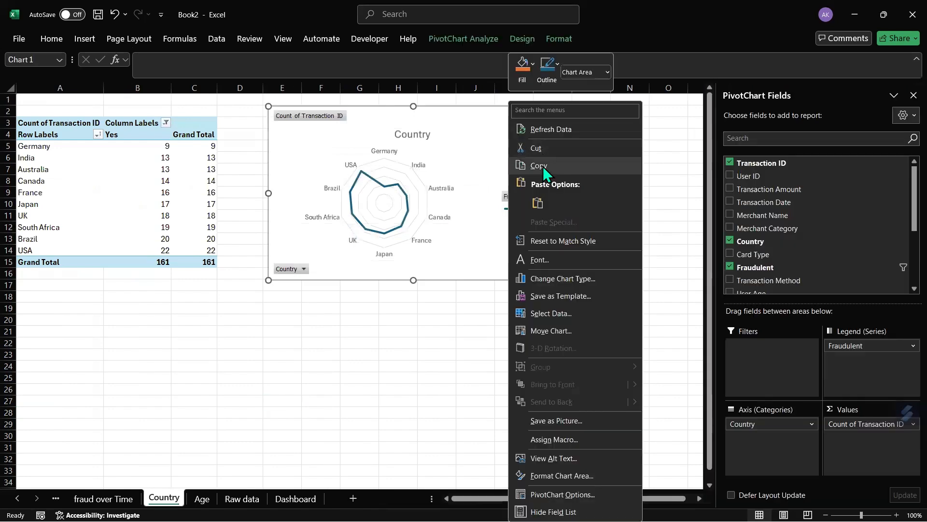
pyautogui.click(539, 166)
pyautogui.click(295, 498)
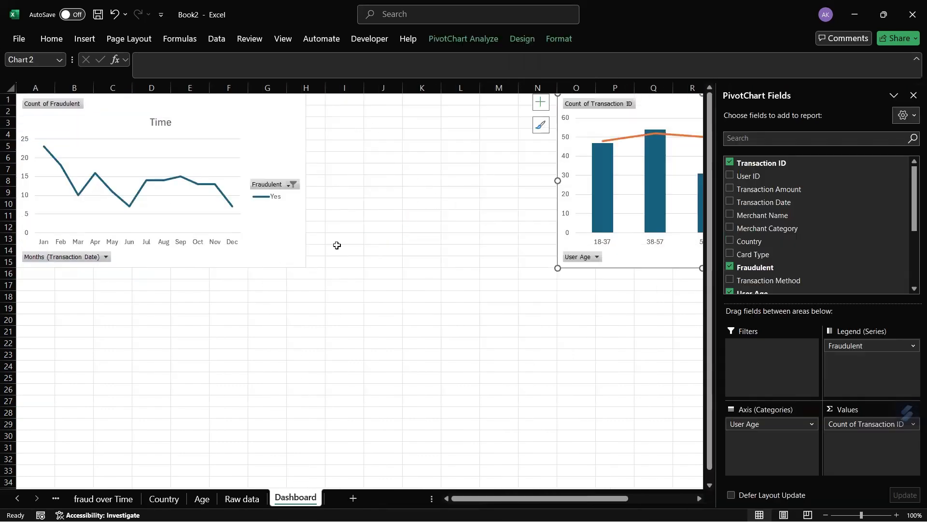
pyautogui.click(333, 332)
pyautogui.hotkey('ctrl', 'v')
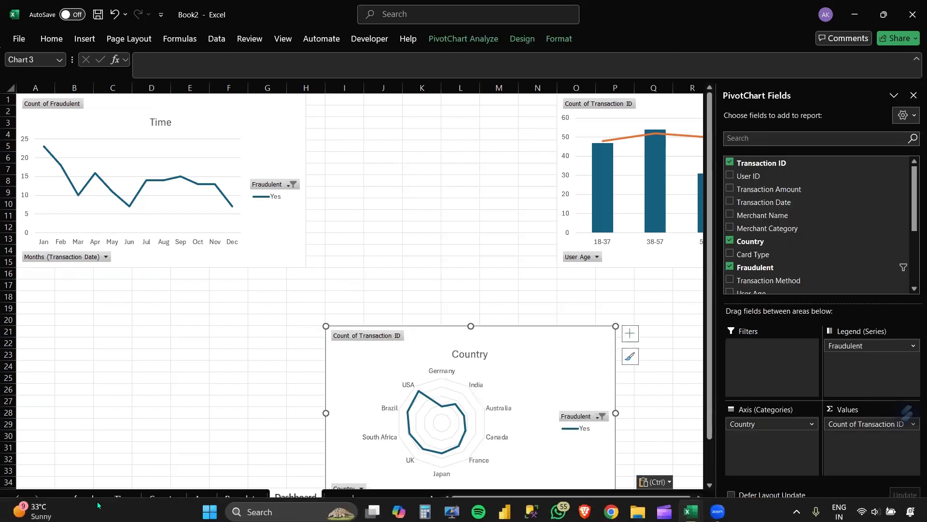
# Step: Copy the Transaction Type pie chart from the amt by Transac type sheet and place it between the Time and age charts on the Dashboard sheet
pyautogui.click(55, 498)
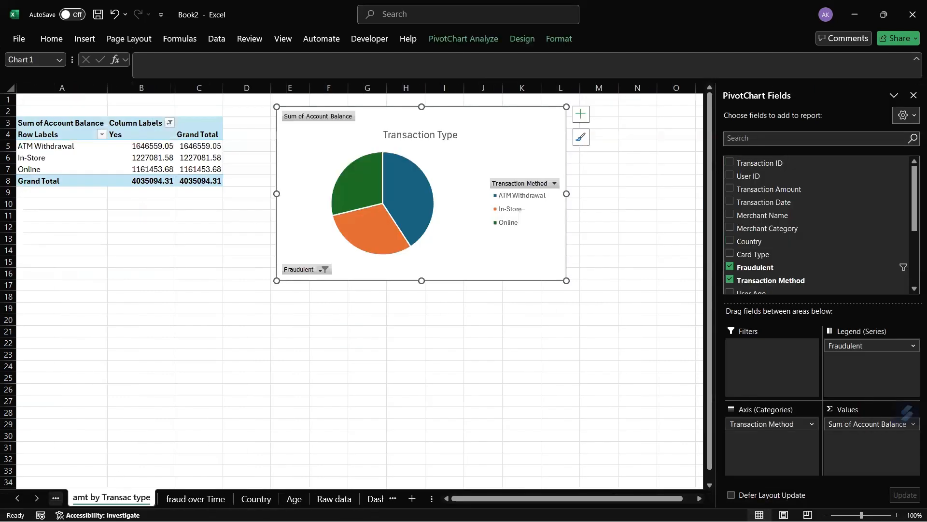
pyautogui.rightClick(130, 498)
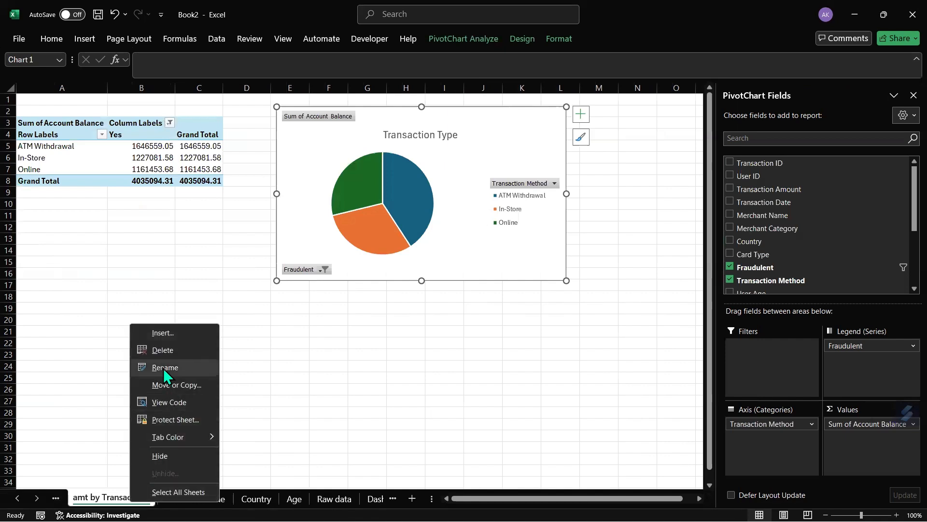
pyautogui.click(87, 421)
pyautogui.rightClick(481, 145)
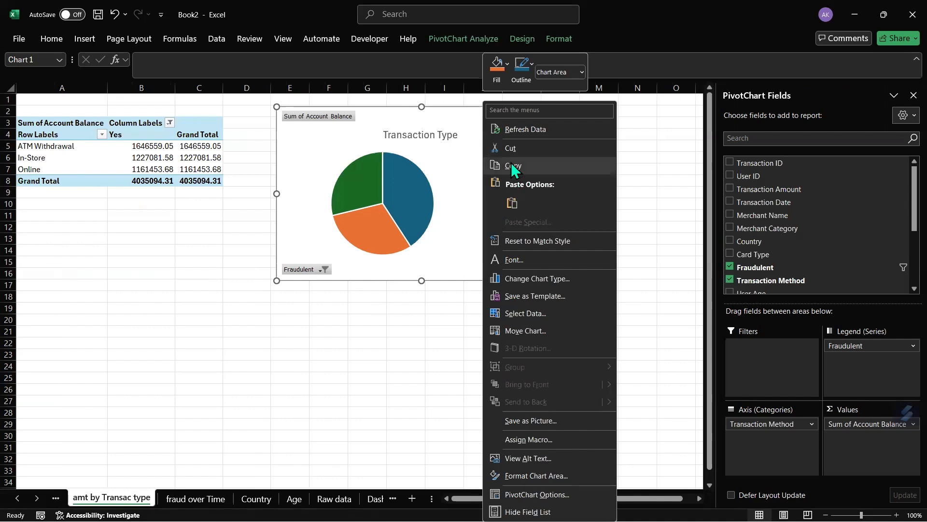
pyautogui.click(511, 162)
pyautogui.click(375, 498)
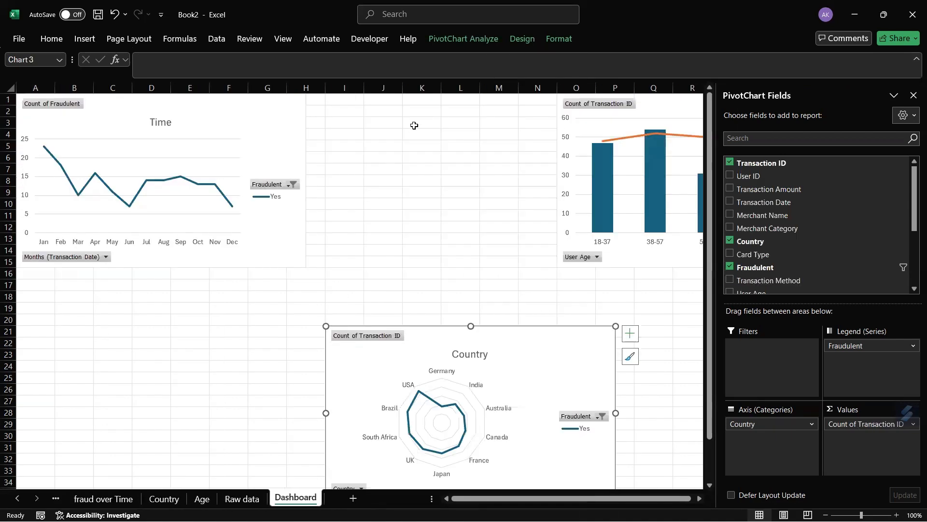
pyautogui.click(344, 107)
pyautogui.hotkey('ctrl', 'v')
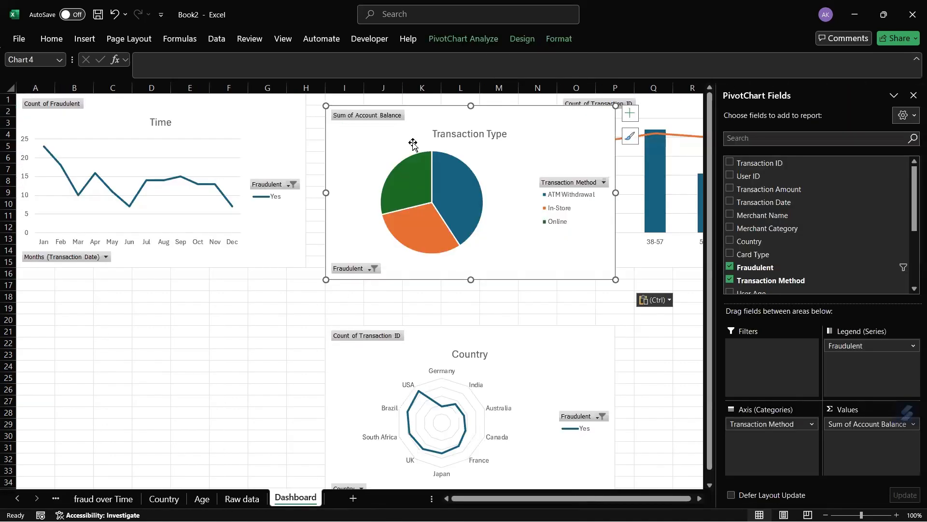
pyautogui.moveTo(530, 120); pyautogui.dragTo(504, 112)
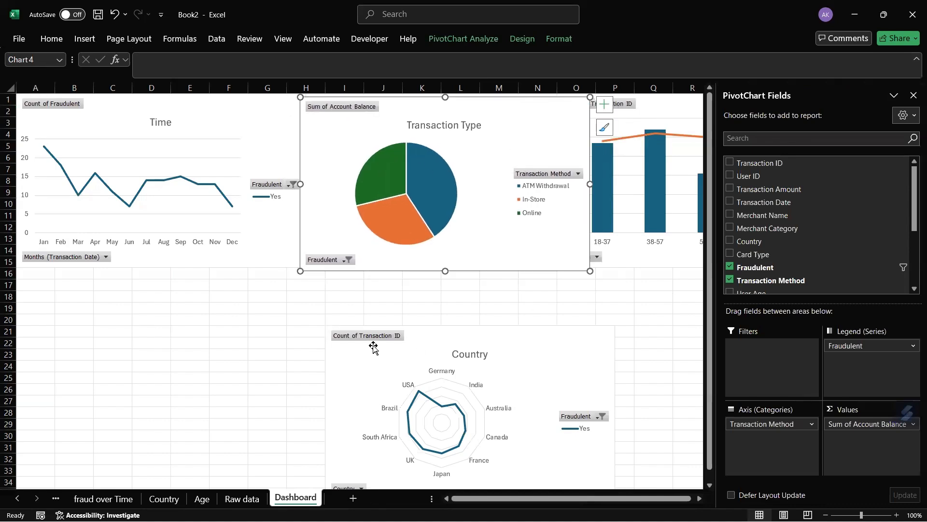
pyautogui.click(57, 498)
pyautogui.click(185, 500)
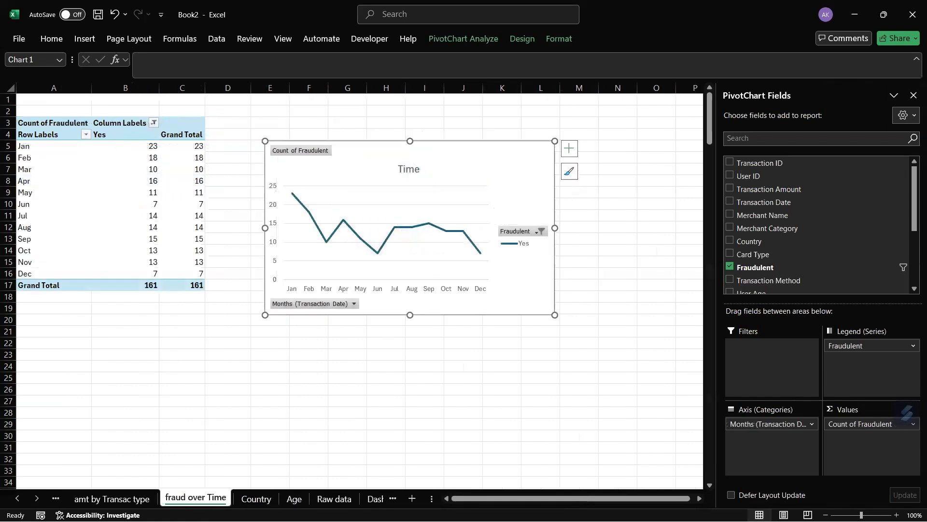
pyautogui.hotkey('ctrl', 'pagedown')
pyautogui.hotkey('ctrl', 'pagedown')
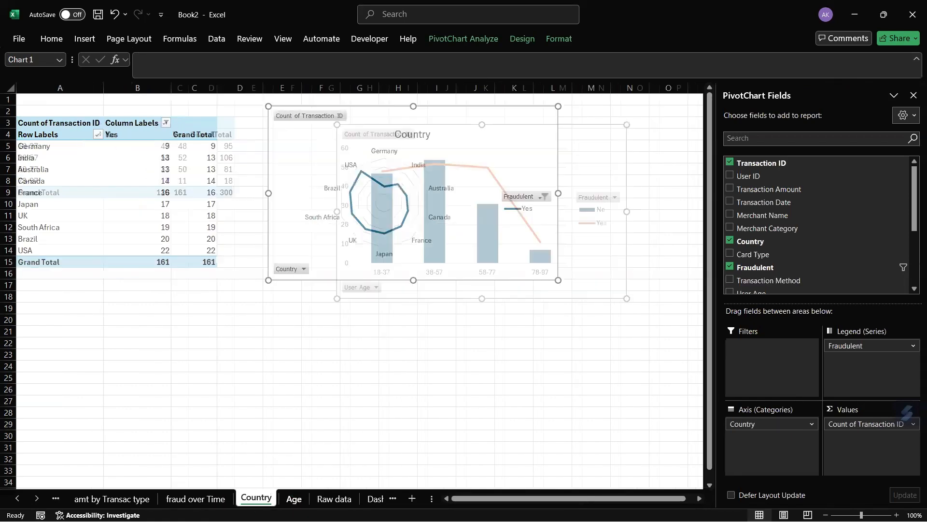
pyautogui.hotkey('ctrl', 'pagedown')
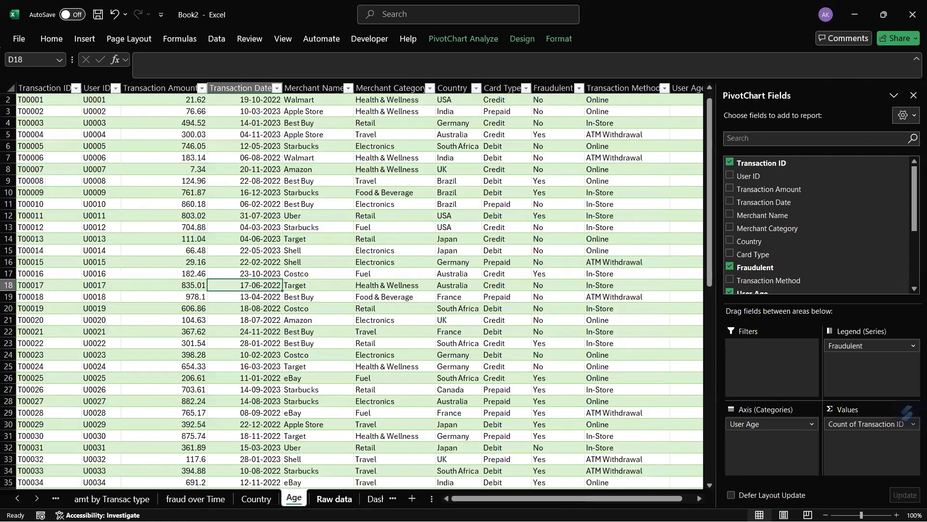
pyautogui.hotkey('ctrl', 'pagedown')
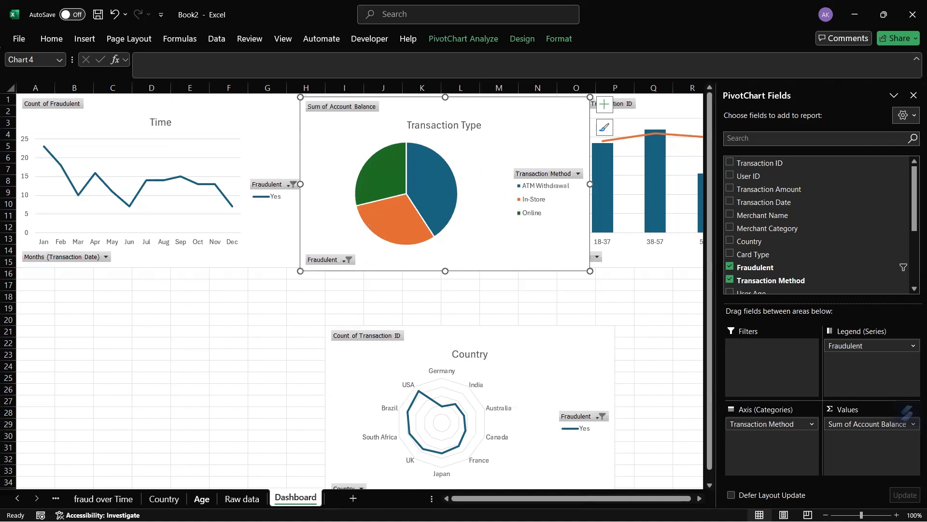
# Step: Copy the Merchant bar chart from the Fraud by merchant sheet
pyautogui.hotkey('ctrl', 'pageup')
pyautogui.hotkey('ctrl', 'pageup')
pyautogui.hotkey('ctrl', 'pageup')
pyautogui.hotkey('ctrl', 'pageup')
pyautogui.hotkey('ctrl', 'pageup')
pyautogui.hotkey('ctrl', 'pageup')
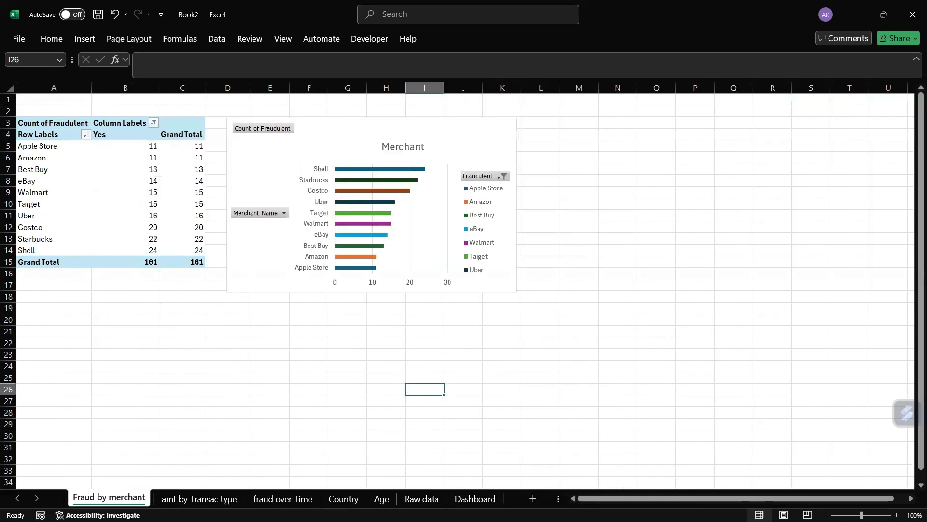
pyautogui.click(466, 145)
pyautogui.rightClick(465, 145)
pyautogui.click(500, 166)
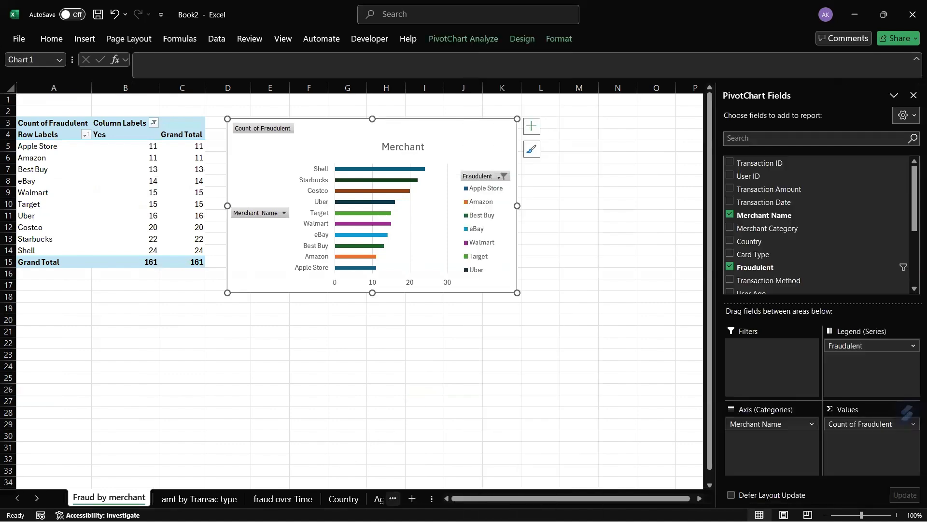
# Step: Paste the Merchant chart below the Time chart on the Dashboard sheet and move the Country chart up beside it
pyautogui.click(393, 498)
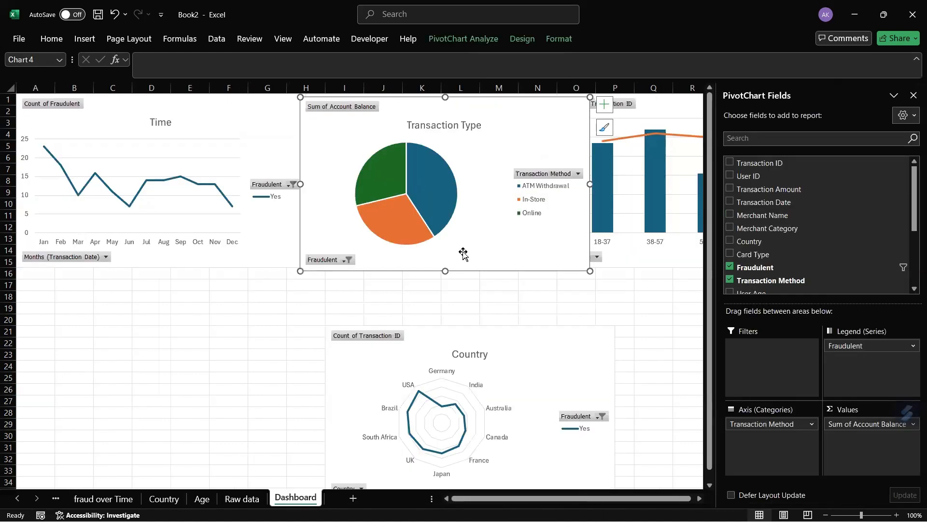
pyautogui.moveTo(47, 317); pyautogui.dragTo(50, 304)
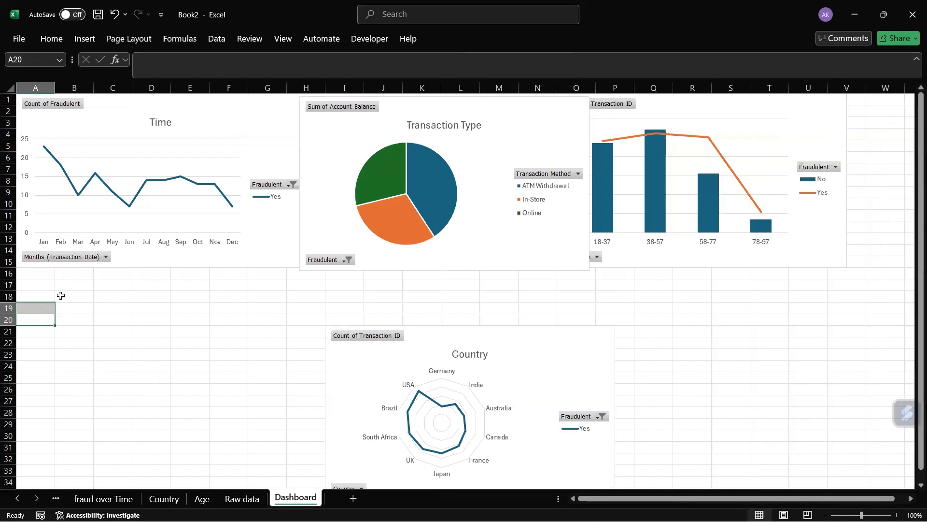
pyautogui.hotkey('ctrl', 'v')
pyautogui.moveTo(234, 321); pyautogui.dragTo(239, 295)
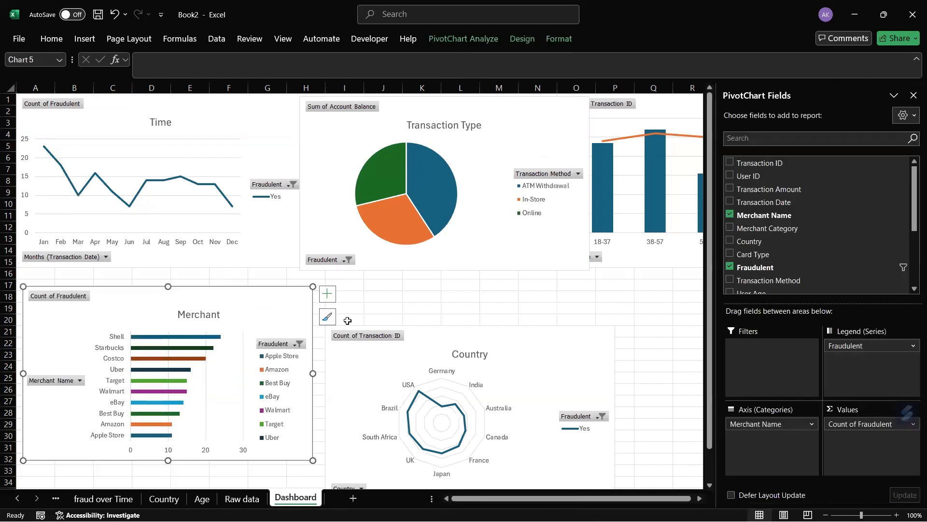
pyautogui.moveTo(458, 341); pyautogui.dragTo(453, 302)
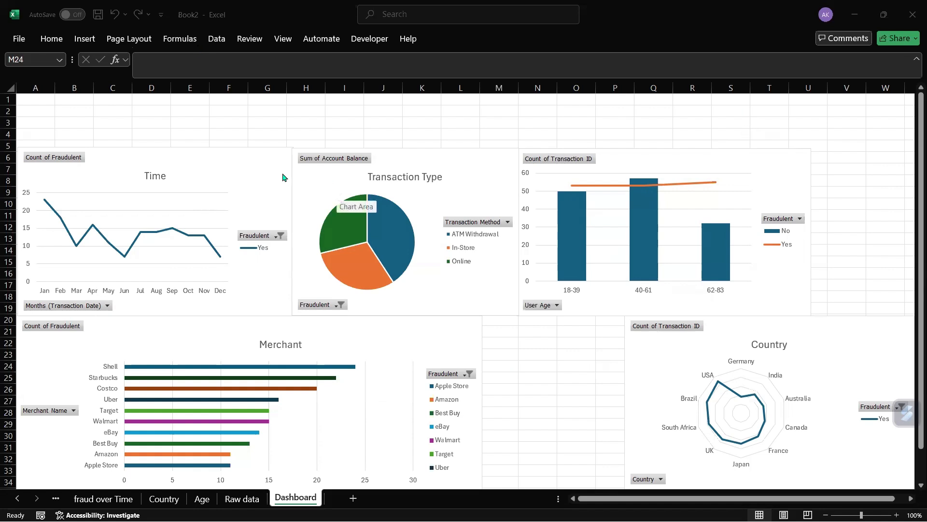
# Step: Insert Country and Card Type slicers from the Time chart, placing Country beside the age chart and Card Type between the Merchant and Country charts
pyautogui.click(262, 174)
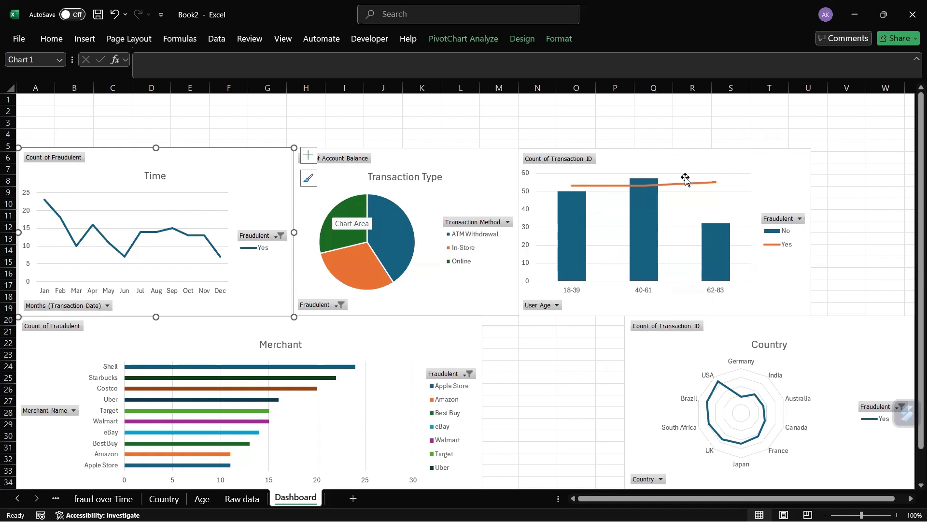
pyautogui.click(466, 38)
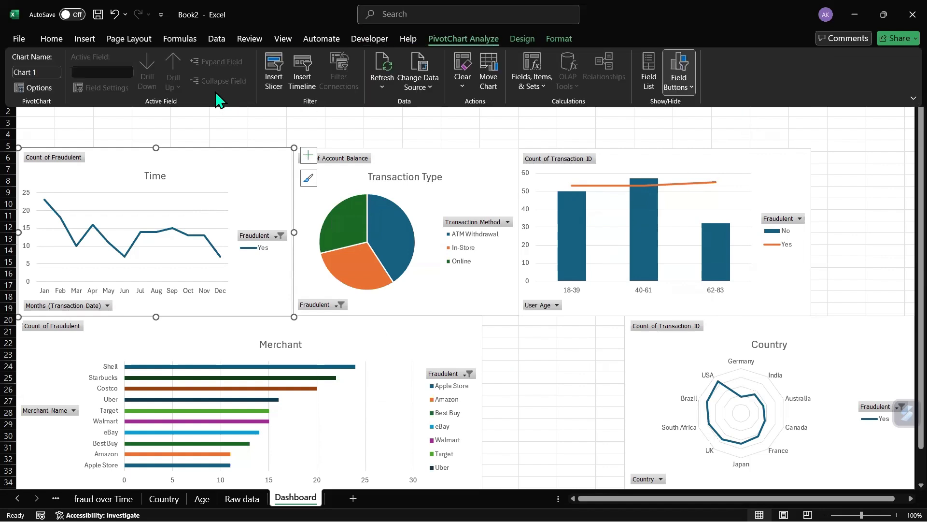
pyautogui.click(279, 70)
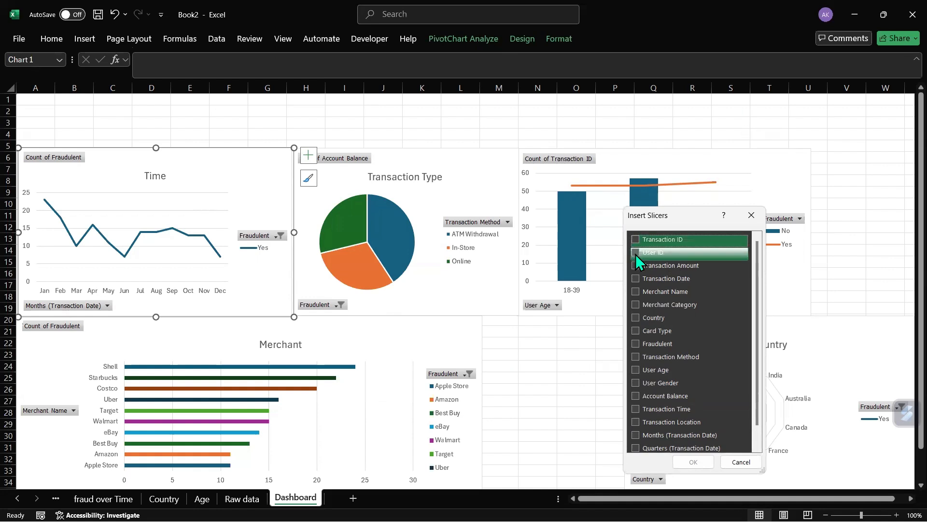
pyautogui.click(648, 317)
pyautogui.click(648, 330)
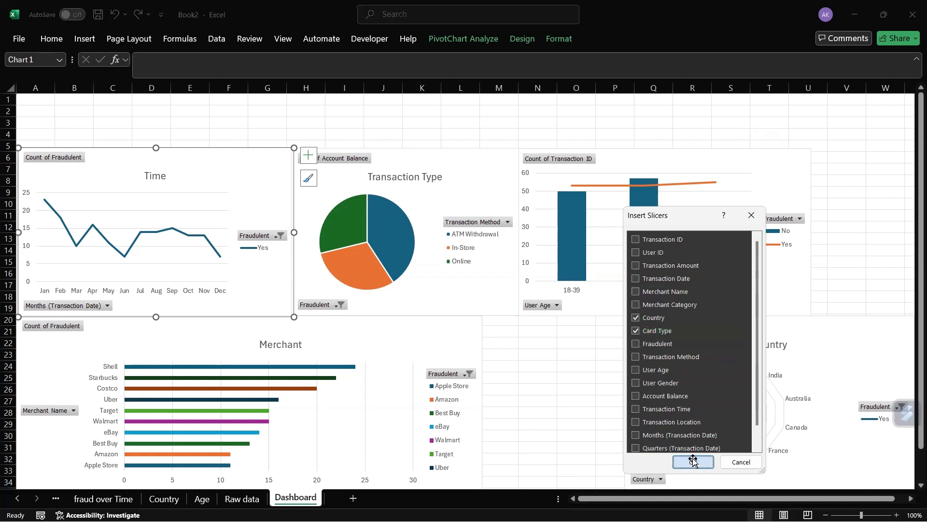
pyautogui.click(696, 462)
pyautogui.moveTo(513, 344); pyautogui.dragTo(597, 437)
pyautogui.moveTo(448, 206); pyautogui.dragTo(861, 156)
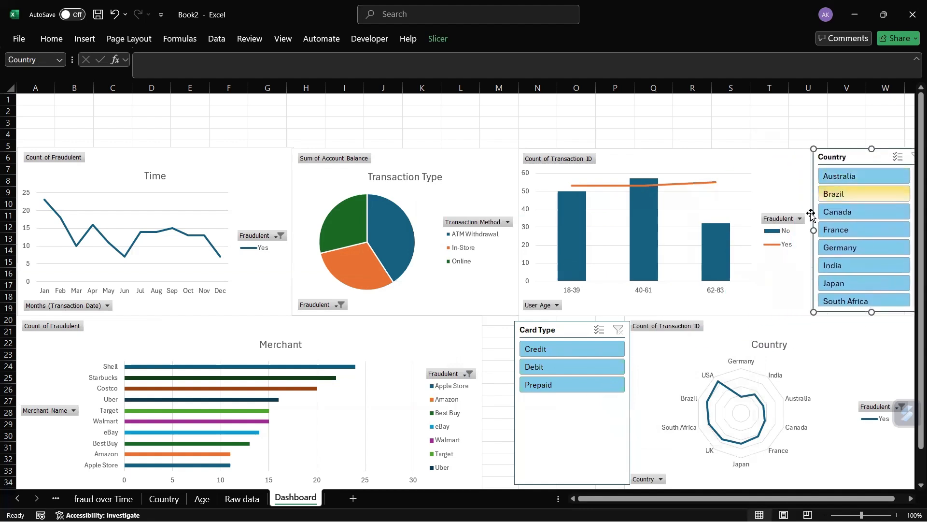
# Step: Insert a Transaction Location slicer from the Time chart and place it directly under the Card Type slicer's buttons
pyautogui.click(227, 499)
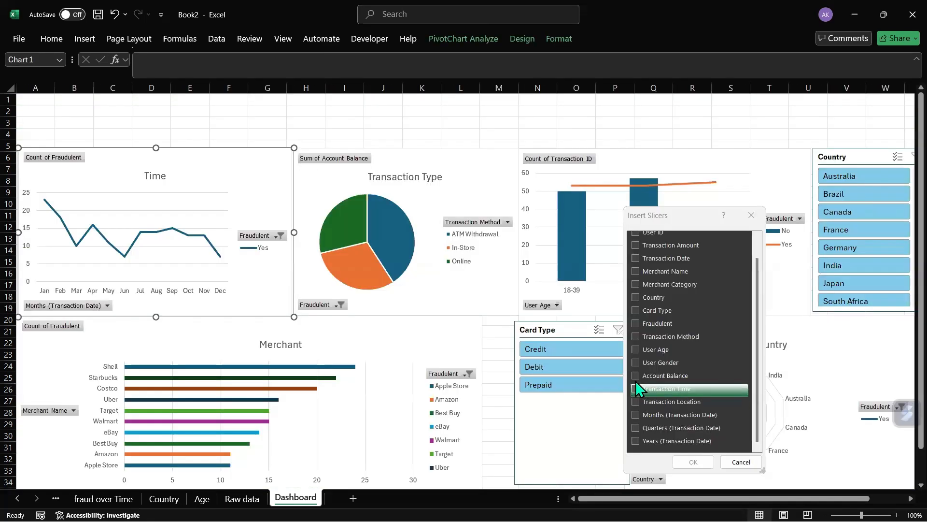
pyautogui.click(633, 402)
pyautogui.click(693, 462)
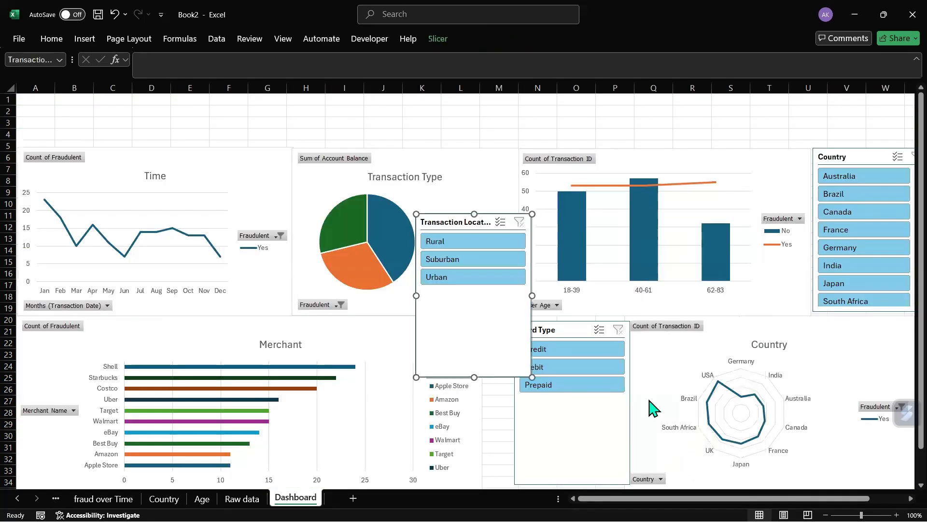
pyautogui.moveTo(483, 310); pyautogui.dragTo(586, 464)
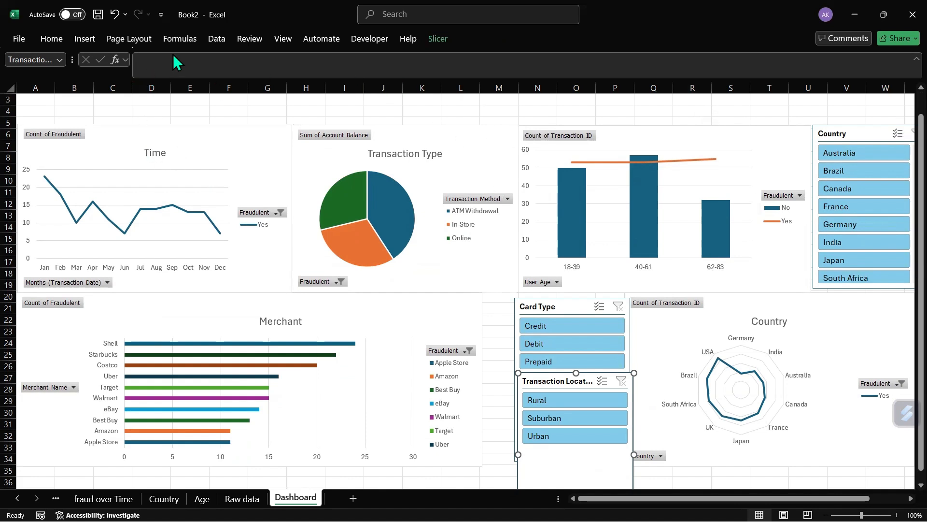
# Step: Insert a text box spanning the empty rows above the dashboard charts and enter the title "Credit card fraud"
pyautogui.click(216, 39)
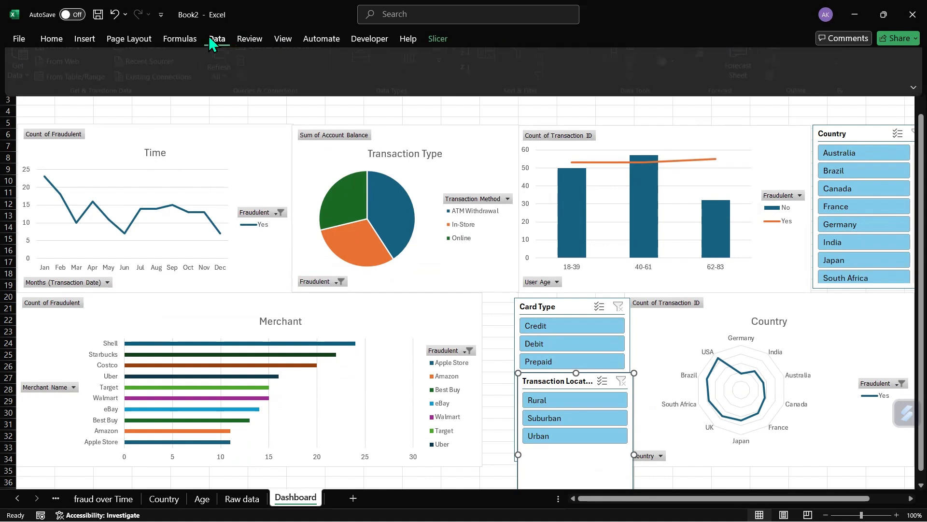
pyautogui.click(51, 38)
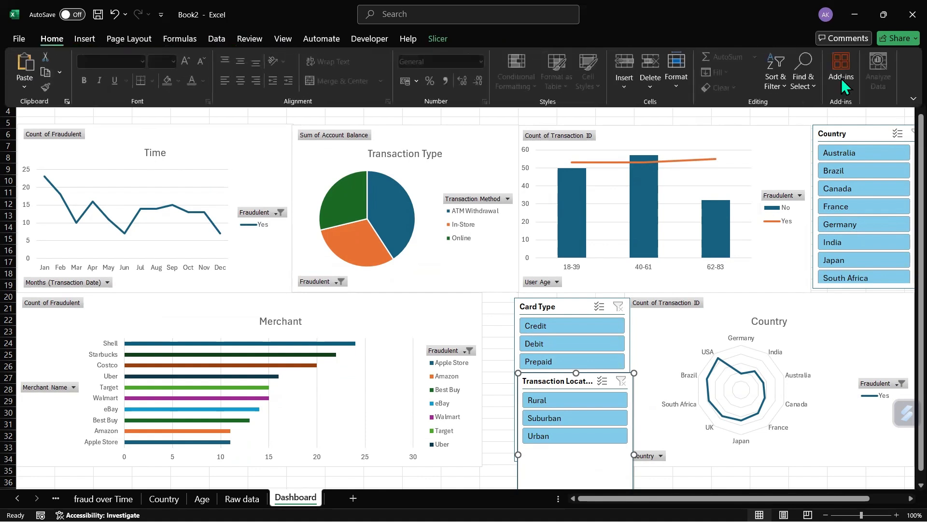
pyautogui.click(87, 38)
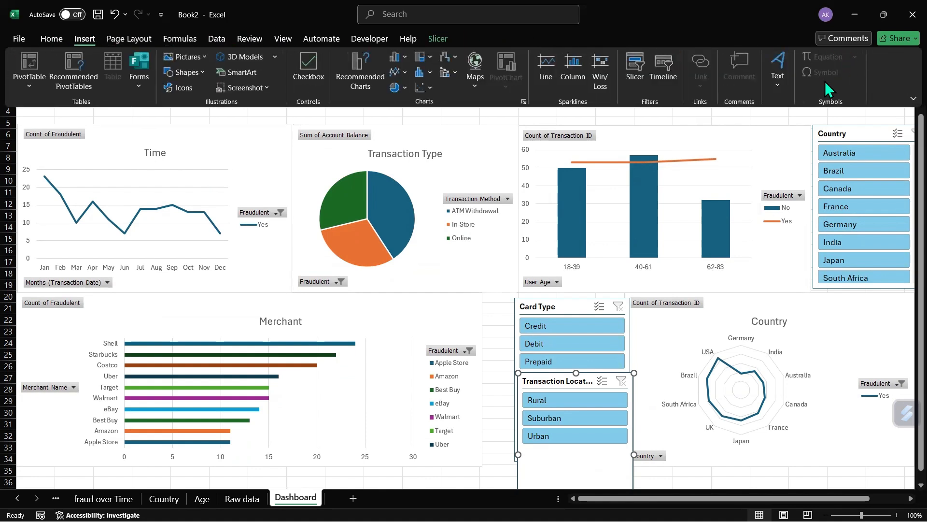
pyautogui.click(778, 70)
pyautogui.click(778, 127)
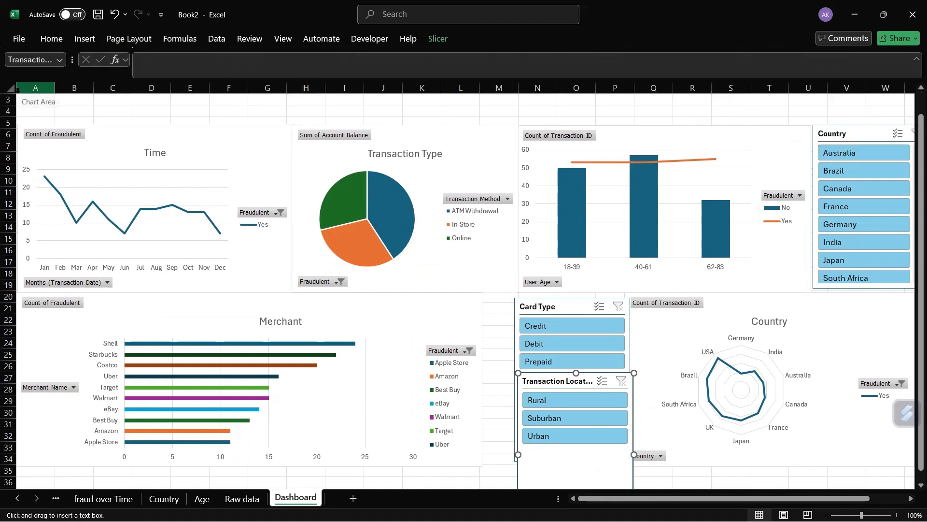
pyautogui.moveTo(19, 95); pyautogui.dragTo(888, 135)
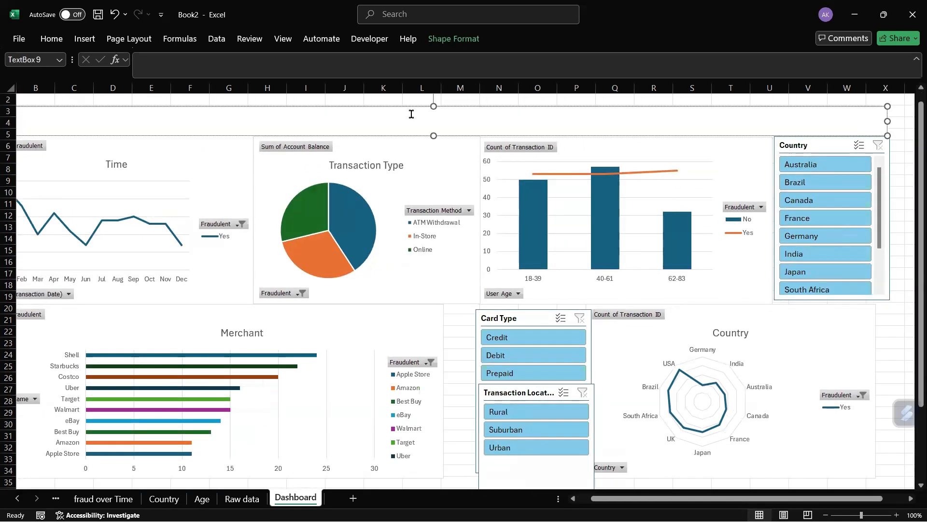
pyautogui.moveTo(431, 104); pyautogui.dragTo(434, 97)
pyautogui.write('Credit card fraud')
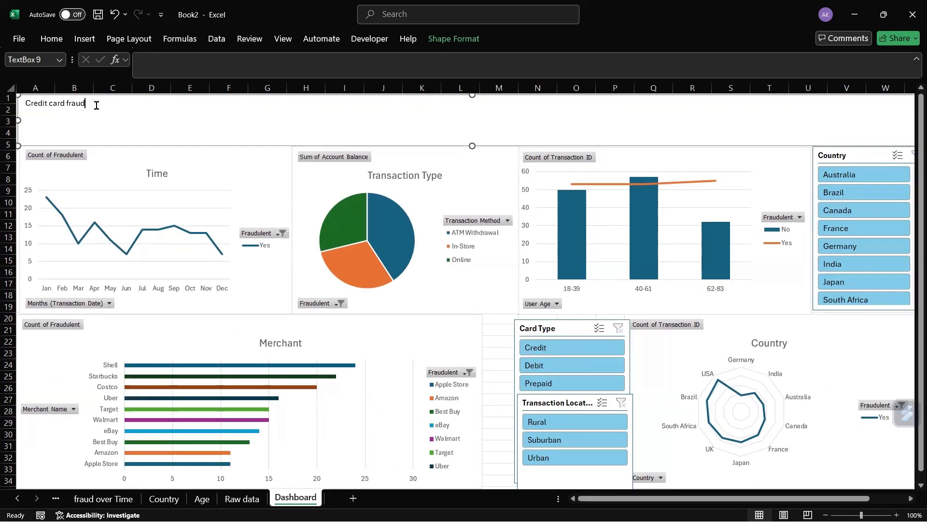
pyautogui.click(48, 40)
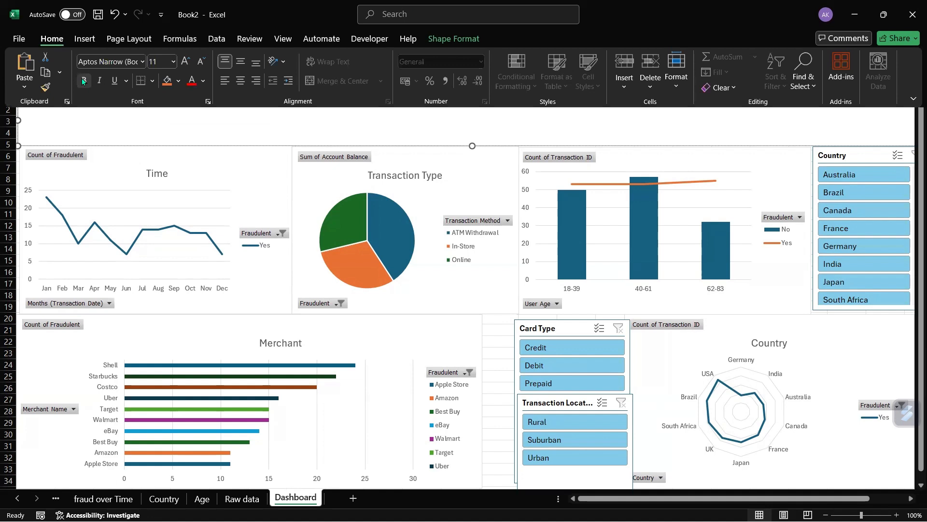
# Step: Make the dashboard title text "Credit card fraud" bold
pyautogui.click(173, 121)
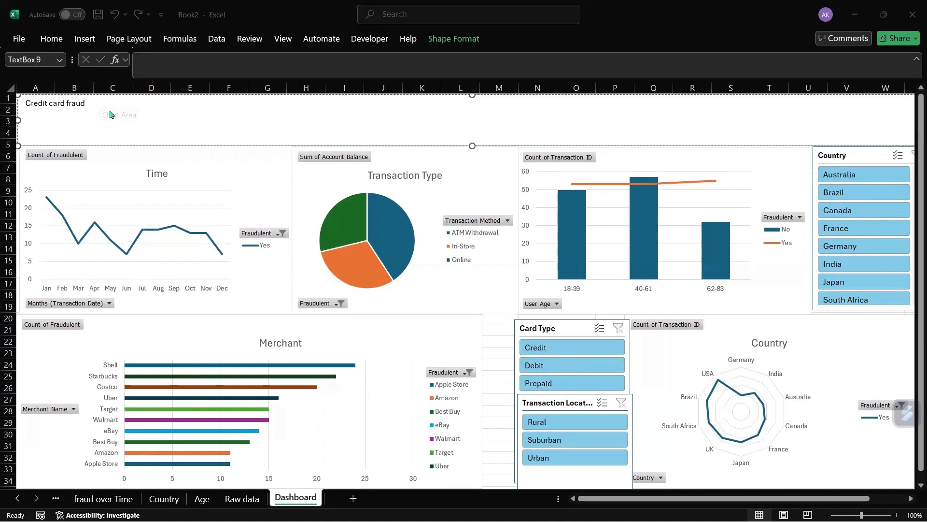
pyautogui.moveTo(104, 102); pyautogui.dragTo(33, 104)
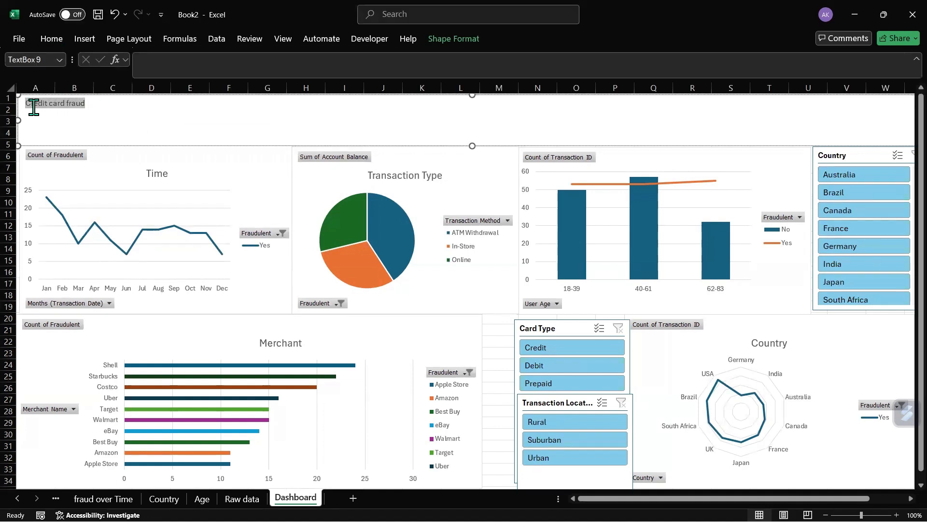
pyautogui.click(52, 39)
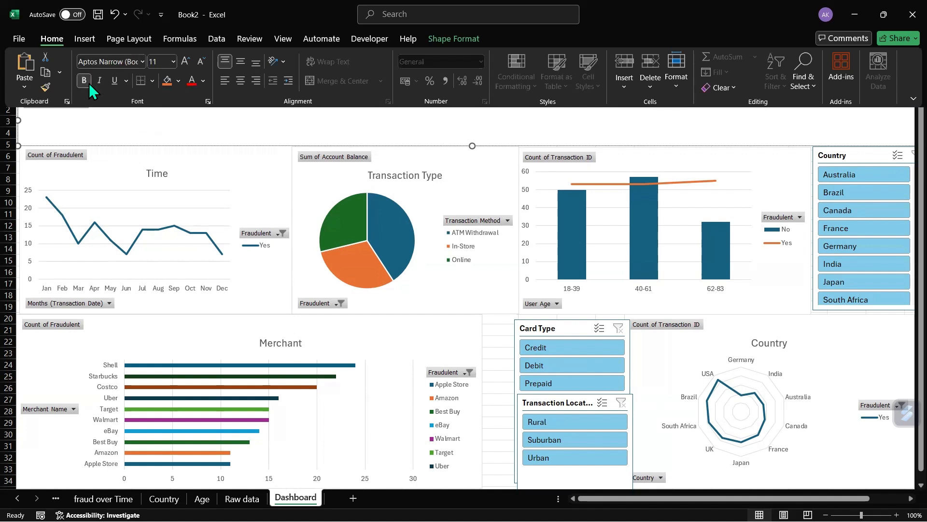
pyautogui.click(136, 116)
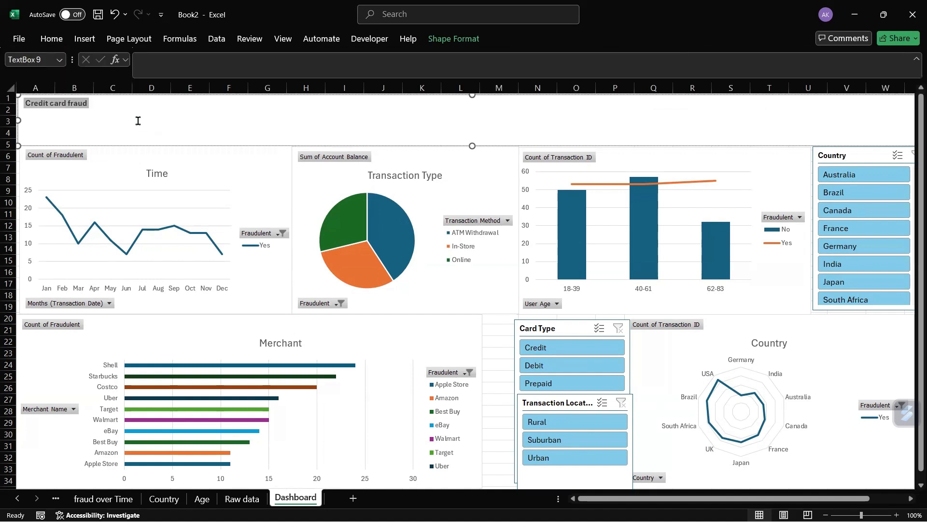
# Step: Centre the title horizontally and vertically in its text box and enlarge its font size to 54
pyautogui.click(84, 40)
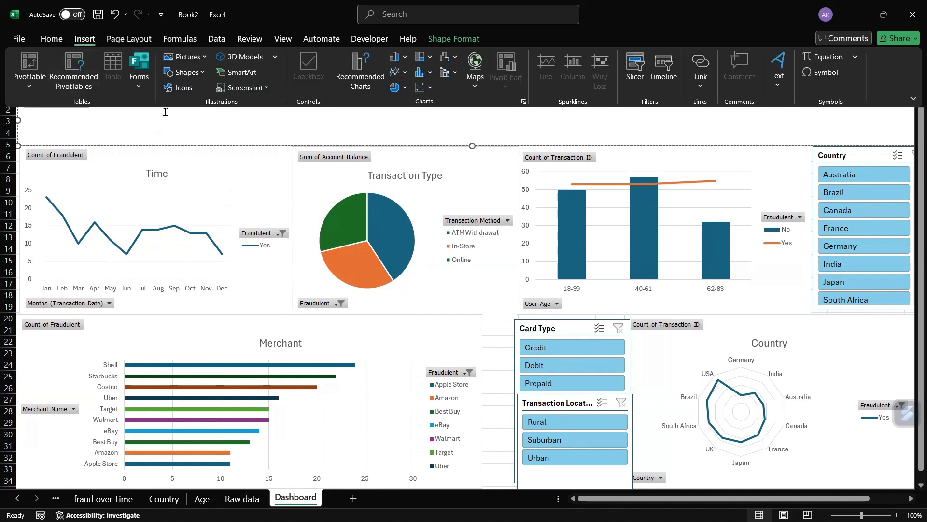
pyautogui.click(60, 38)
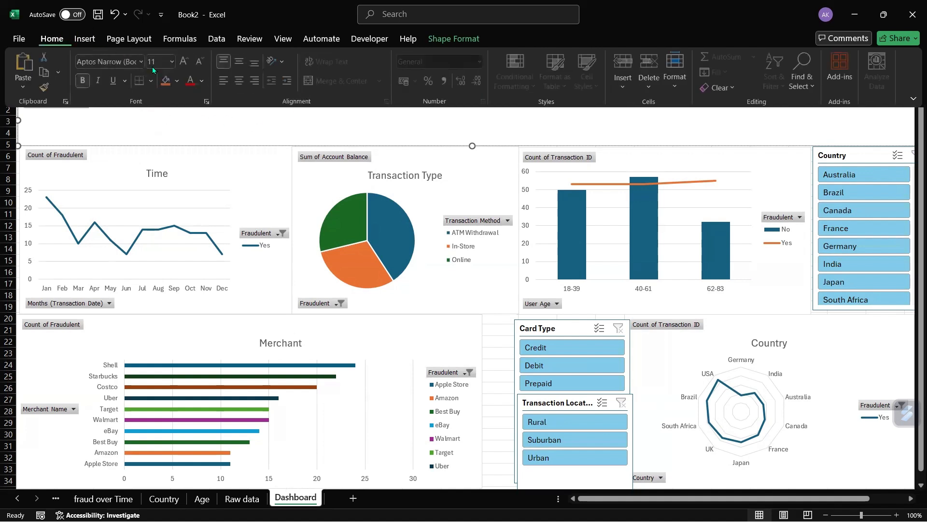
pyautogui.click(241, 80)
pyautogui.click(185, 62)
pyautogui.click(185, 62)
pyautogui.click(185, 61)
pyautogui.click(185, 62)
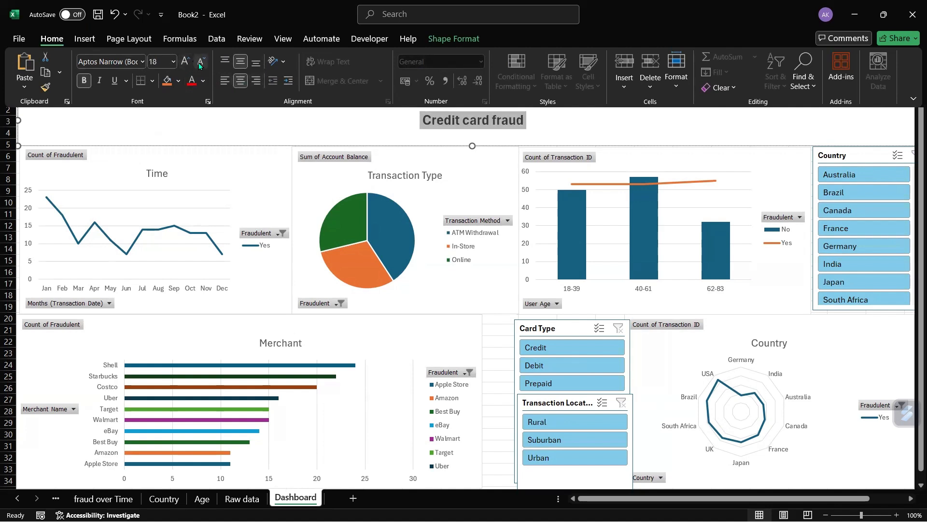
pyautogui.click(184, 63)
pyautogui.click(184, 63)
pyautogui.click(183, 63)
pyautogui.click(183, 65)
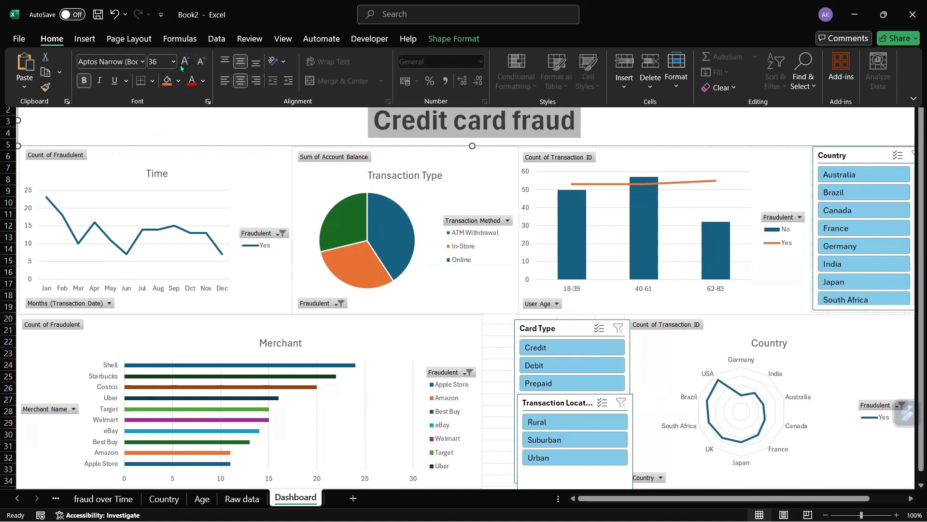
pyautogui.click(181, 68)
pyautogui.click(182, 68)
pyautogui.click(181, 68)
pyautogui.click(181, 68)
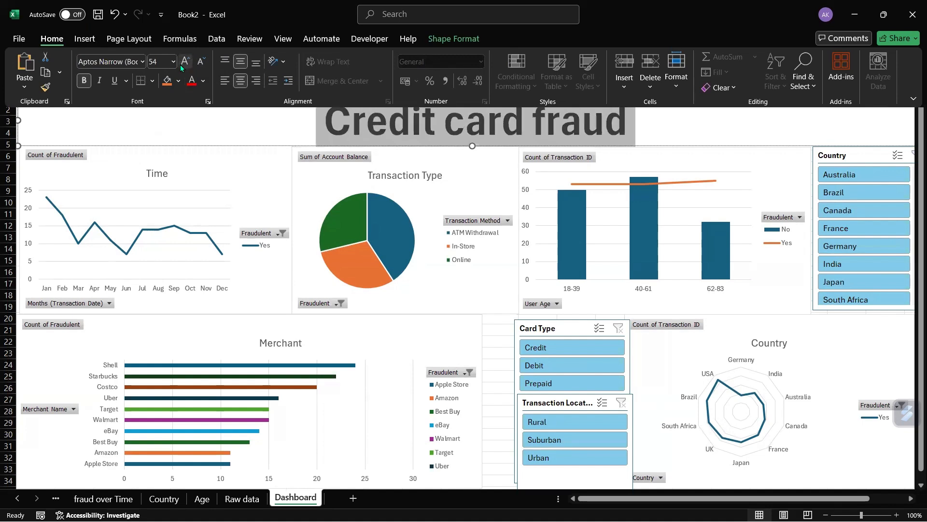
pyautogui.click(216, 138)
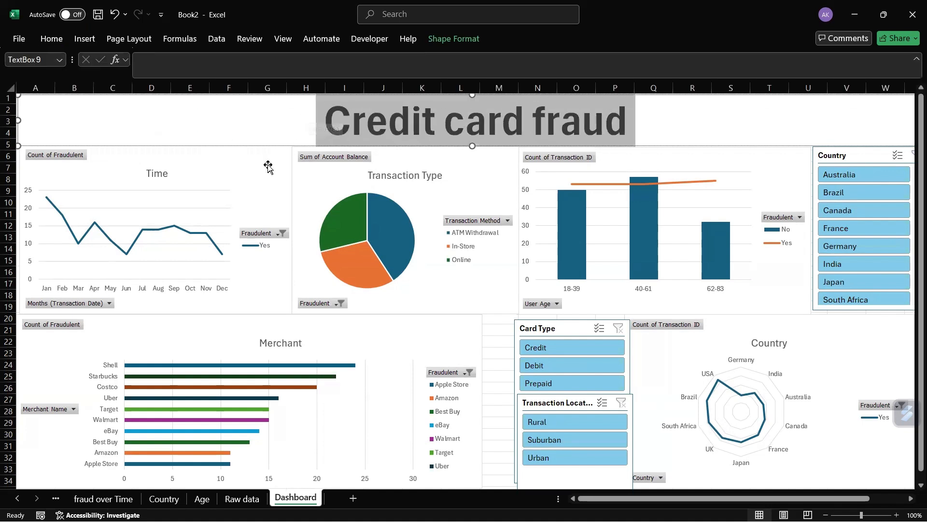
pyautogui.click(292, 116)
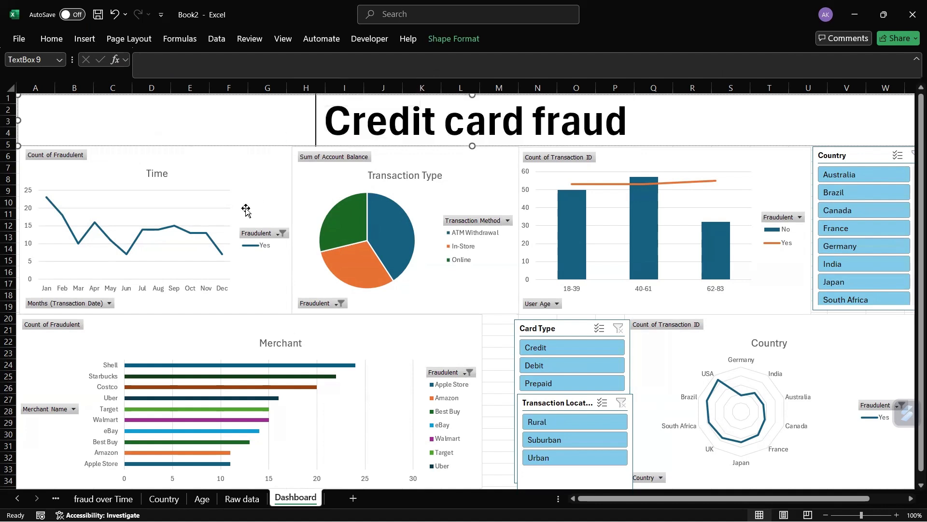
# Step: Fill the title text box with a light blue theme colour
pyautogui.click(52, 38)
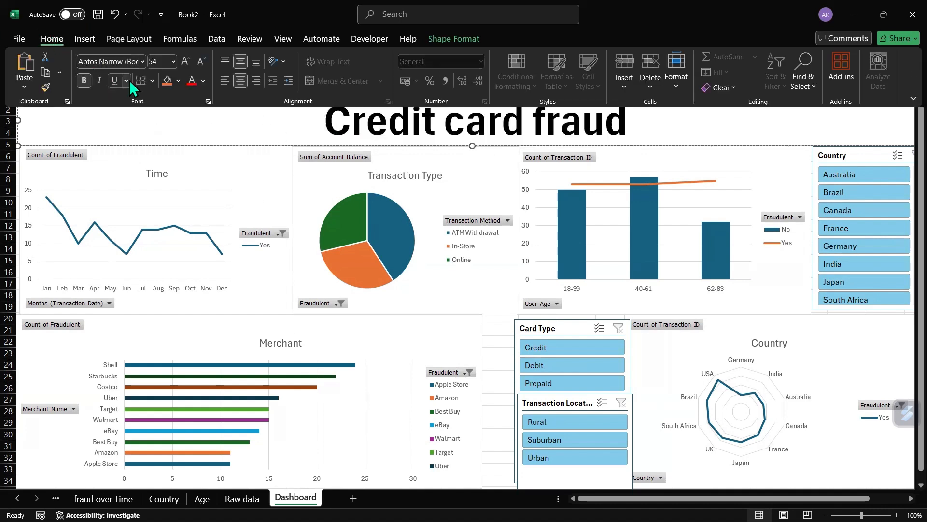
pyautogui.click(178, 81)
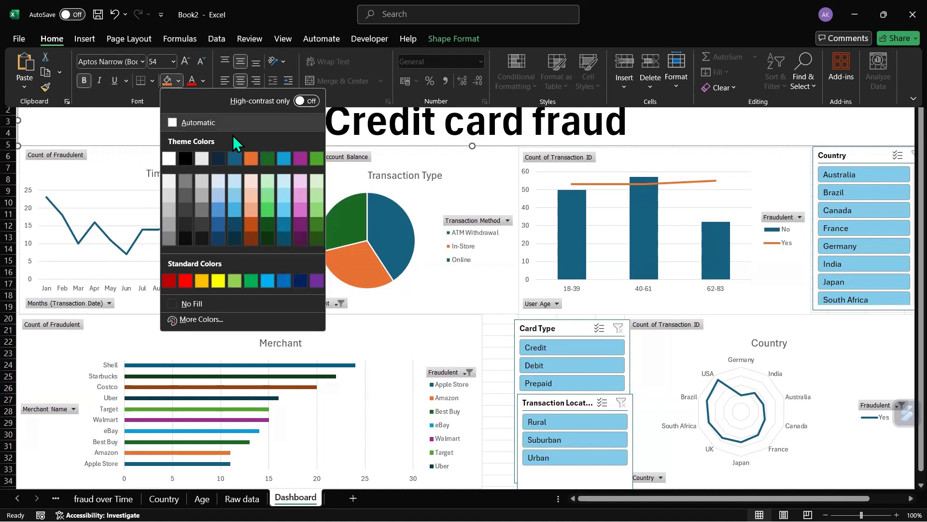
pyautogui.click(235, 182)
pyautogui.click(644, 138)
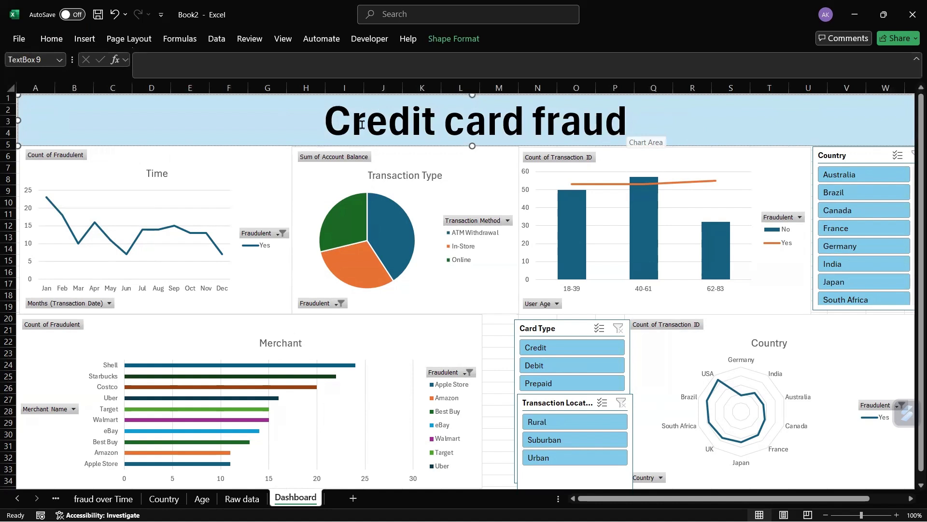
# Step: Try a light green font colour on the whole dashboard title
pyautogui.click(52, 38)
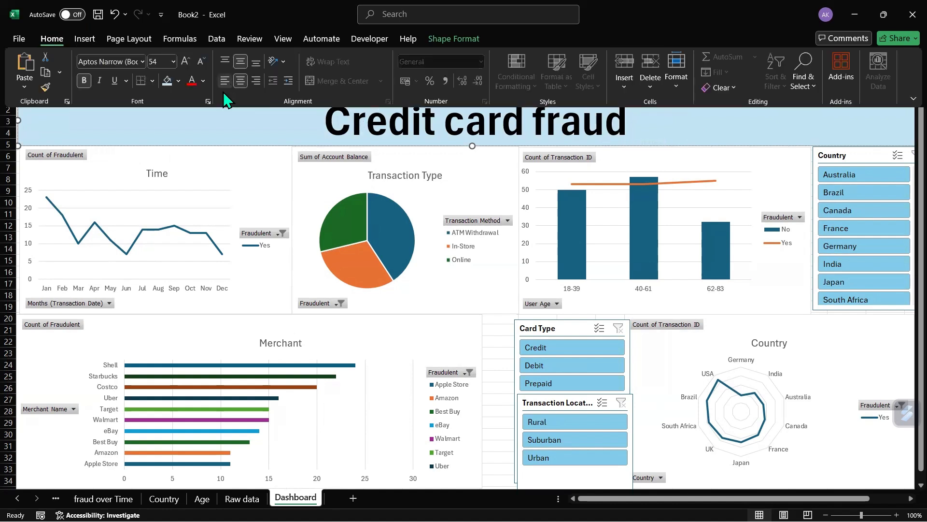
pyautogui.click(203, 81)
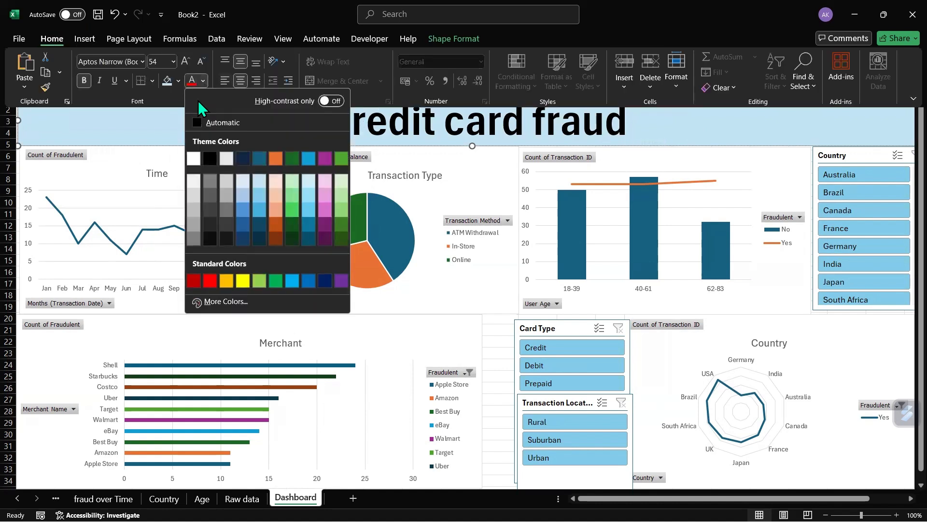
pyautogui.click(341, 182)
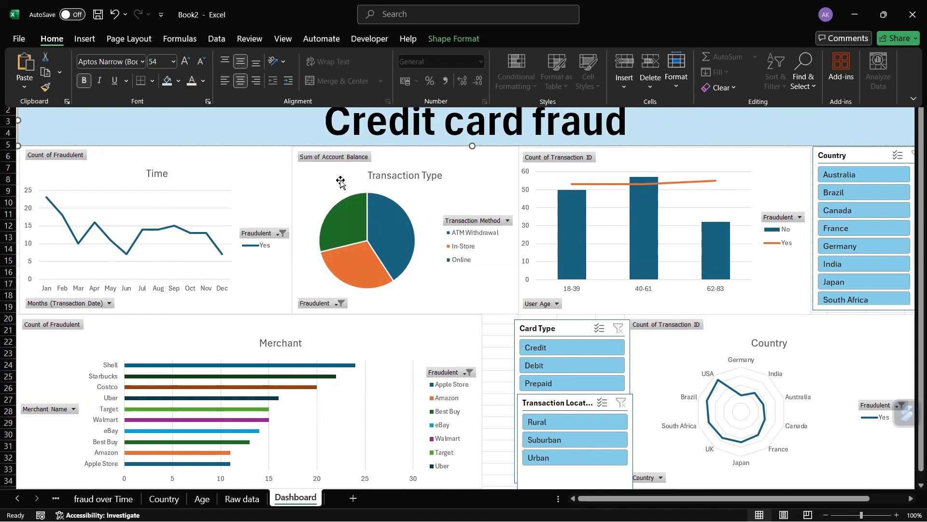
pyautogui.click(355, 134)
pyautogui.moveTo(664, 119); pyautogui.dragTo(329, 112)
pyautogui.click(42, 38)
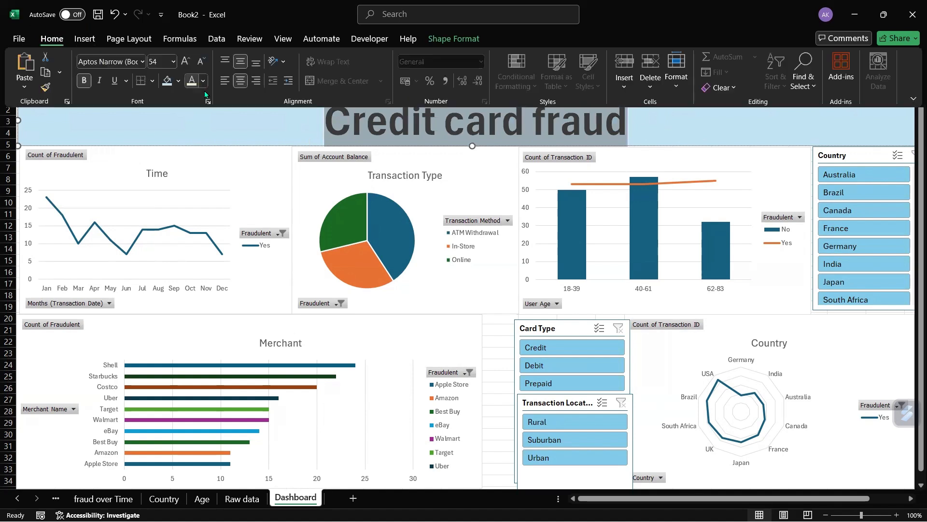
pyautogui.click(192, 80)
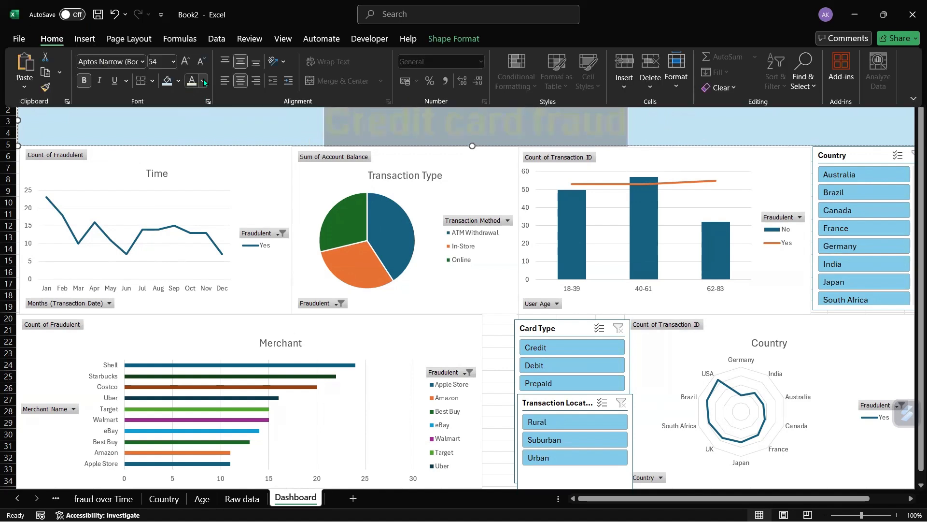
# Step: Try a light pink font colour on the dashboard title
pyautogui.click(204, 81)
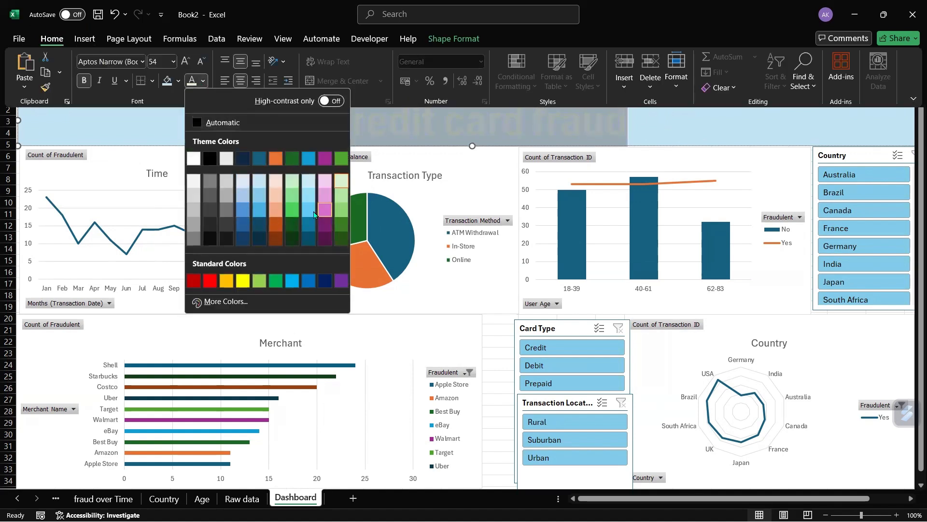
pyautogui.click(324, 181)
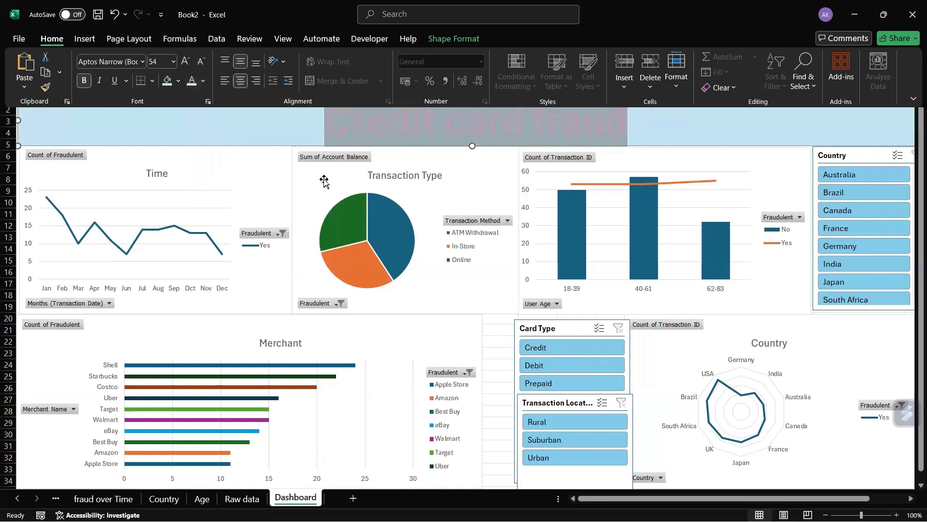
pyautogui.click(287, 121)
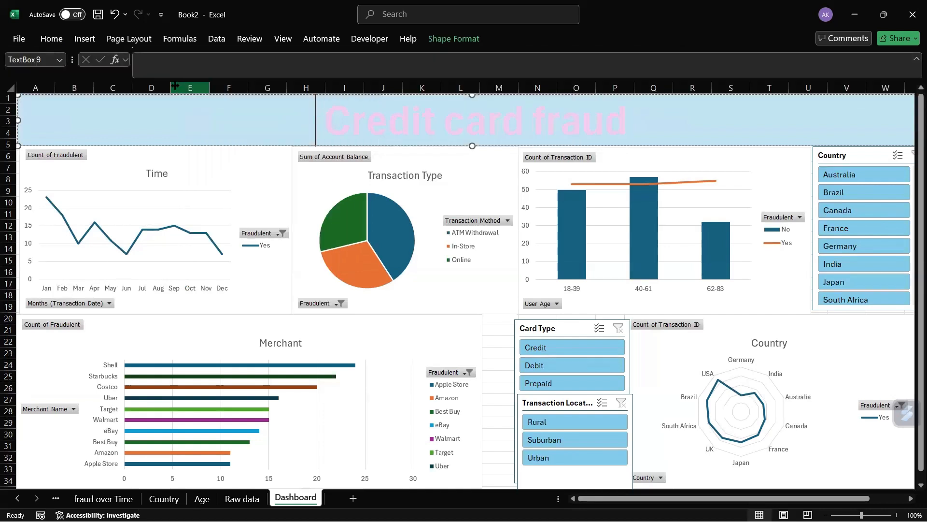
# Step: Set the dashboard title's font colour to black
pyautogui.moveTo(307, 129); pyautogui.dragTo(633, 124)
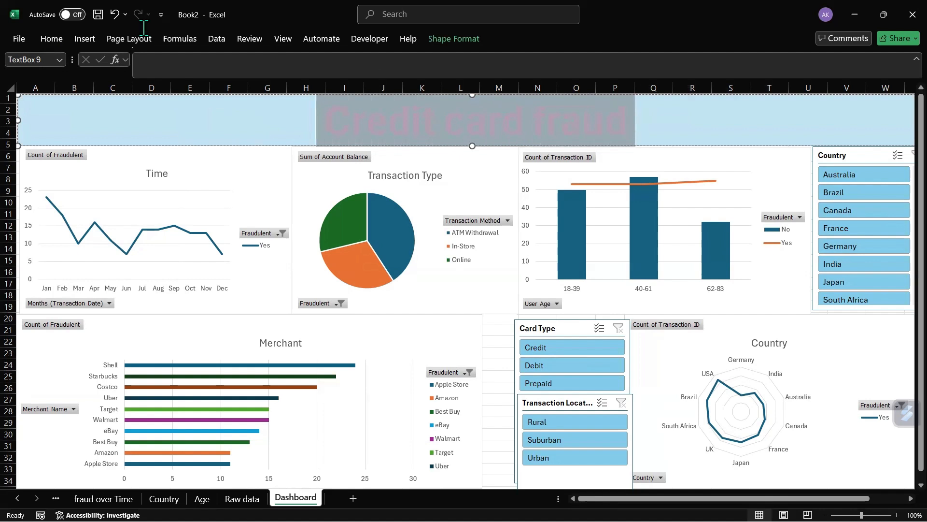
pyautogui.click(51, 36)
pyautogui.click(202, 80)
pyautogui.click(209, 151)
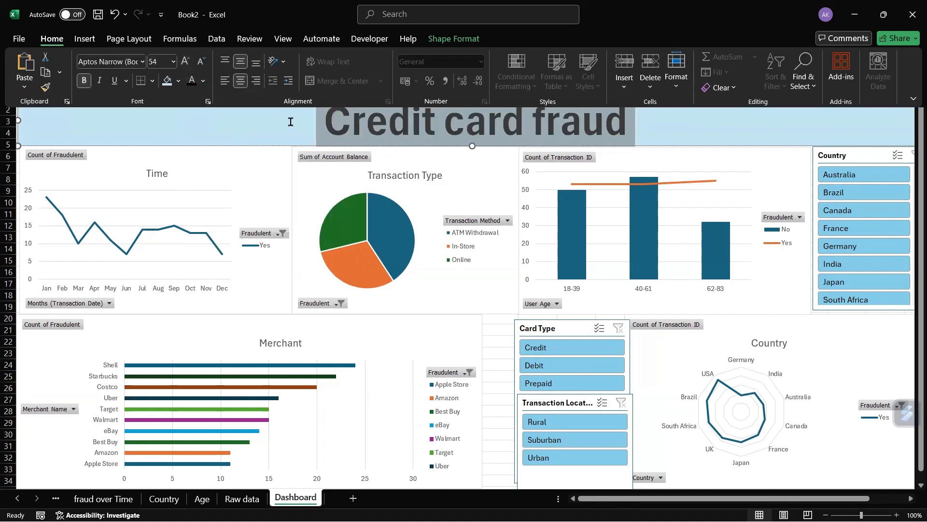
pyautogui.click(666, 128)
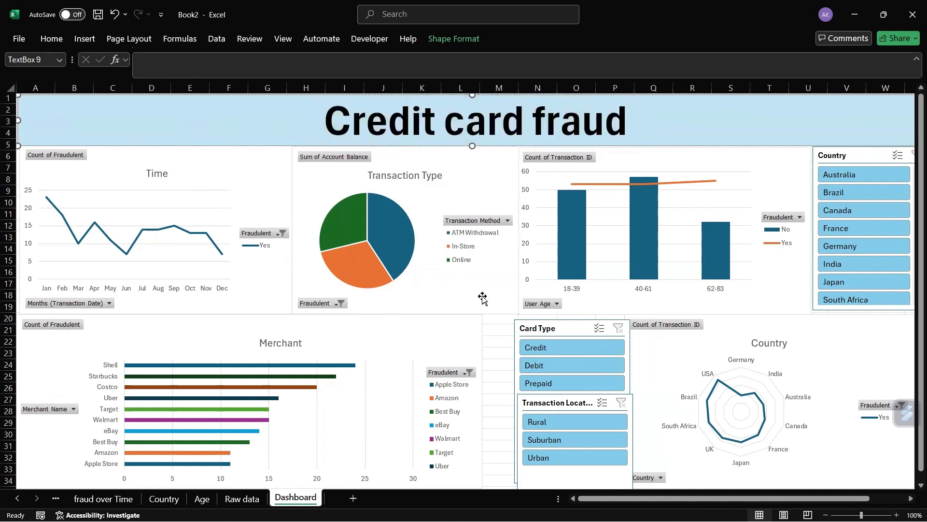
# Step: Fit the Card Type slicer into the gap between the Merchant and Country charts
pyautogui.moveTo(572, 326); pyautogui.dragTo(546, 324)
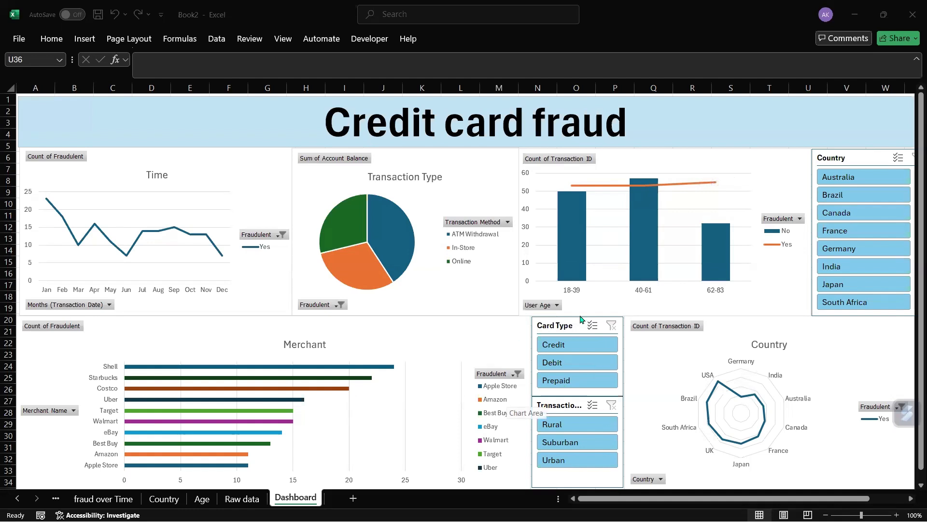
# Step: Test the Card Type slicer by filtering on Credit, Debit and Prepaid in turn, and clear its filter
pyautogui.click(573, 344)
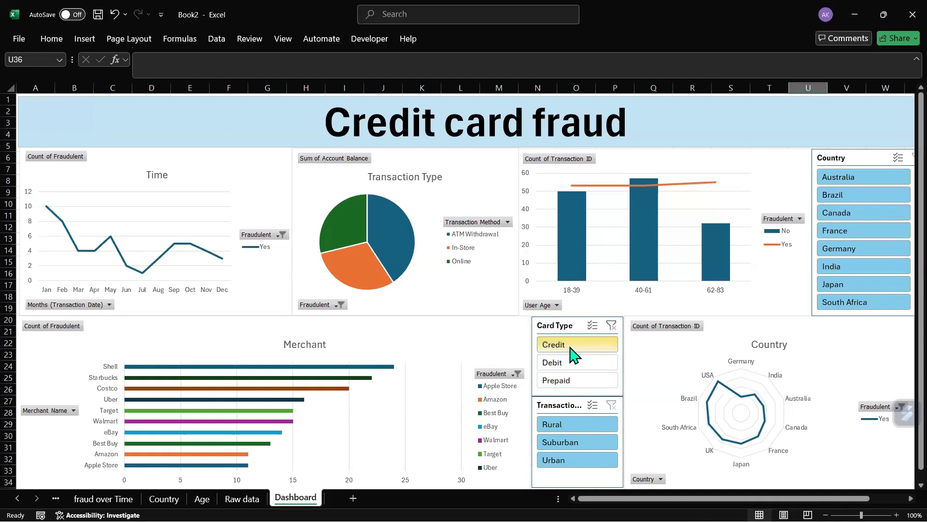
pyautogui.click(565, 363)
pyautogui.click(575, 380)
pyautogui.click(569, 363)
pyautogui.click(569, 346)
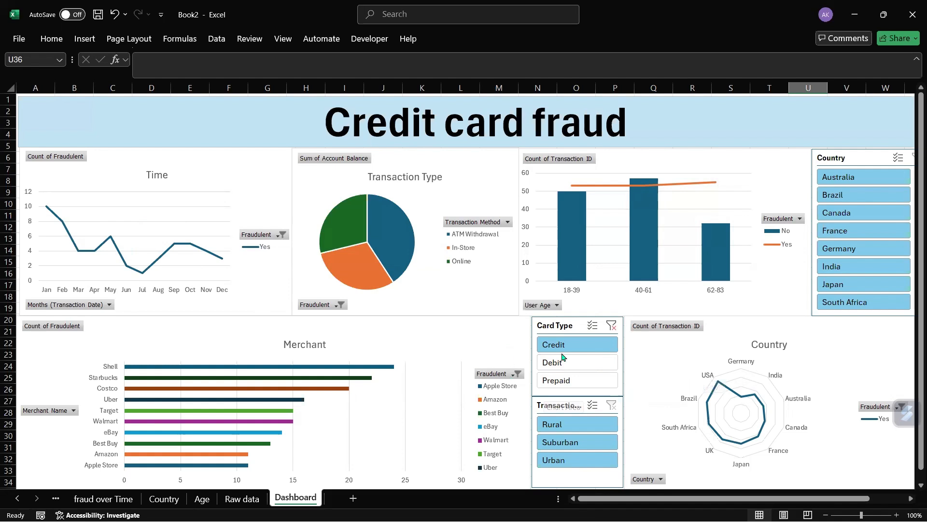
pyautogui.click(611, 325)
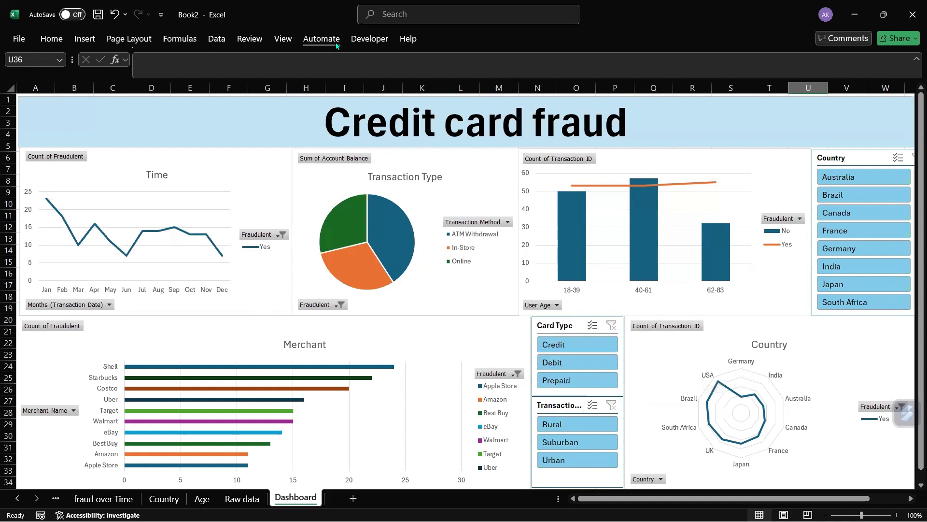
# Step: Connect the Card Type slicer to the Age, amt by Transac type, Country and Fraud by merchant PivotTables as well as fraud over Time
pyautogui.rightClick(568, 330)
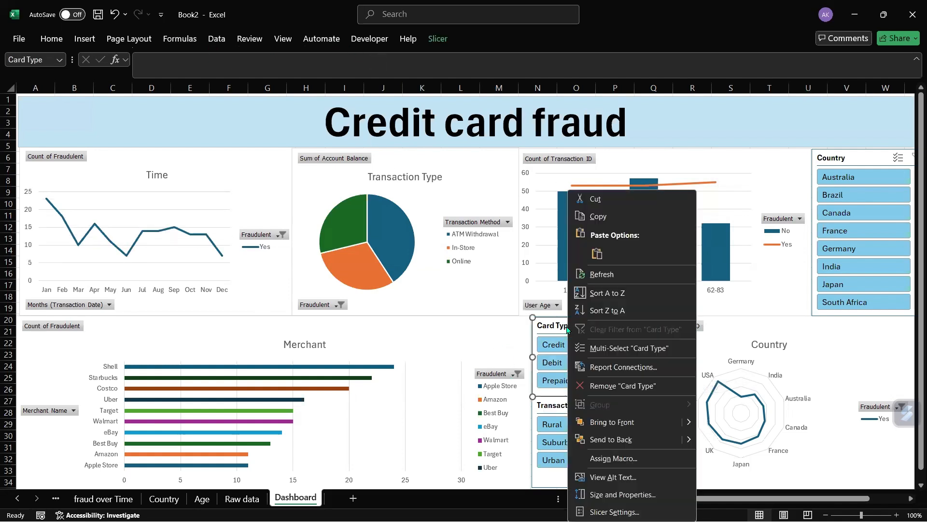
pyautogui.click(610, 367)
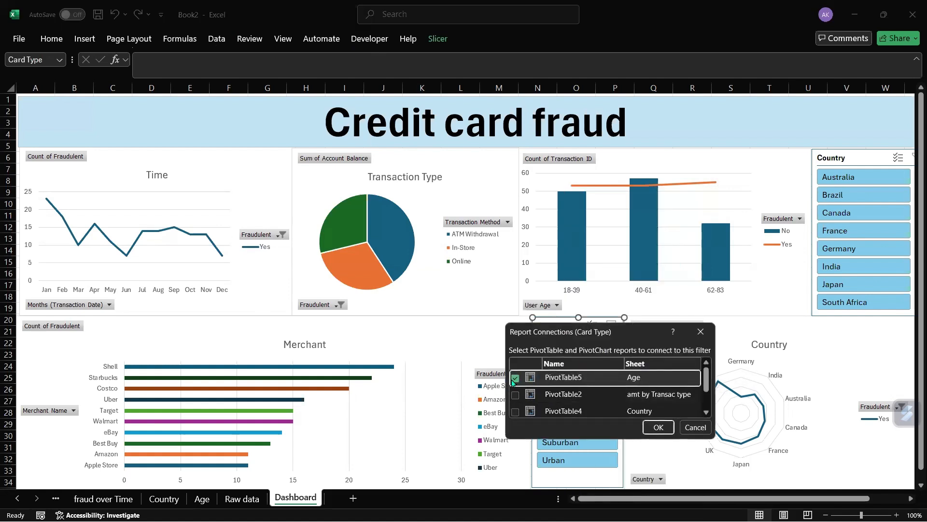
pyautogui.click(516, 395)
pyautogui.click(516, 412)
pyautogui.scroll(-2, 523, 410)
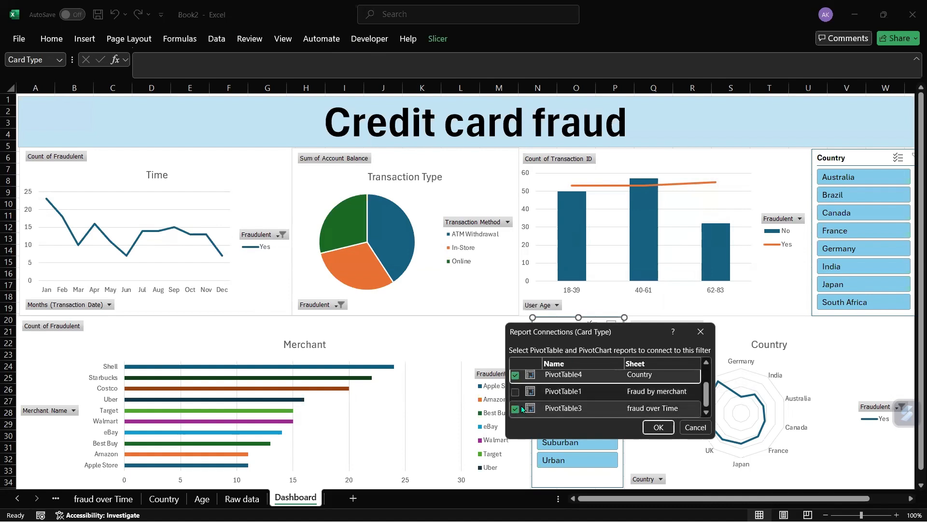
pyautogui.click(516, 391)
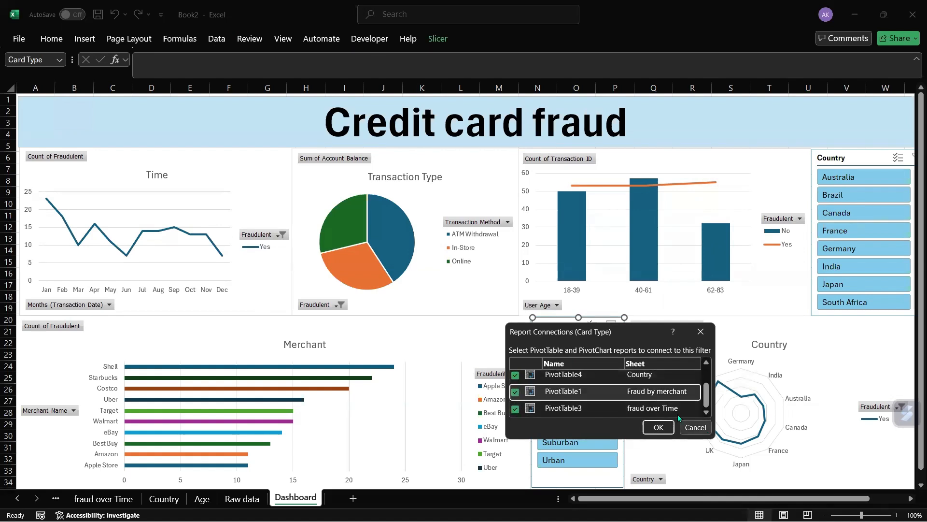
pyautogui.click(660, 428)
# Step: Check that the connected Card Type slicer filters every chart using Credit, Debit and Prepaid, and clear its filter
pyautogui.click(555, 347)
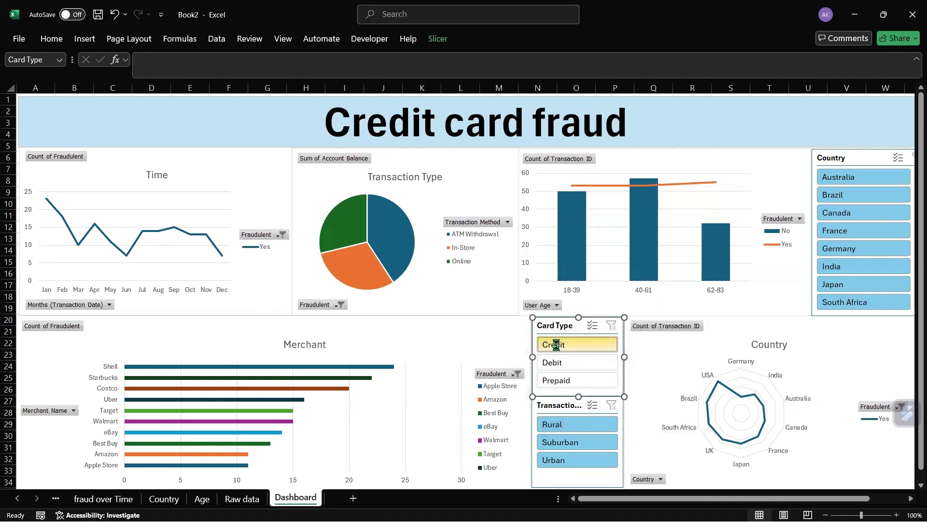
pyautogui.click(592, 371)
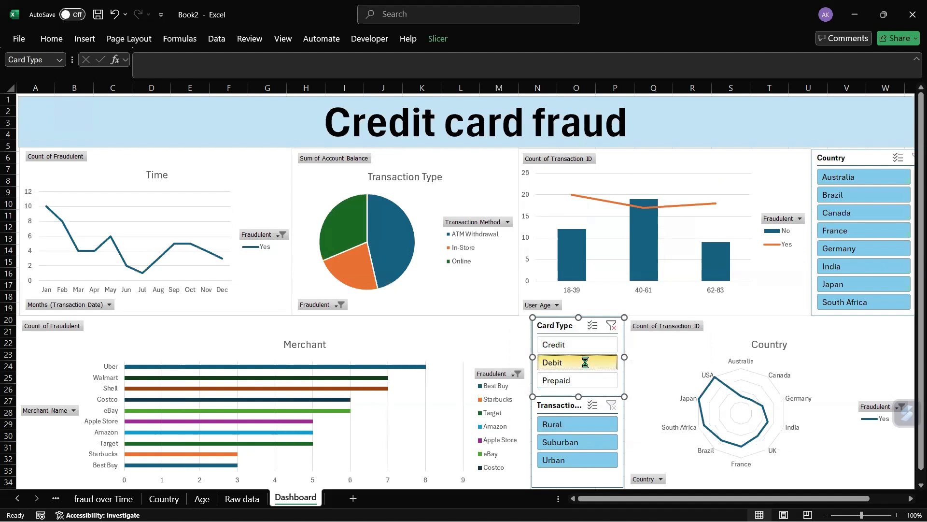
pyautogui.click(585, 382)
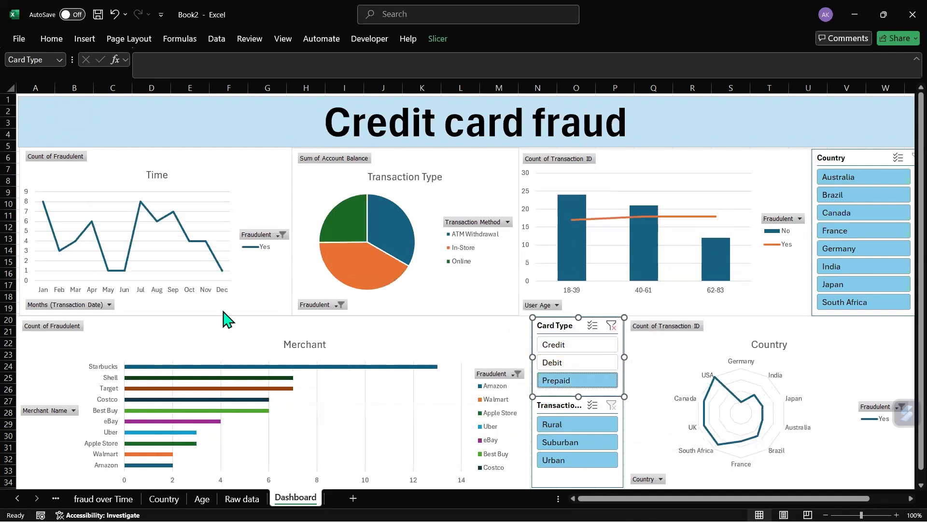
pyautogui.click(566, 349)
pyautogui.click(565, 368)
pyautogui.click(564, 381)
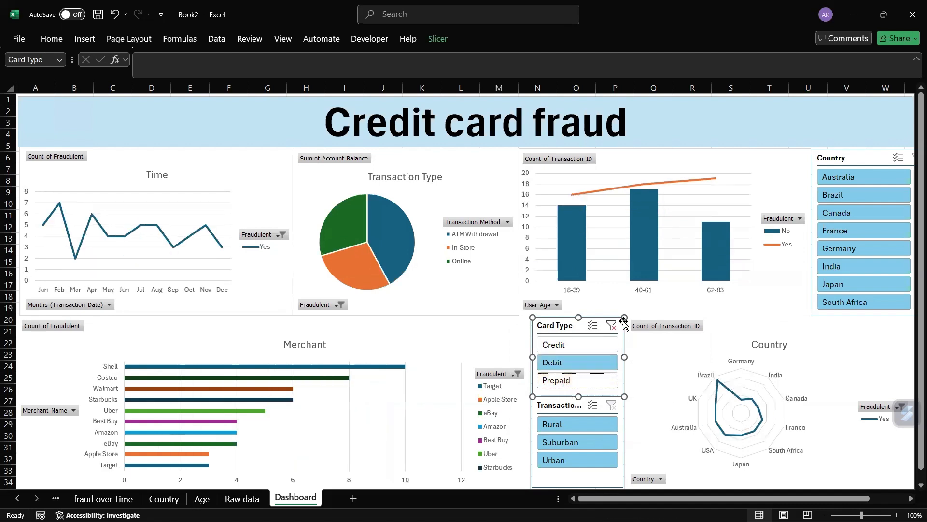
pyautogui.click(613, 327)
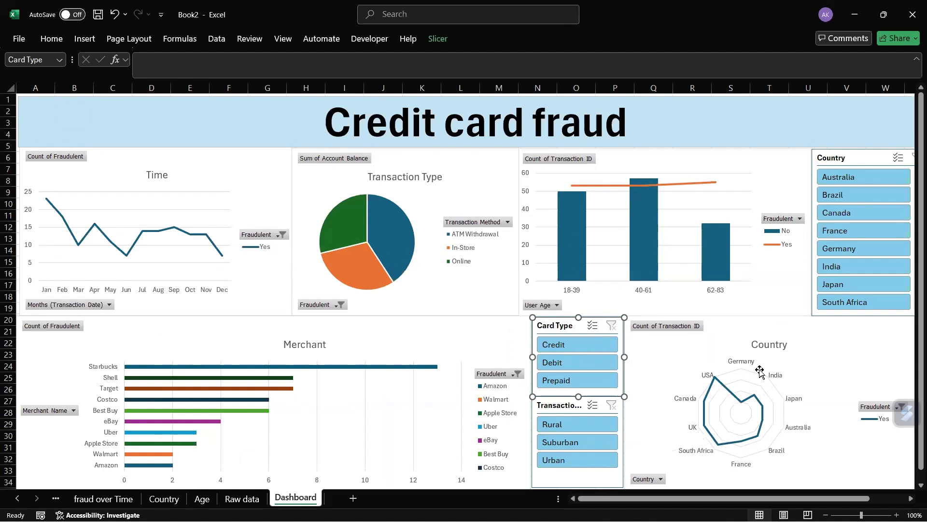
# Step: Test the Transaction Location slicer by filtering on Rural, Suburban and Urban in turn, and clear its filter
pyautogui.click(569, 423)
pyautogui.click(569, 443)
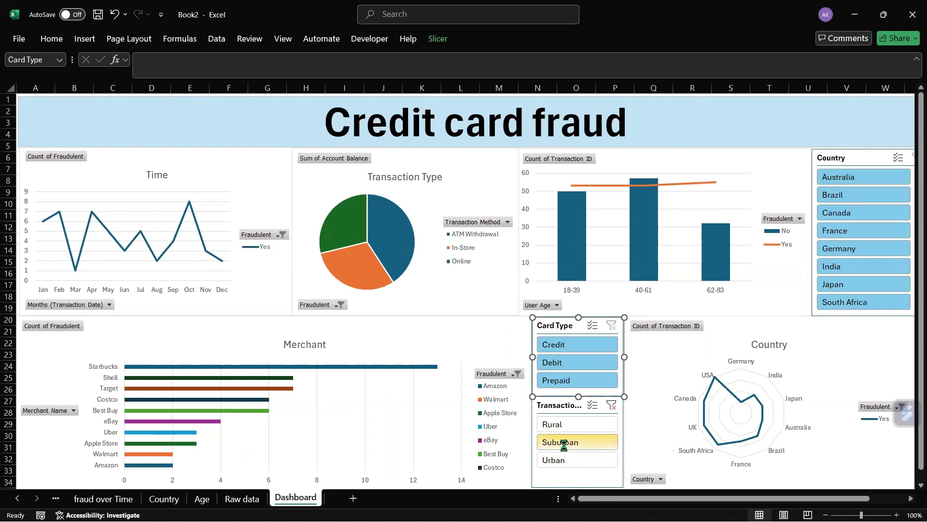
pyautogui.click(560, 460)
pyautogui.click(612, 408)
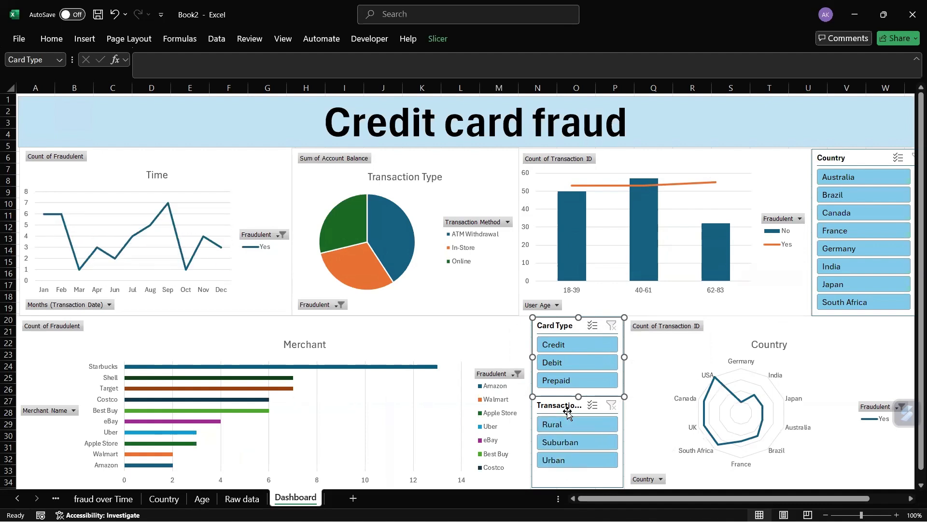
# Step: Connect the Transaction Location slicer to the Age, amt by Transac type, Country and Fraud by merchant PivotTables as well as fraud over Time
pyautogui.rightClick(566, 406)
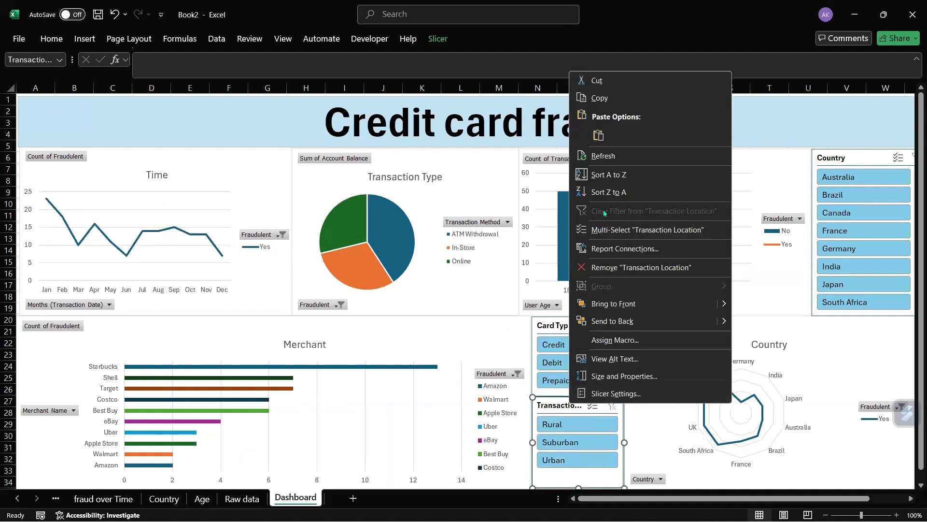
pyautogui.click(609, 249)
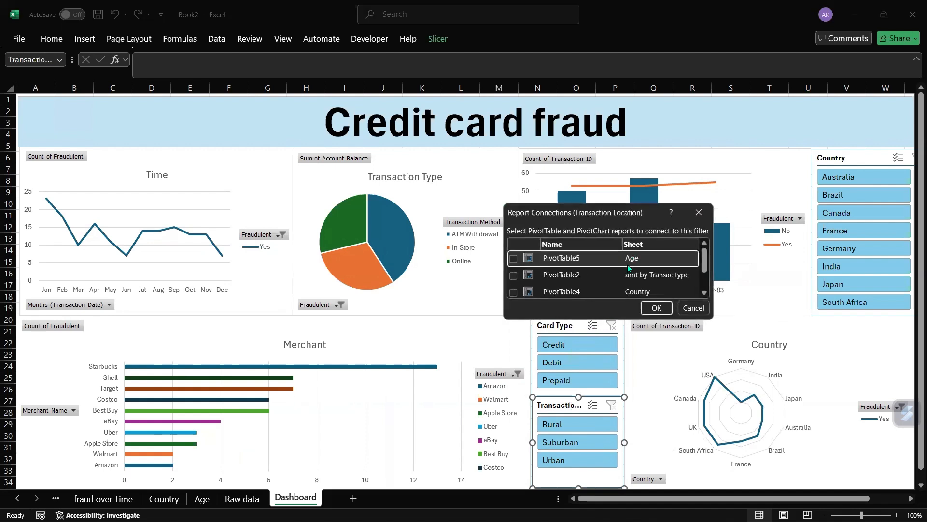
pyautogui.click(514, 261)
pyautogui.click(513, 276)
pyautogui.click(513, 291)
pyautogui.scroll(-1, 517, 289)
pyautogui.click(514, 289)
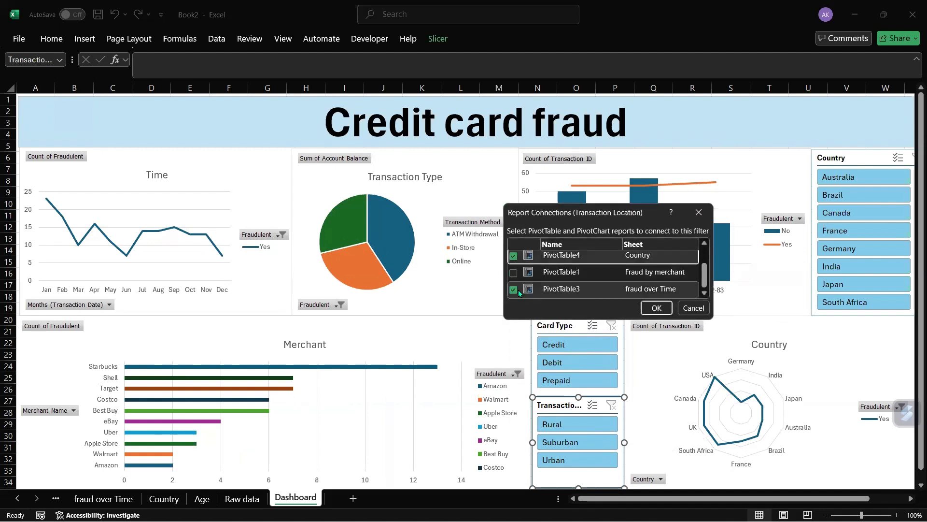
pyautogui.click(514, 273)
pyautogui.click(657, 308)
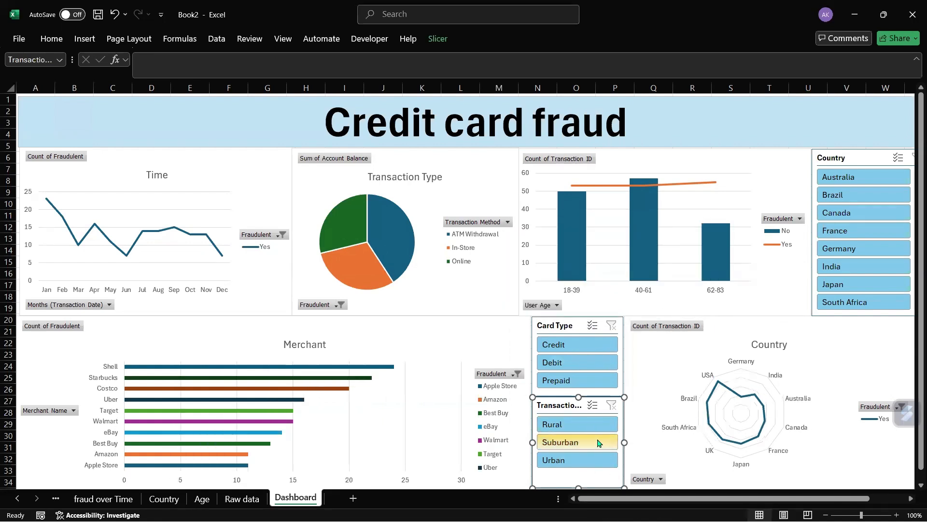
# Step: Check that the connected Transaction Location slicer filters every chart using Rural, Suburban and Urban, and clear its filter
pyautogui.click(589, 424)
pyautogui.click(589, 441)
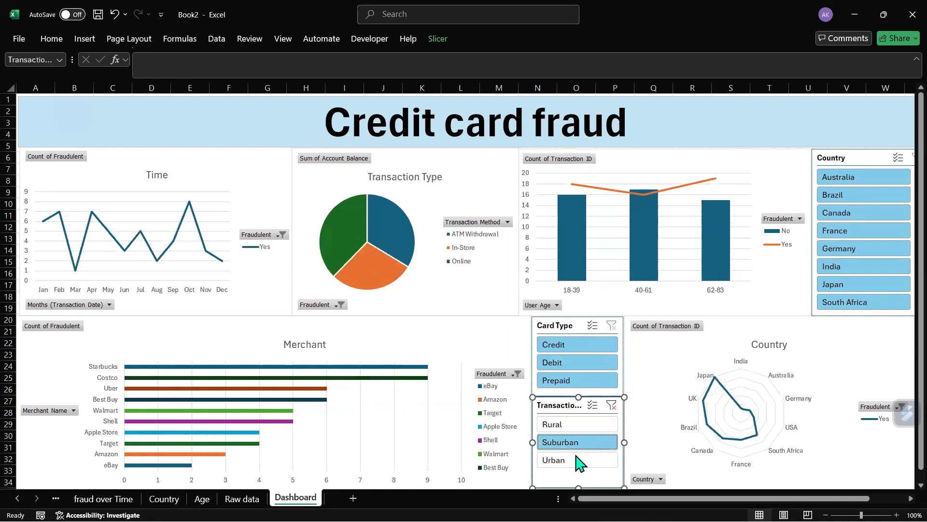
pyautogui.click(579, 459)
pyautogui.click(572, 425)
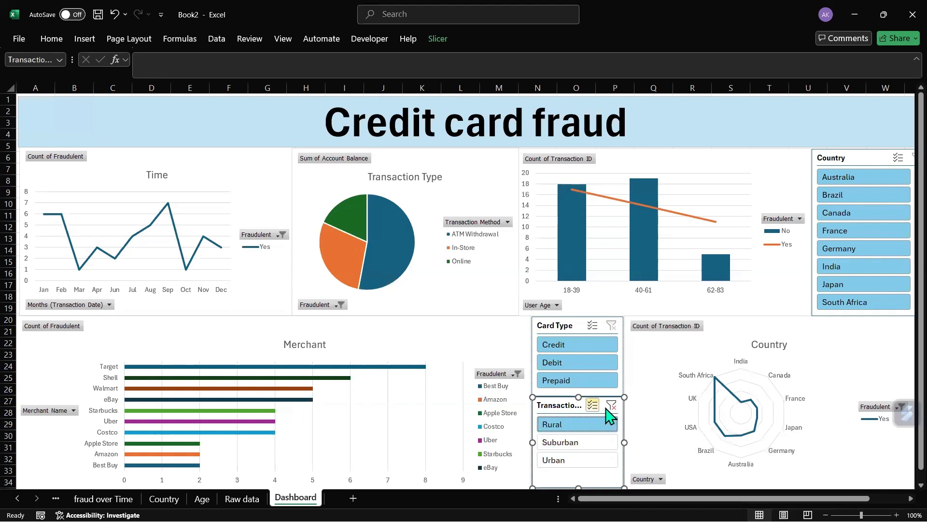
pyautogui.click(611, 405)
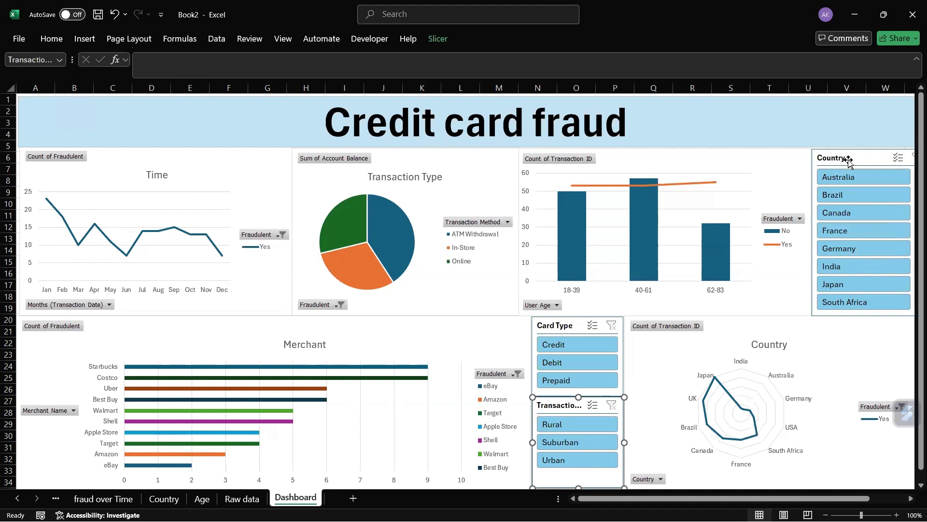
# Step: Test the Country slicer by filtering on Australia and Canada in turn, and clear its filter
pyautogui.click(844, 177)
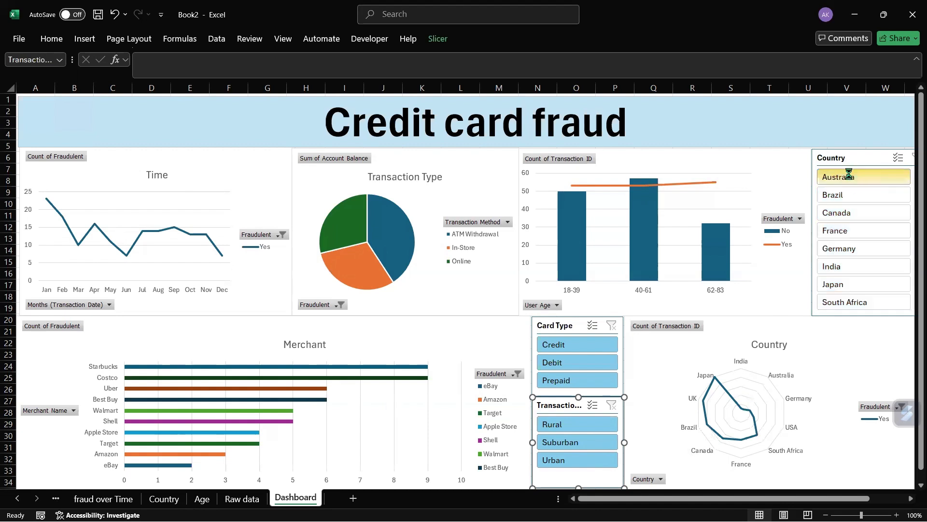
pyautogui.click(850, 215)
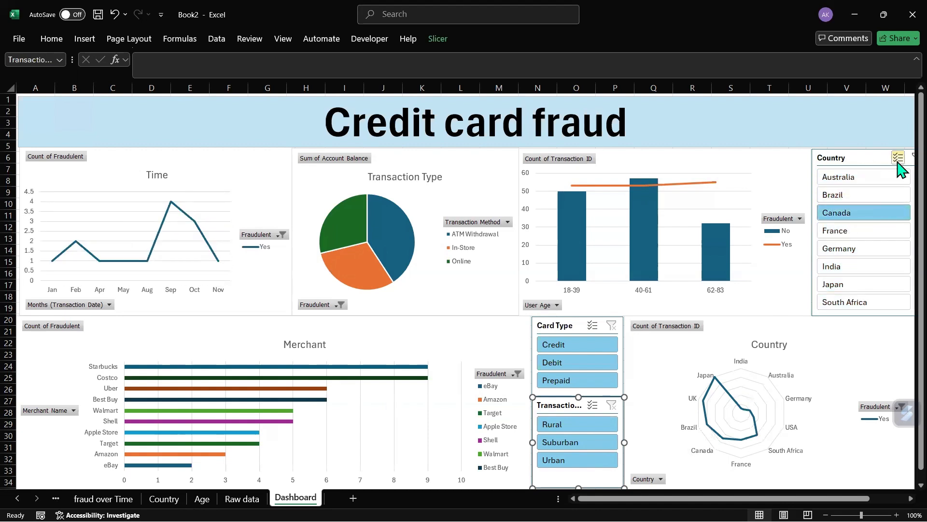
pyautogui.click(912, 157)
# Step: Connect the Country slicer to the Age, amt by Transac type, Country and Fraud by merchant PivotTables as well as fraud over Time
pyautogui.rightClick(857, 162)
pyautogui.click(773, 339)
pyautogui.click(678, 343)
pyautogui.click(677, 376)
pyautogui.click(676, 361)
pyautogui.scroll(-2, 679, 360)
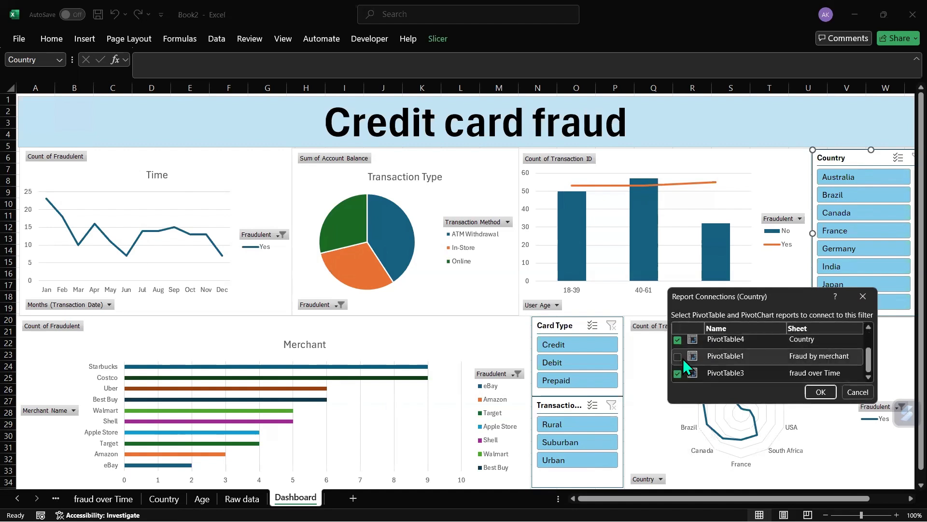
pyautogui.click(680, 359)
pyautogui.scroll(2, 745, 359)
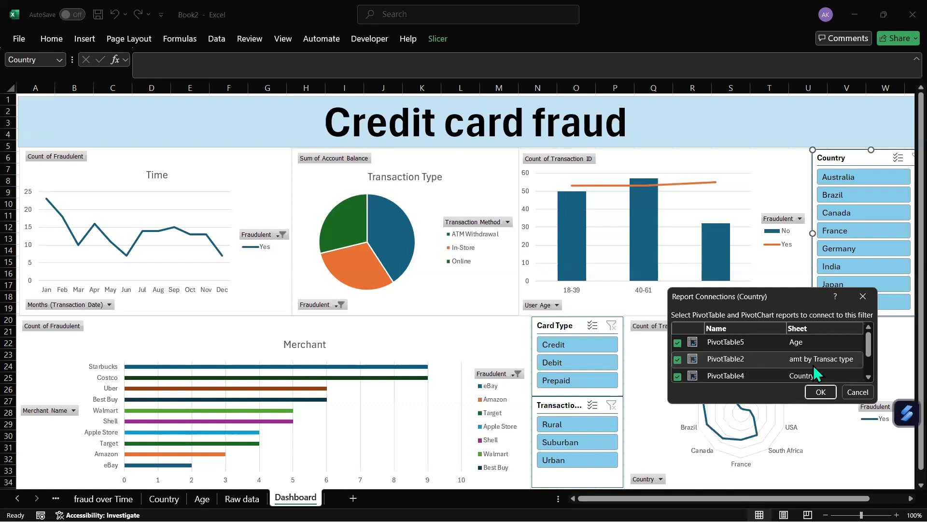
pyautogui.scroll(-1, 794, 365)
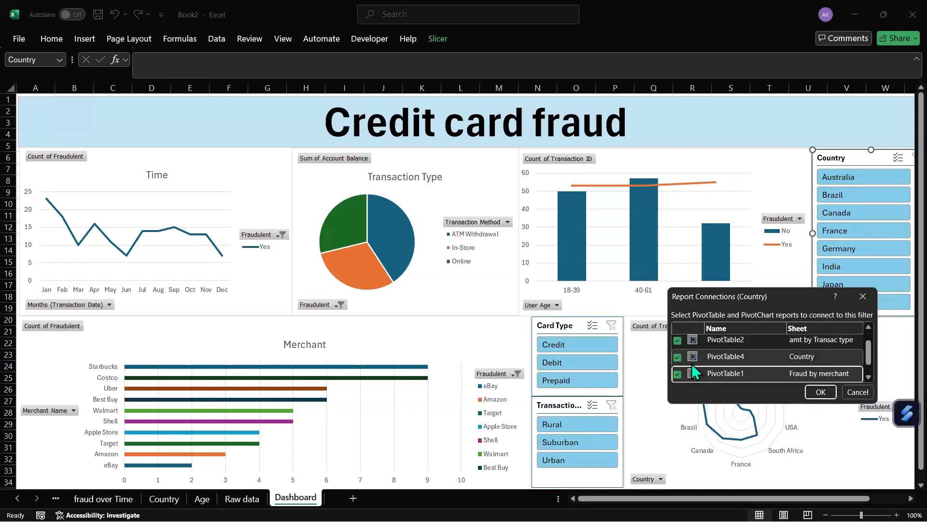
pyautogui.scroll(1, 692, 363)
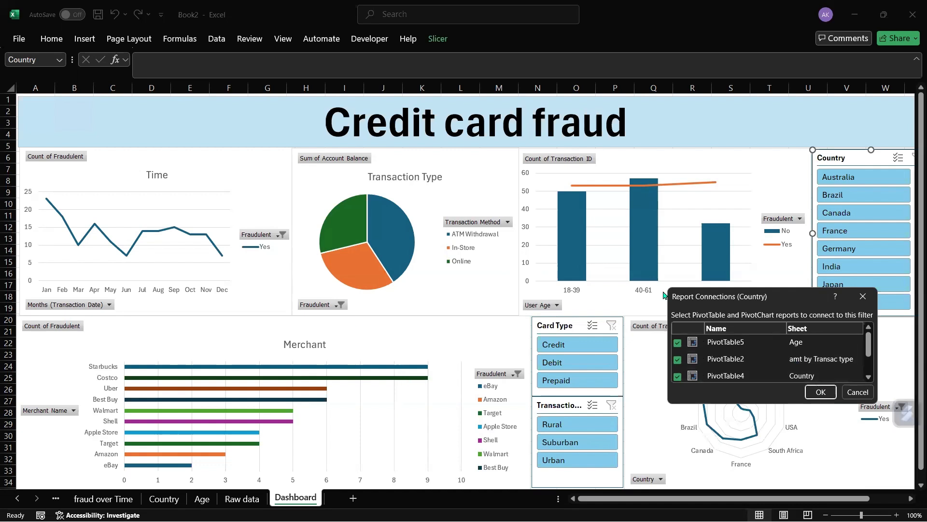
pyautogui.click(821, 392)
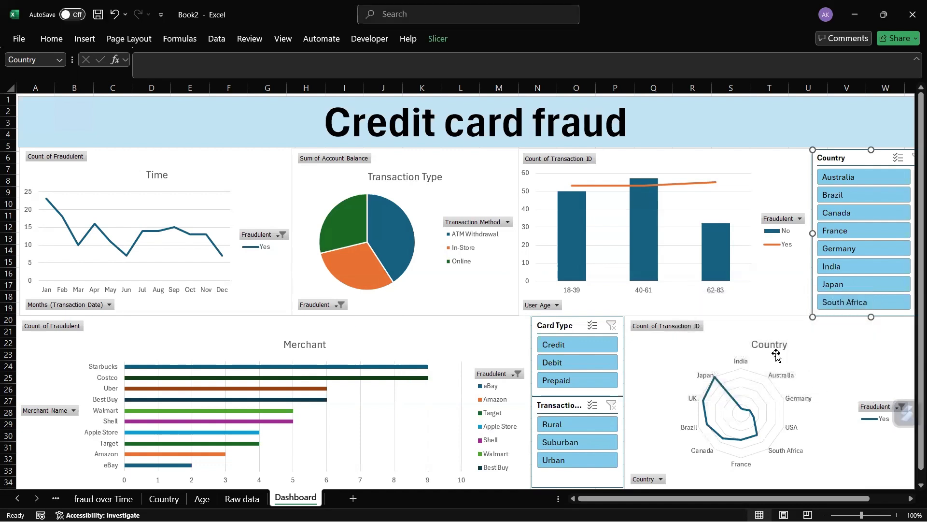
# Step: Check the connected Country slicer across the charts using Australia, Canada, Germany and India, and clear its filter
pyautogui.click(854, 182)
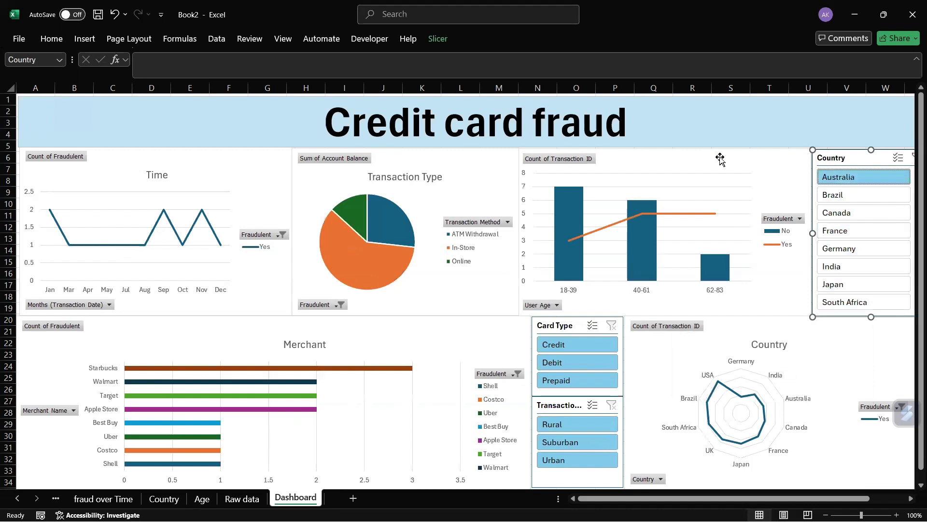
pyautogui.click(855, 217)
pyautogui.click(864, 249)
pyautogui.click(863, 268)
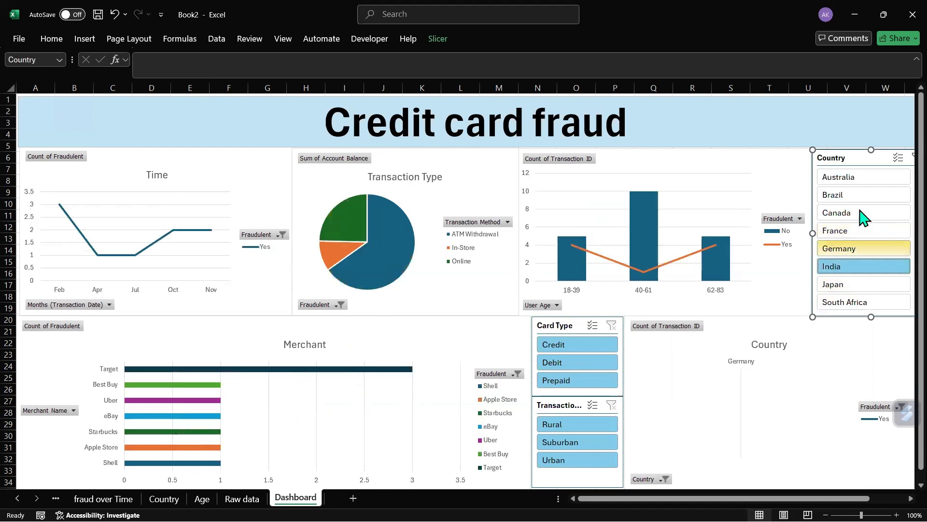
pyautogui.click(910, 158)
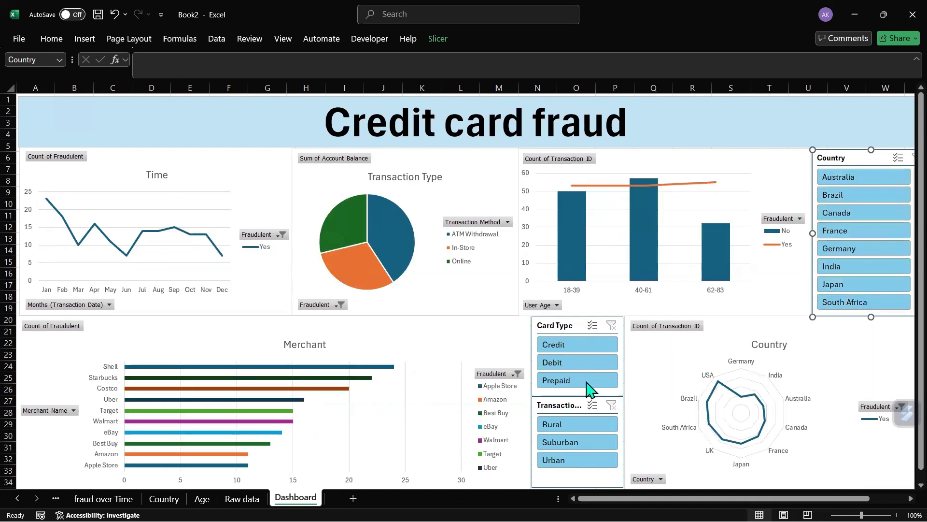
# Step: Hide all field buttons on the Time chart and remove its legend
pyautogui.click(235, 167)
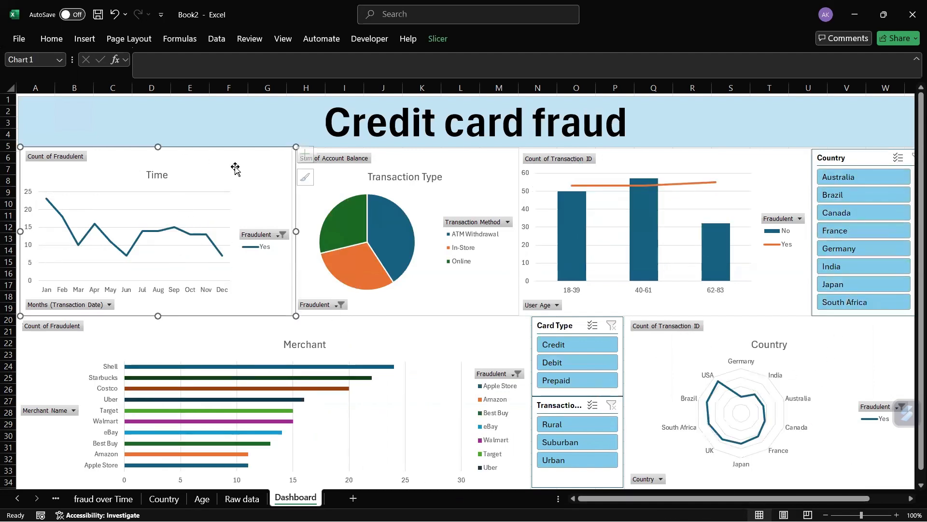
pyautogui.rightClick(63, 161)
pyautogui.click(109, 298)
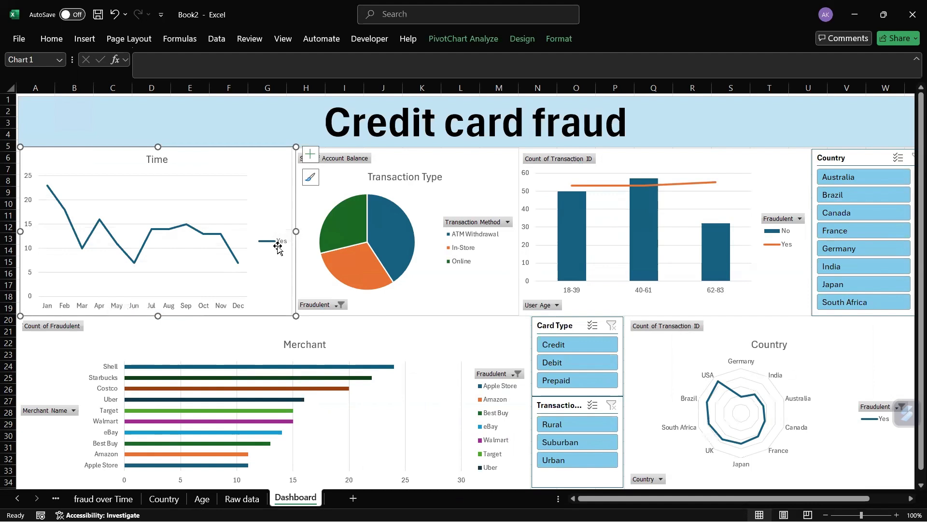
pyautogui.click(311, 155)
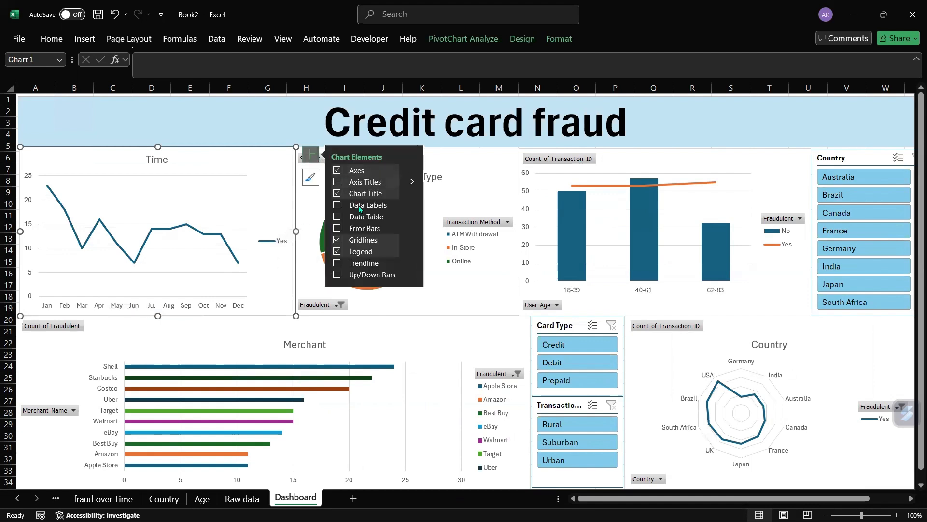
pyautogui.click(337, 252)
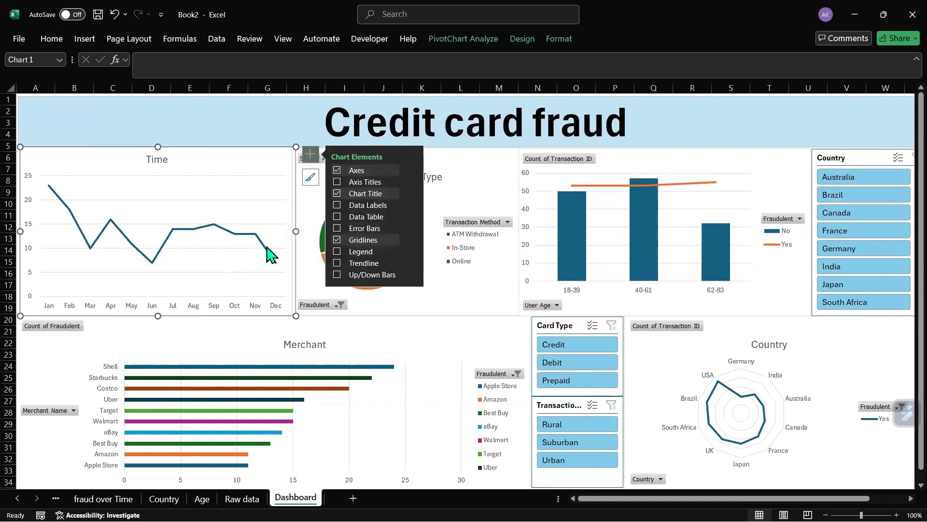
pyautogui.click(488, 157)
pyautogui.moveTo(489, 157); pyautogui.dragTo(490, 157)
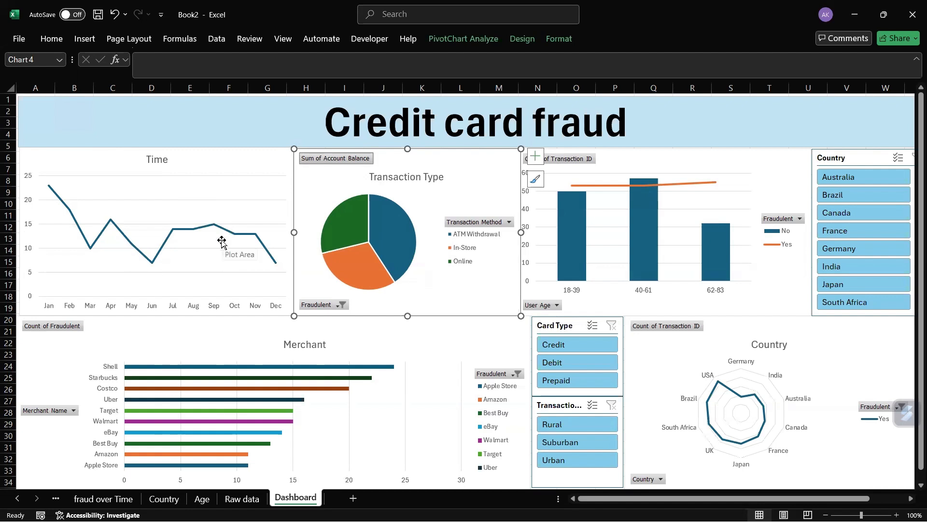
# Step: Change the title of the Time line chart to "Month wise"
pyautogui.moveTo(48, 188)
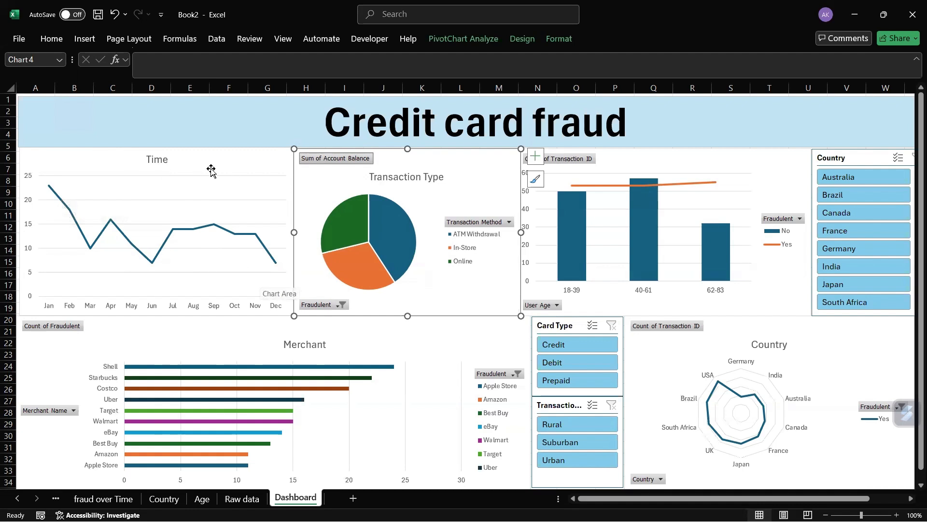
pyautogui.click(163, 161)
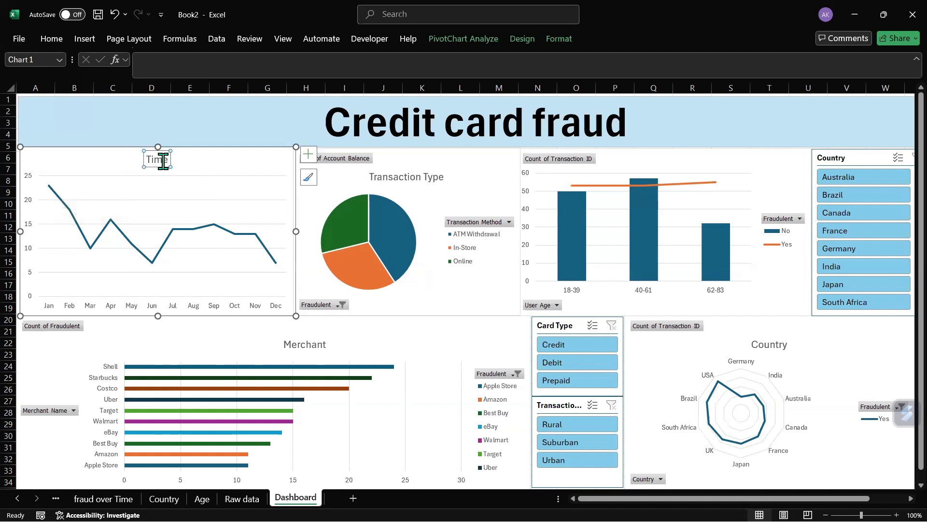
pyautogui.click(163, 161)
pyautogui.press('BackSpace')
pyautogui.press('BackSpace')
pyautogui.press('BackSpace')
pyautogui.press('BackSpace')
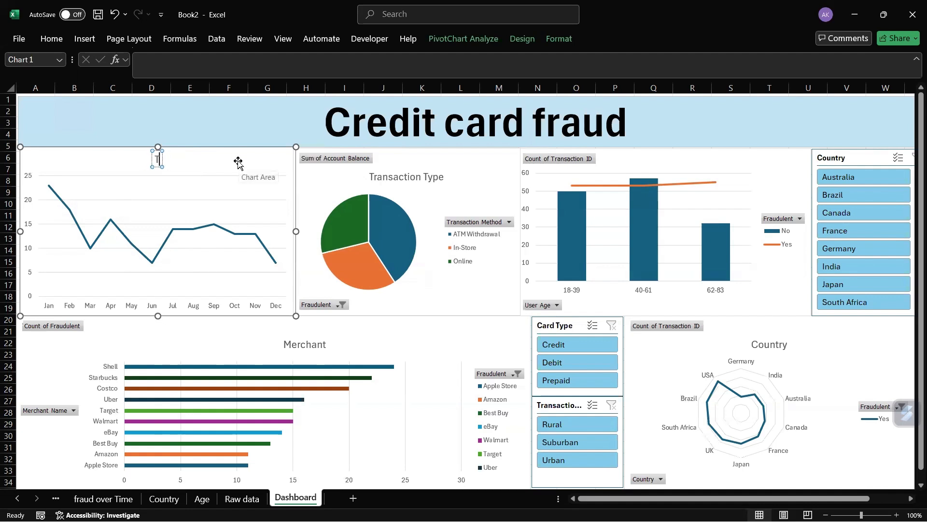
pyautogui.write('Month wise')
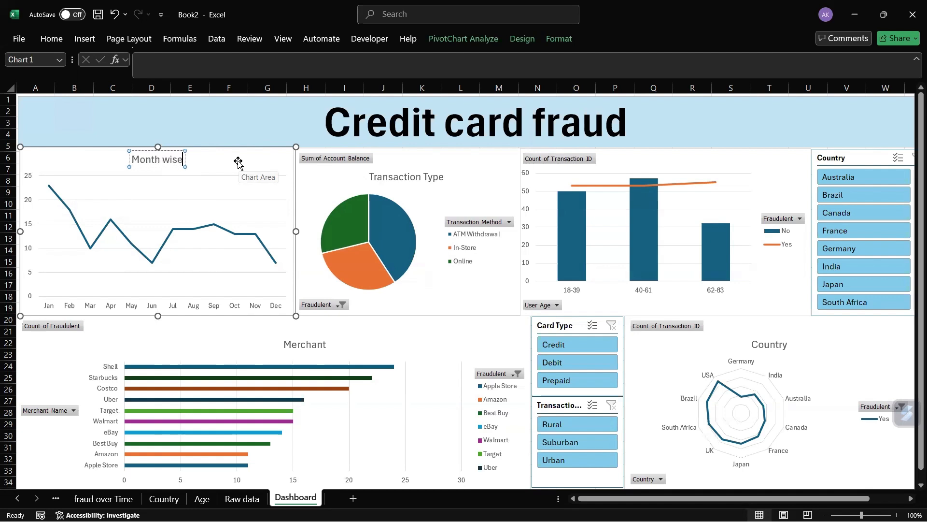
pyautogui.click(238, 161)
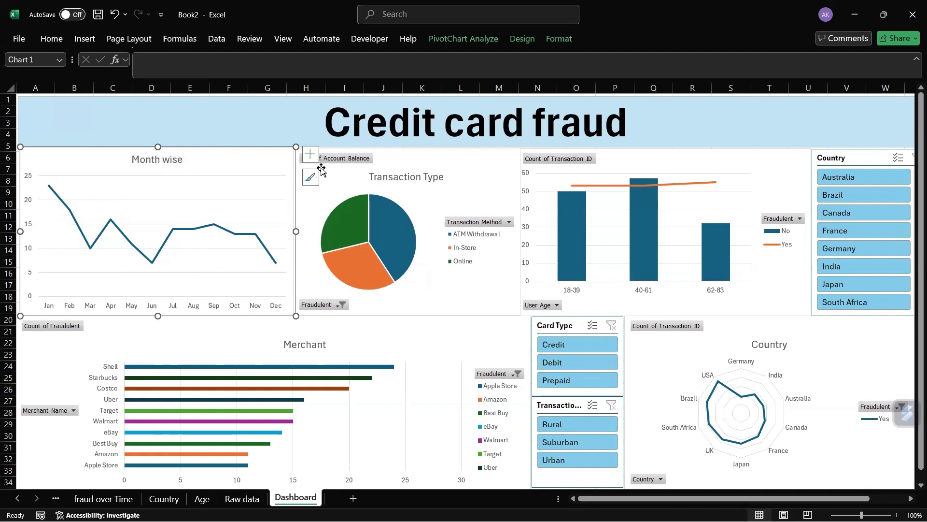
# Step: Hide all field buttons on the Transaction Type pie chart and on the age group column chart
pyautogui.click(459, 167)
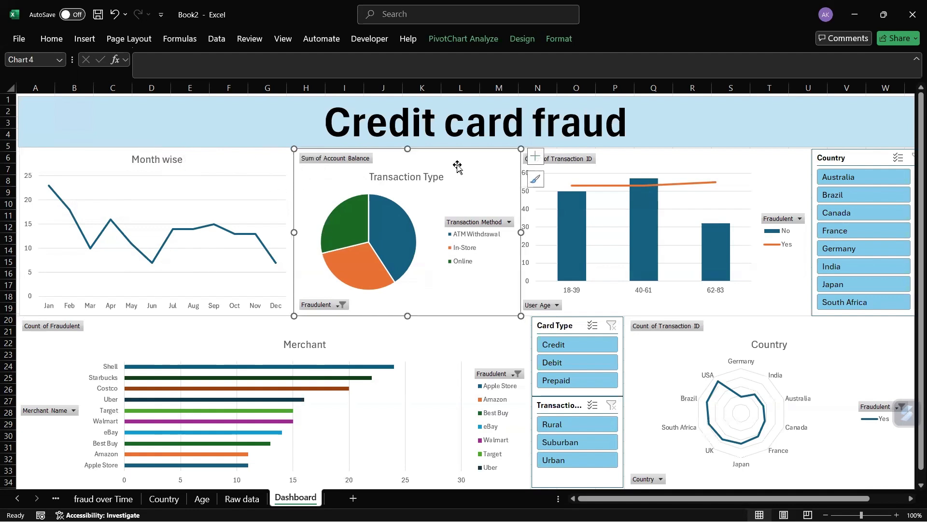
pyautogui.rightClick(334, 158)
pyautogui.click(385, 292)
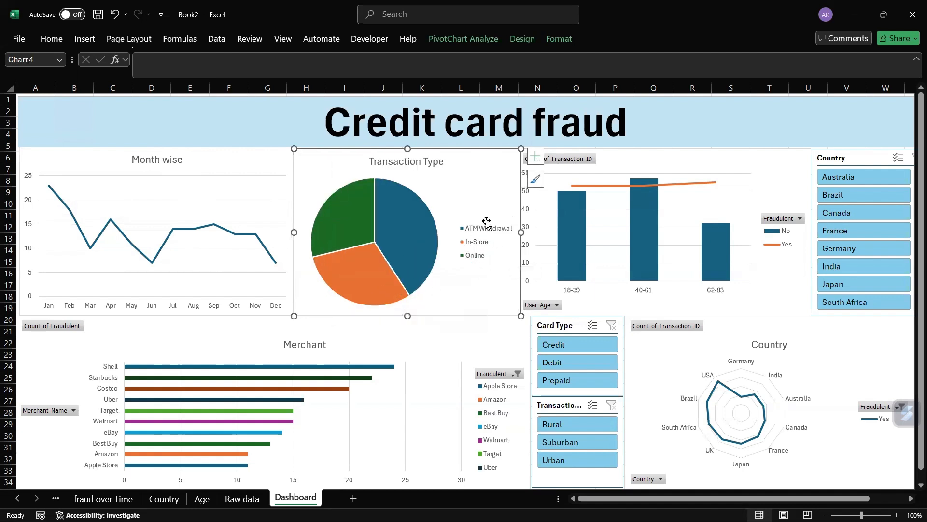
pyautogui.moveTo(406, 232)
pyautogui.rightClick(569, 161)
pyautogui.click(593, 291)
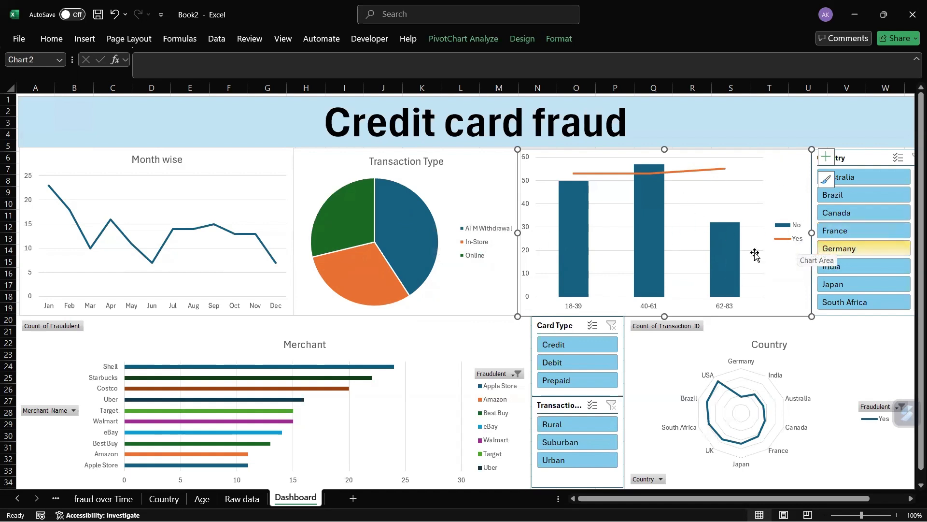
# Step: Hide all field buttons on the Merchant bar chart and remove its legend
pyautogui.click(407, 332)
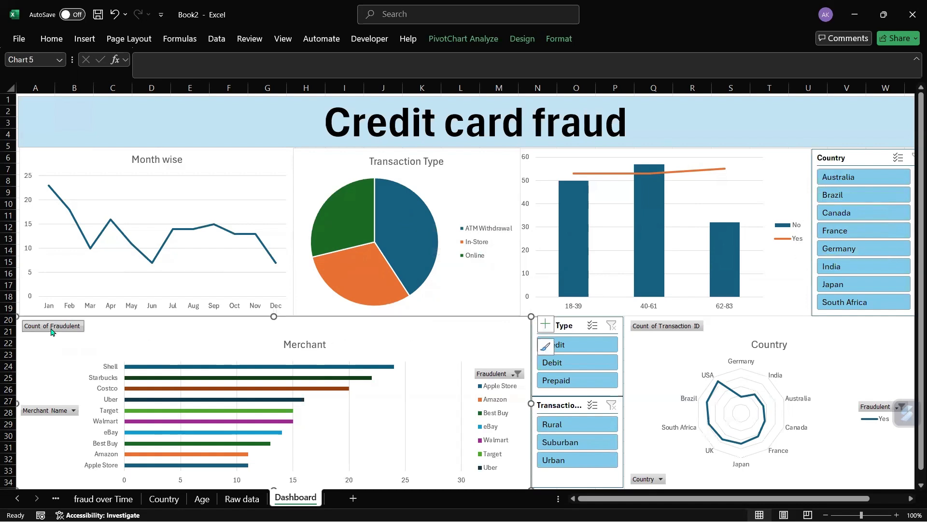
pyautogui.rightClick(52, 327)
pyautogui.click(86, 463)
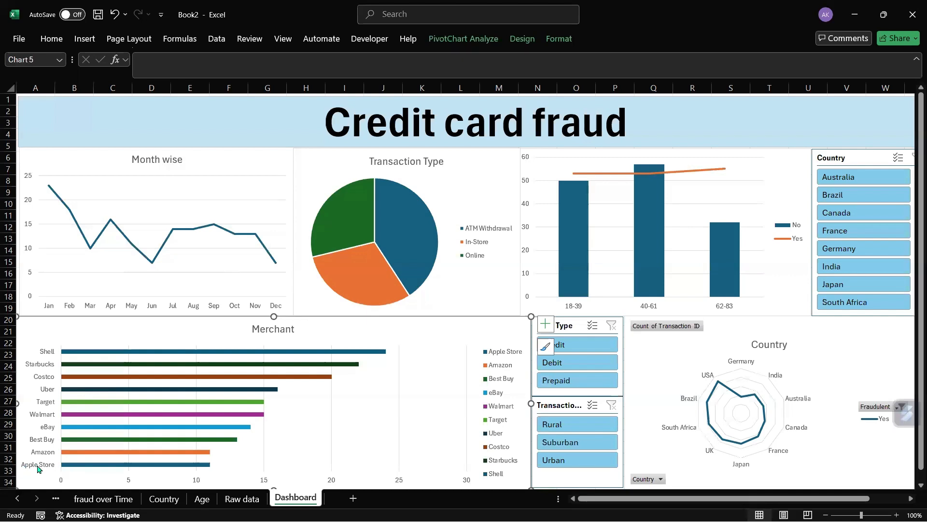
pyautogui.click(545, 323)
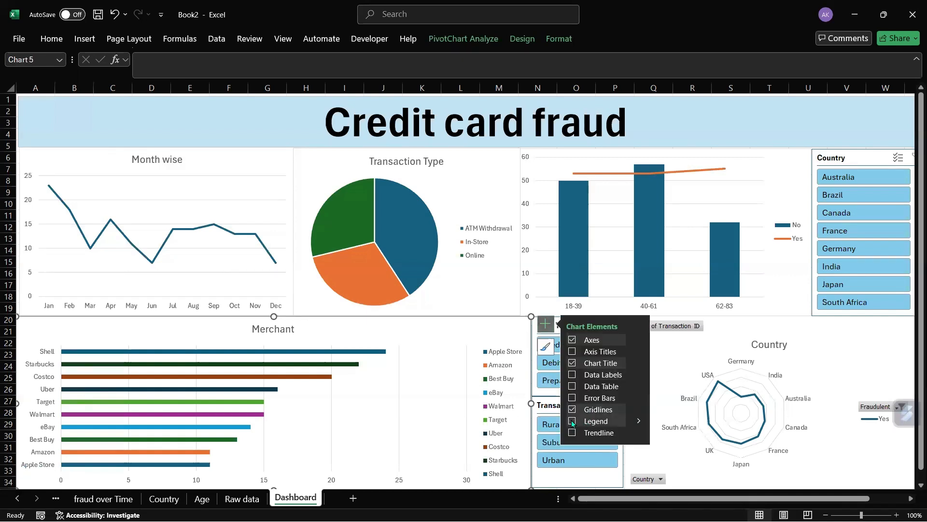
pyautogui.click(621, 425)
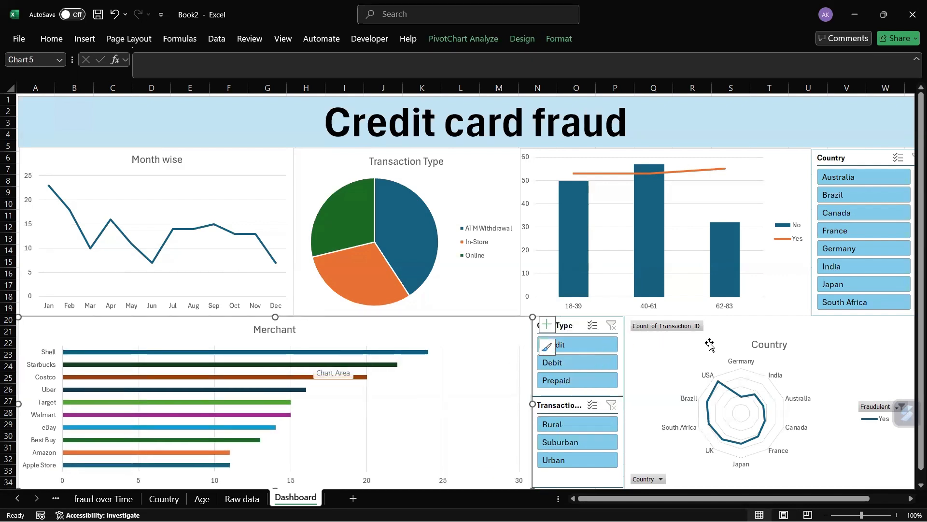
# Step: Hide all field buttons on the Country radar chart and remove its legend
pyautogui.rightClick(683, 326)
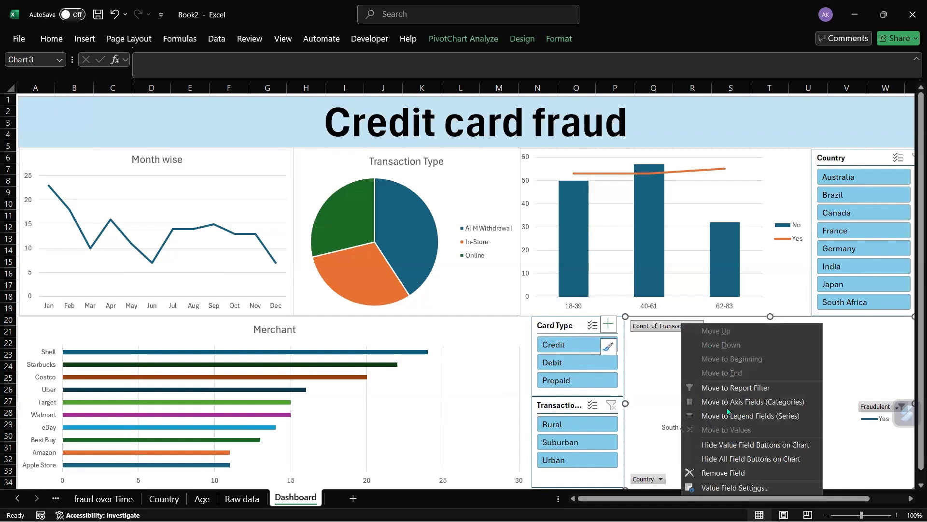
pyautogui.click(720, 462)
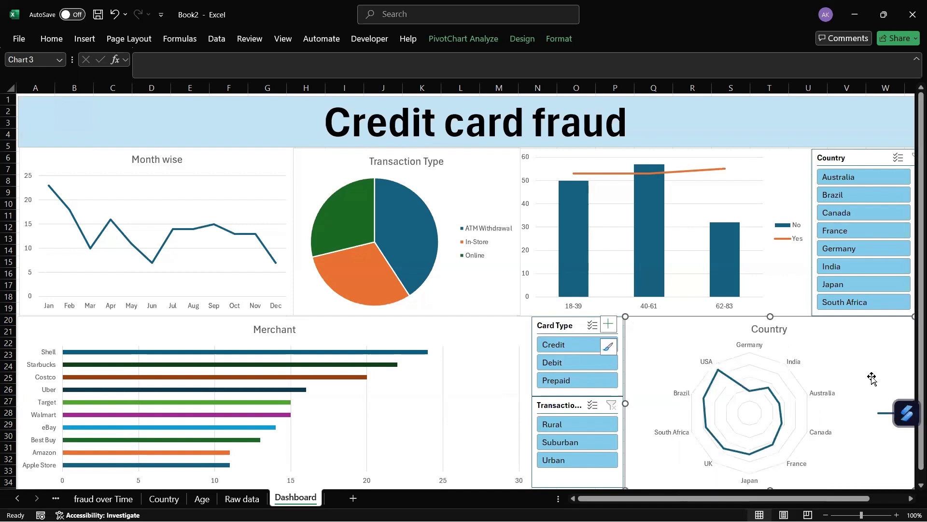
pyautogui.click(609, 326)
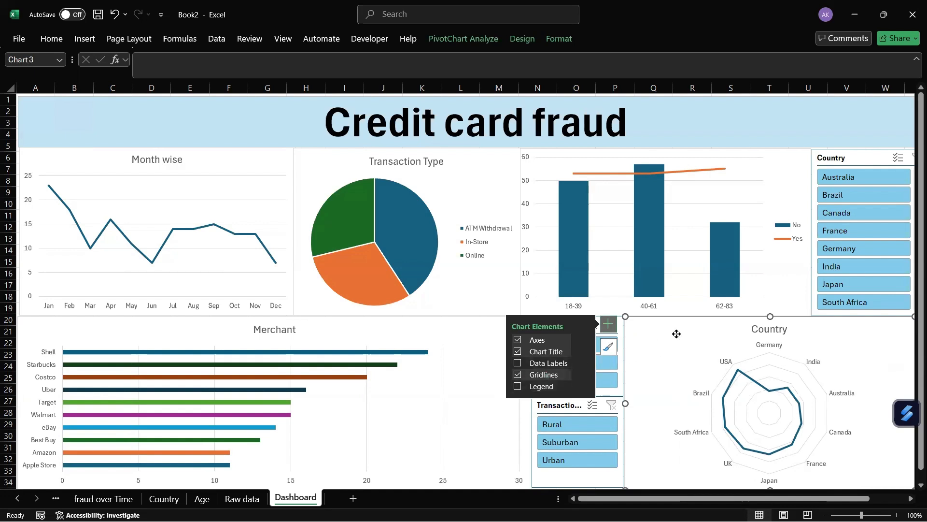
pyautogui.click(106, 341)
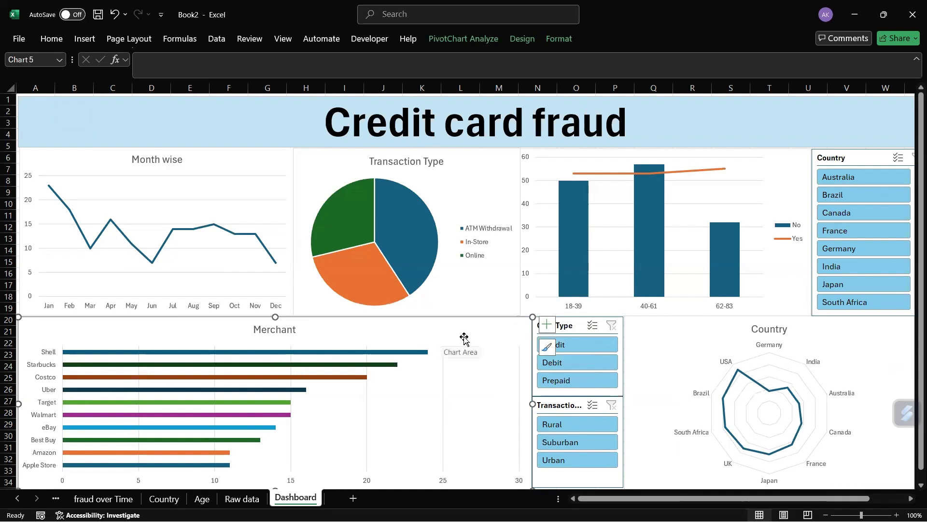
# Step: Apply the grey gradient chart style with values inside round markers to the Month wise line chart
pyautogui.click(246, 168)
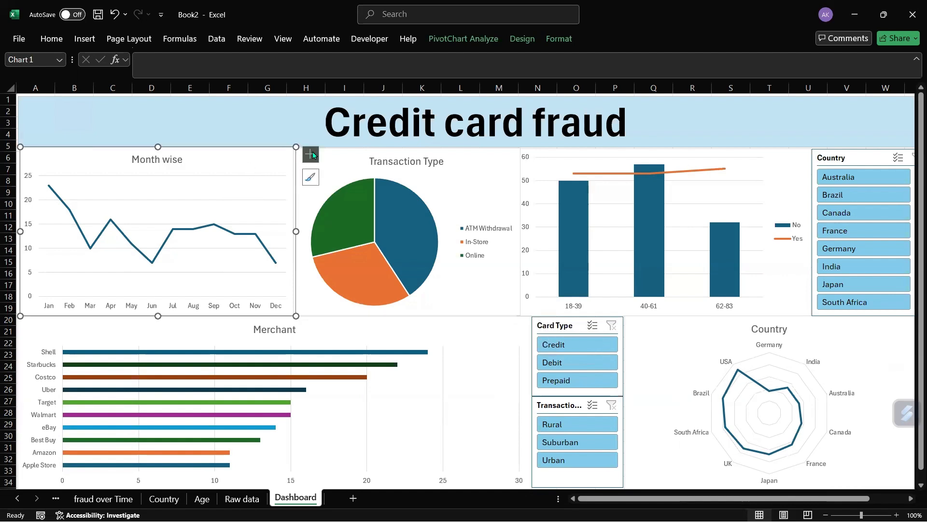
pyautogui.click(311, 175)
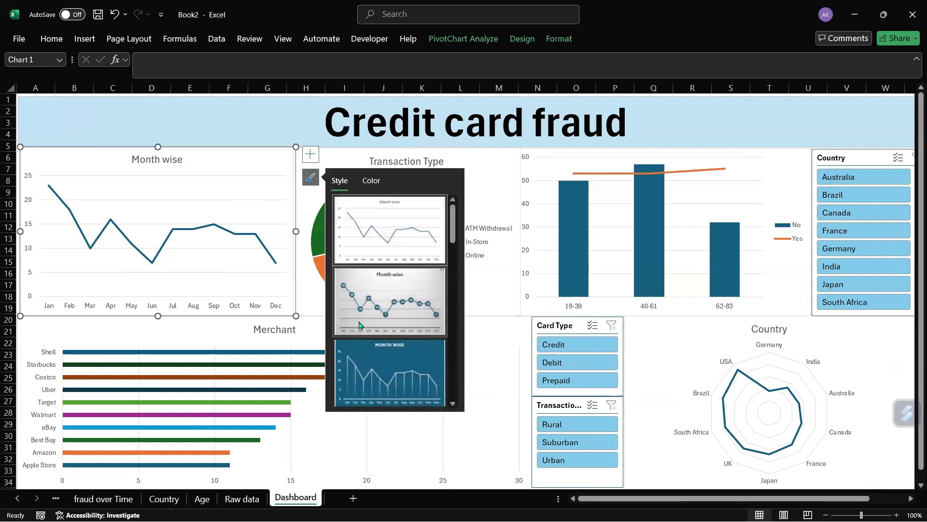
pyautogui.click(373, 303)
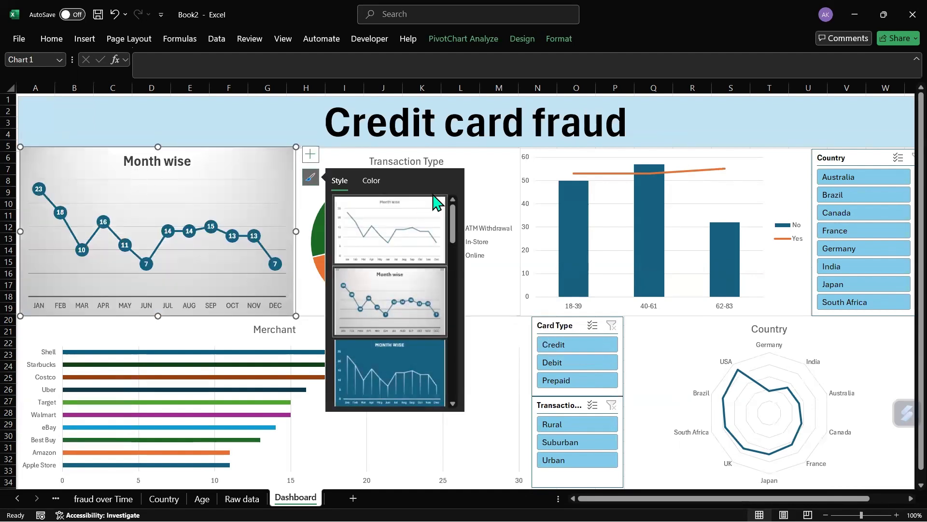
# Step: Apply the grey gradient chart style with percentage labels on the slices to the Transaction Type pie chart
pyautogui.click(501, 166)
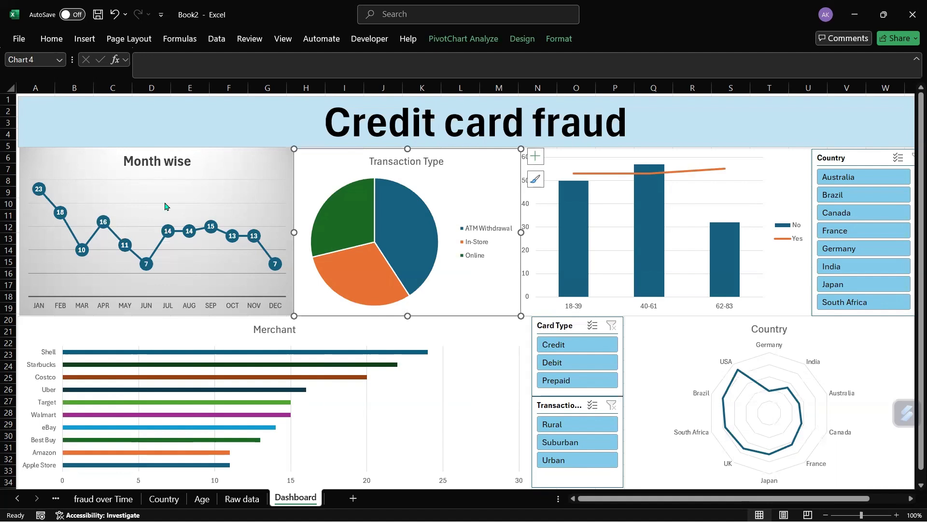
pyautogui.click(535, 179)
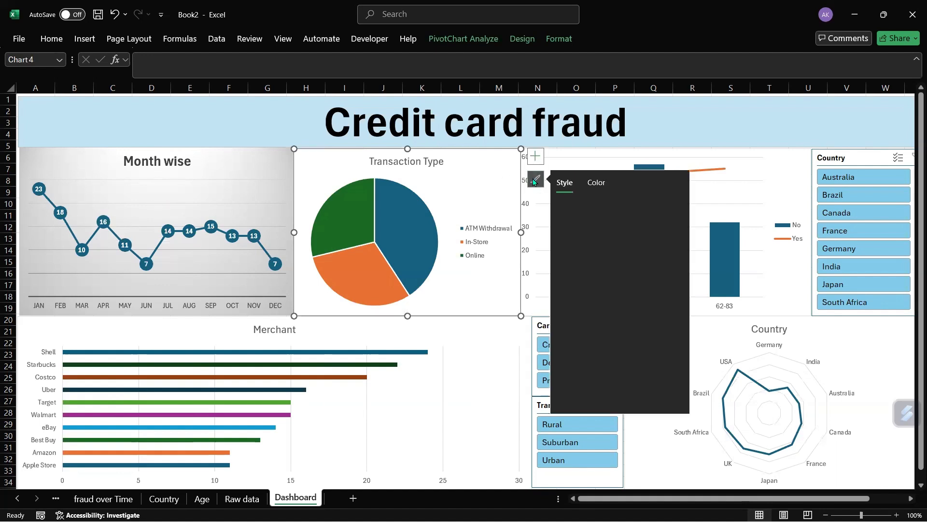
pyautogui.click(609, 370)
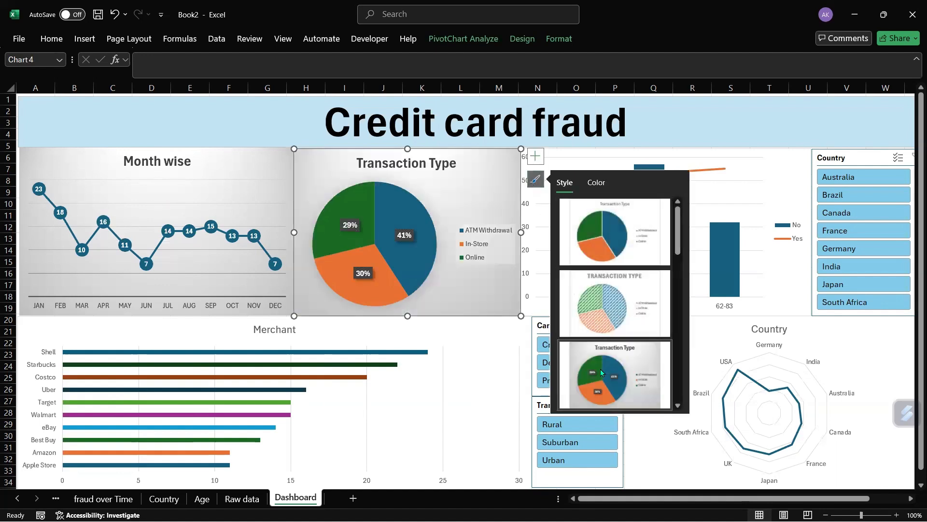
pyautogui.click(462, 366)
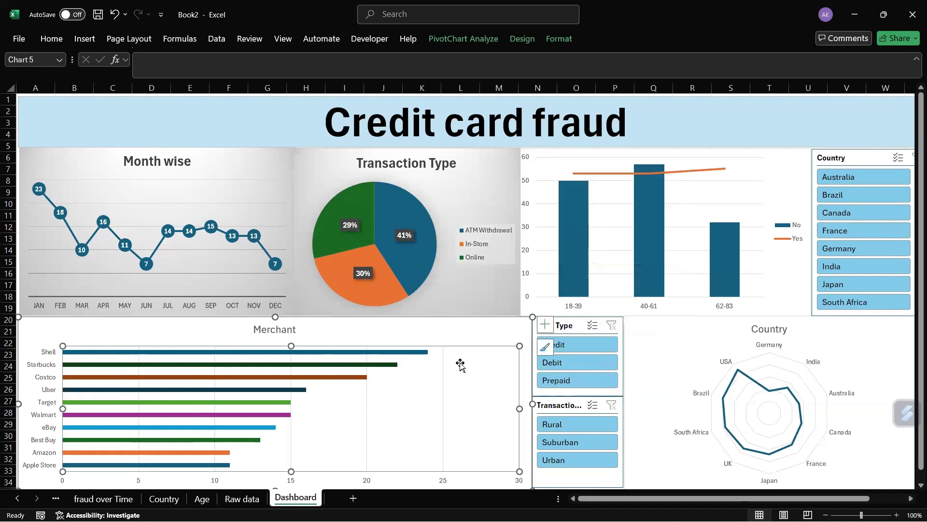
# Step: Apply the last available chart style, with gradient columns and a thick marked line, to the age group chart
pyautogui.click(791, 169)
pyautogui.click(826, 180)
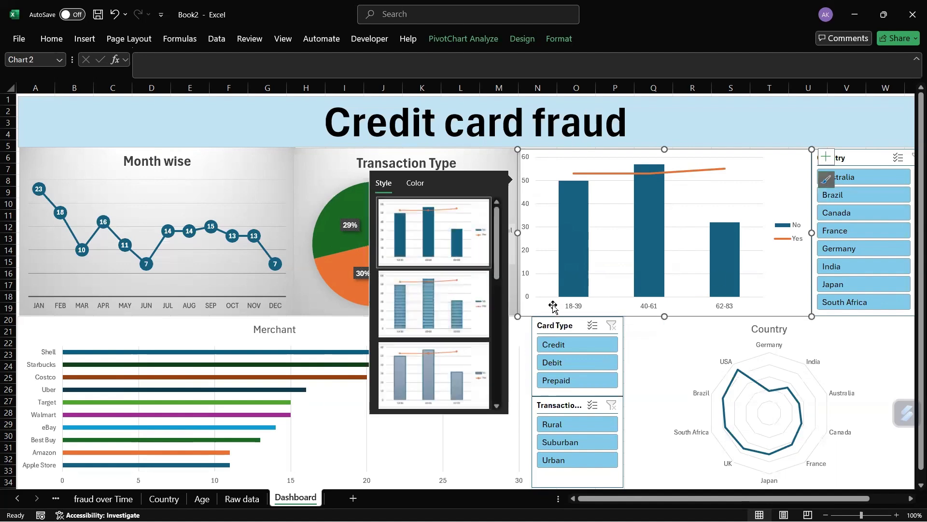
pyautogui.scroll(-2, 431, 312)
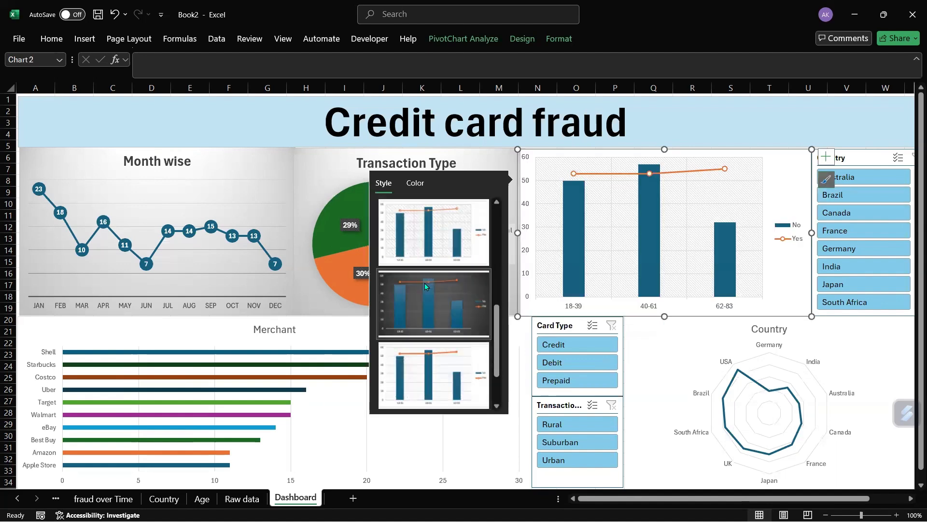
pyautogui.scroll(-1, 425, 285)
pyautogui.click(448, 369)
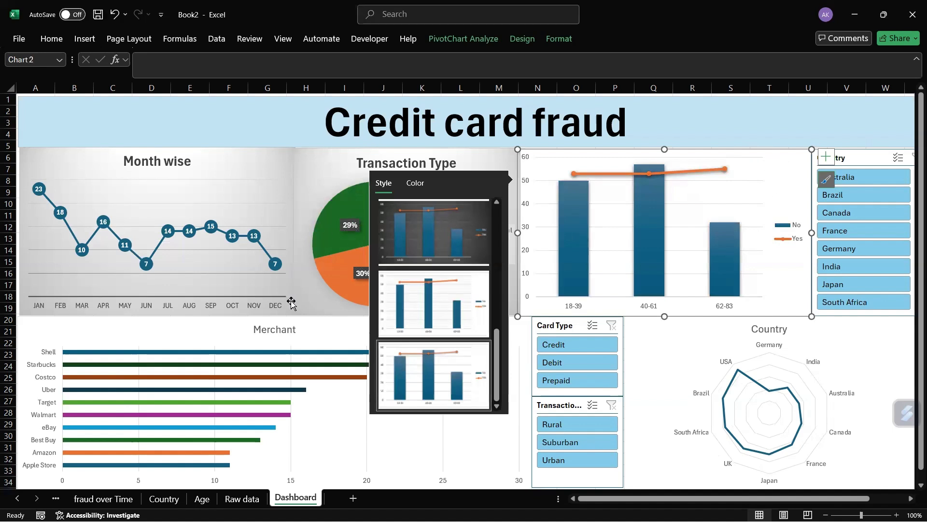
# Step: Apply the chart style with fading gradient bars and a bold uppercase title to the Merchant bar chart
pyautogui.click(364, 445)
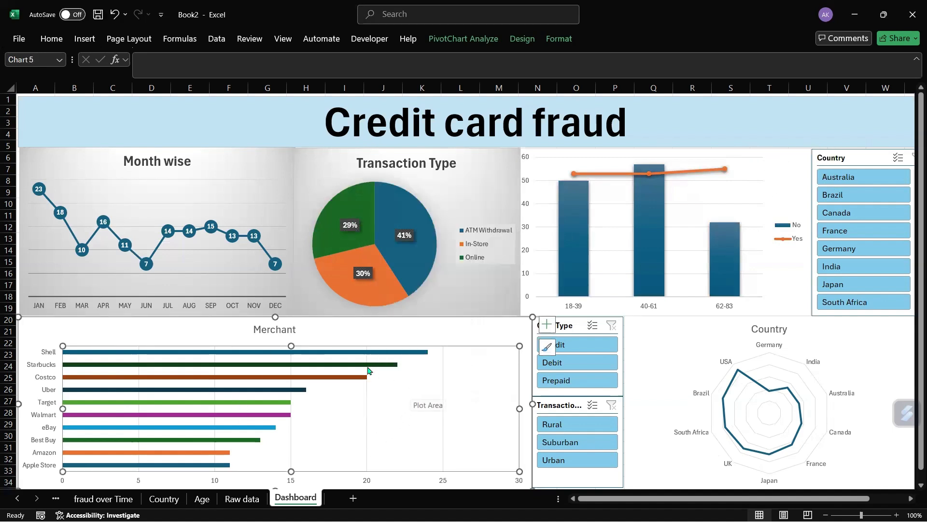
pyautogui.click(405, 337)
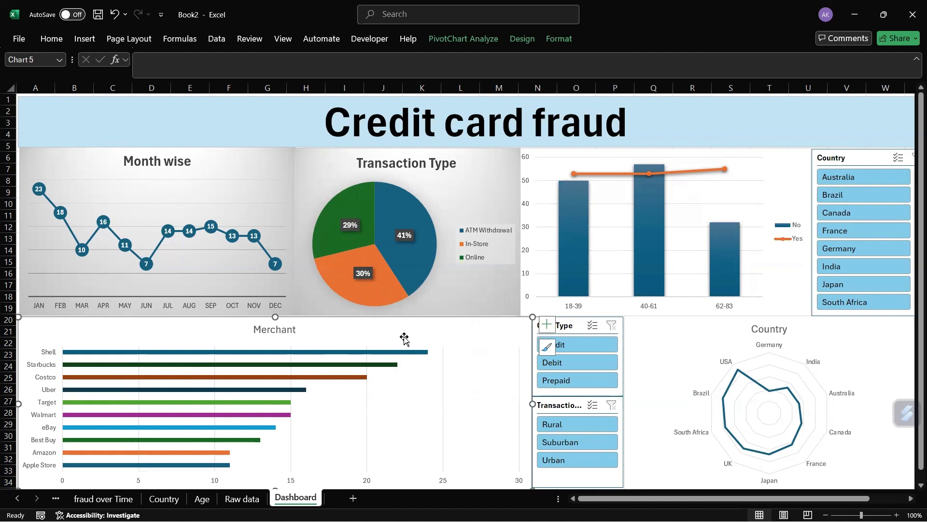
pyautogui.rightClick(405, 337)
pyautogui.click(342, 334)
pyautogui.click(546, 347)
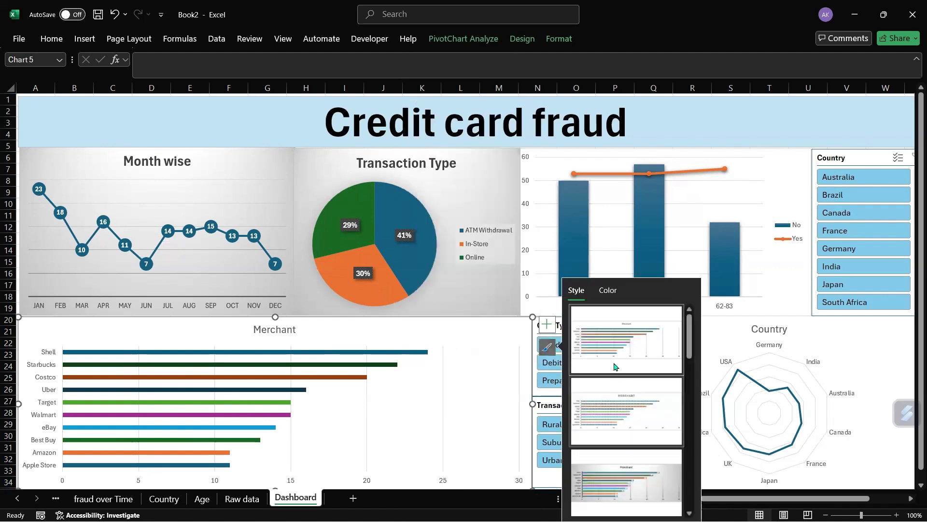
pyautogui.scroll(-2, 615, 378)
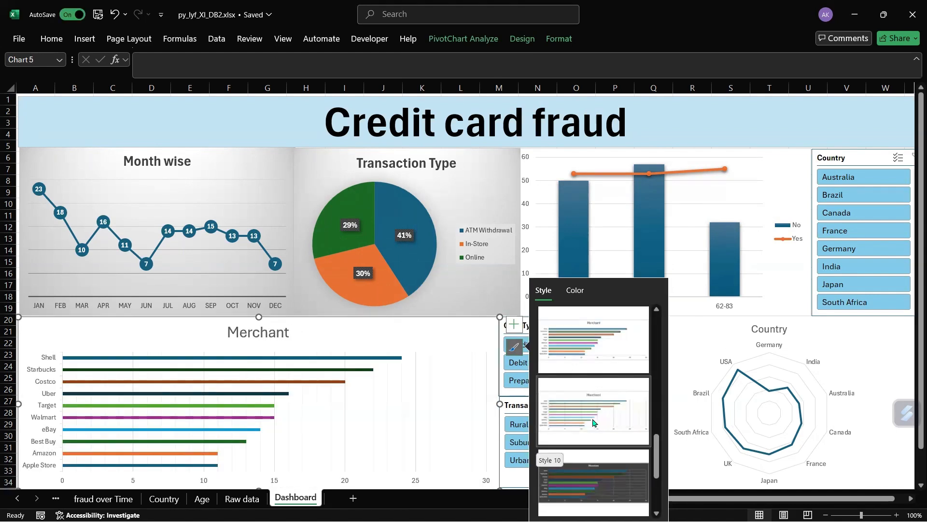
pyautogui.scroll(1, 587, 433)
pyautogui.click(575, 416)
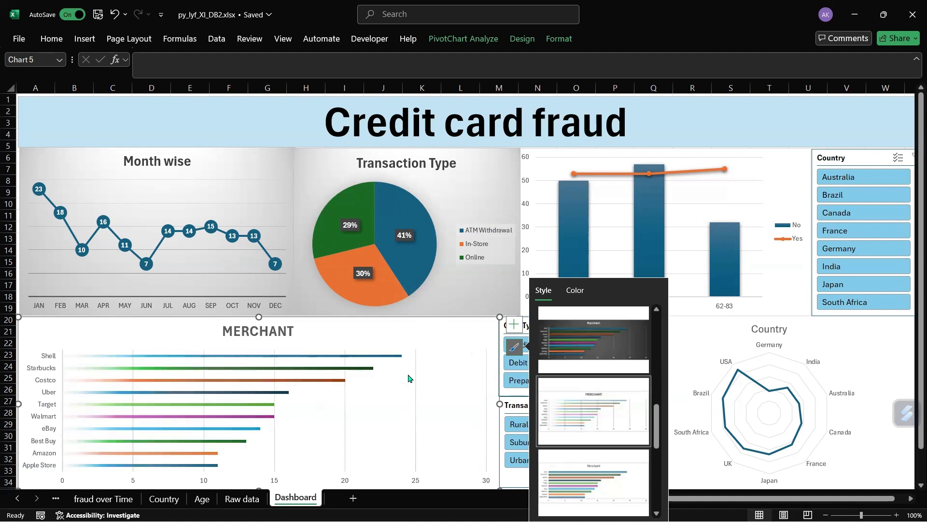
# Step: Apply the last available chart style, with a white background, thick marked line and bold title, to the Country radar chart
pyautogui.click(693, 336)
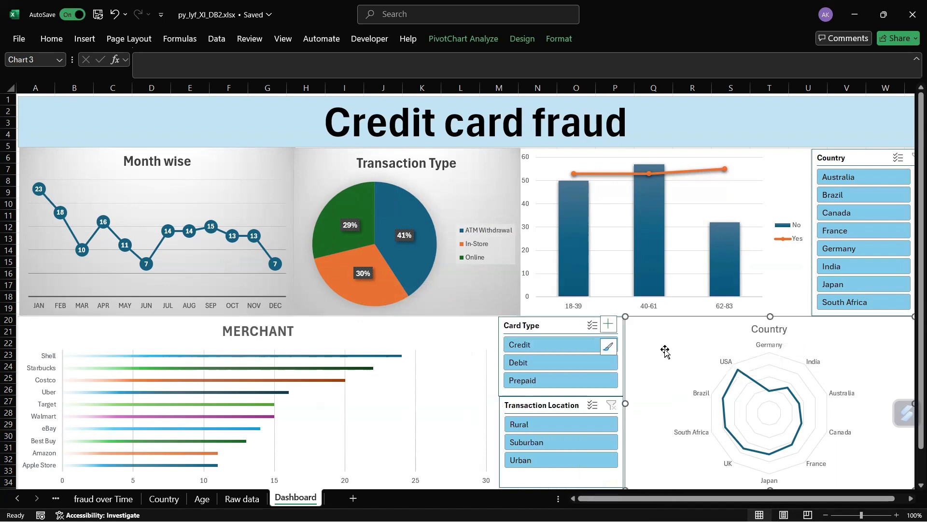
pyautogui.click(608, 346)
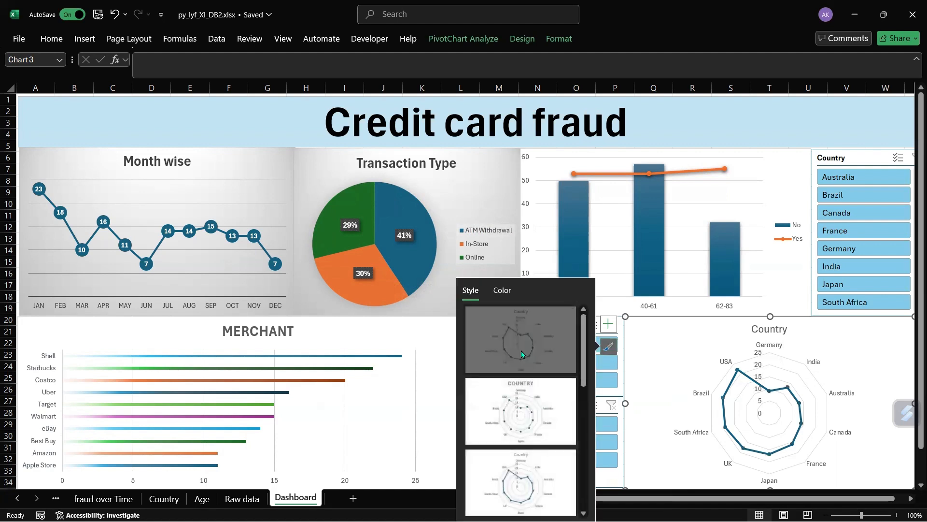
pyautogui.scroll(-1, 535, 402)
pyautogui.scroll(-1, 535, 404)
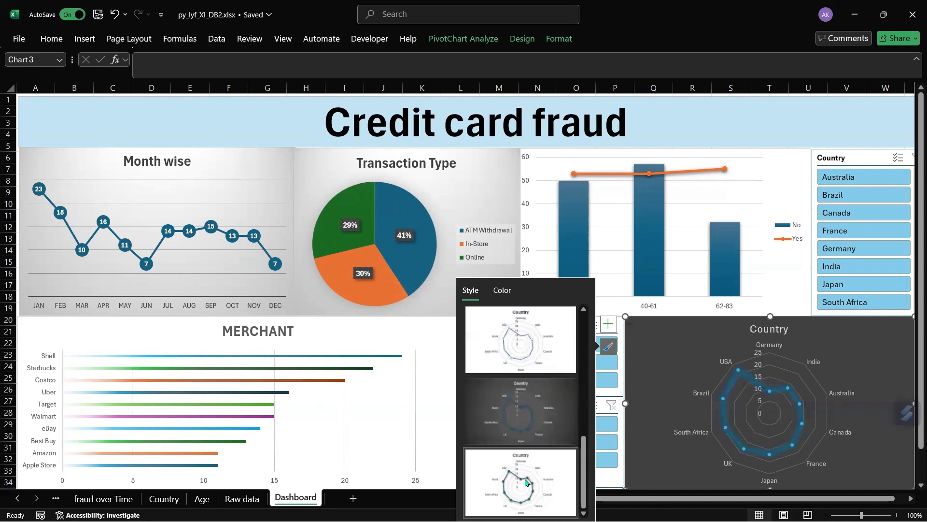
pyautogui.click(563, 457)
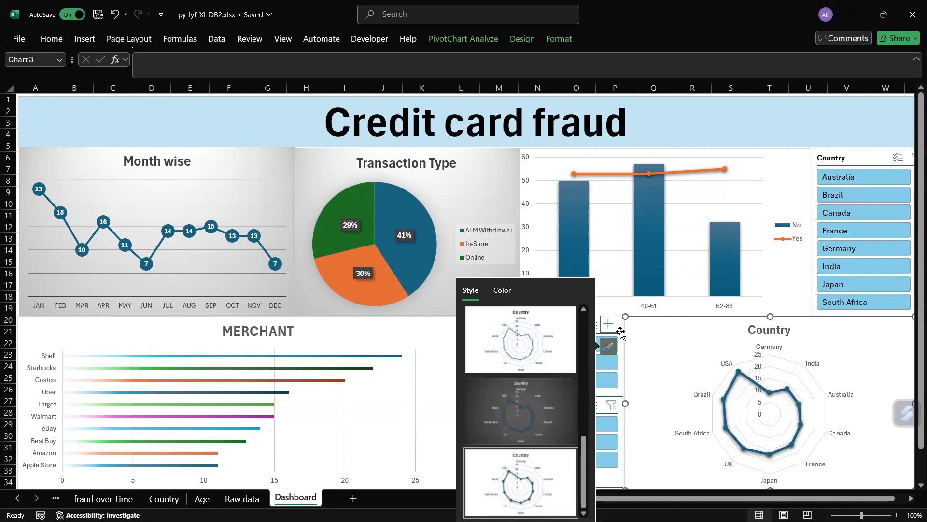
pyautogui.click(401, 343)
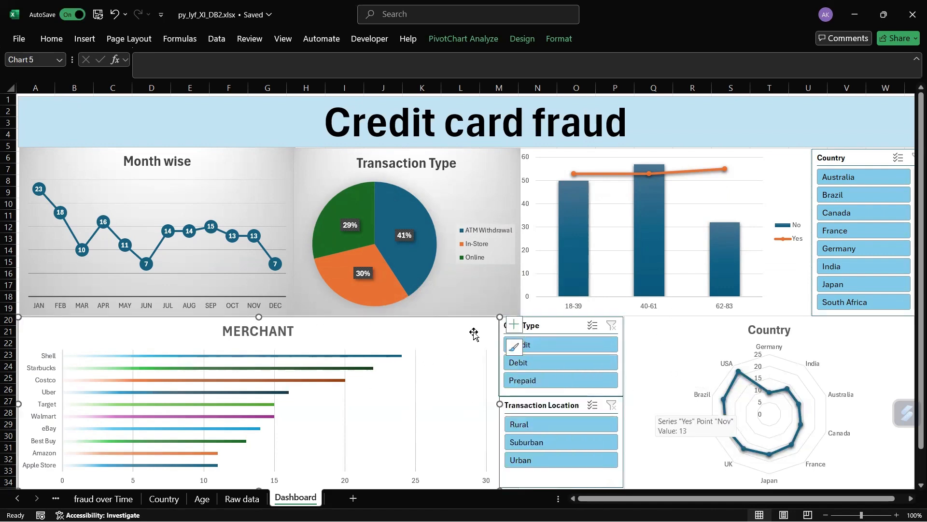
# Step: Extend the title banner's upper-left corner to the sheet's edge and fill the banner with the lightest grey below white
pyautogui.click(189, 118)
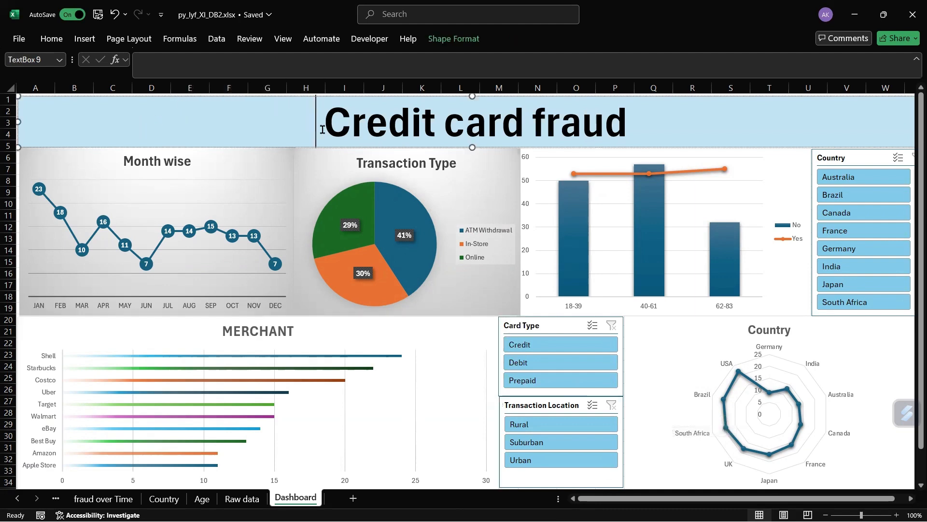
pyautogui.click(616, 112)
pyautogui.moveTo(18, 96); pyautogui.dragTo(16, 93)
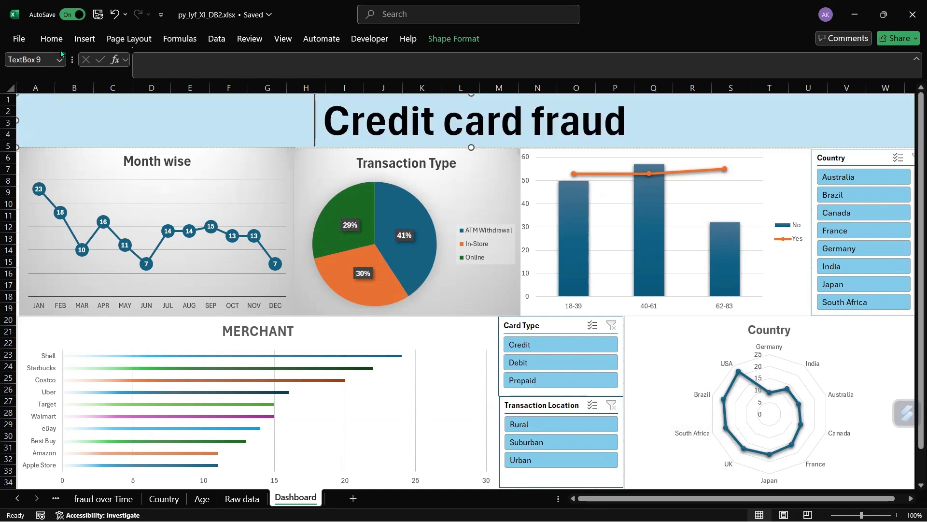
pyautogui.click(48, 42)
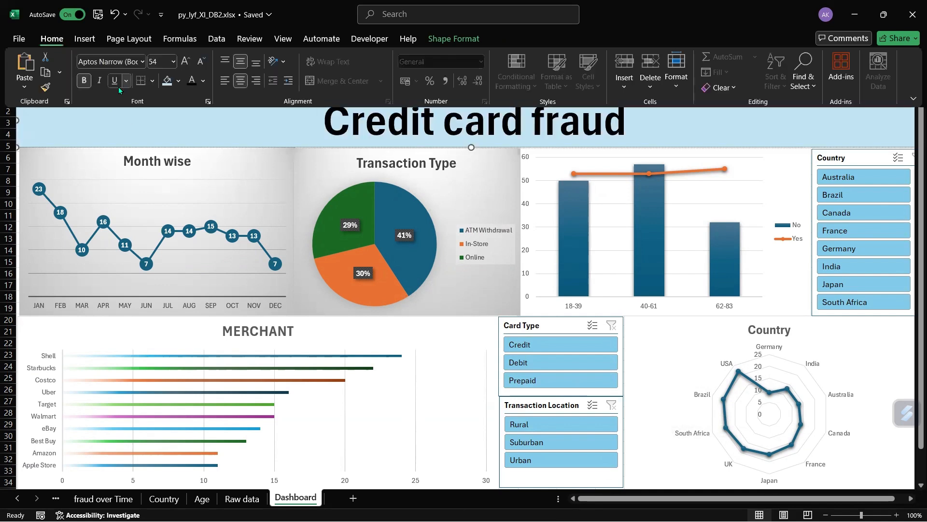
pyautogui.click(178, 83)
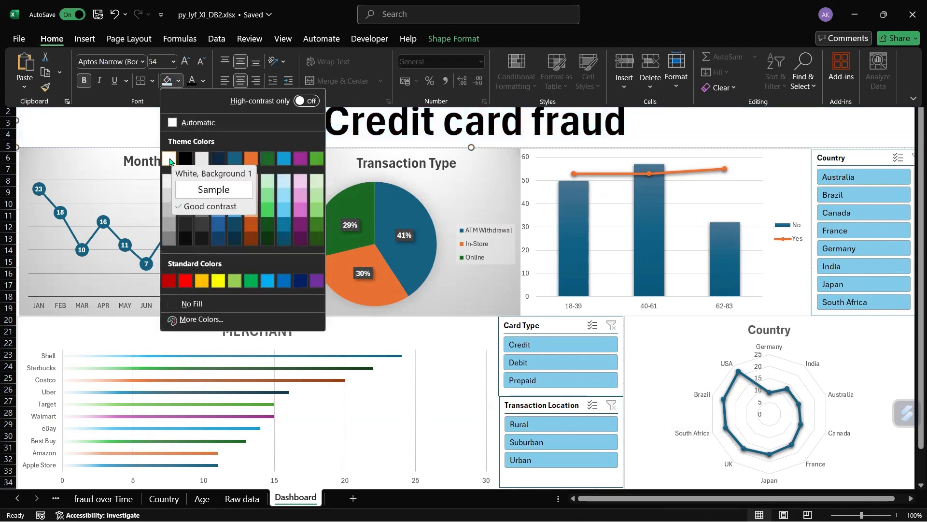
pyautogui.click(169, 182)
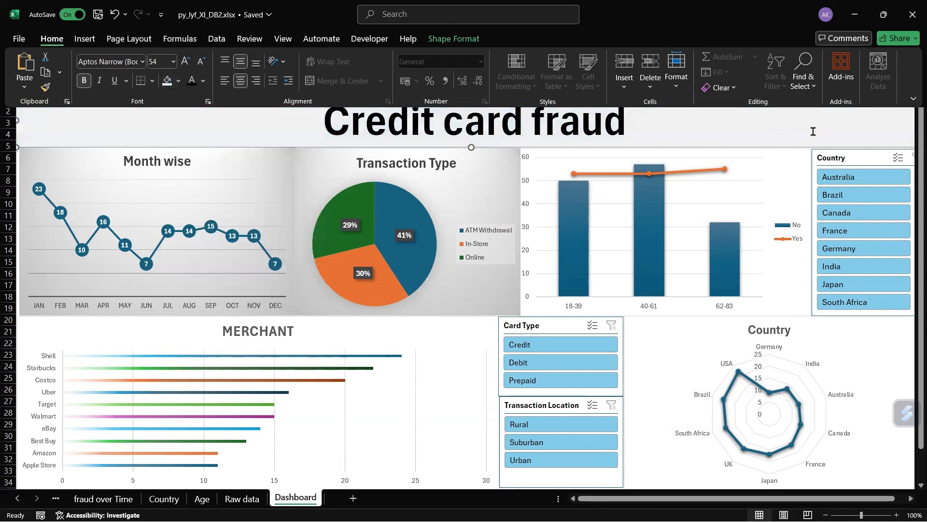
pyautogui.click(762, 142)
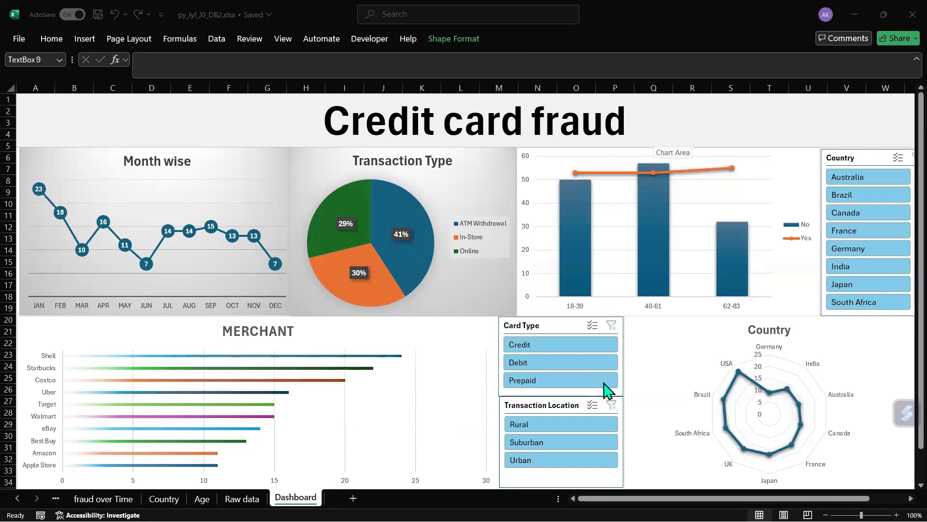
# Step: Filter the dashboard by the Credit, Debit and Prepaid card types in turn to compare the charts, and clear the Card Type filter
pyautogui.click(558, 350)
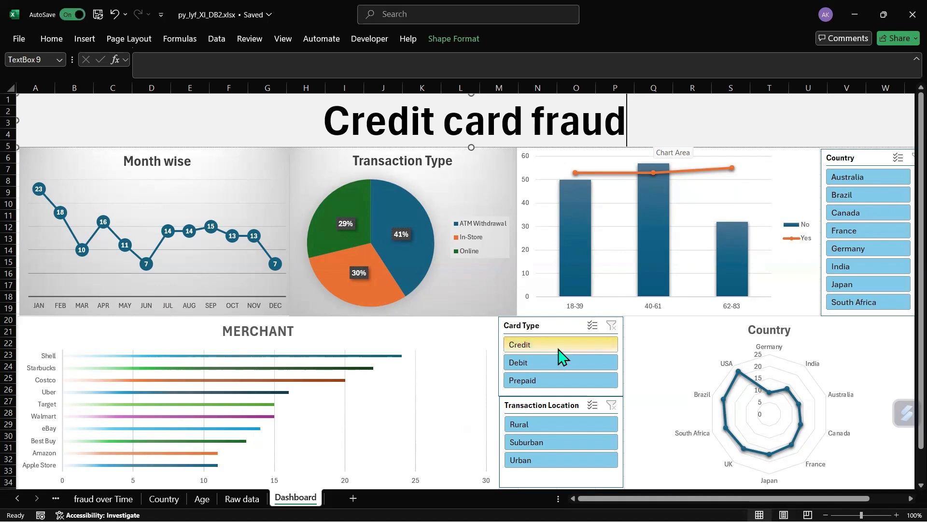
pyautogui.click(565, 362)
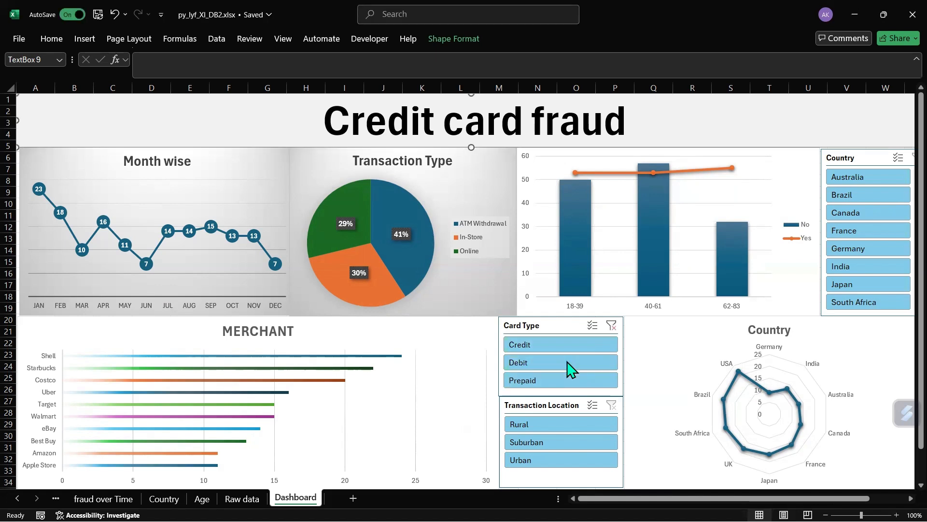
pyautogui.click(557, 385)
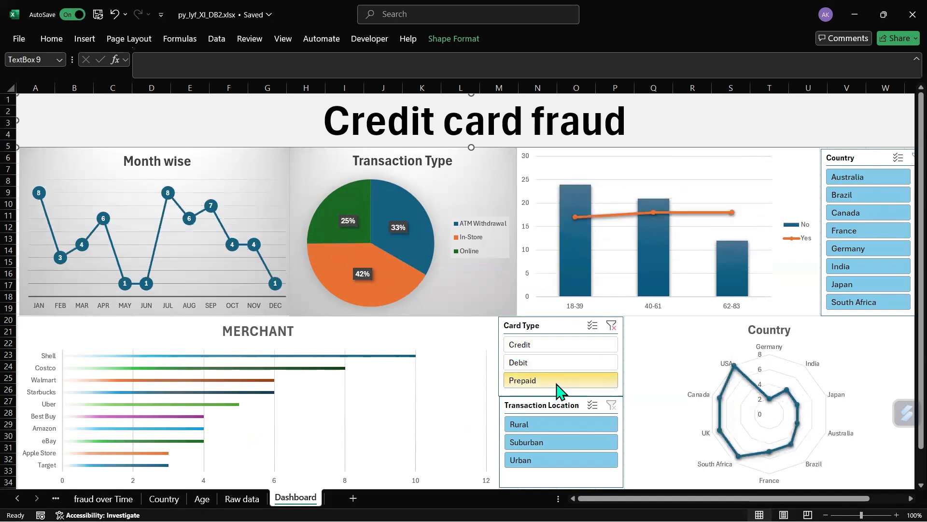
pyautogui.click(560, 346)
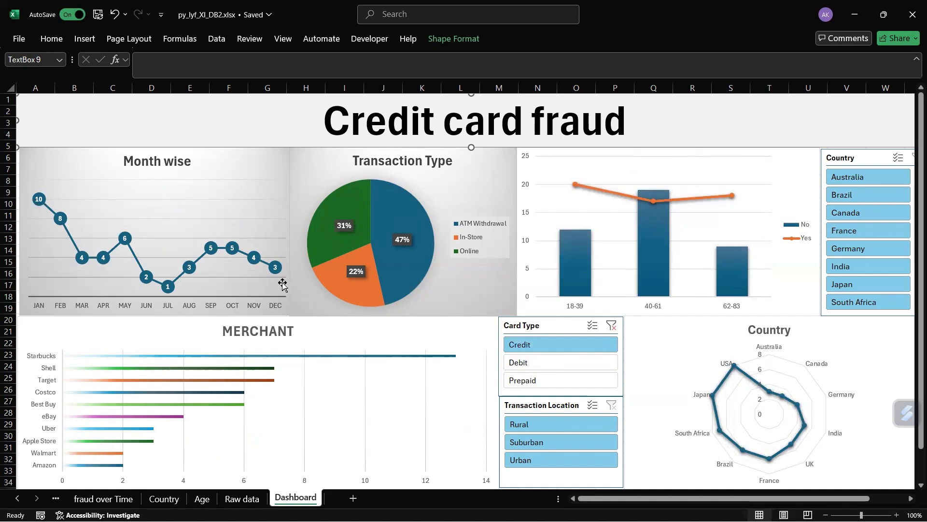
pyautogui.click(525, 366)
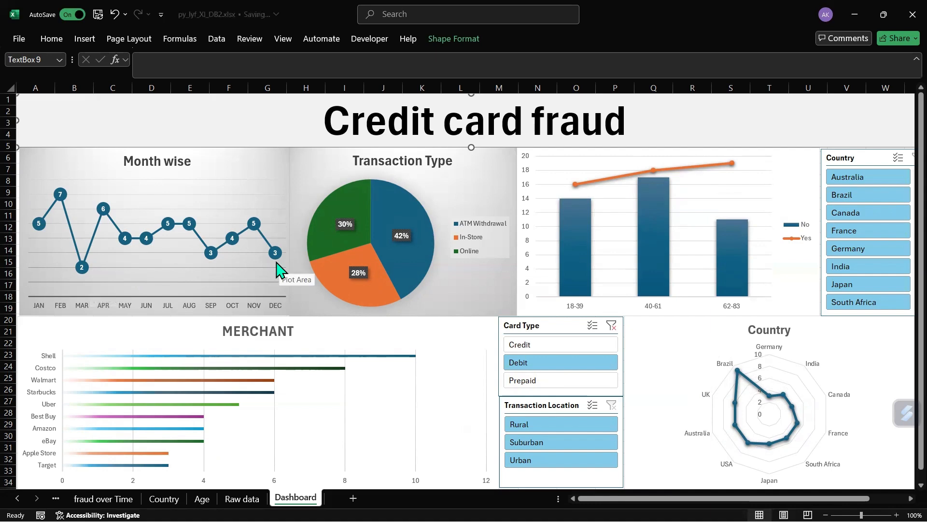
pyautogui.click(542, 381)
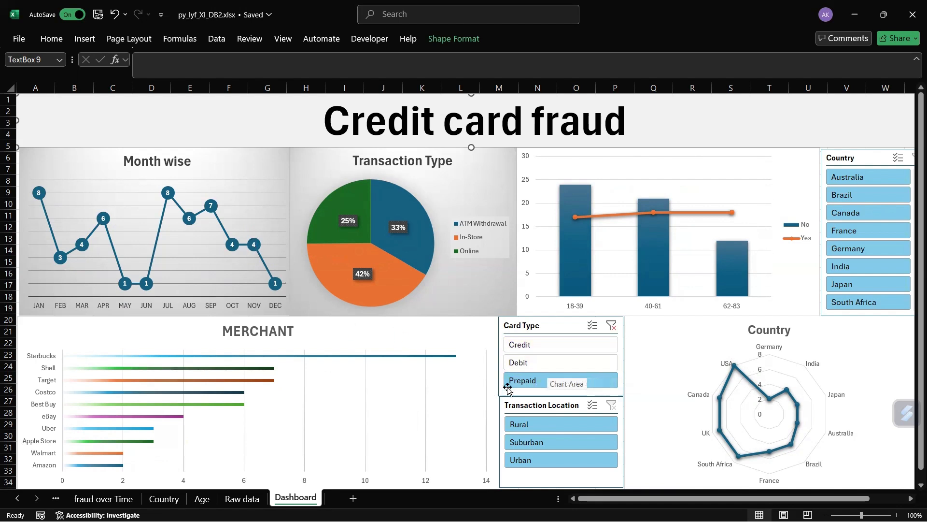
pyautogui.click(532, 344)
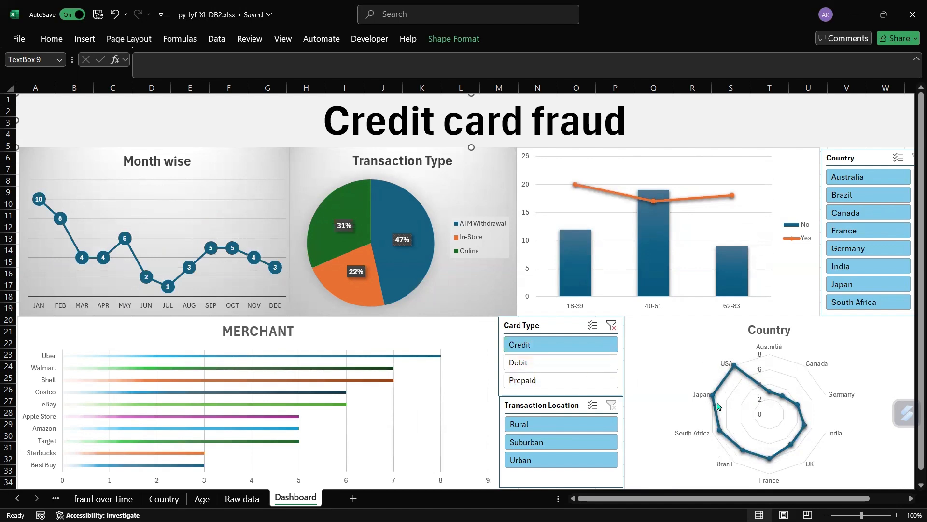
pyautogui.click(586, 360)
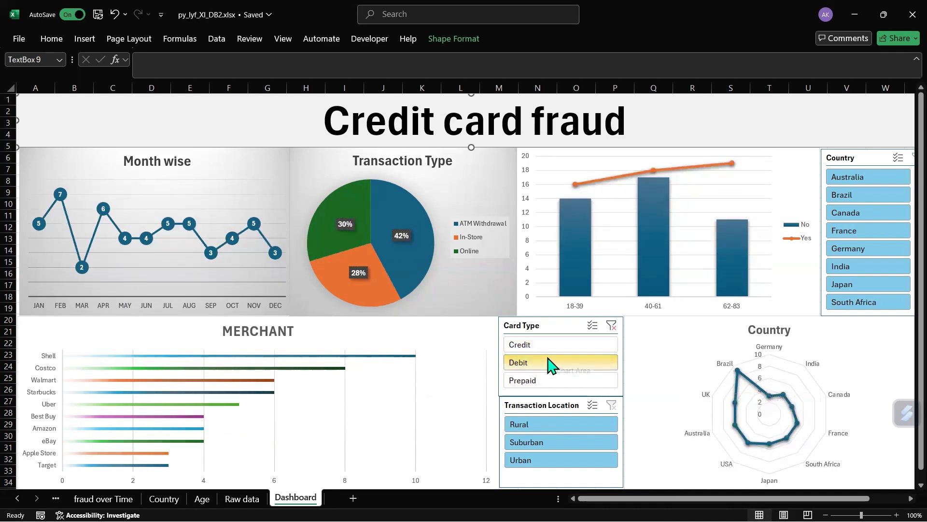
pyautogui.click(547, 382)
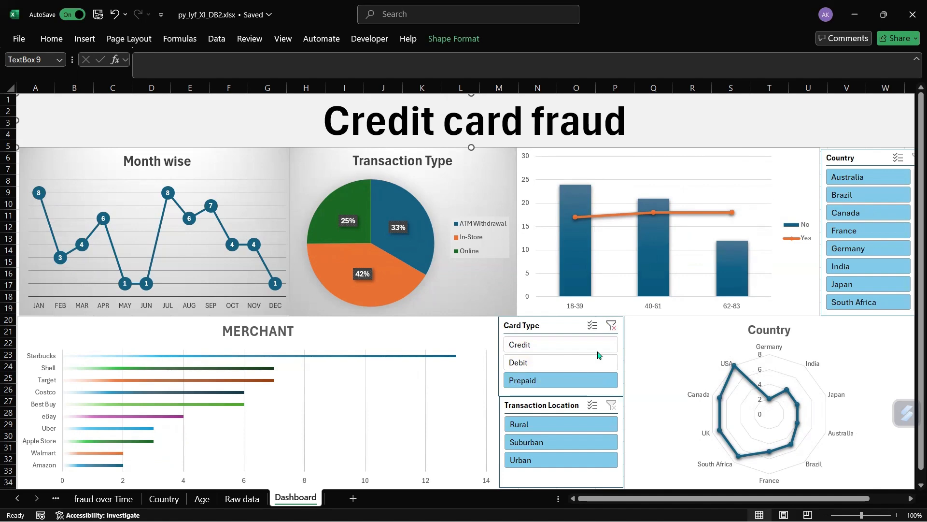
pyautogui.click(612, 325)
# Step: Compare the merchant and age group charts for Rural, Suburban and Urban transaction locations, clearing the location filter between rounds
pyautogui.click(520, 428)
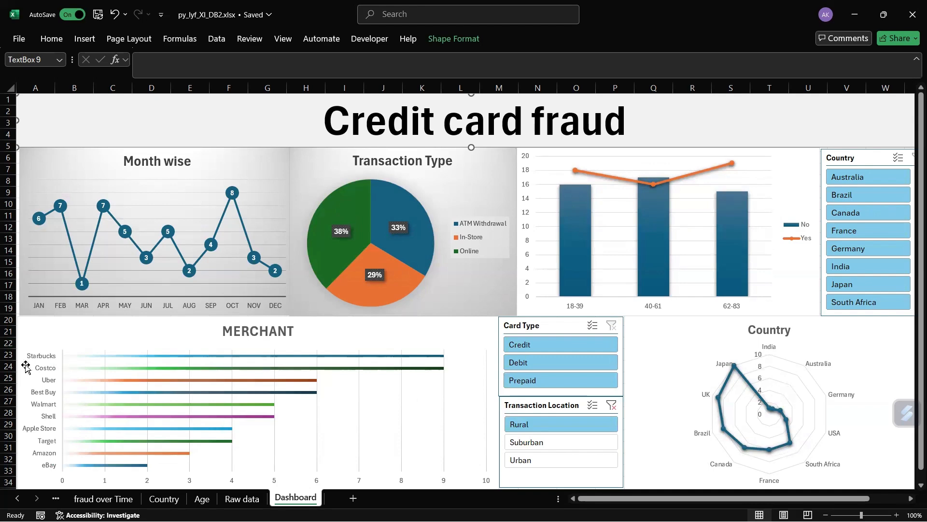
pyautogui.click(560, 444)
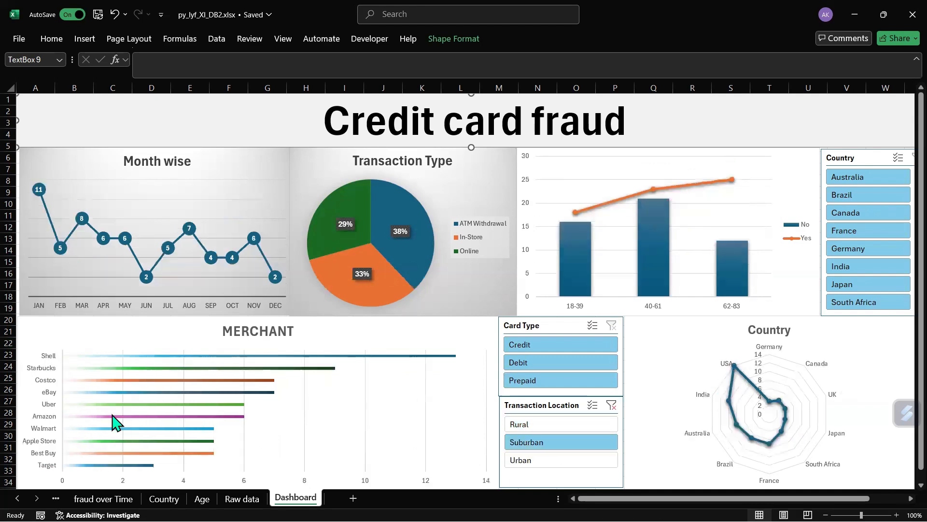
pyautogui.click(534, 462)
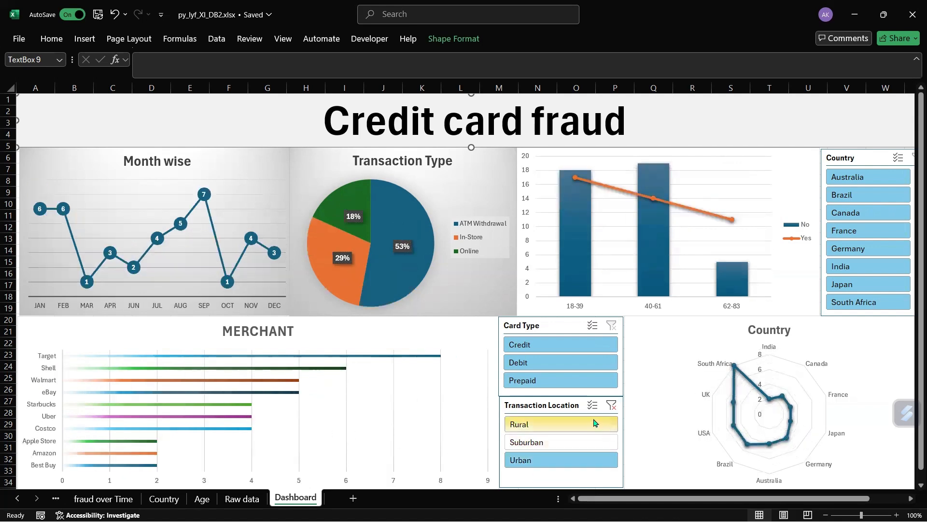
pyautogui.click(611, 407)
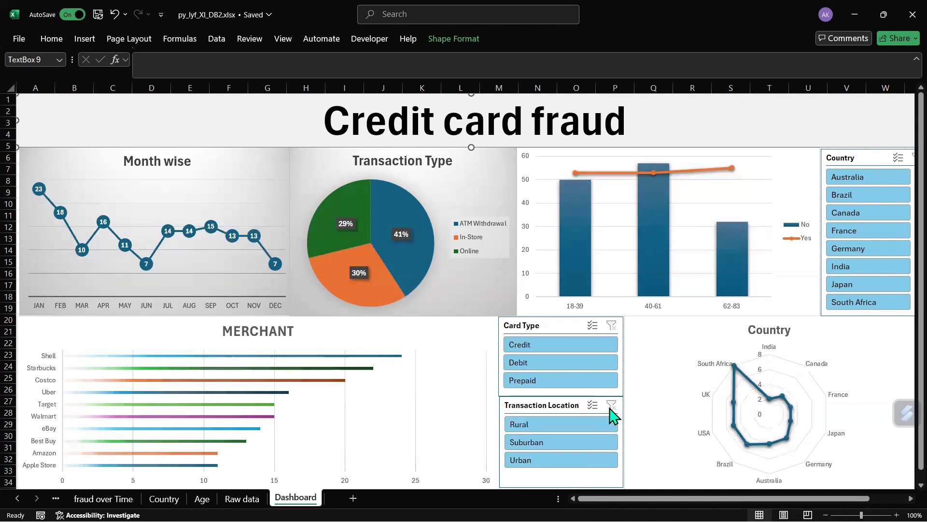
pyautogui.click(567, 427)
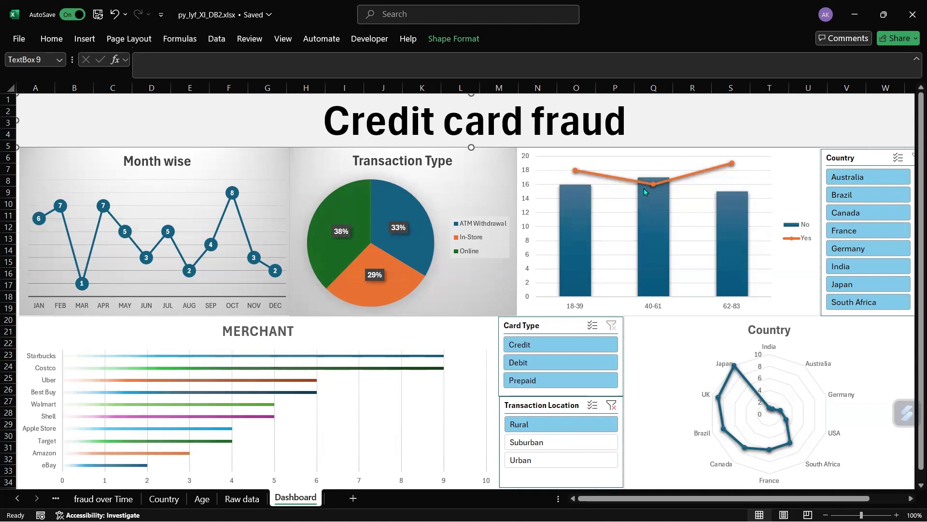
pyautogui.moveTo(651, 193)
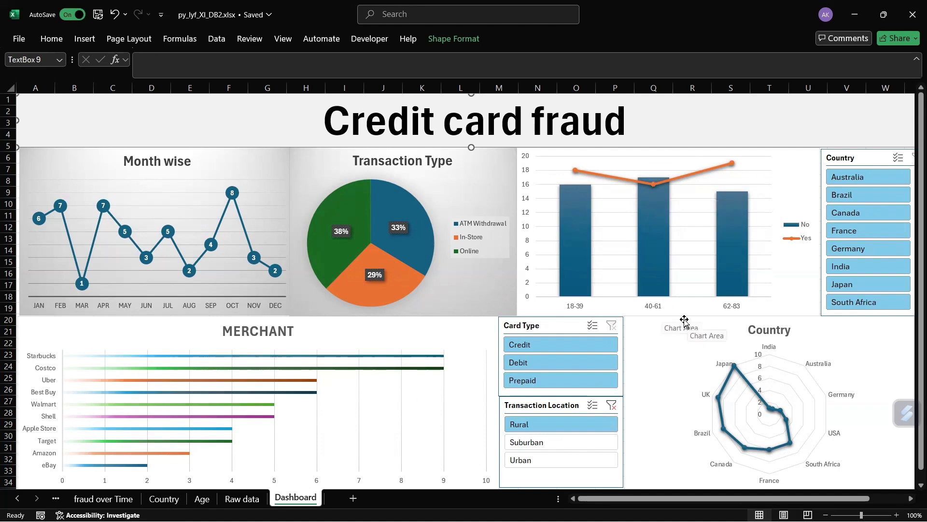
pyautogui.click(535, 445)
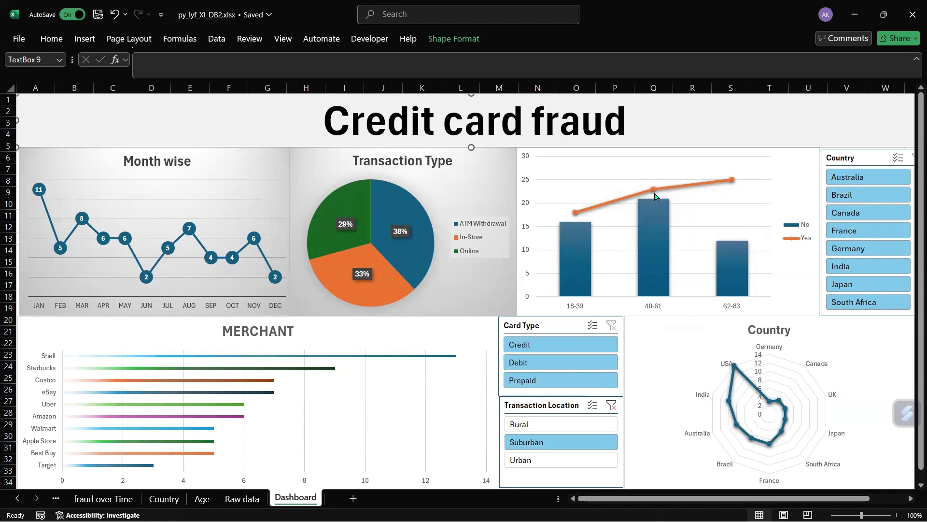
pyautogui.click(563, 465)
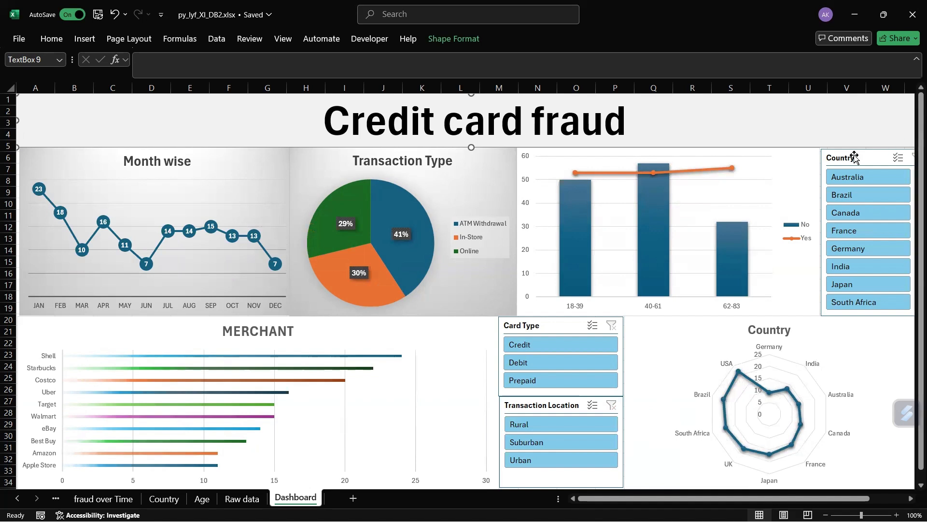
# Step: Examine the charts by country for Australia, Brazil, Canada, Germany, India and Japan, including transaction type shares, and clear the Country filter
pyautogui.click(866, 182)
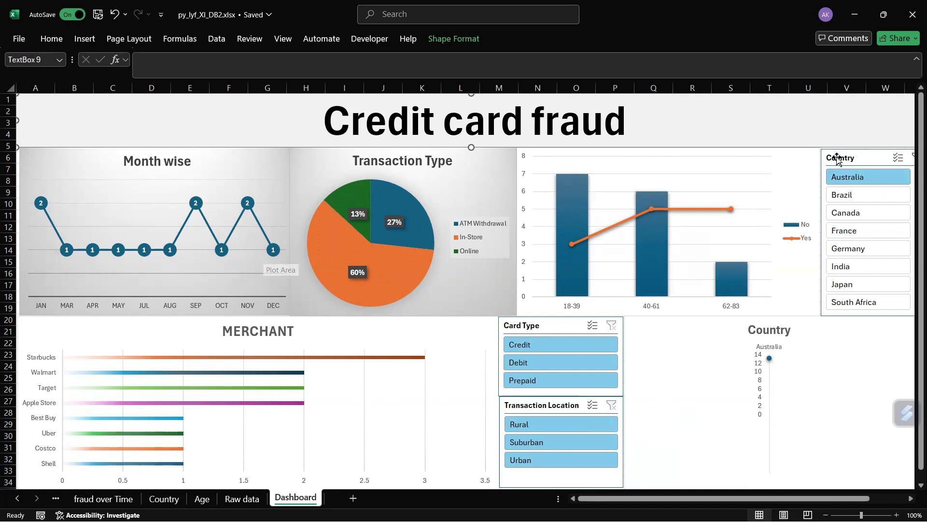
pyautogui.click(860, 197)
pyautogui.click(864, 215)
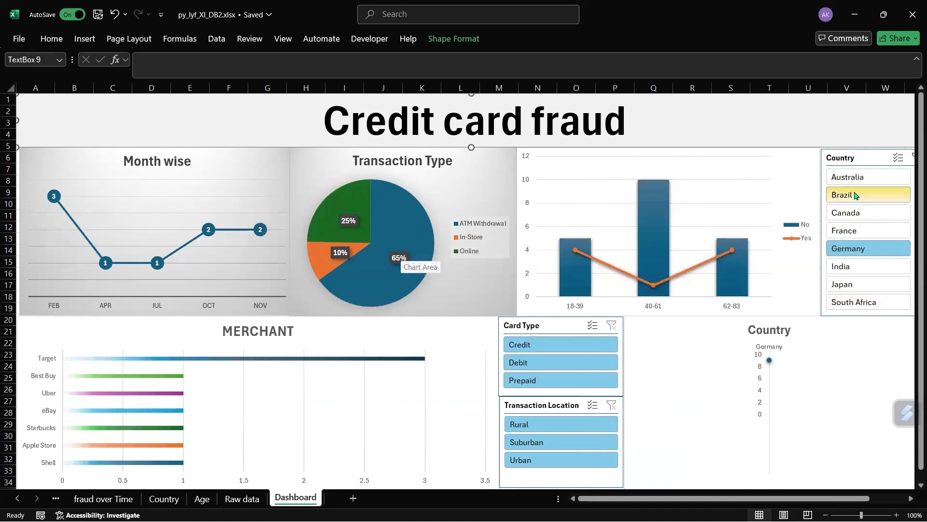
pyautogui.click(864, 269)
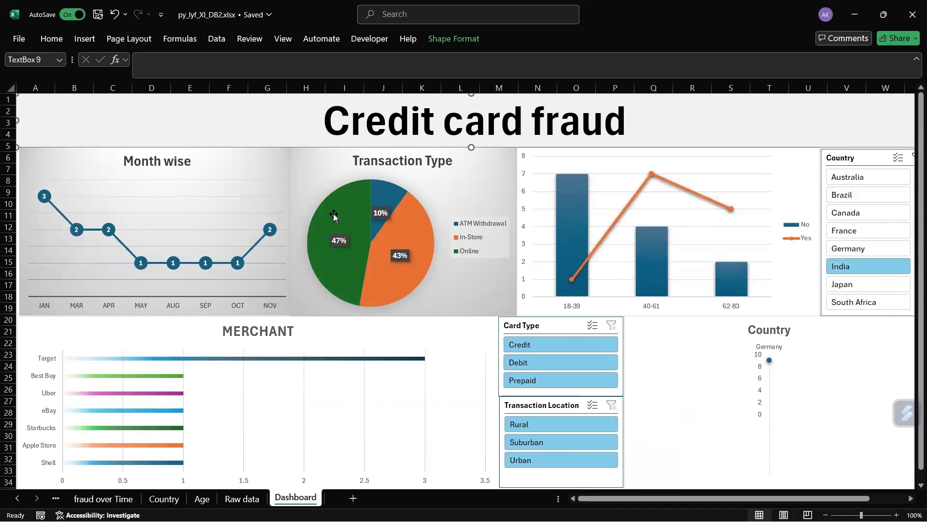
pyautogui.moveTo(345, 259)
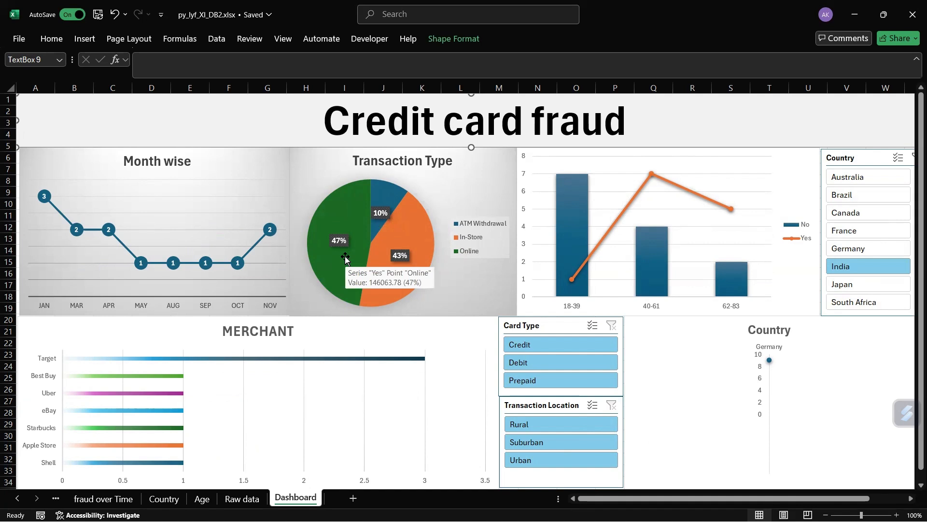
pyautogui.click(857, 289)
pyautogui.moveTo(390, 221)
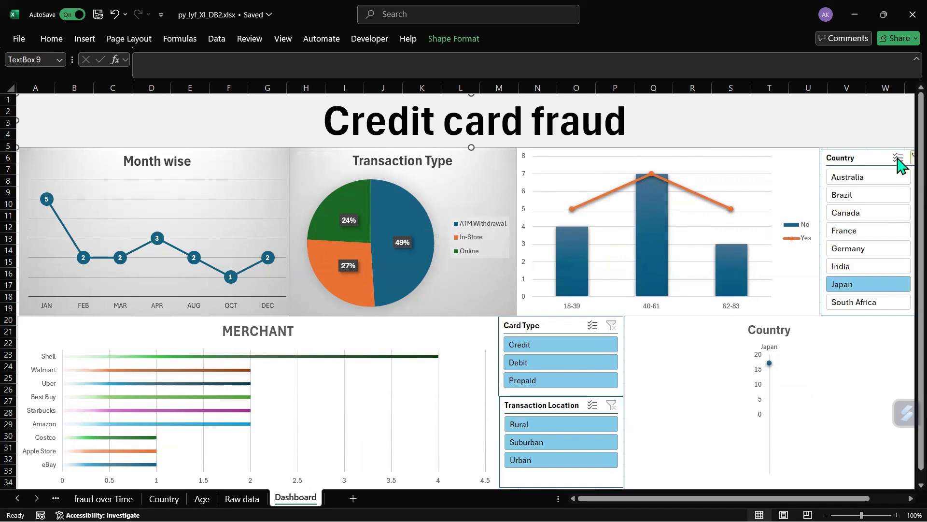
pyautogui.click(913, 157)
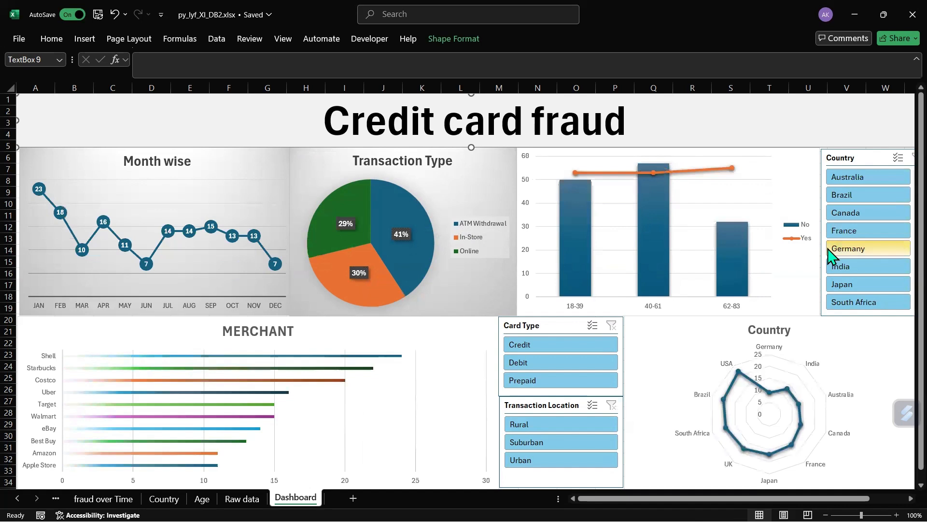